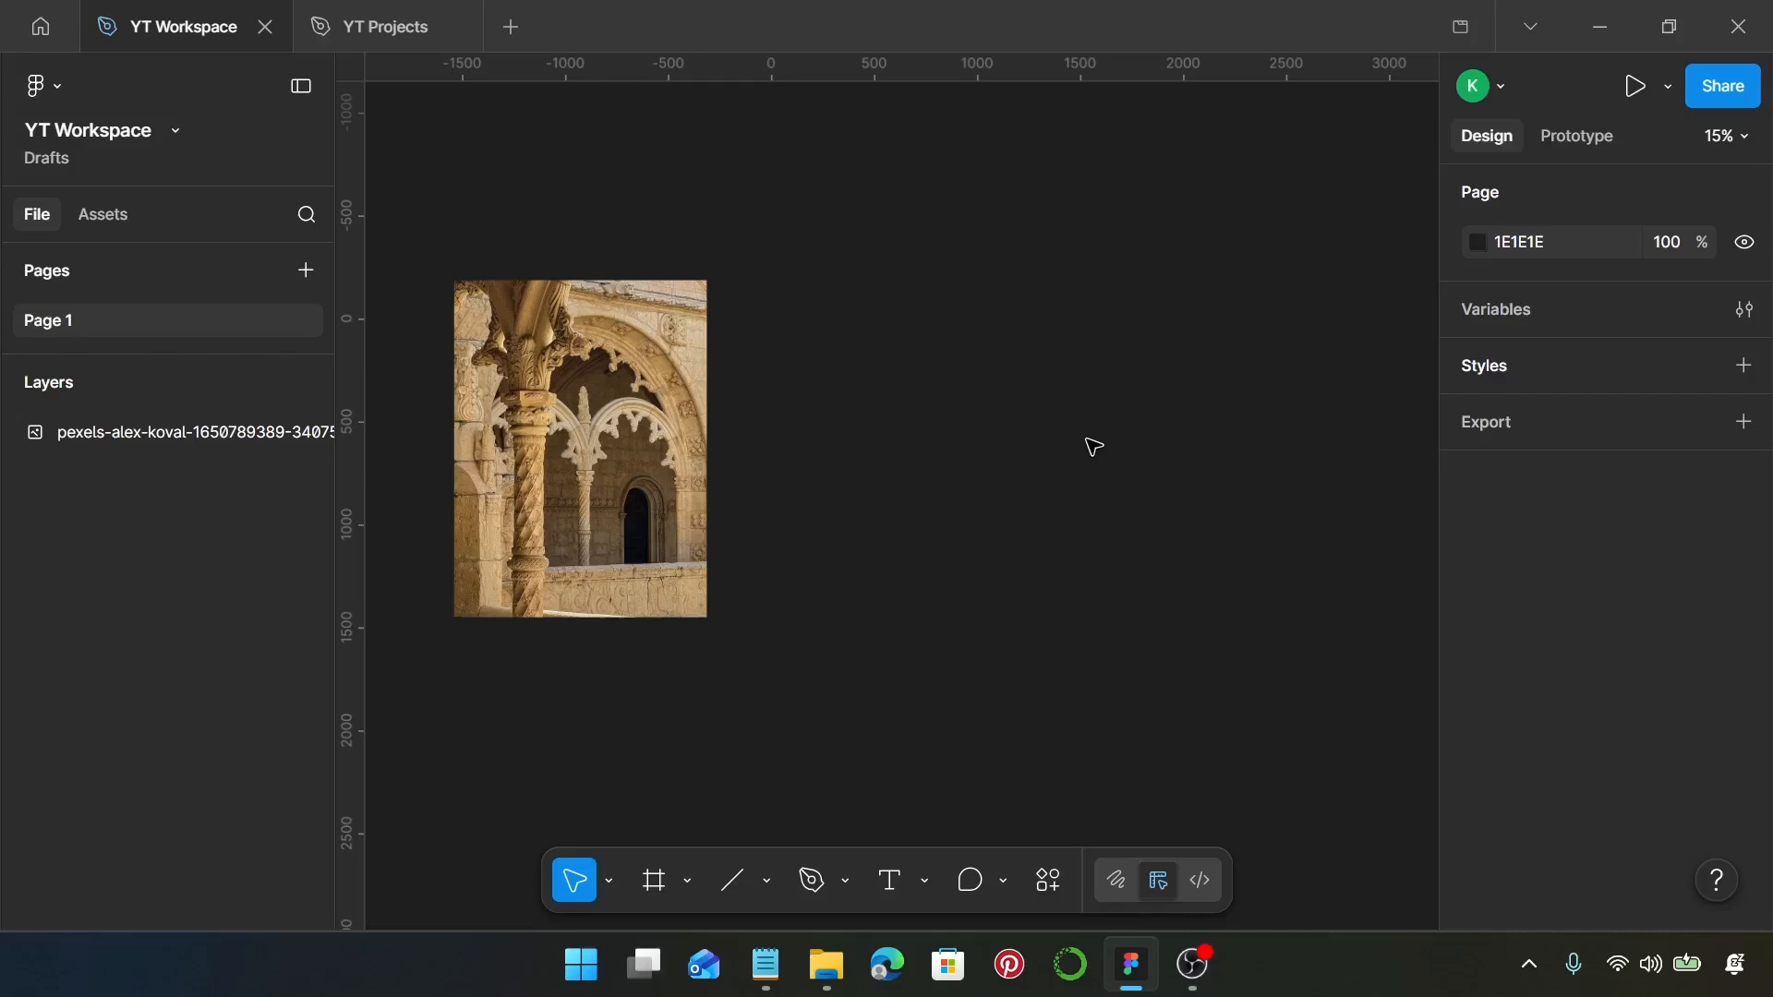
Create a 1440 × 1024 Desktop frame beside the stone arches photo.
key("f")
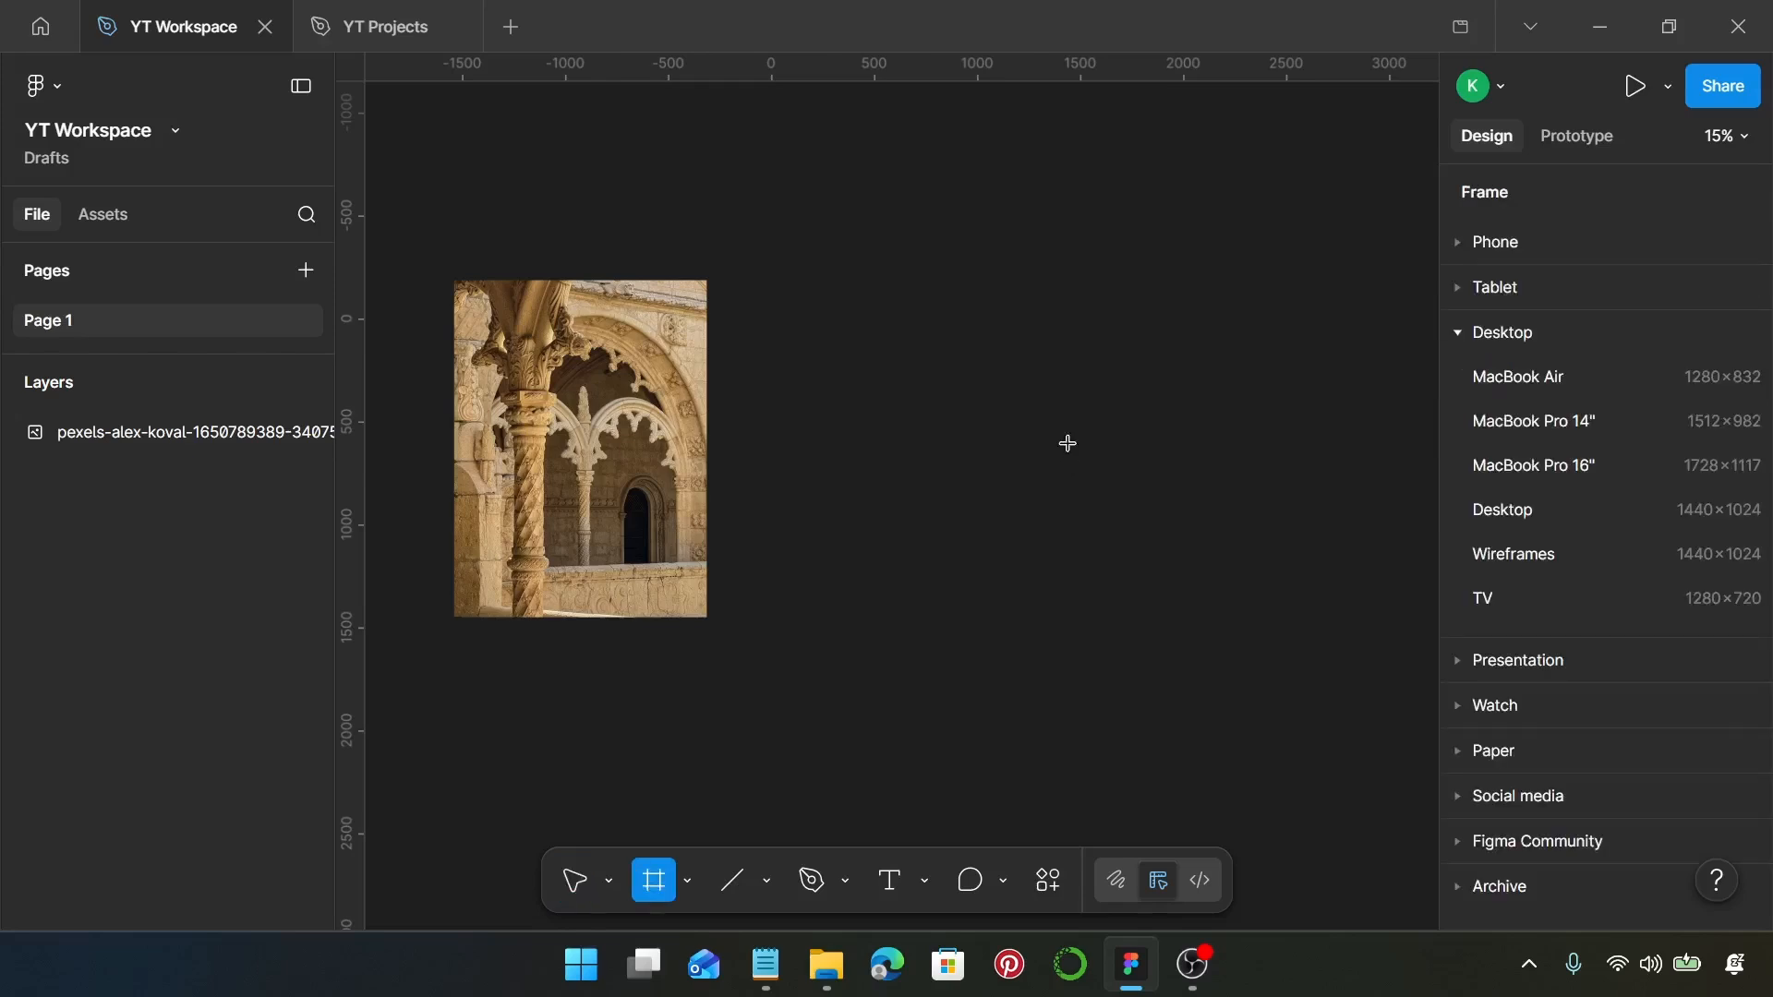
left_click(1595, 510)
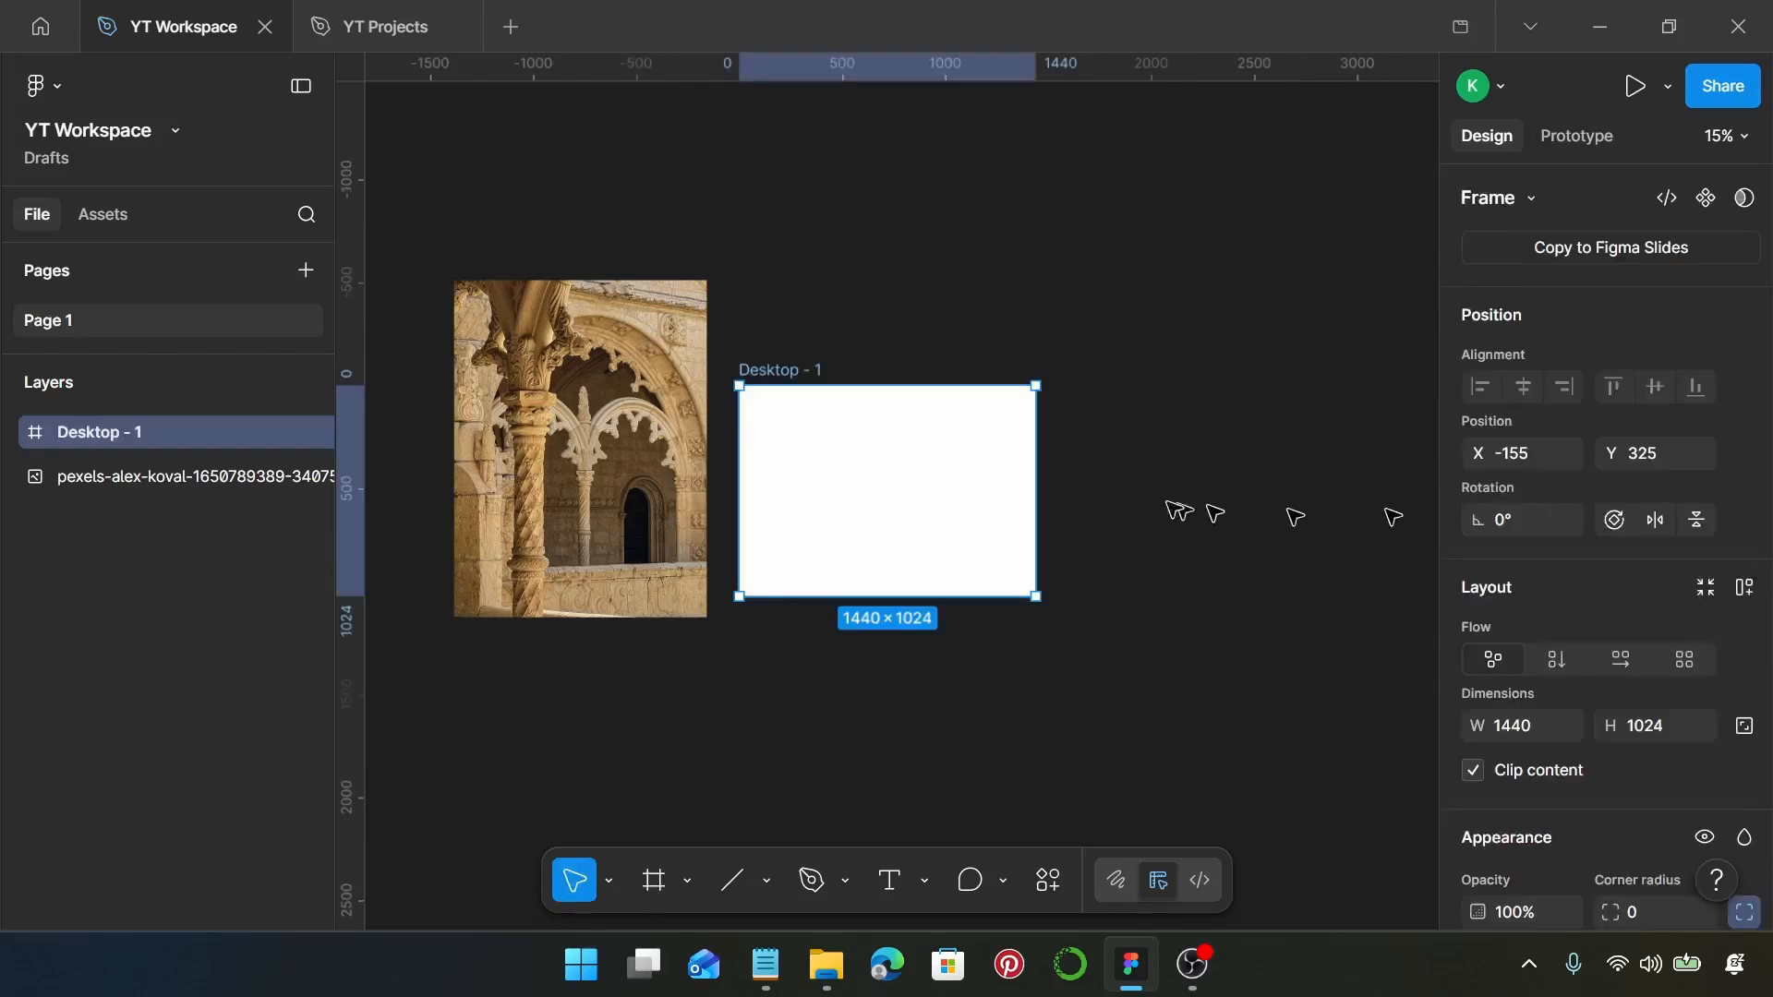
scroll(707, 503, "up", 1)
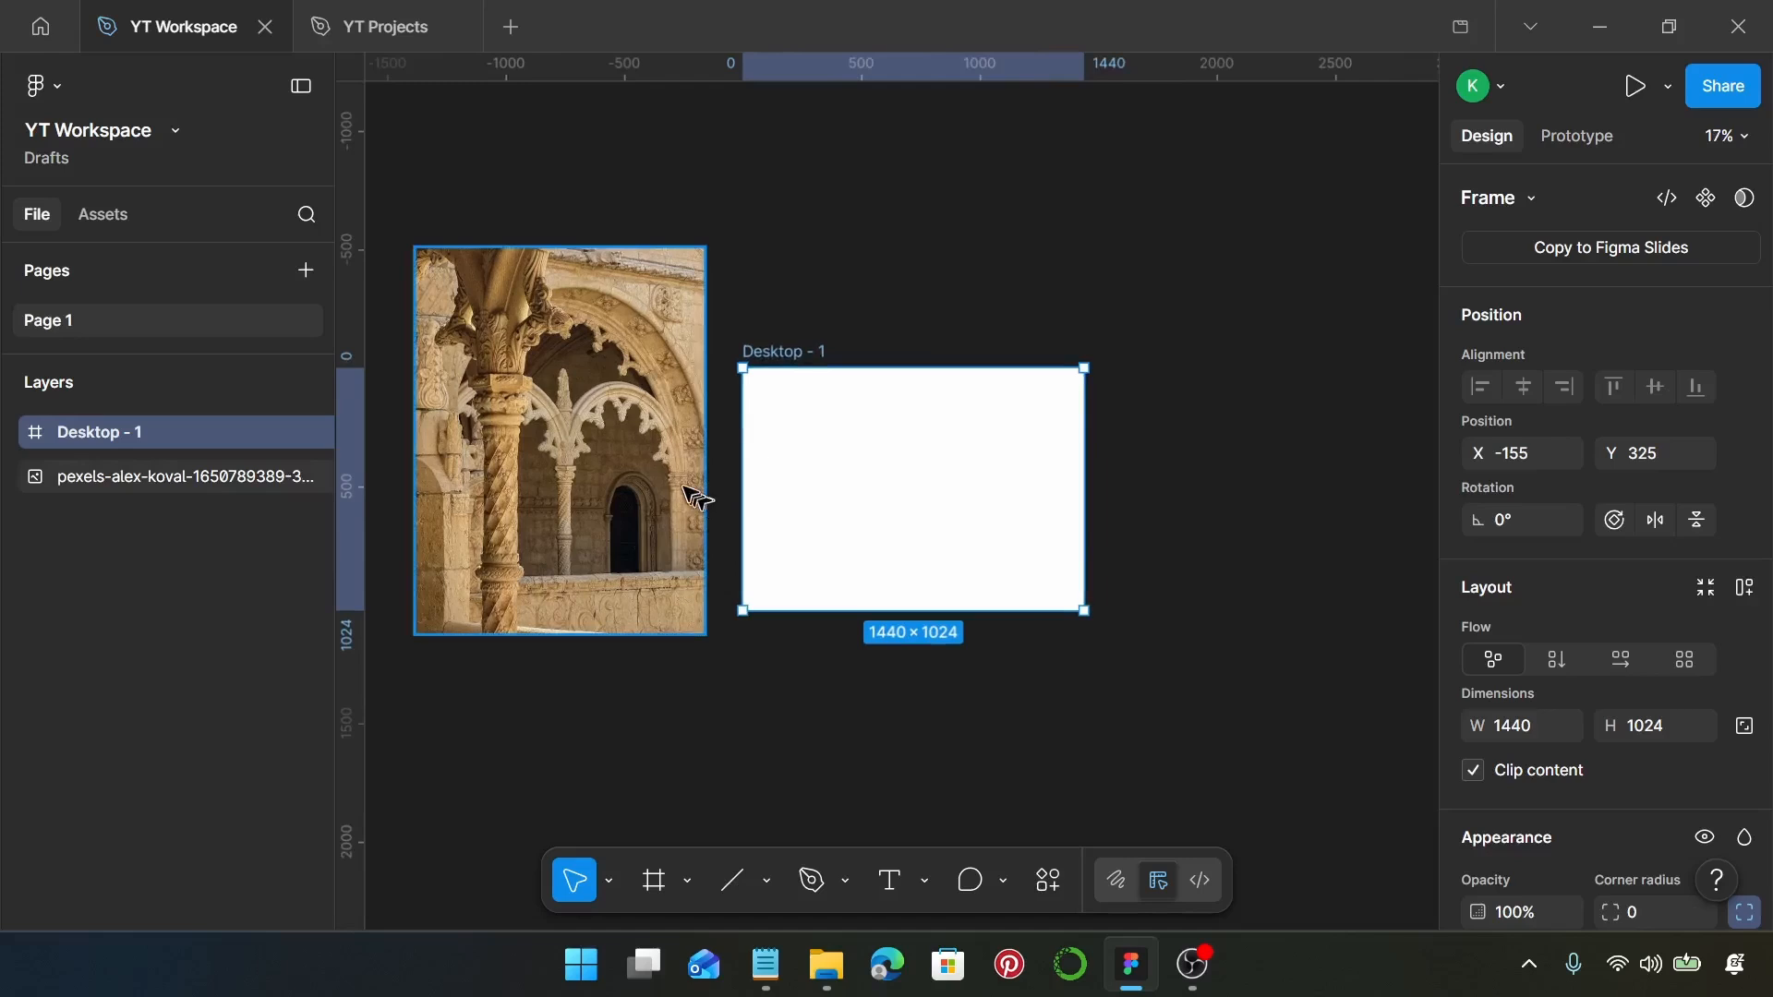
Move the arches photo into the desktop frame, align it to the left edge and scale it to about 1441 px wide.
left_click_drag(633, 459, 1001, 477)
left_click_drag(803, 480, 736, 495)
scroll(767, 495, "up", 3)
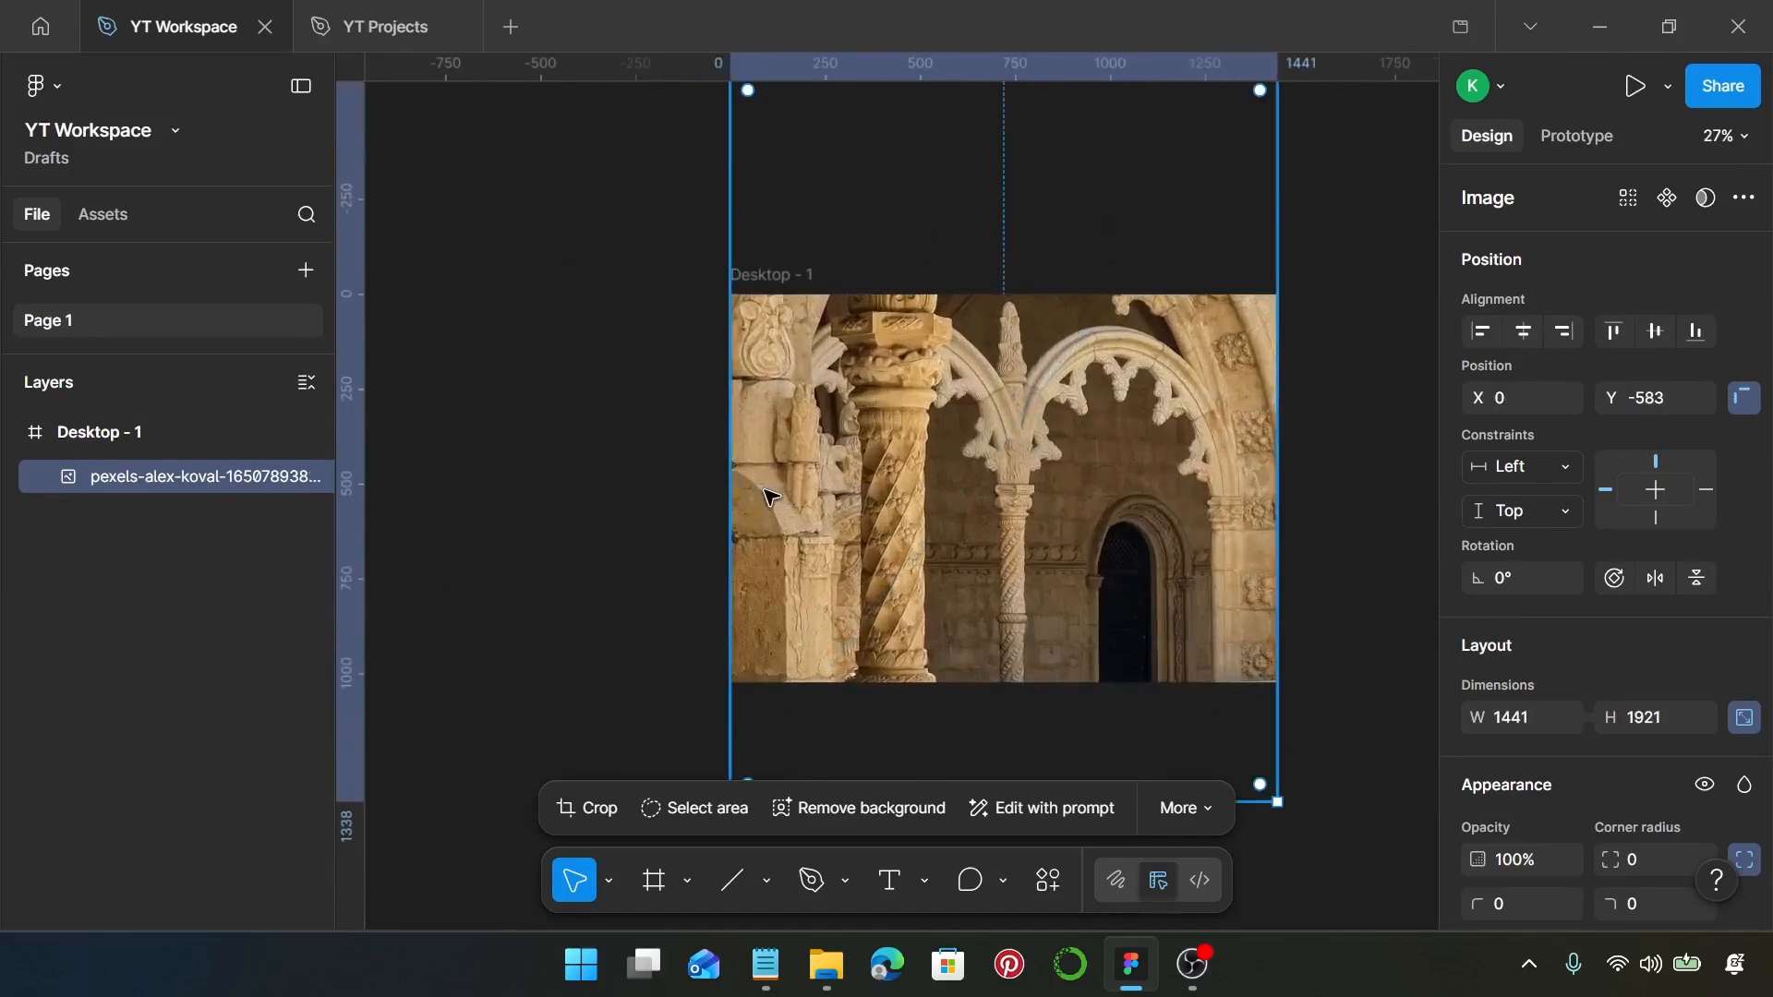
Adjust the photo's right edge to the frame edge so that its width is 1440 px.
scroll(771, 489, "right", 1)
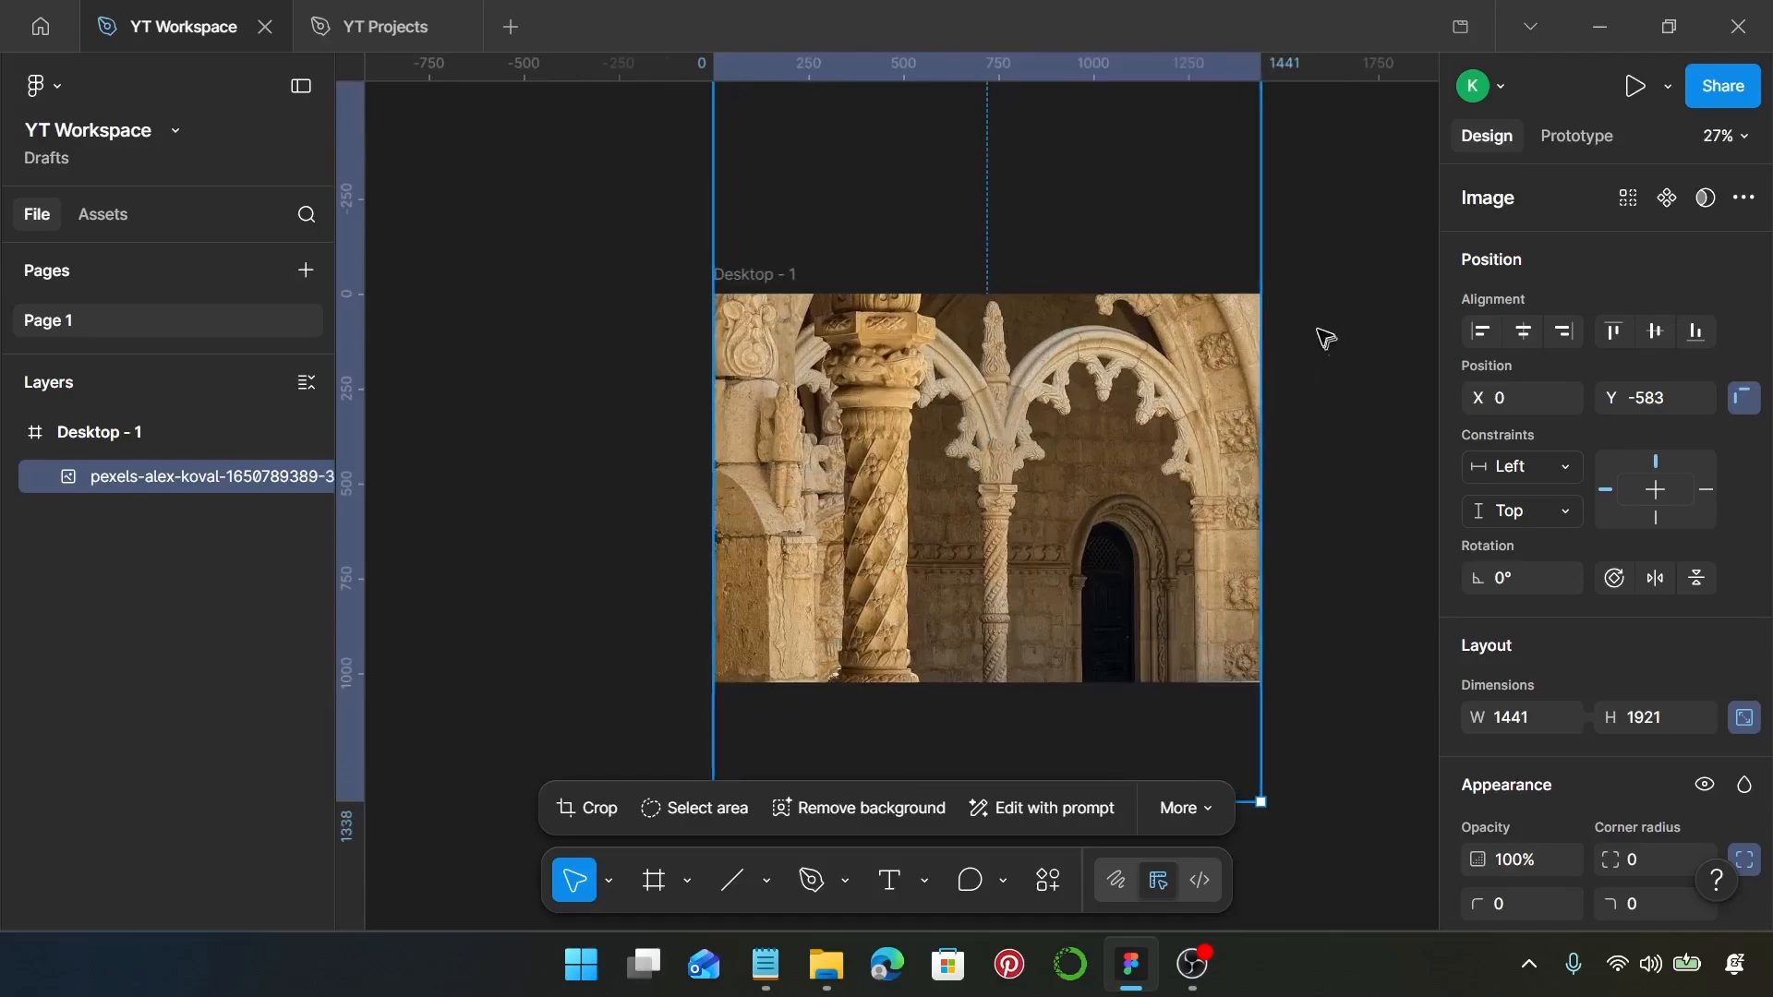
scroll(1262, 329, "up", 8)
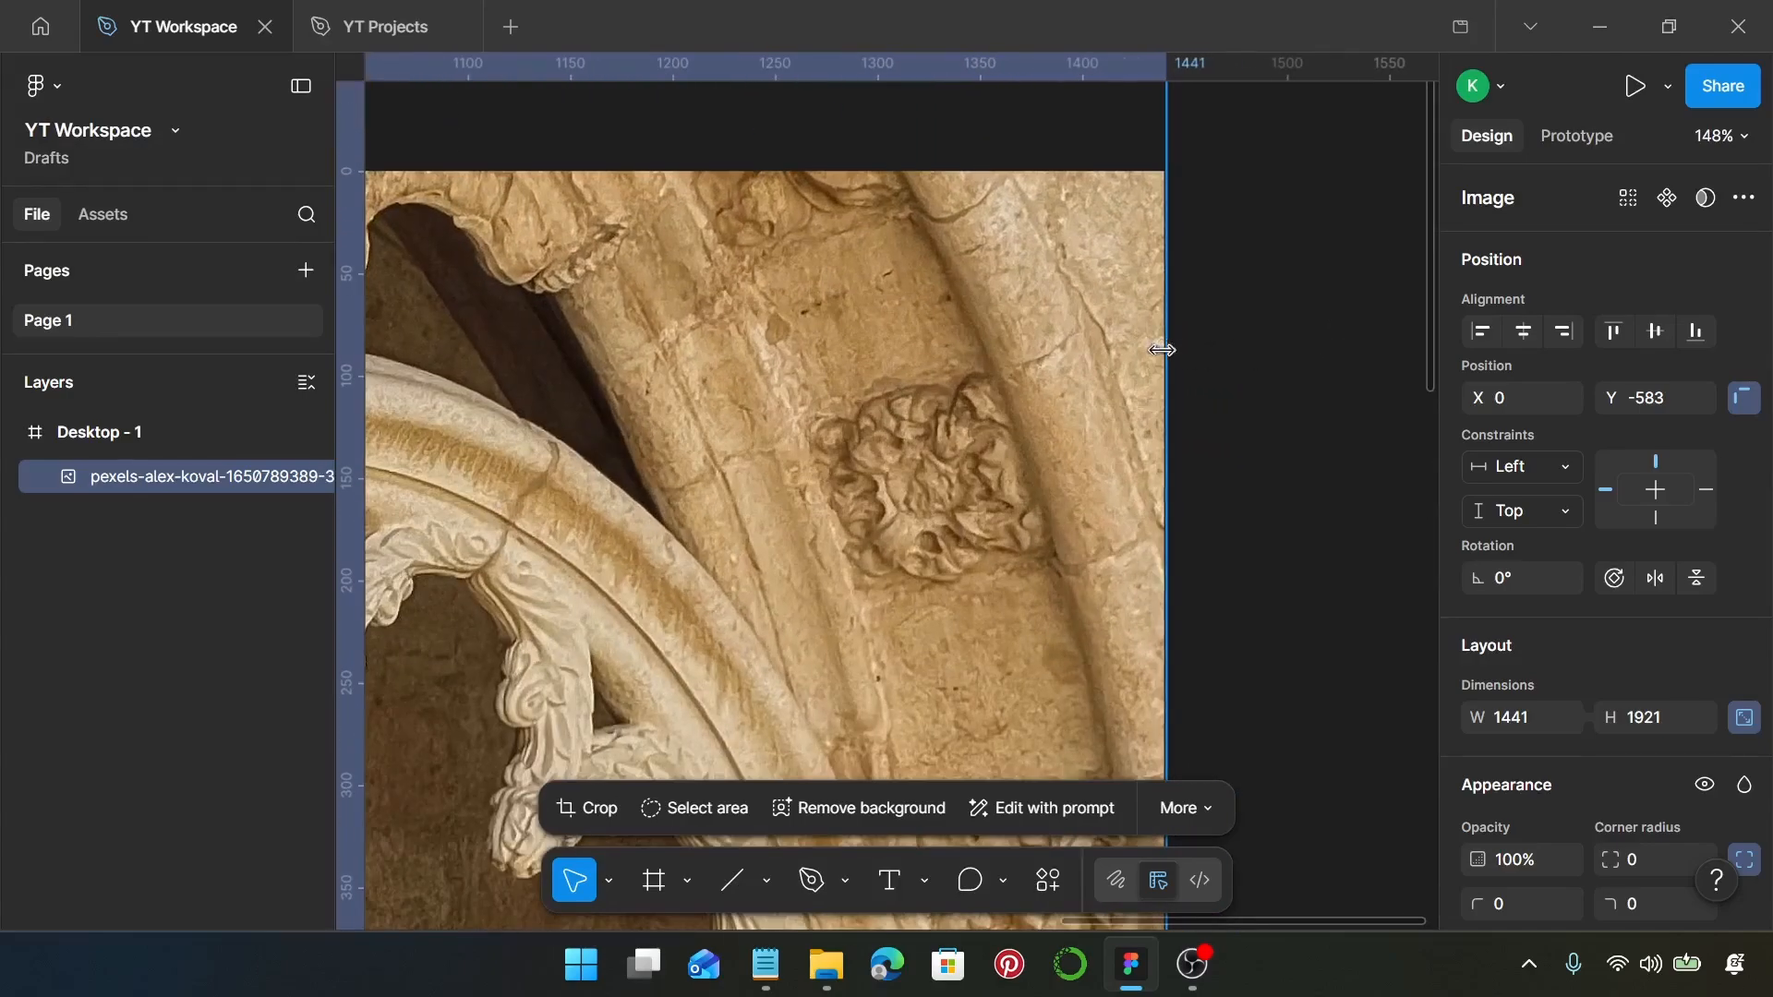
left_click_drag(1161, 350, 1161, 357)
Start cropping the photo and lower the crop's upper edge to about Y 211.
scroll(1160, 365, "down", 7)
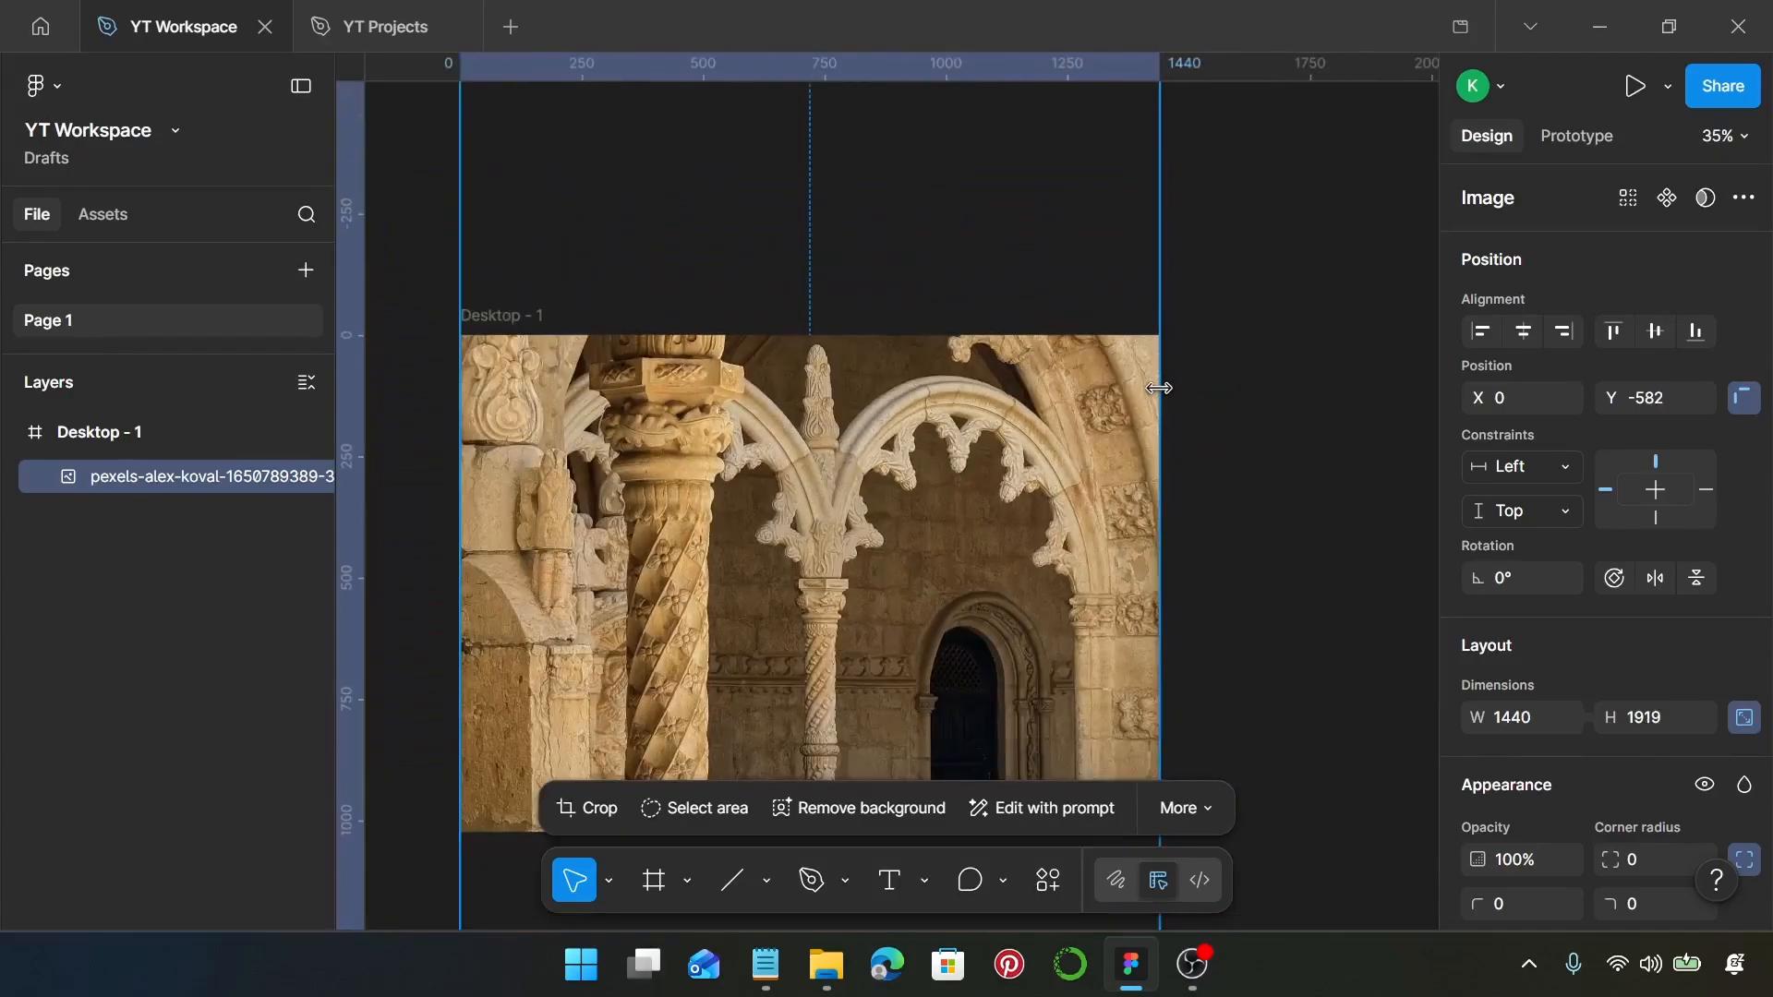
scroll(1155, 390, "down", 1)
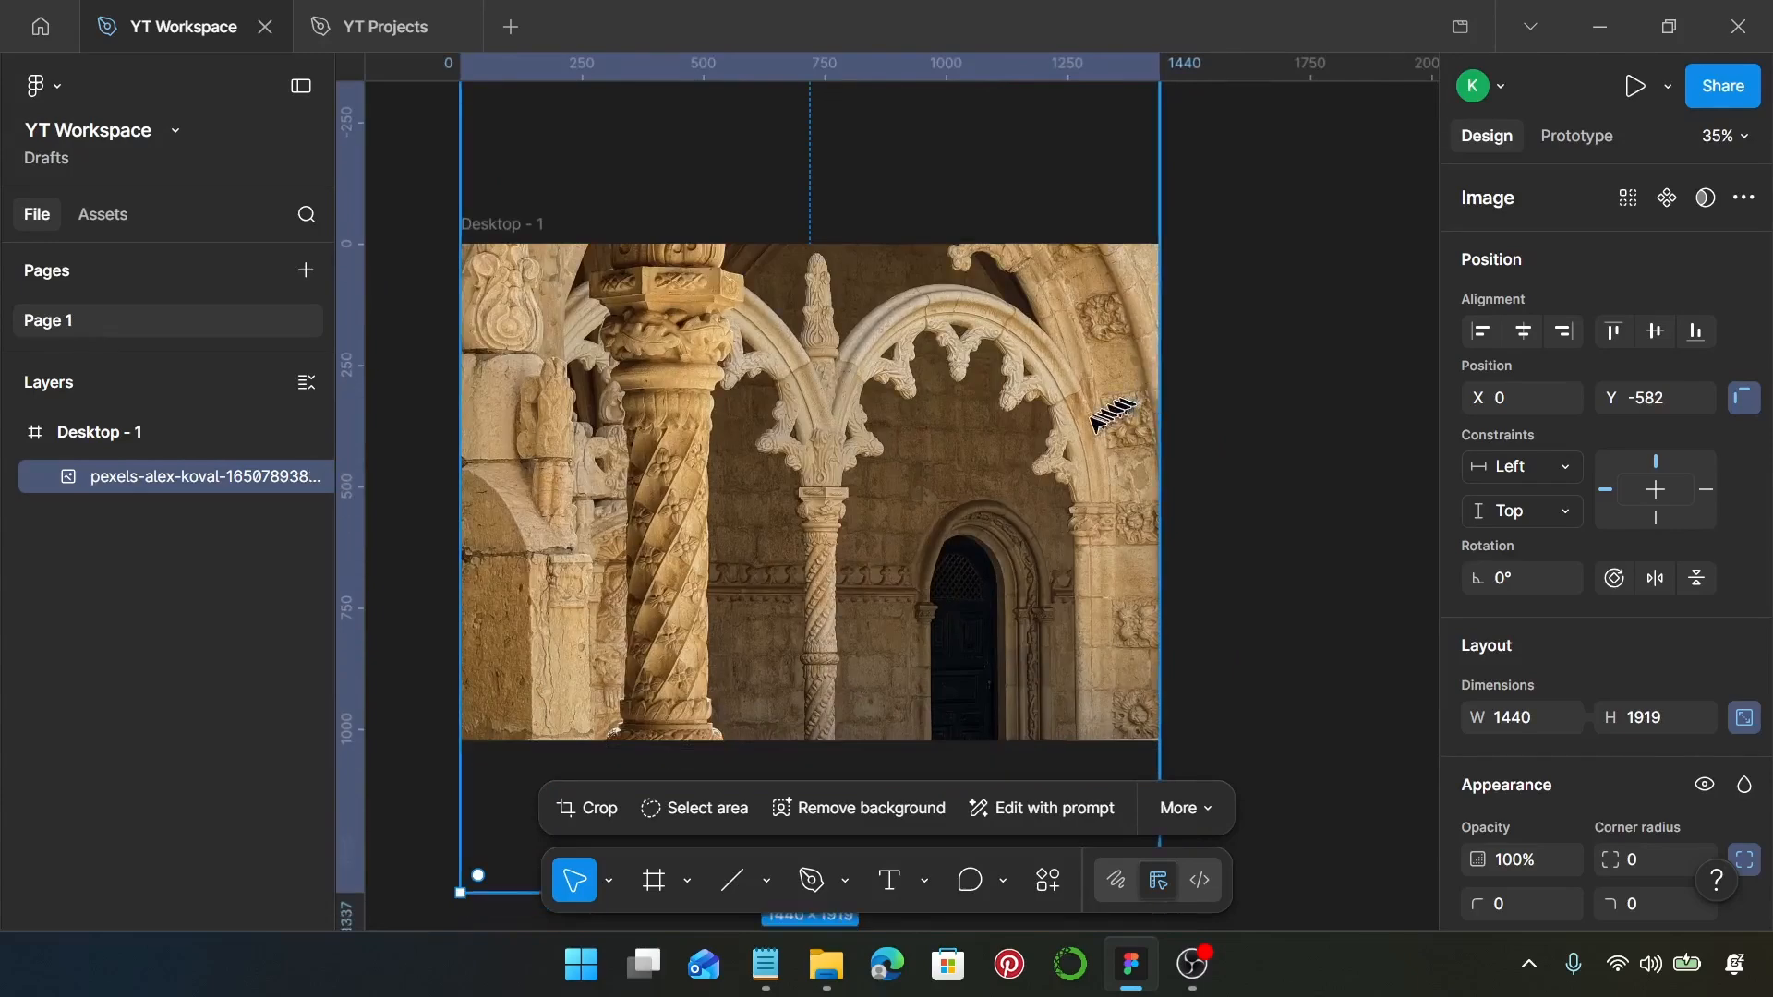
double_click(745, 409)
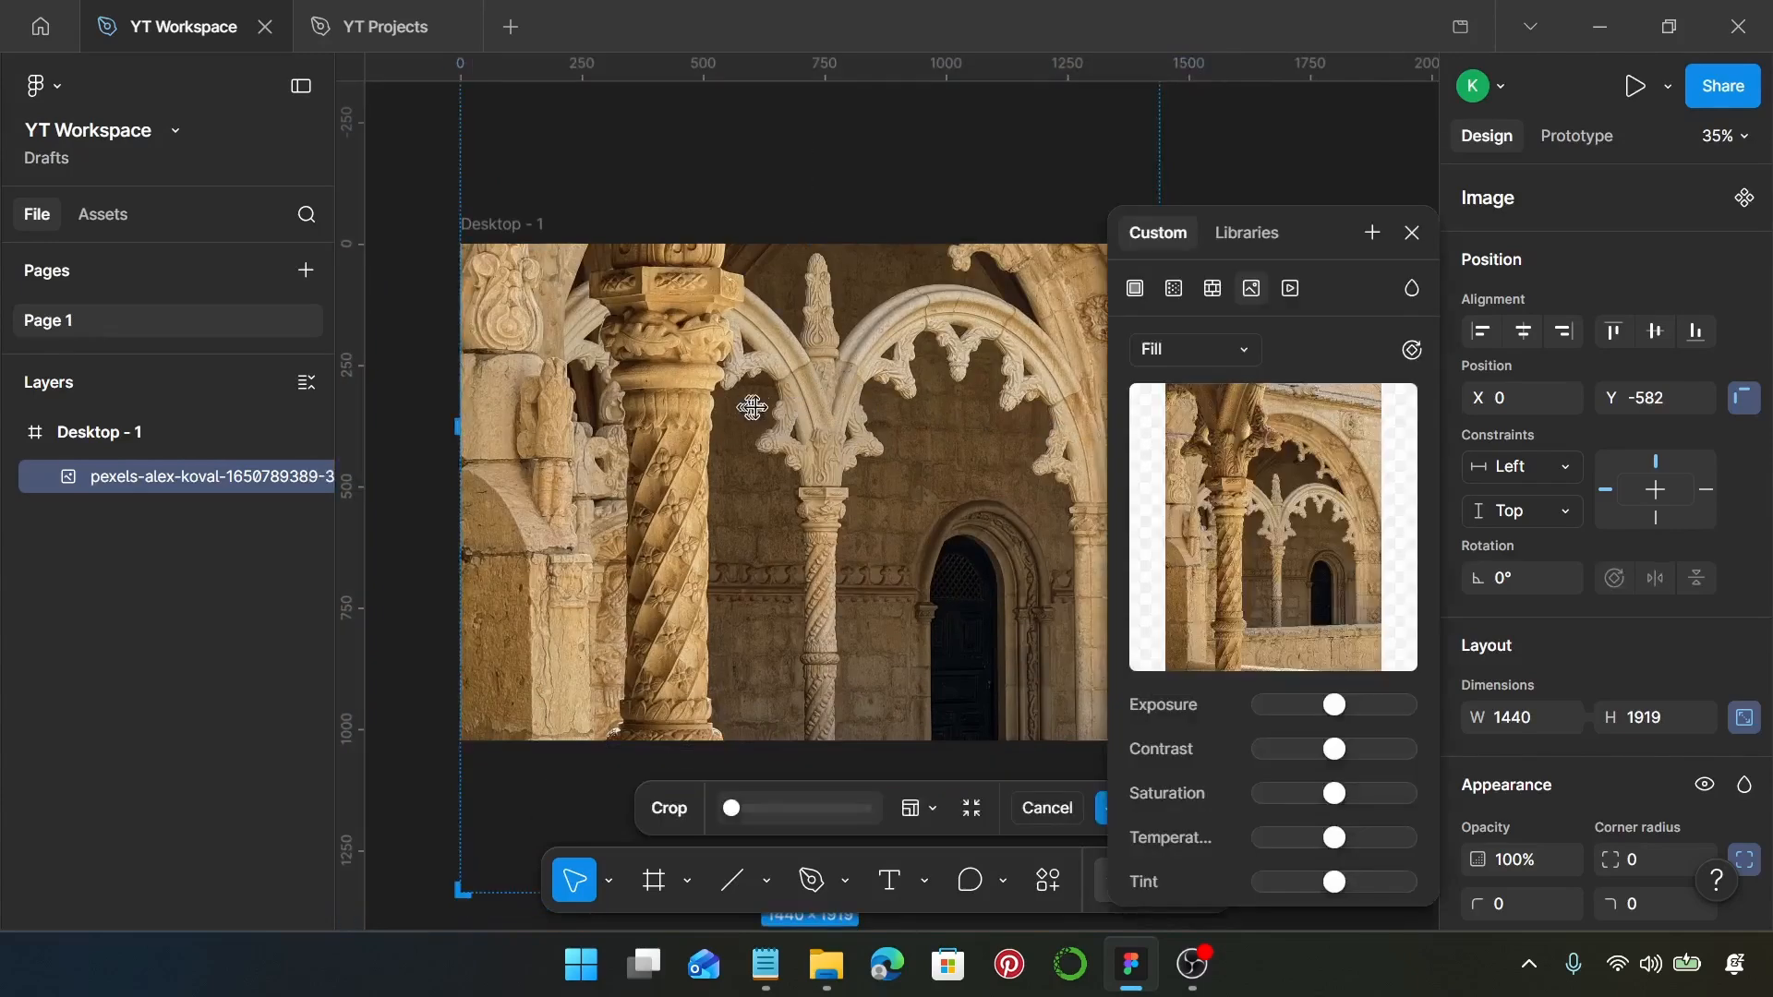
scroll(782, 409, "up", 5)
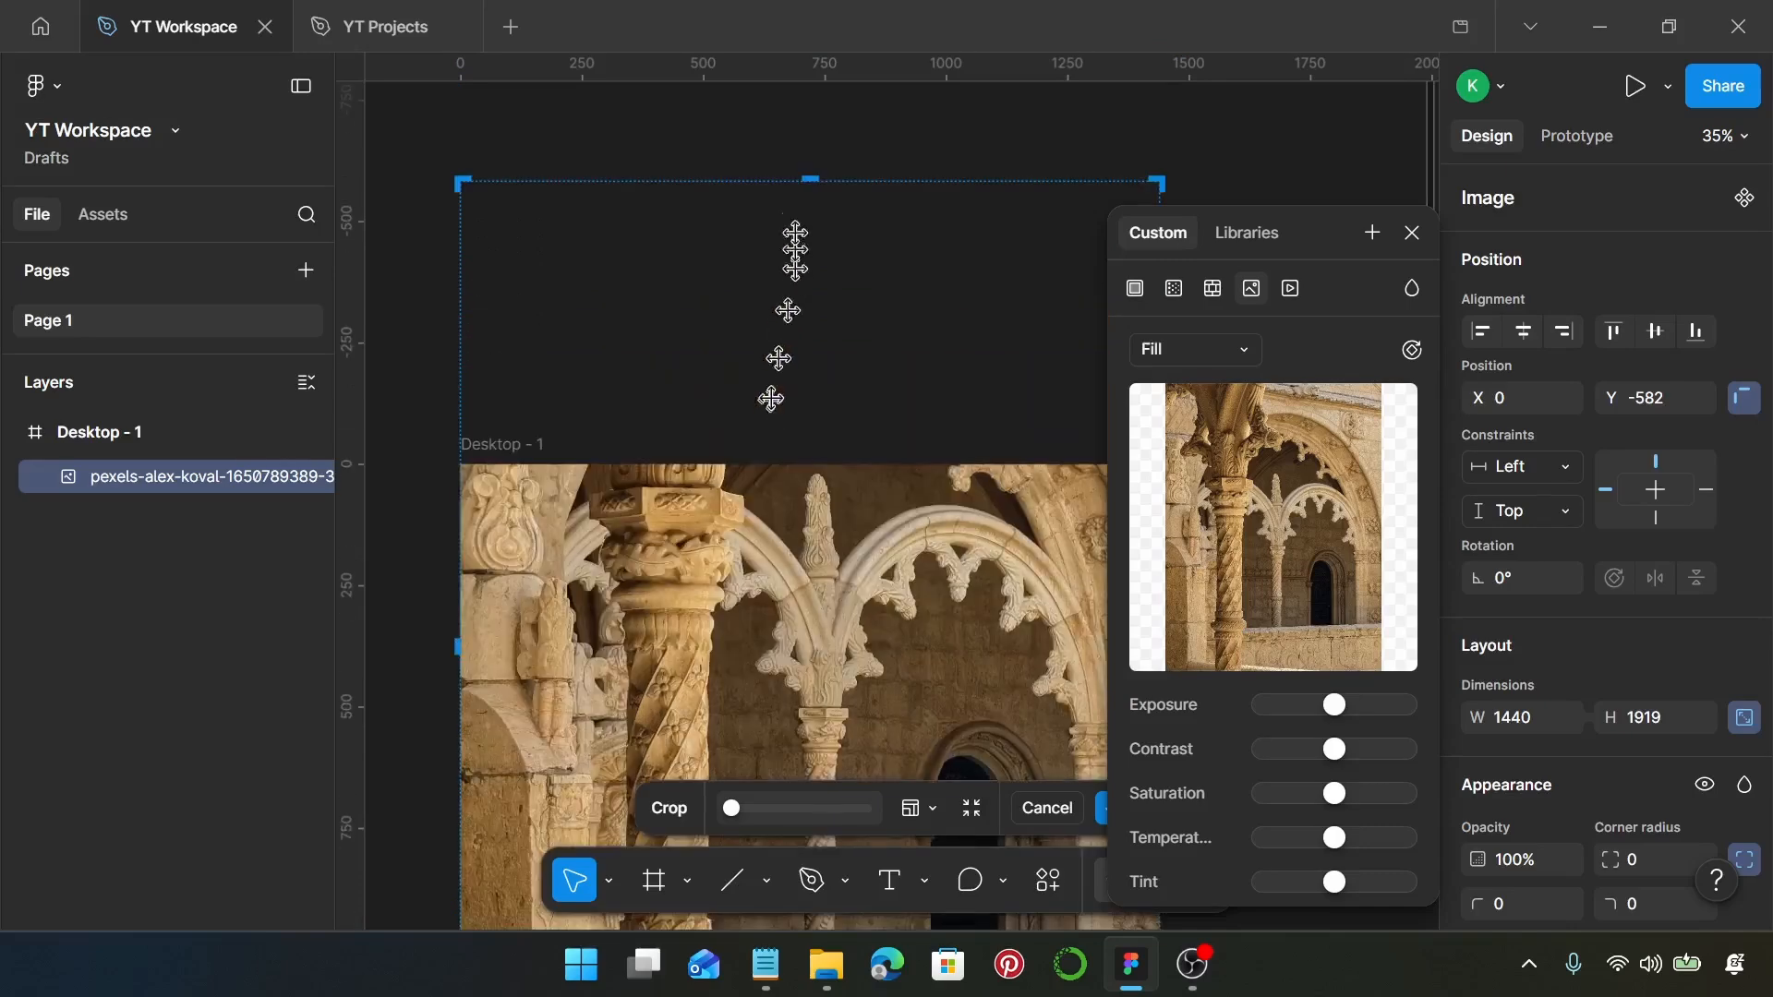
left_click_drag(823, 180, 831, 221)
left_click_drag(851, 304, 851, 566)
Raise the crop's lower edge to reduce the photo to a 1440 × 460 band.
scroll(851, 569, "down", 4)
scroll(850, 565, "down", 5)
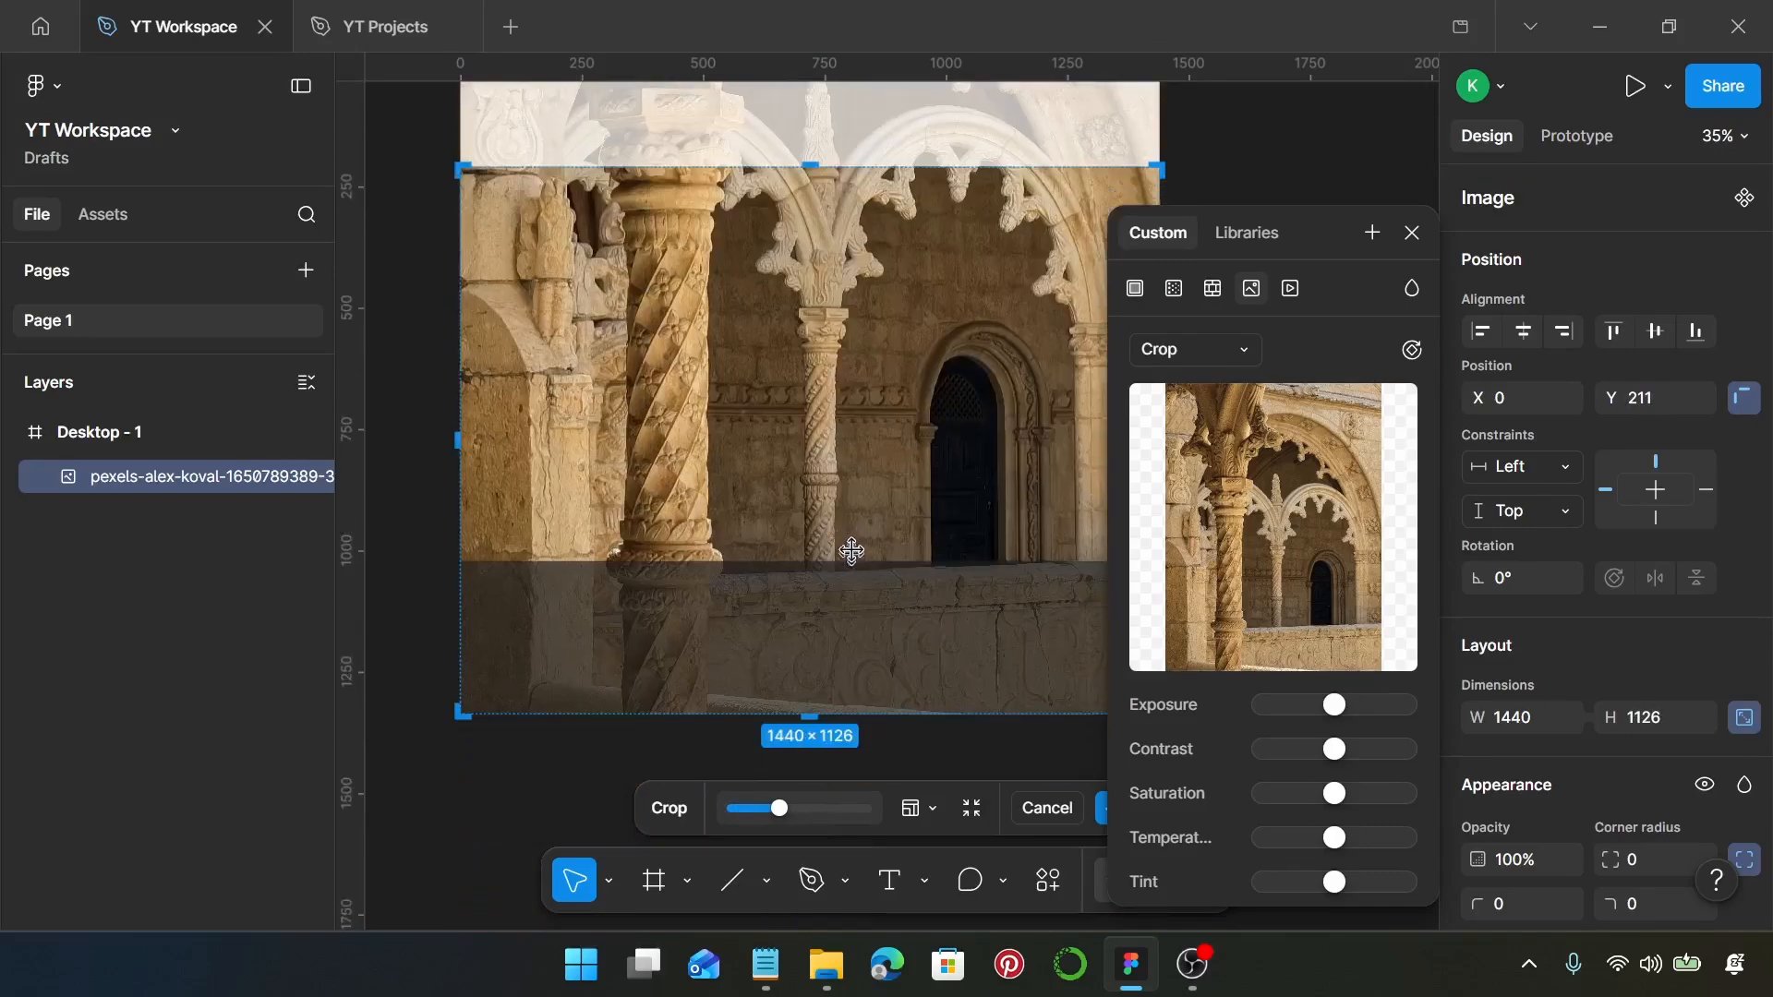
left_click_drag(817, 712, 812, 410)
scroll(809, 408, "up", 10)
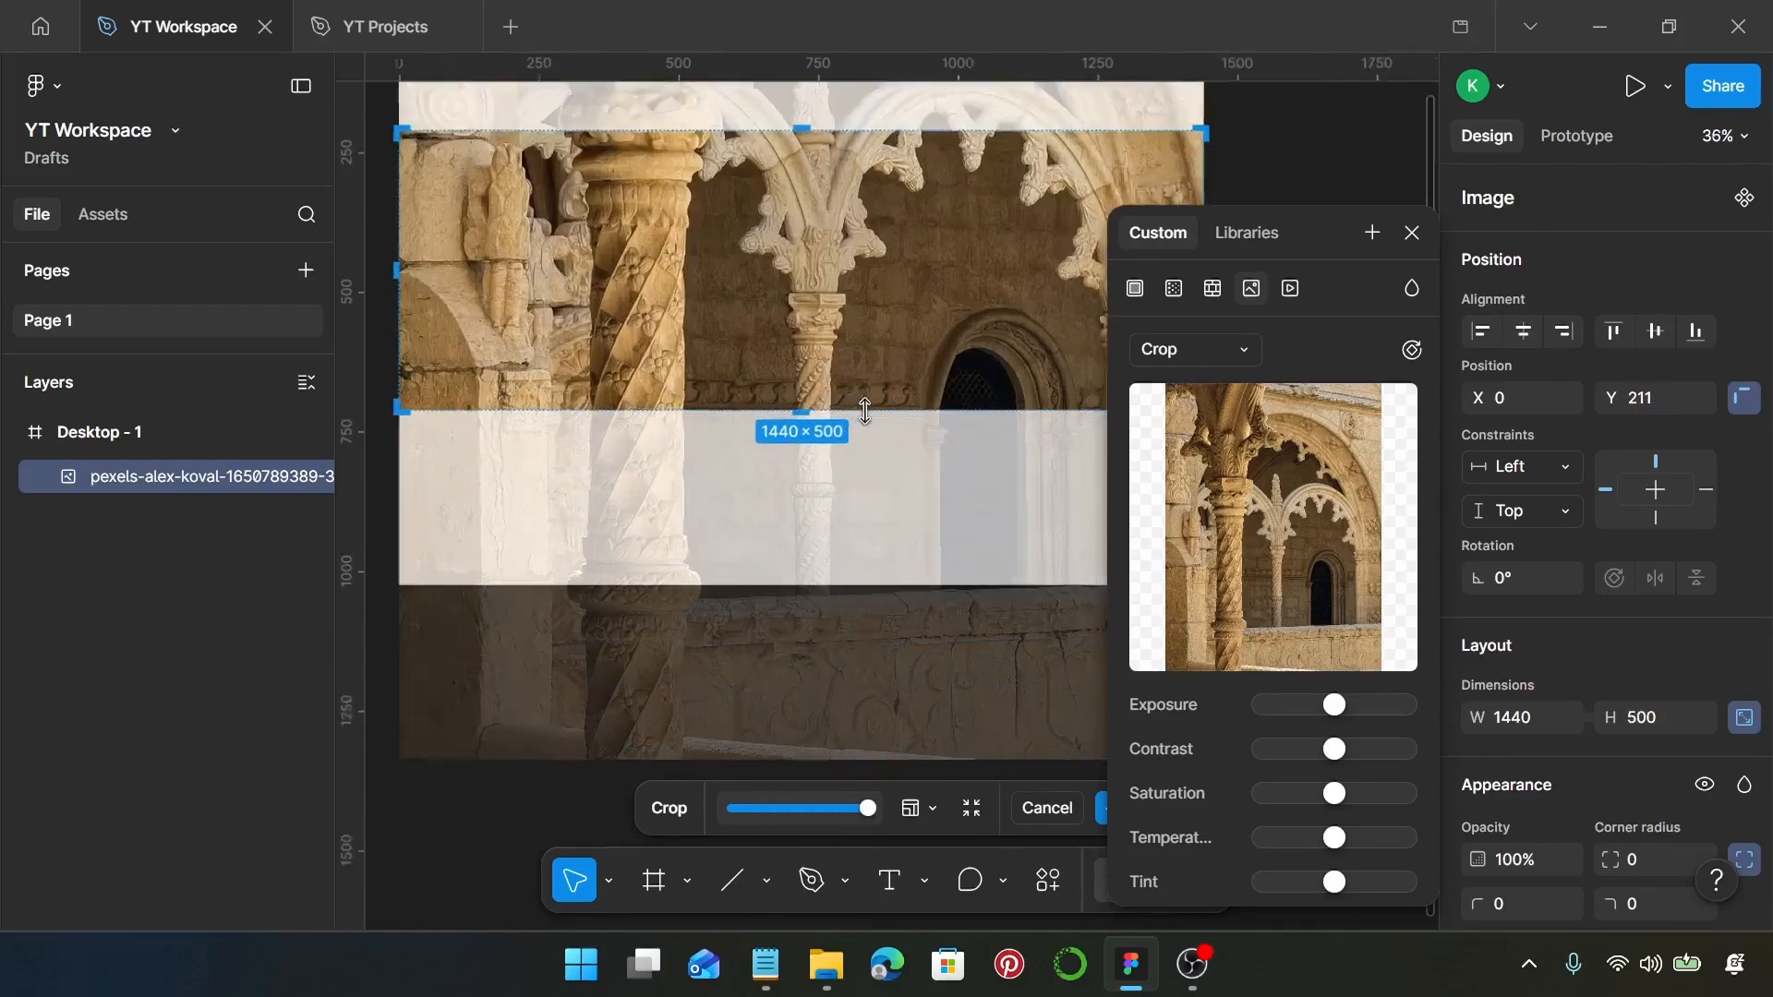
left_click_drag(677, 417, 692, 320)
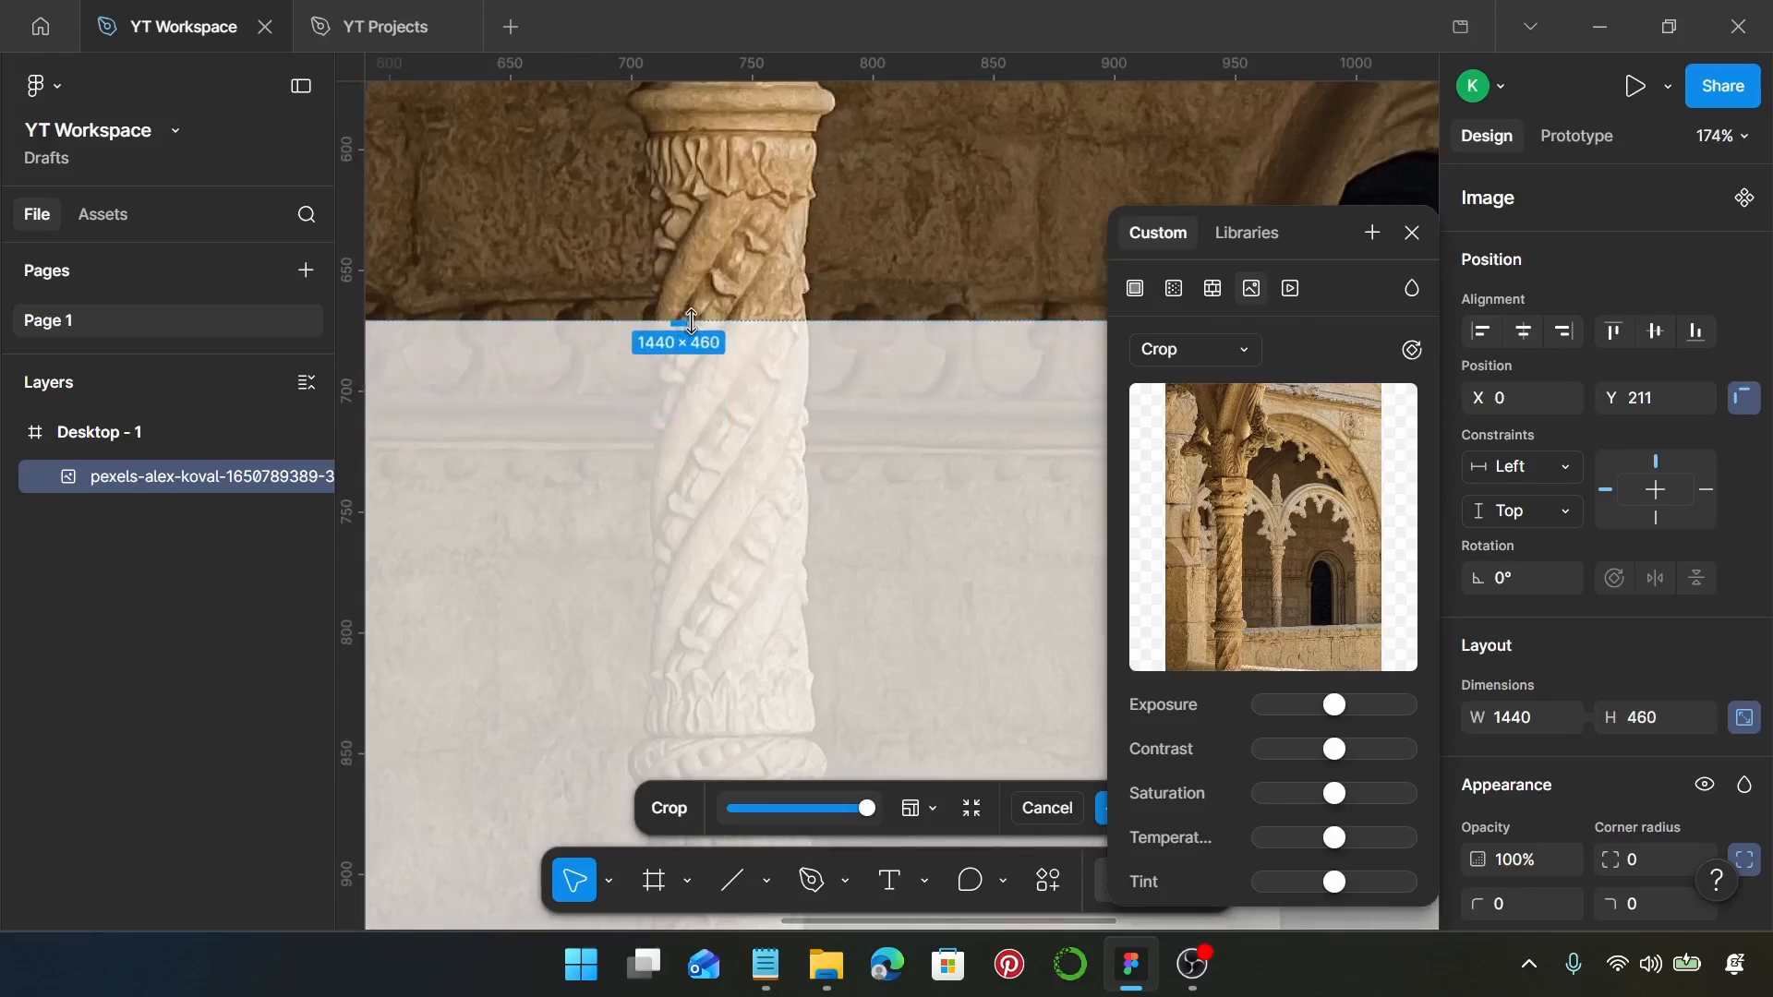
Shift the photo upward within the crop so the band shows the column and arched doorway, and apply the crop.
scroll(692, 328, "down", 8)
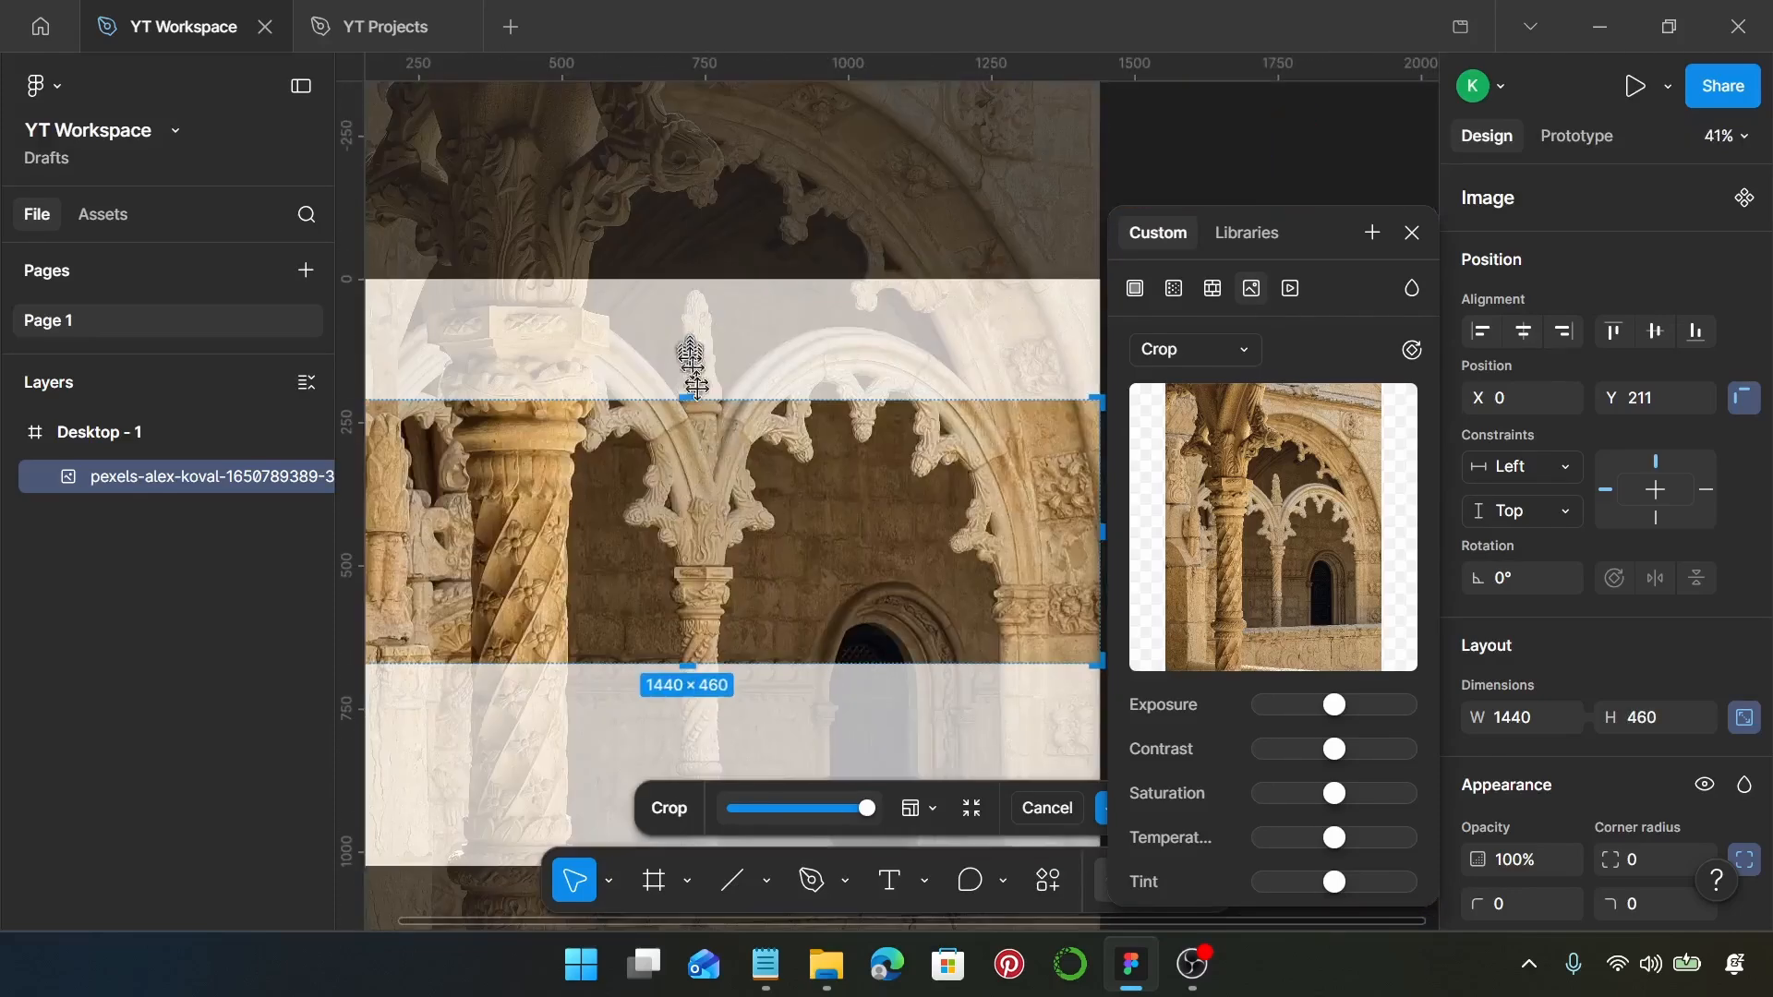
scroll(717, 453, "left", 3)
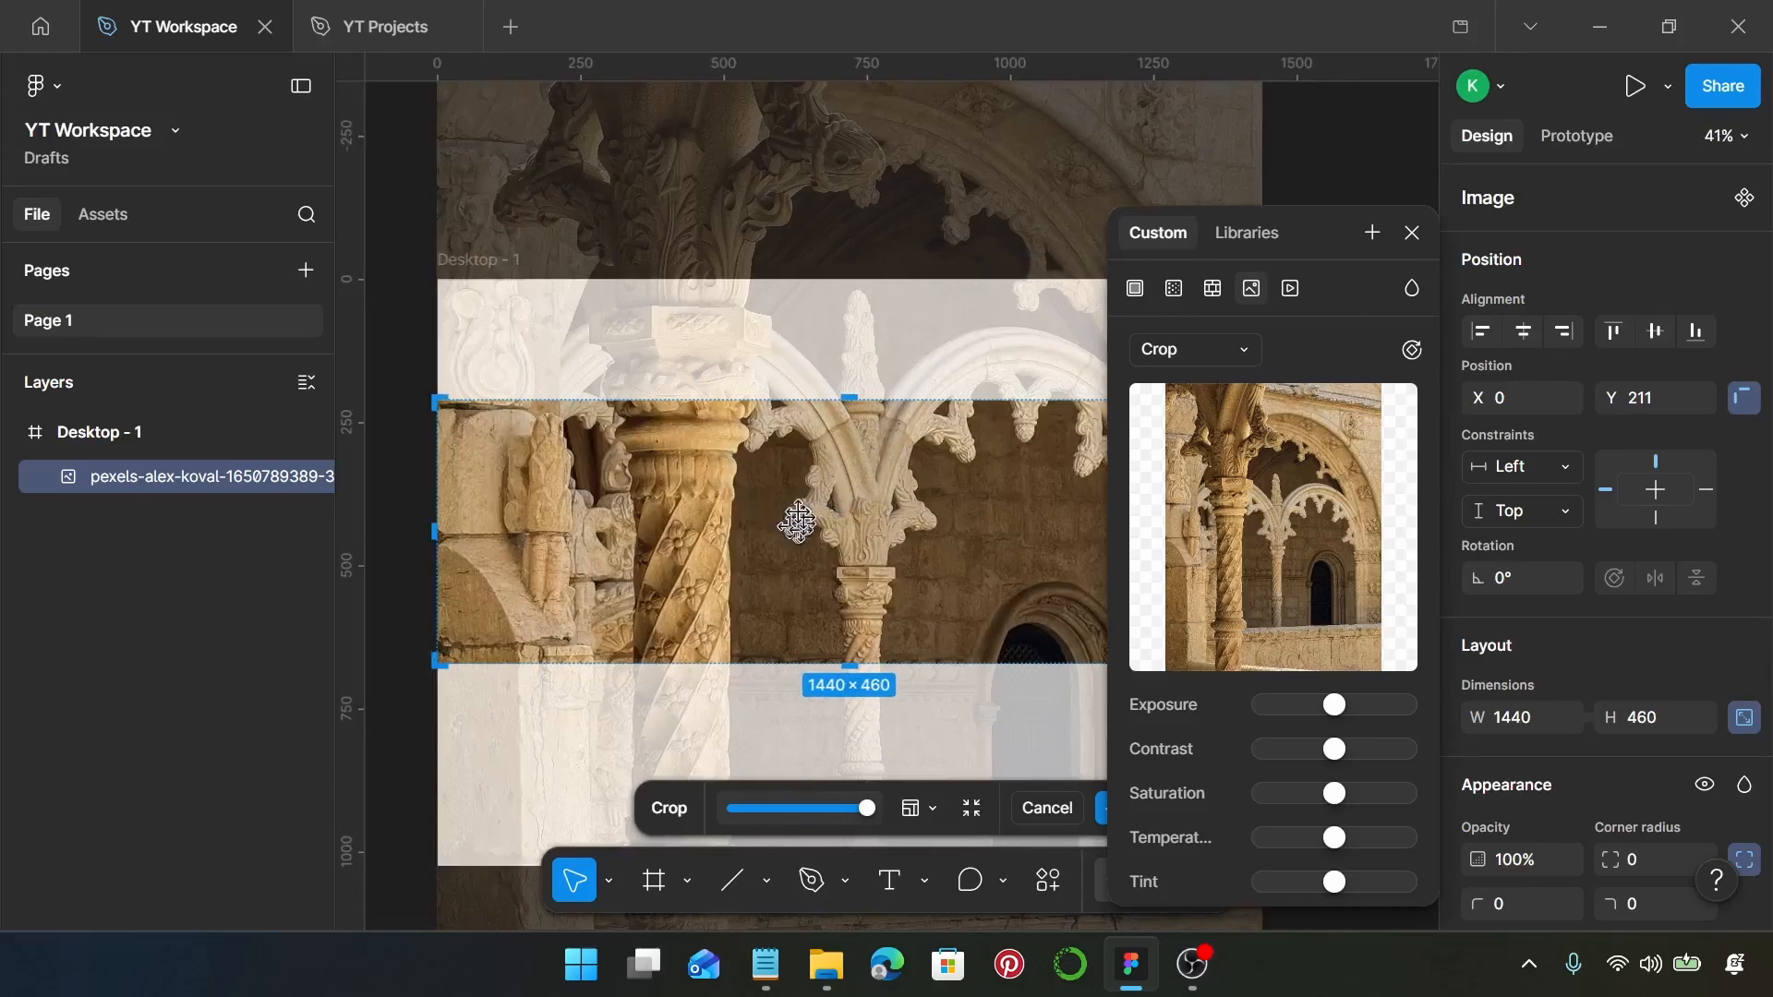
left_click_drag(902, 518, 915, 401)
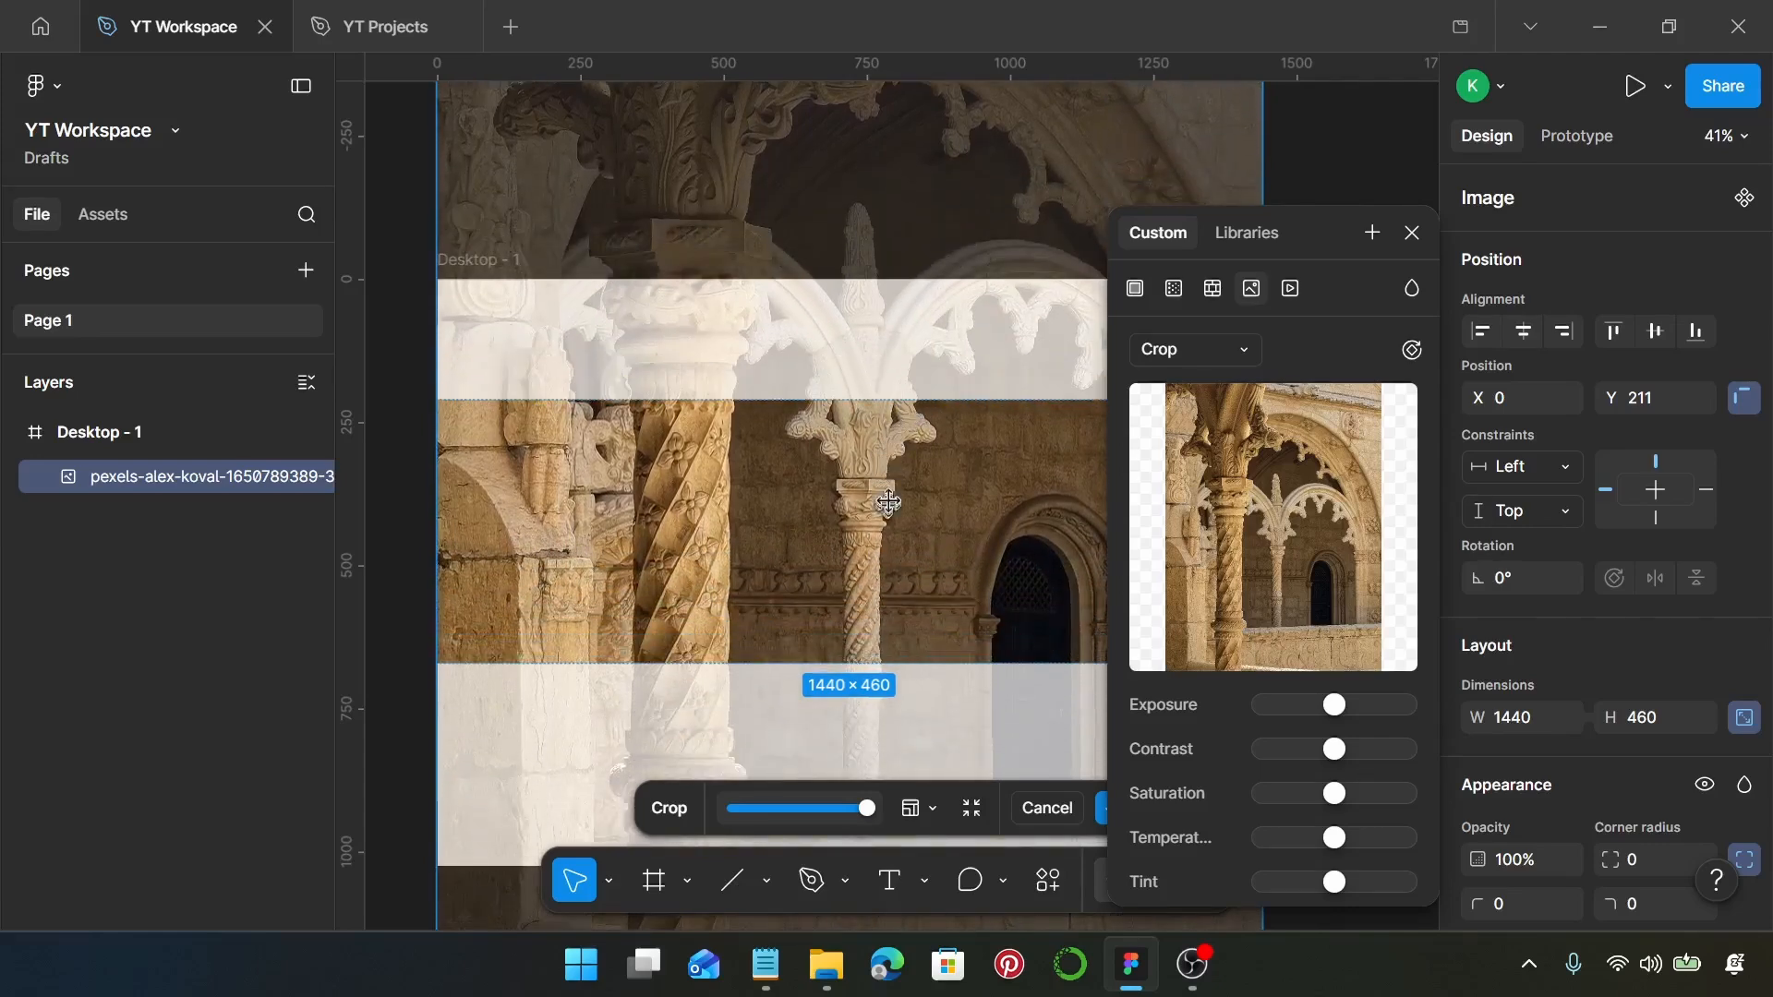
left_click_drag(894, 500, 902, 464)
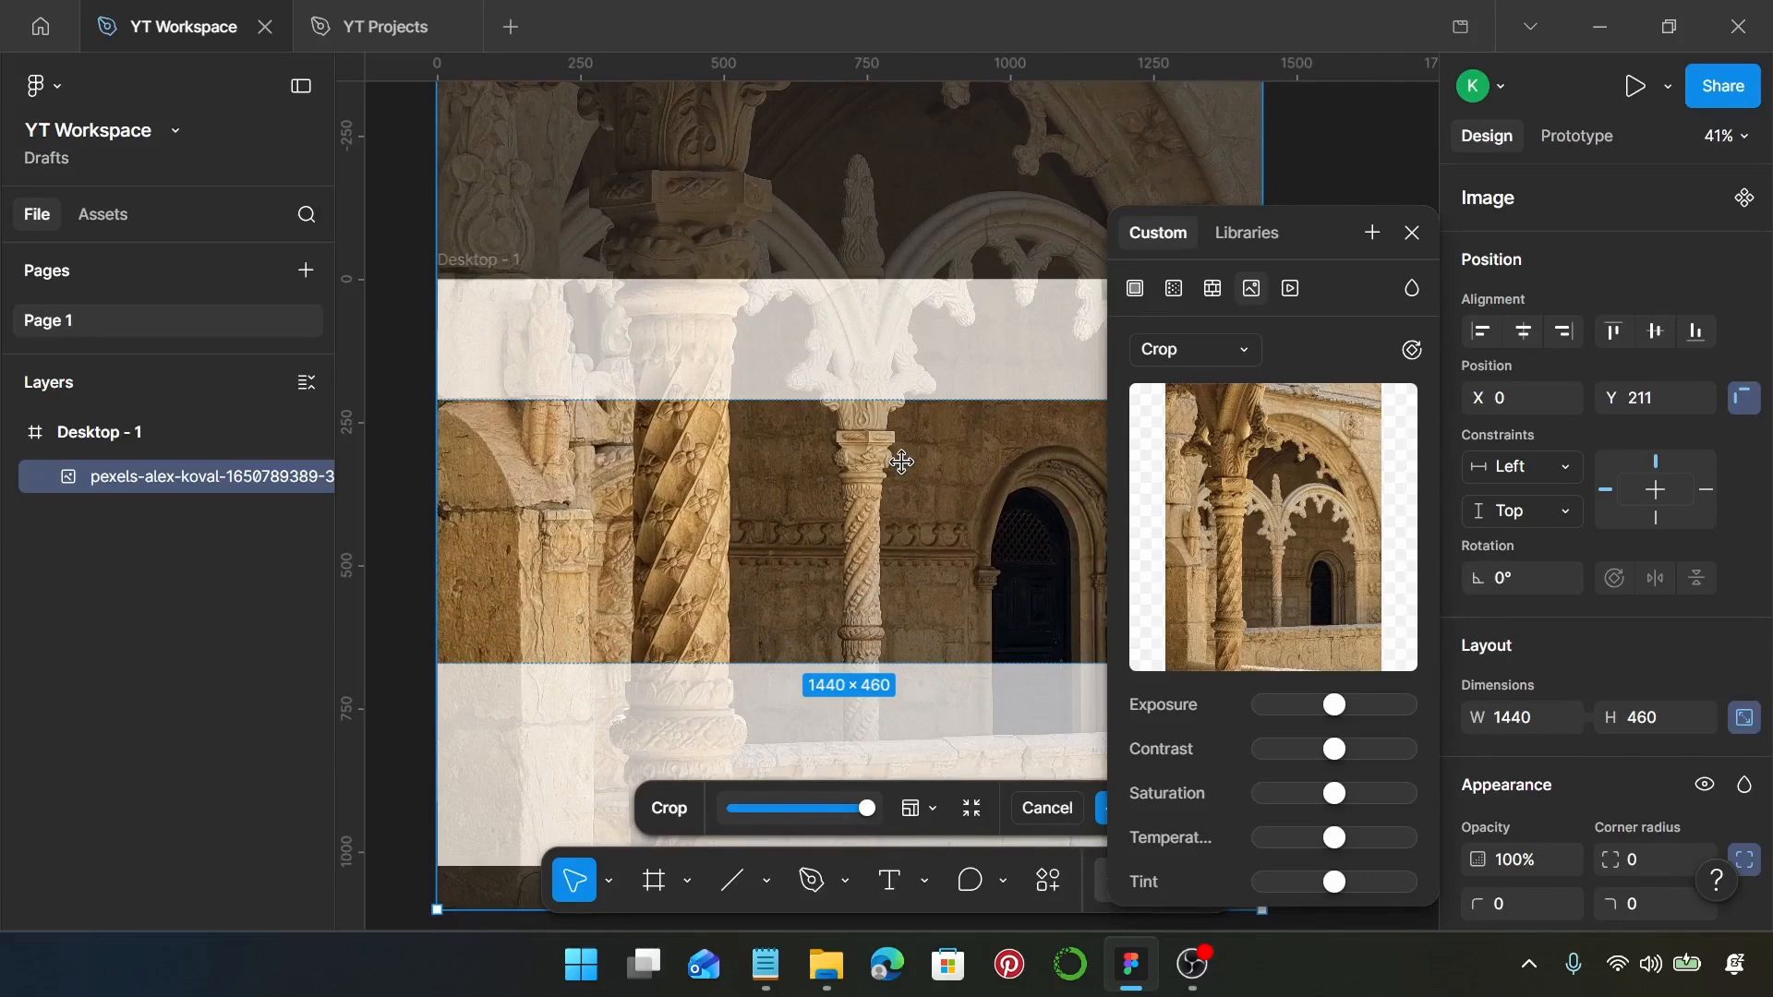
key("Return")
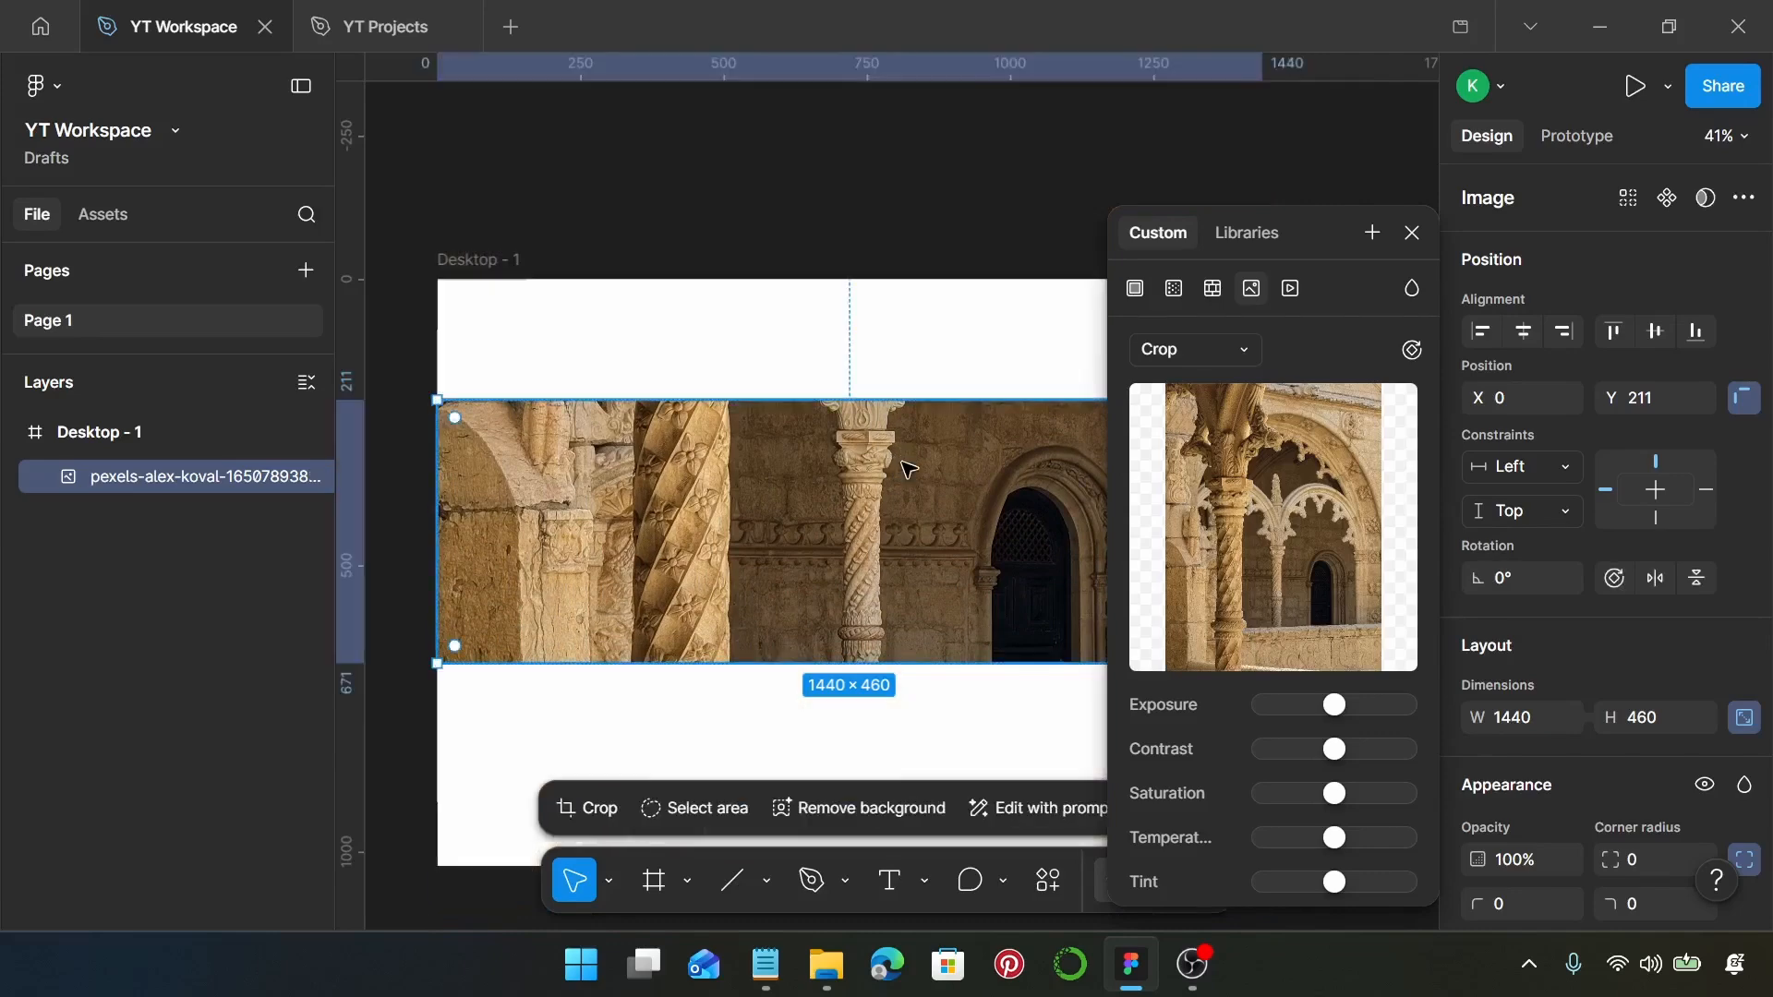
left_click(1411, 234)
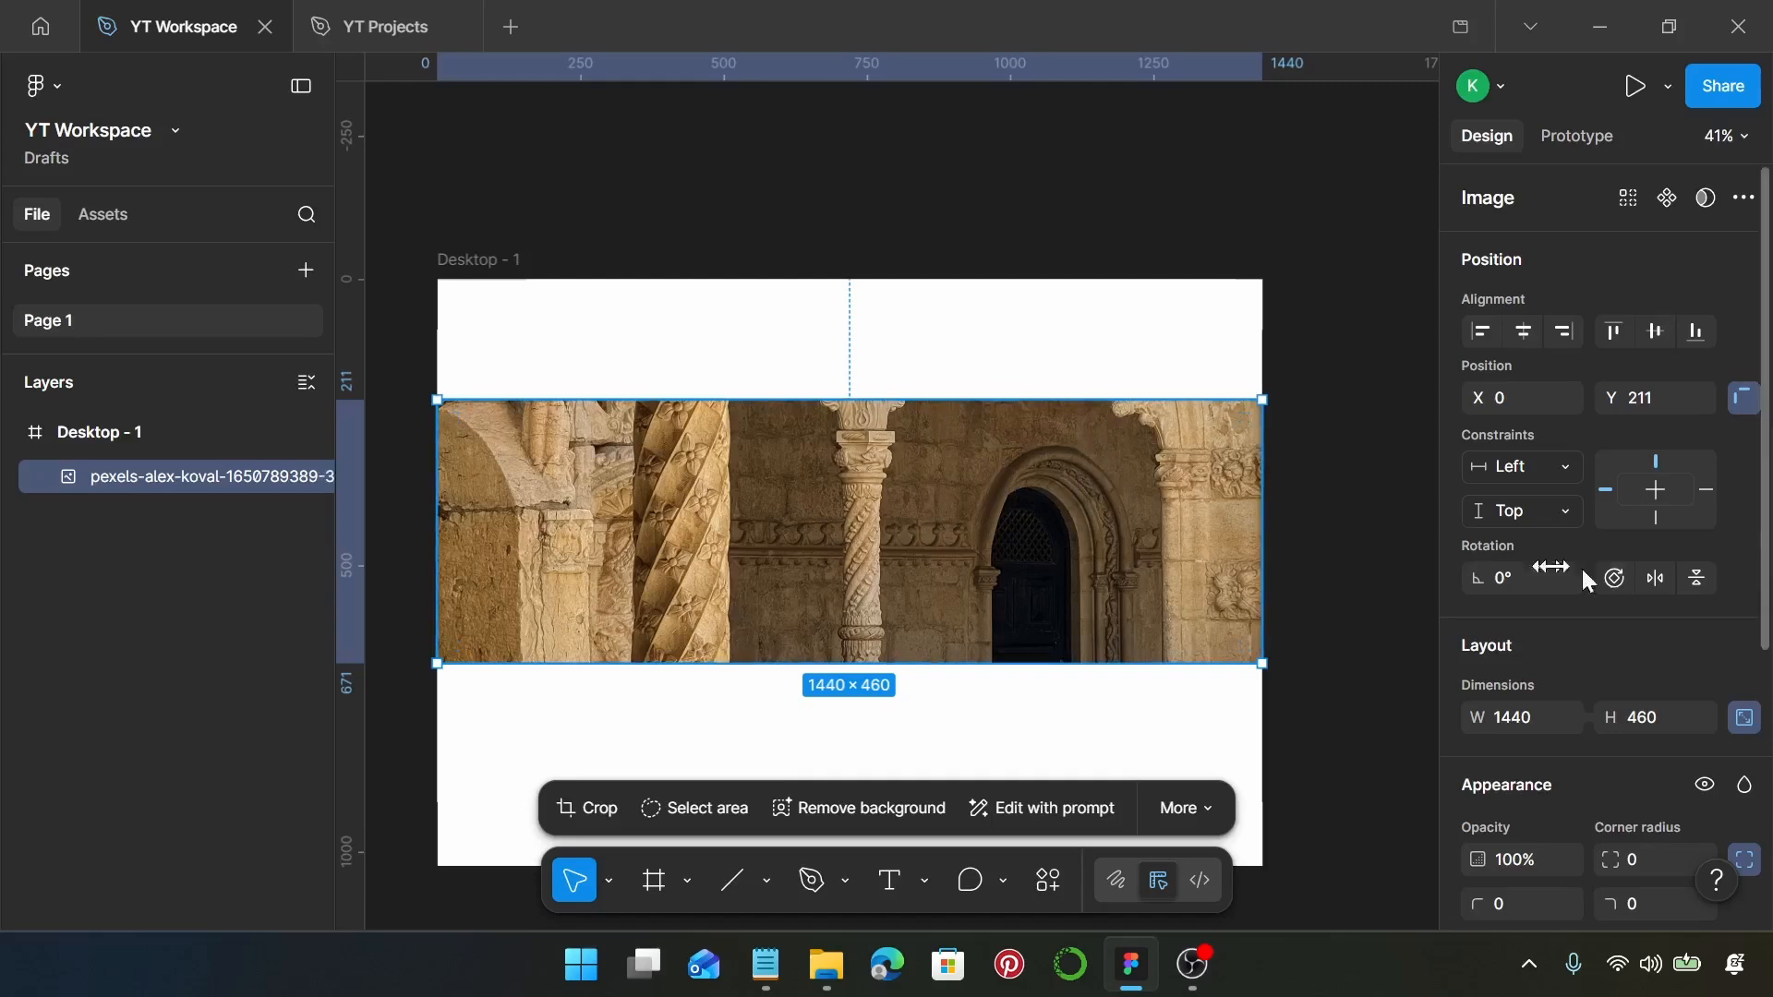
Add a black 000000 fill at 45% opacity over the cropped photo.
scroll(1593, 577, "down", 5)
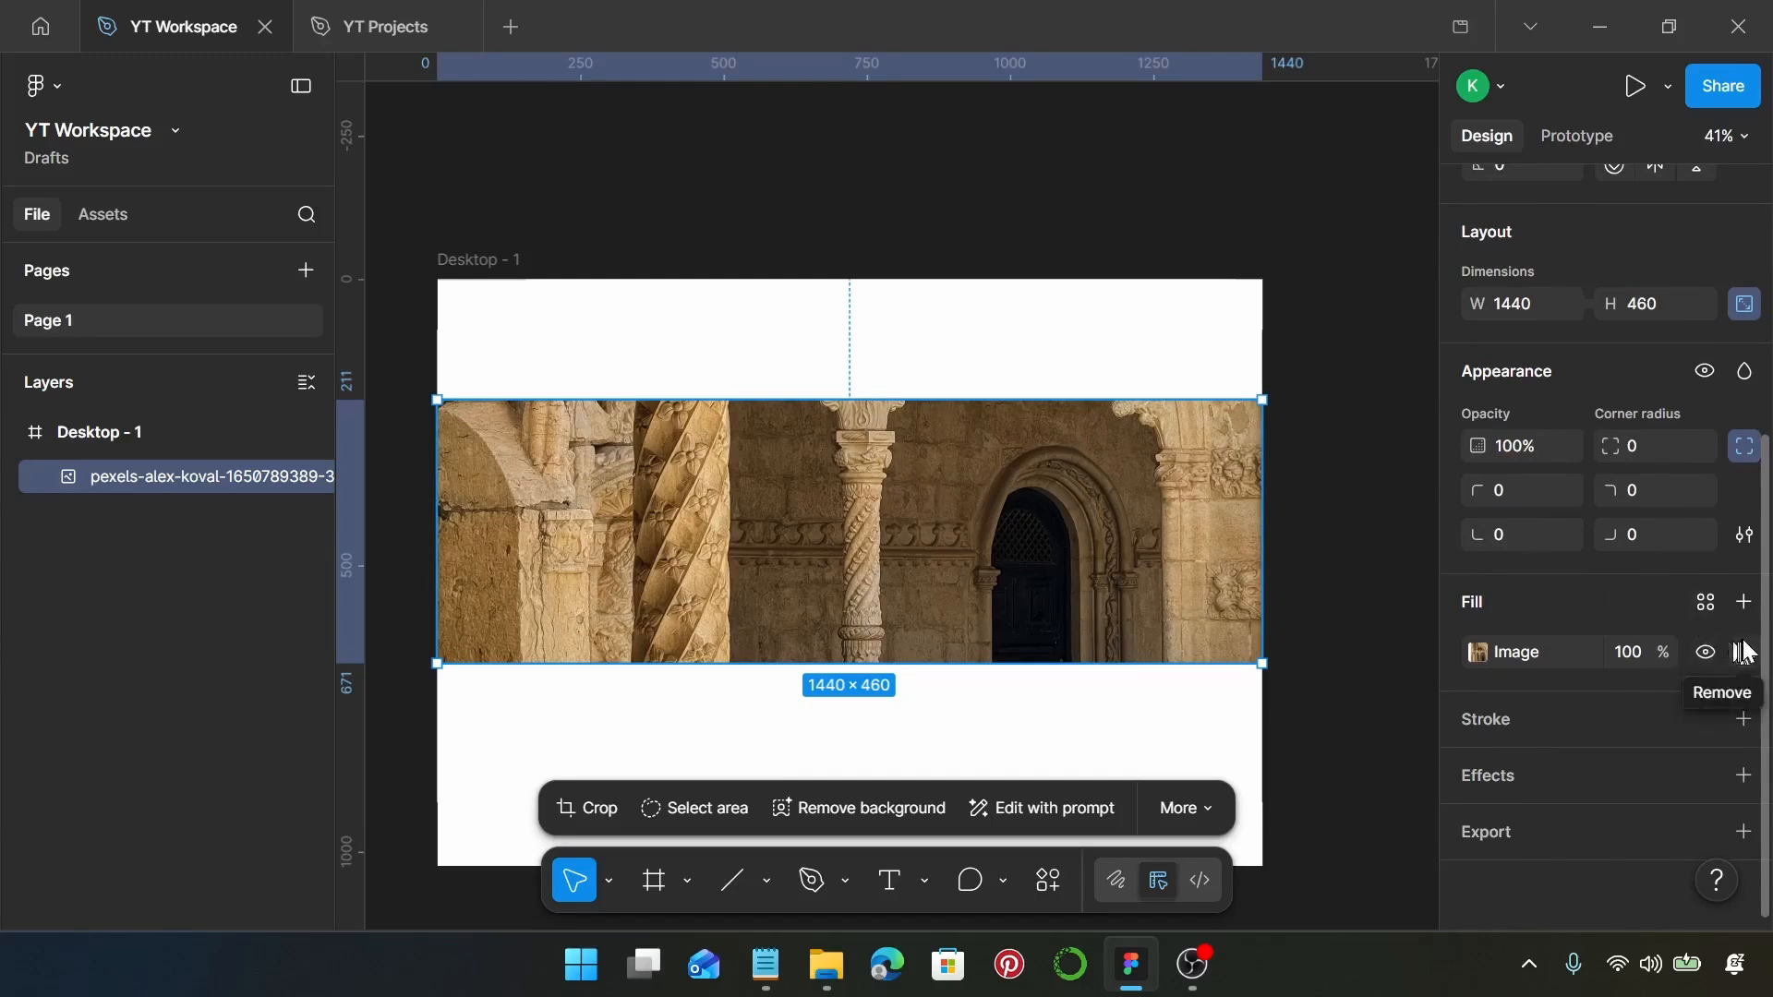
left_click(1745, 603)
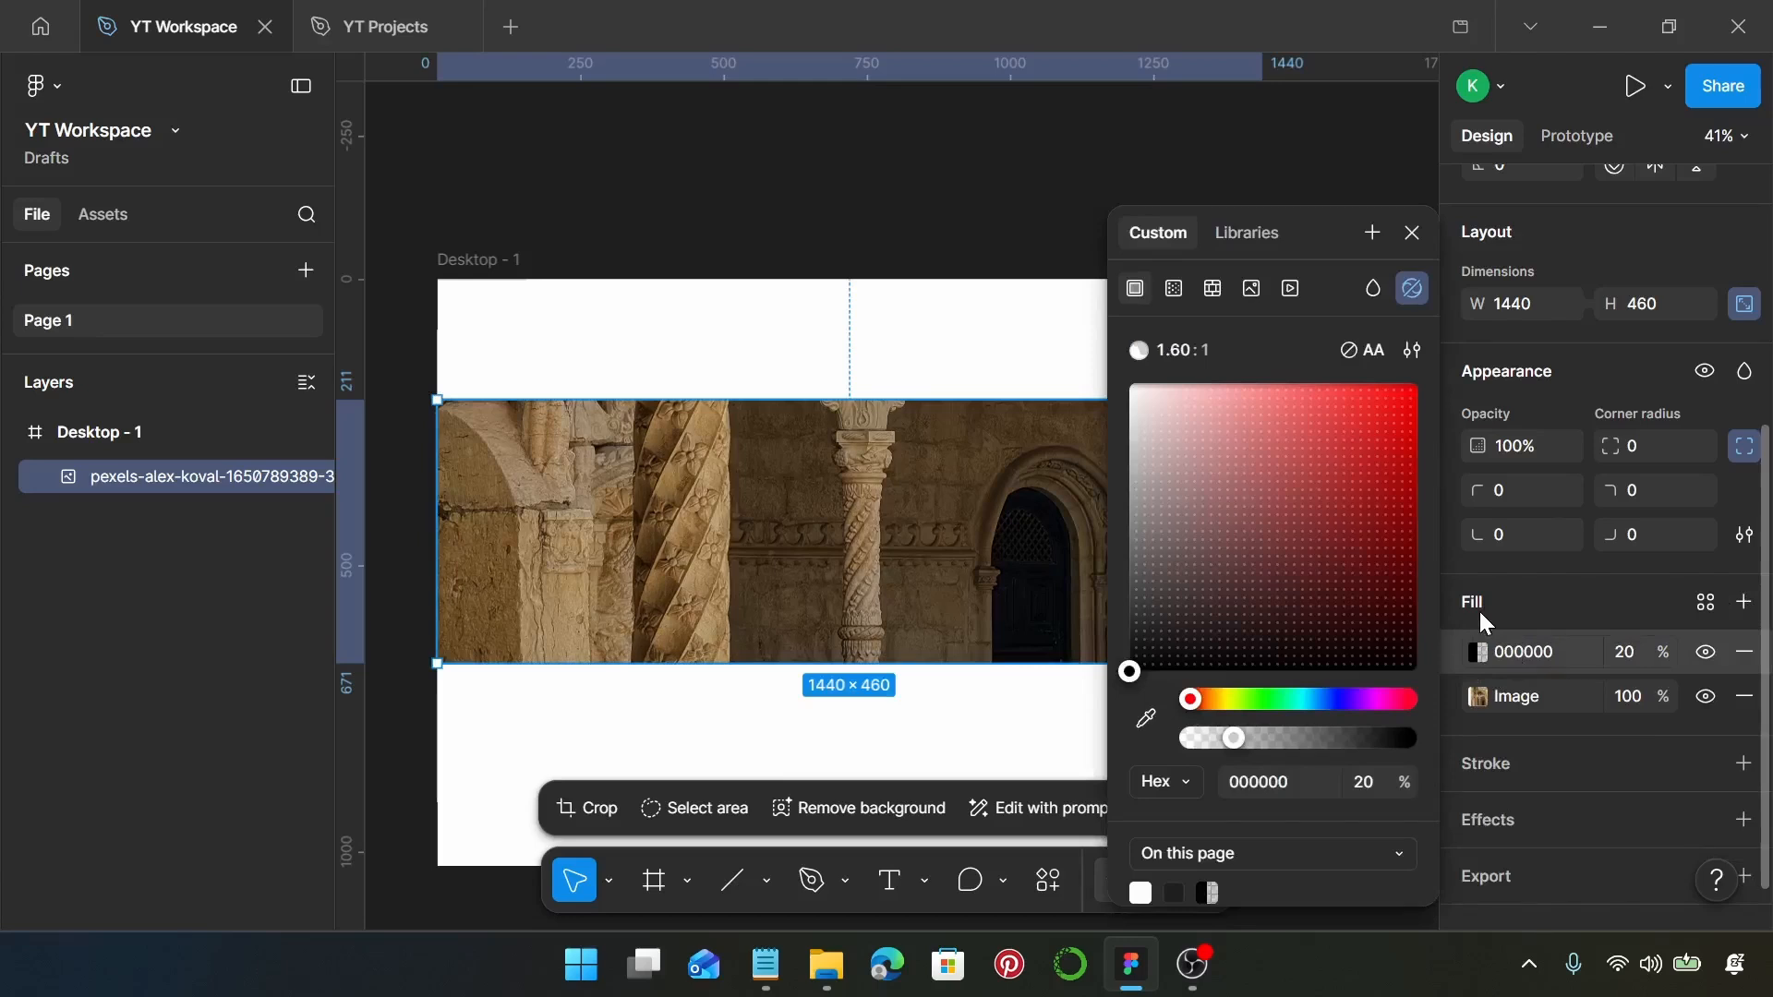
left_click(1635, 654)
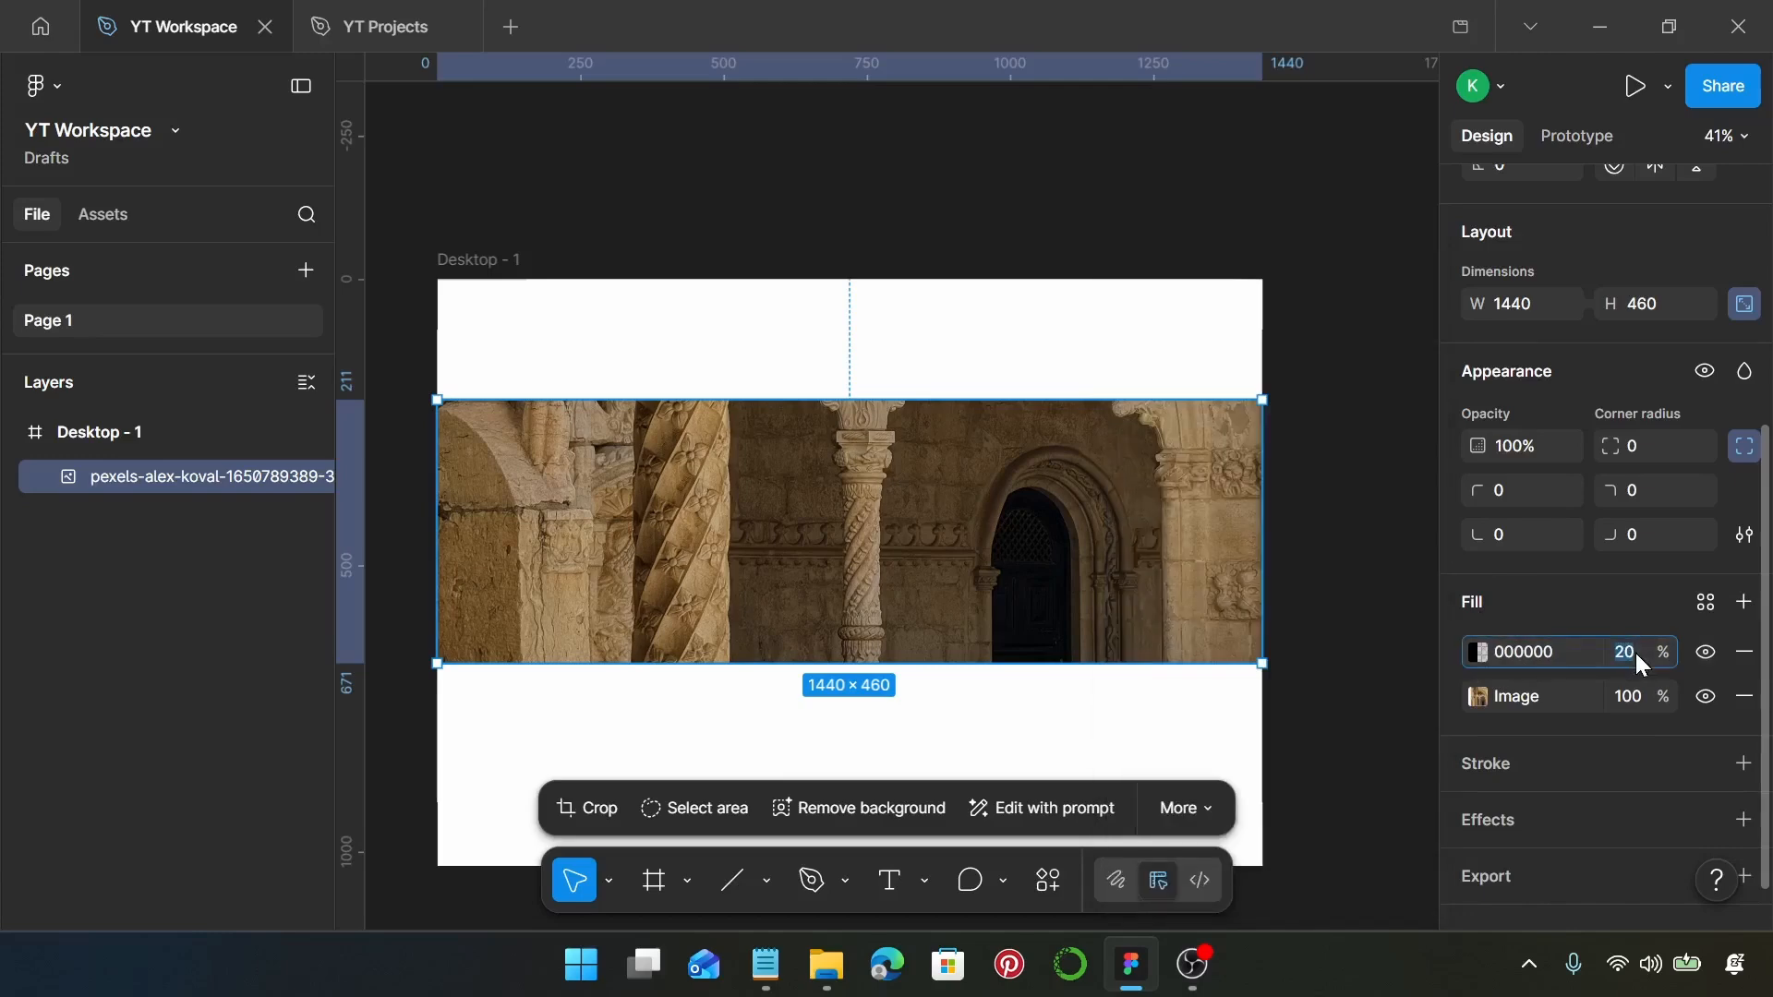
type("45")
key("Return")
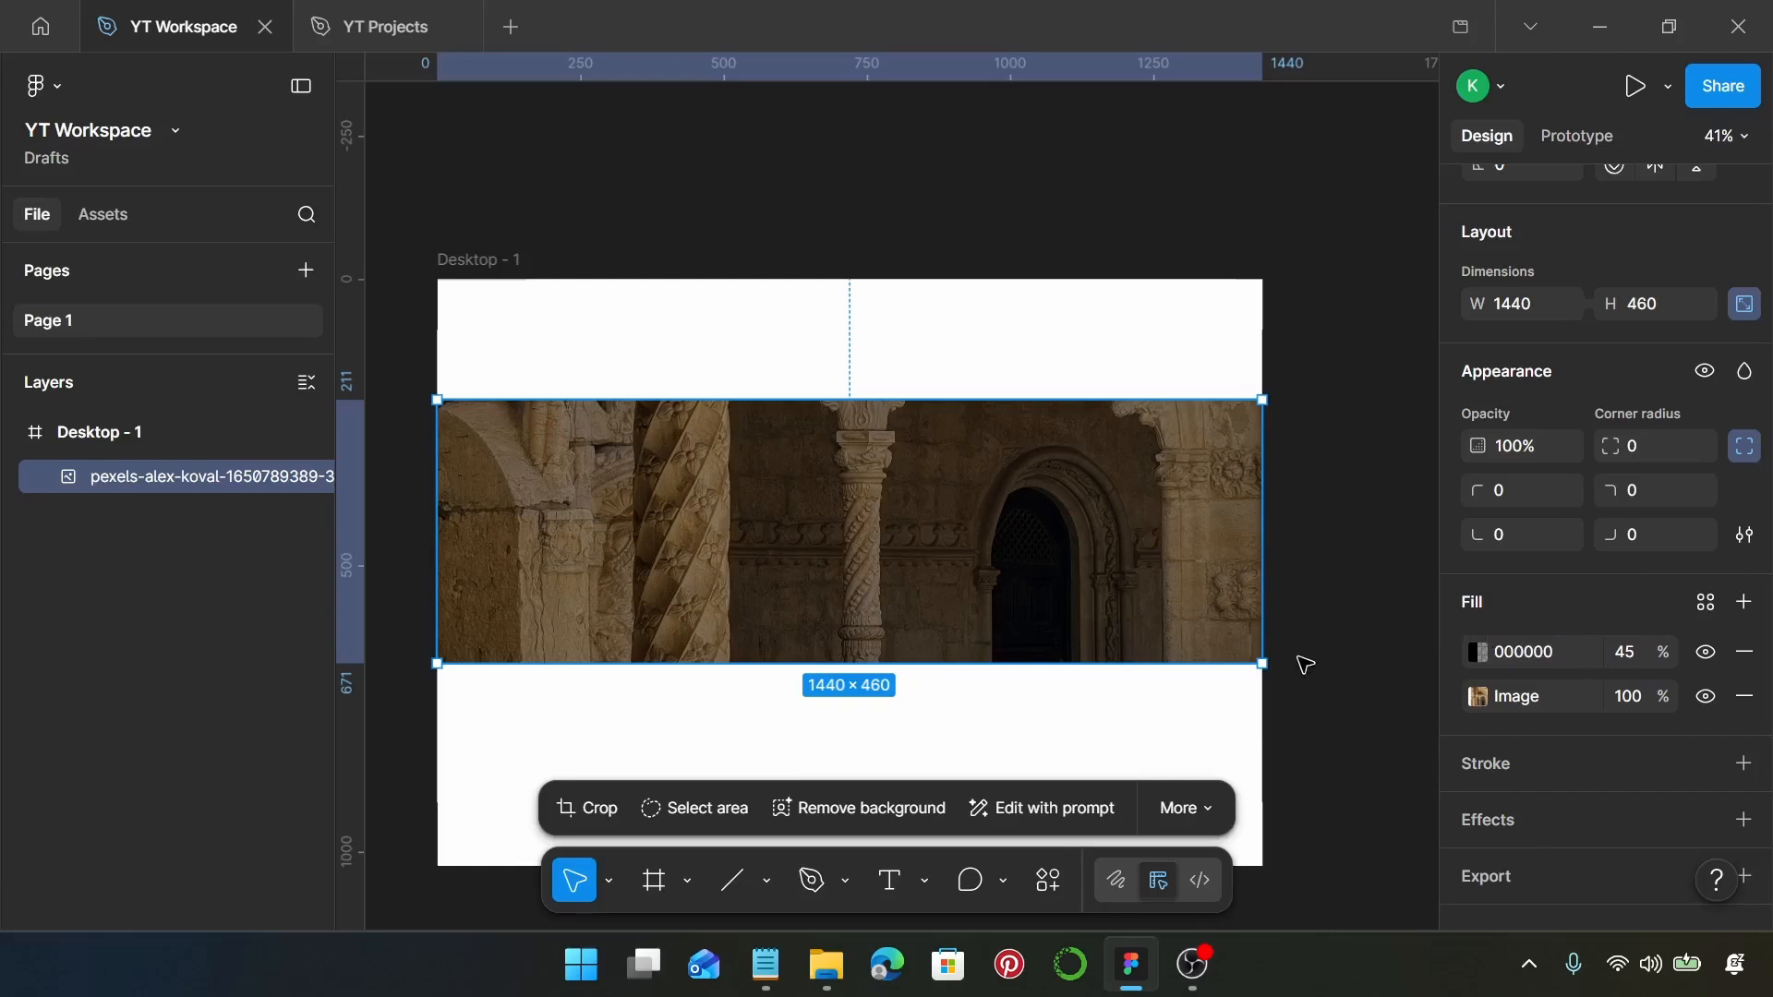
Activate the Text tool, copy the heading "Our Values" from the Notepad notes and return to the Figma design.
scroll(1169, 609, "left", 1)
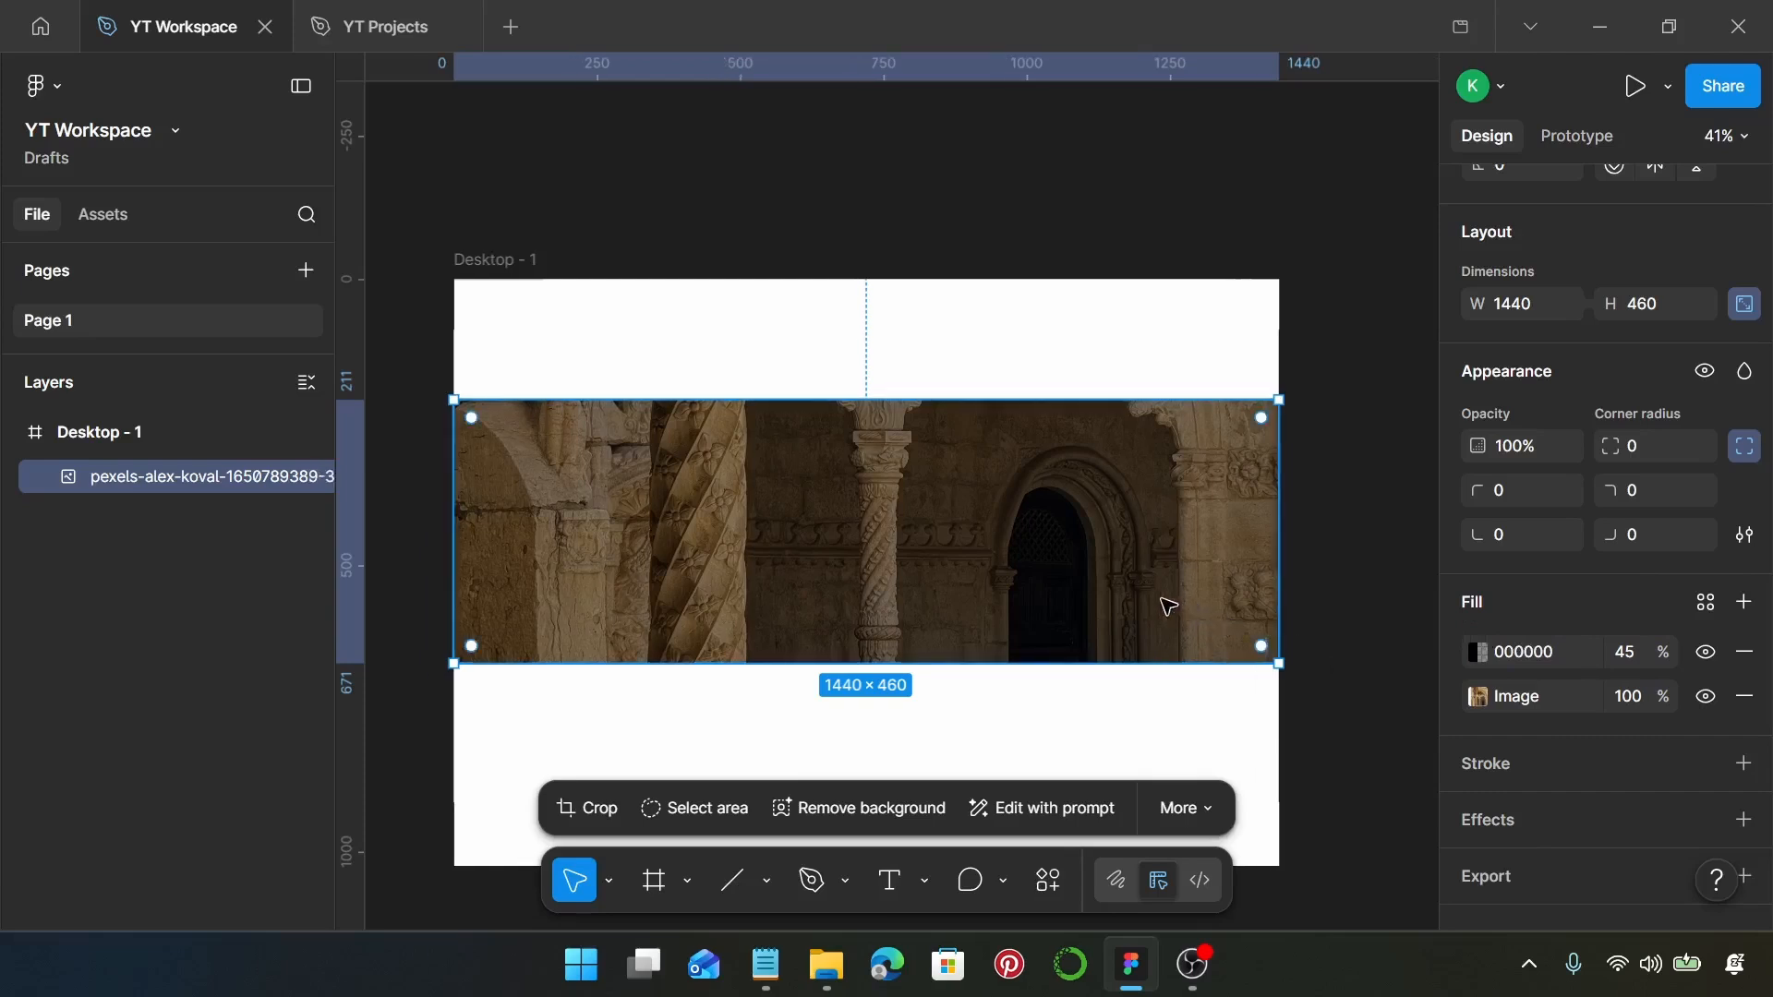
scroll(956, 584, "up", 2)
scroll(957, 588, "left", 1)
scroll(958, 588, "down", 2)
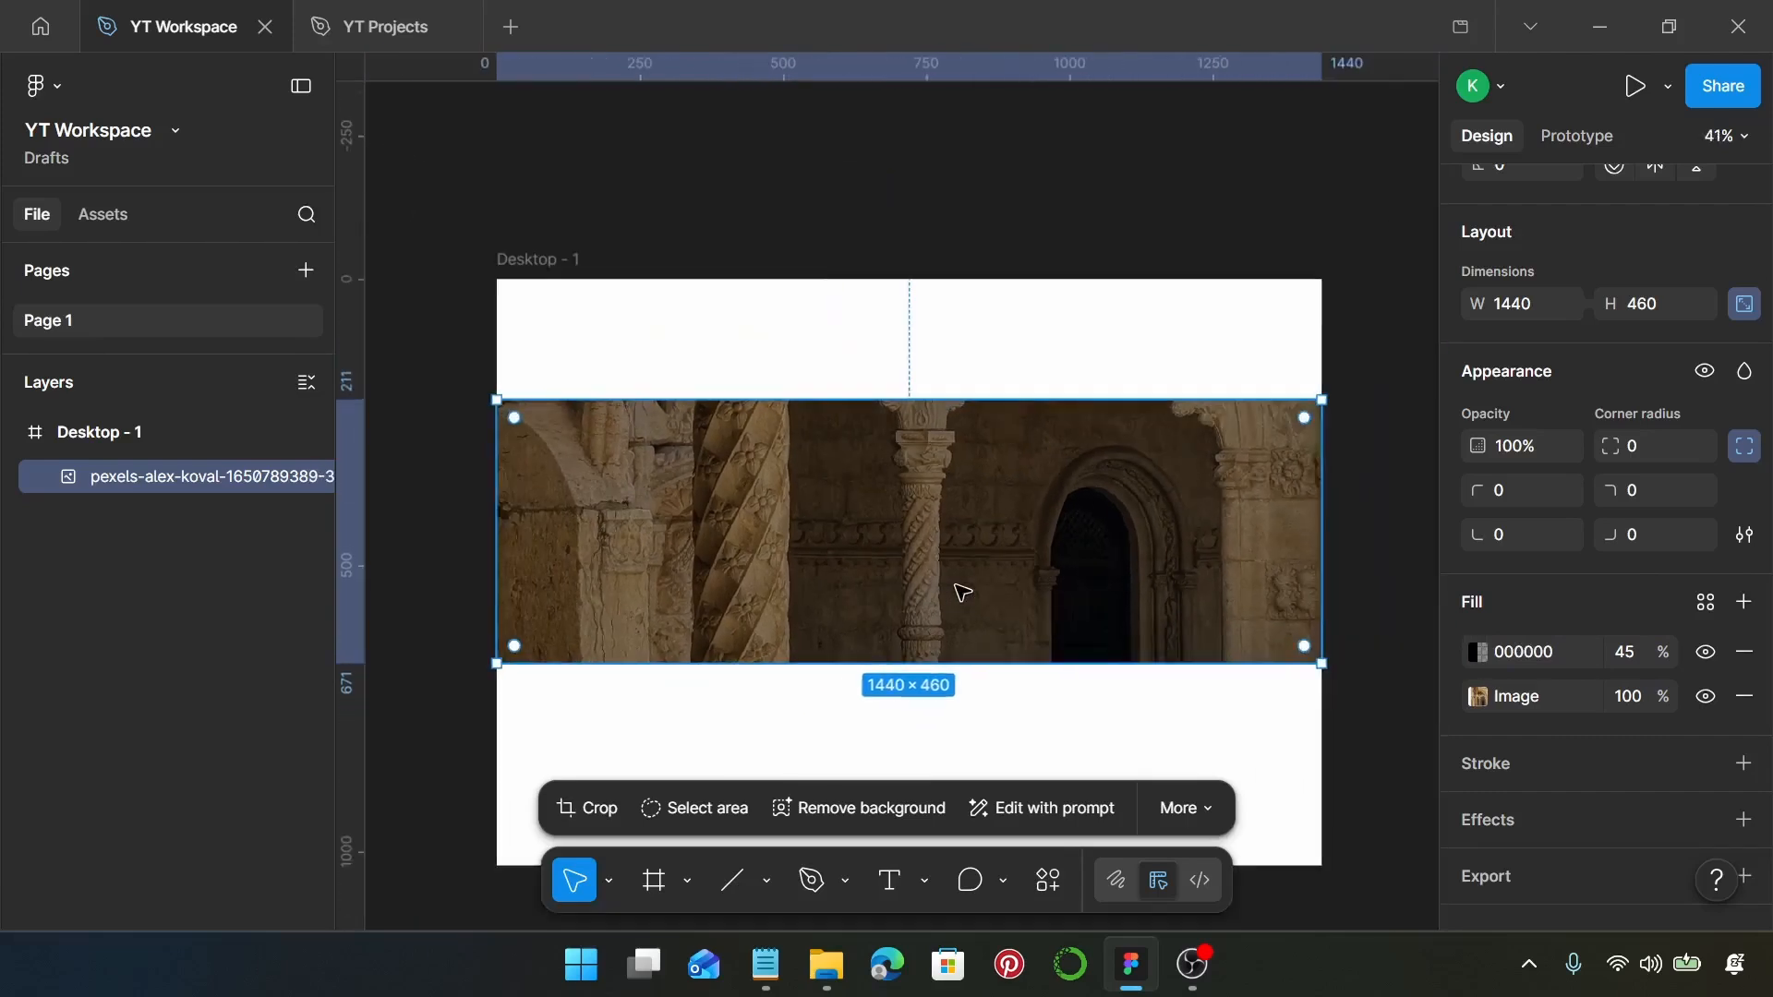
key("t")
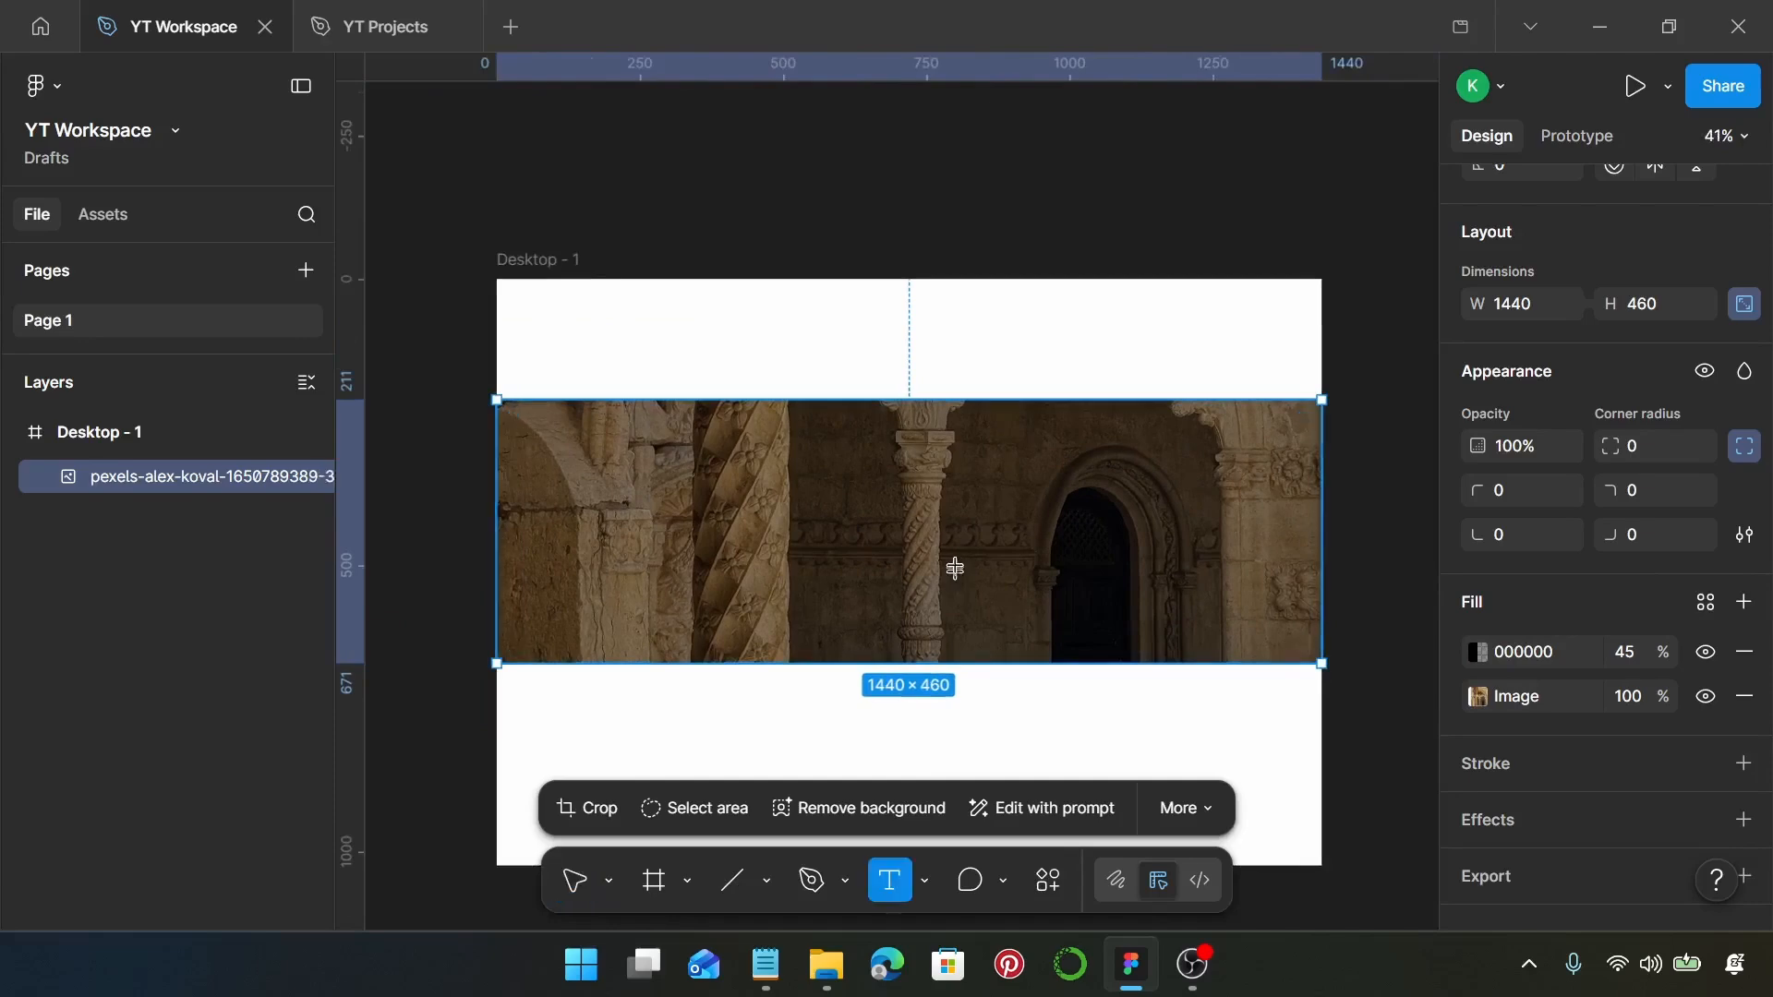
left_click(765, 964)
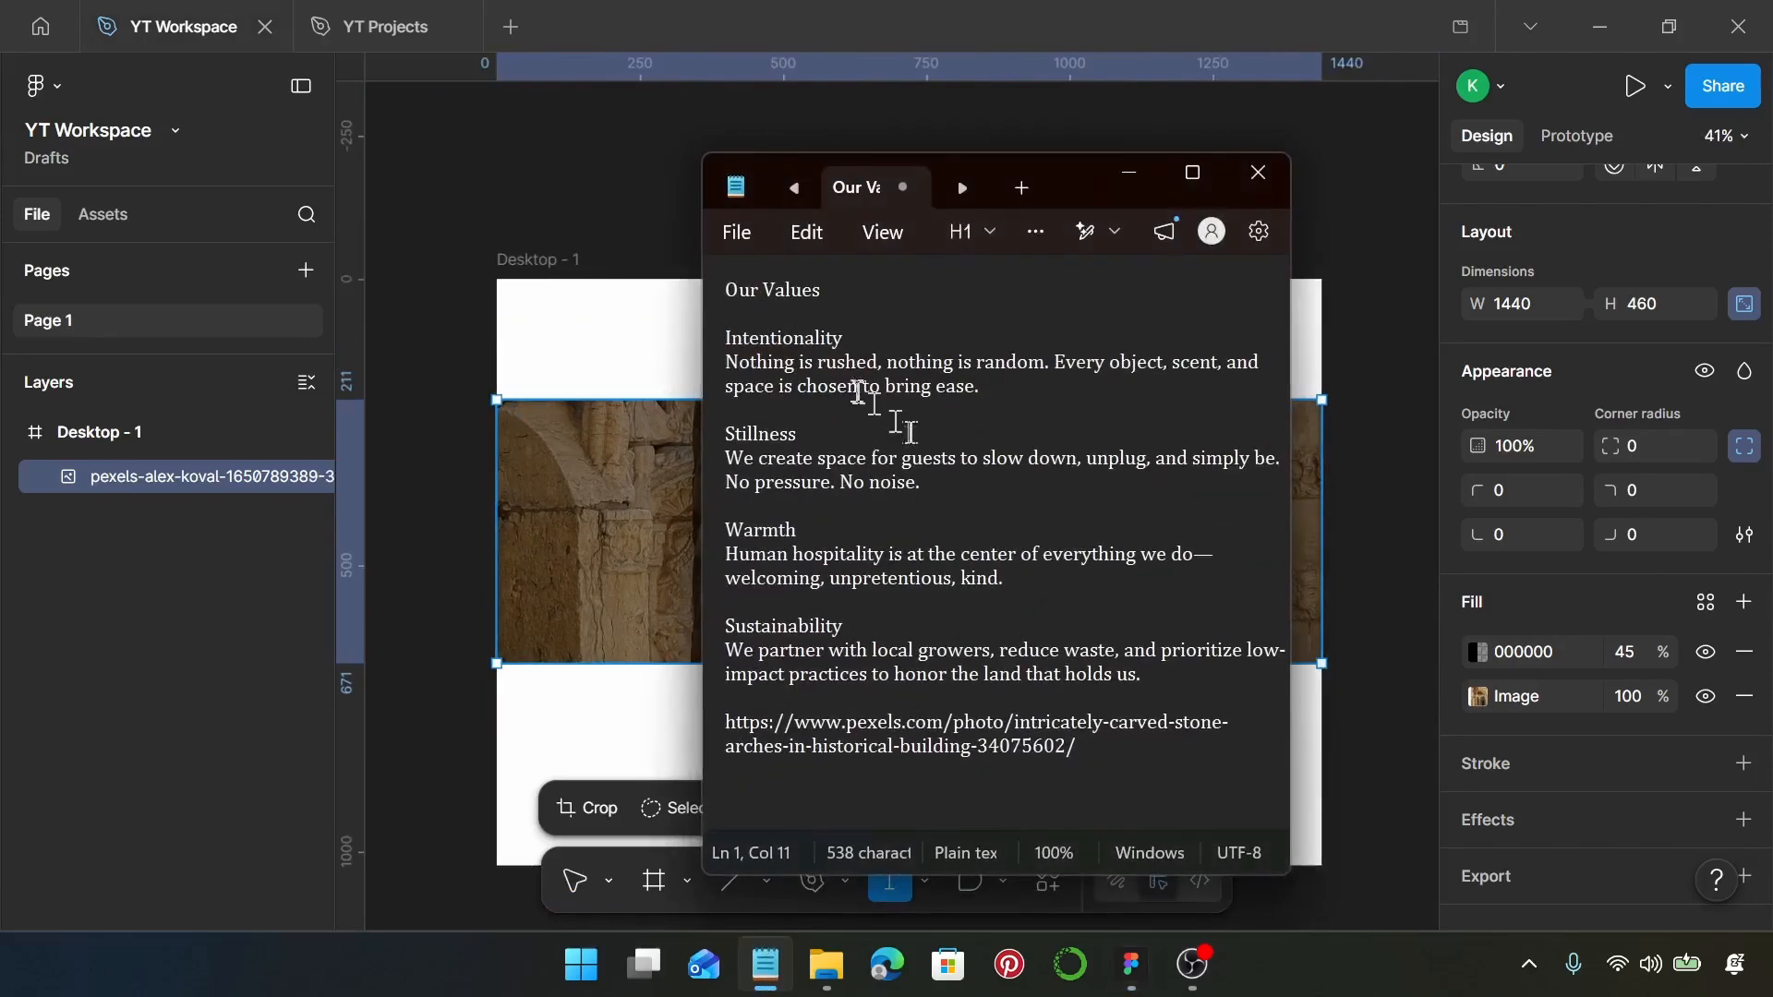
left_click_drag(828, 287, 739, 286)
key("ctrl+c")
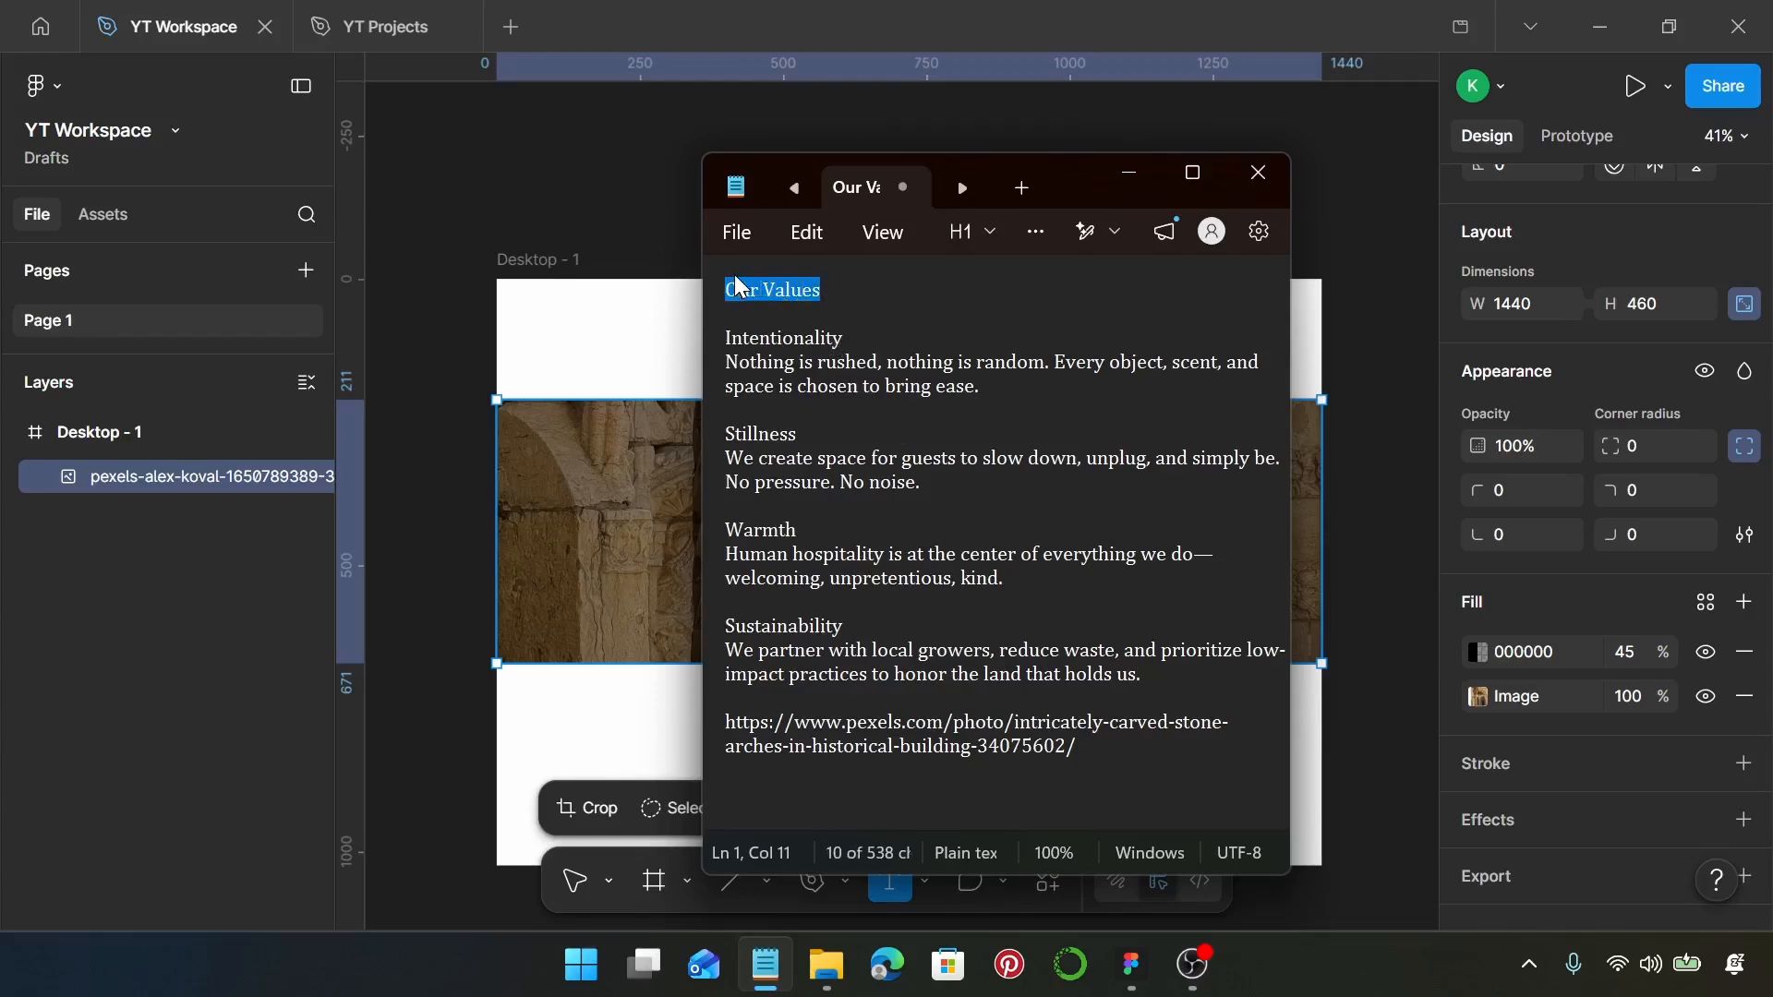
left_click(1129, 174)
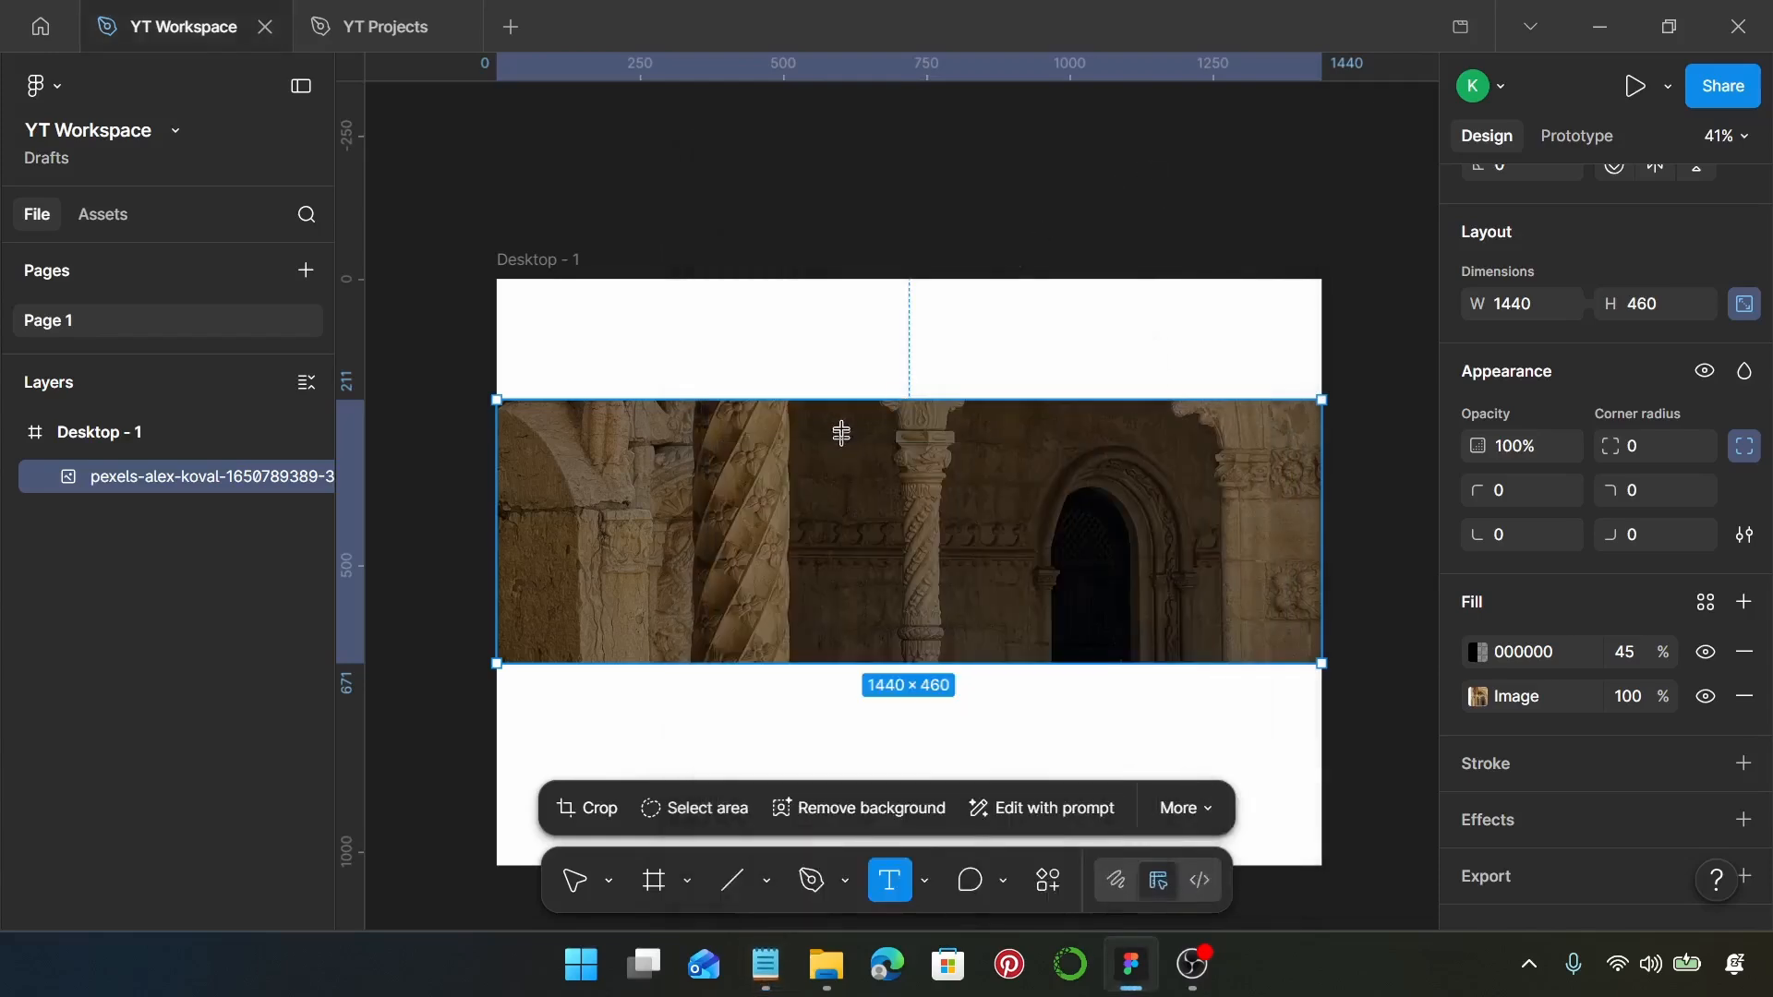
Draw a text box about 174 × 42 near the upper middle of the darkened photo and paste "Our Values" into it.
left_click_drag(841, 431, 944, 453)
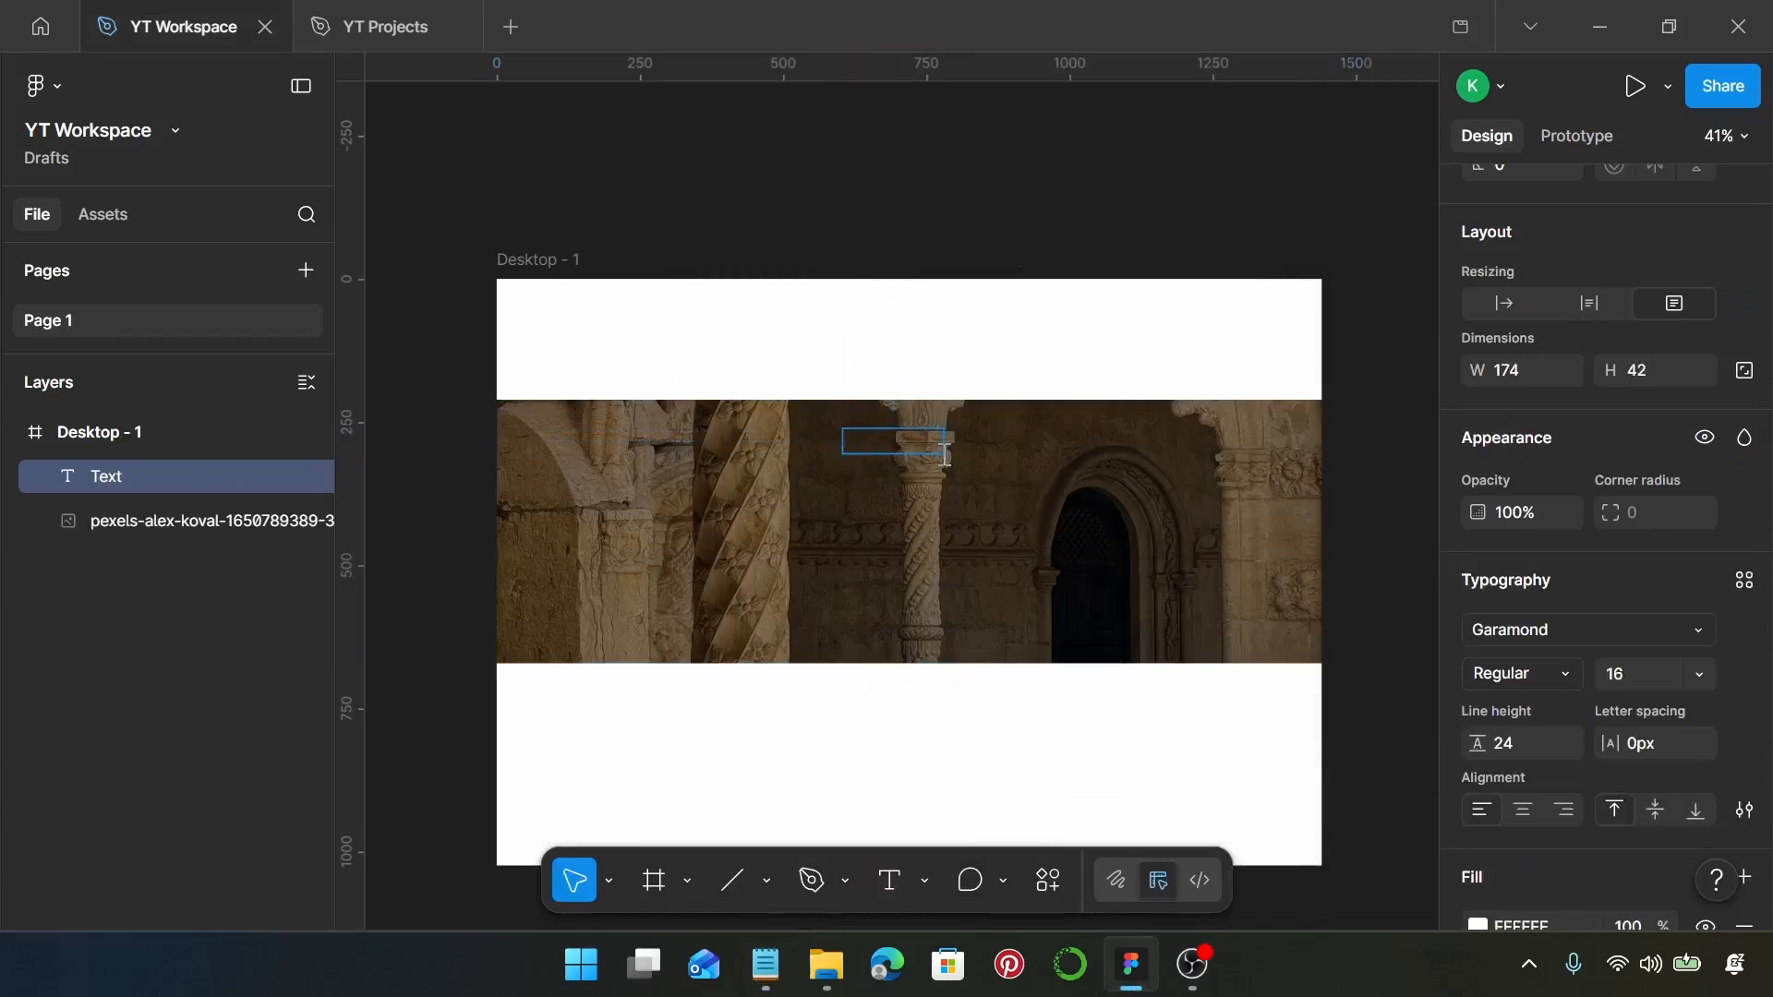
key("ctrl+v")
scroll(945, 454, "up", 5)
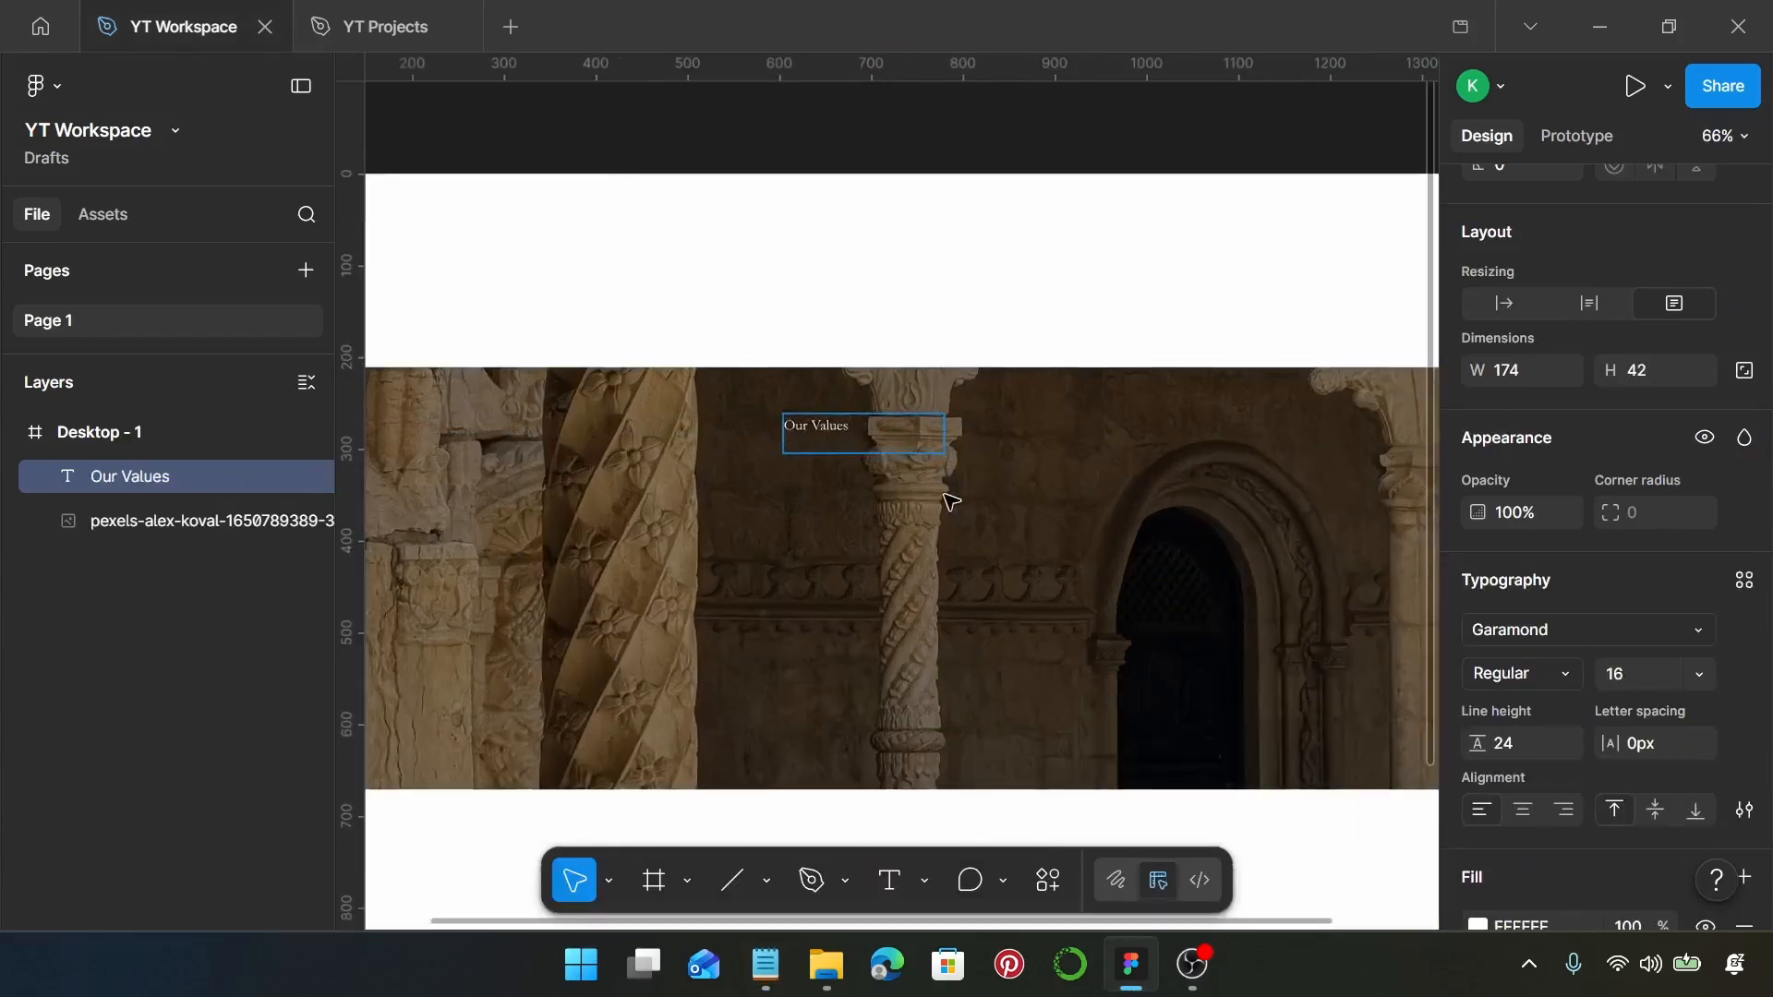
key("Escape")
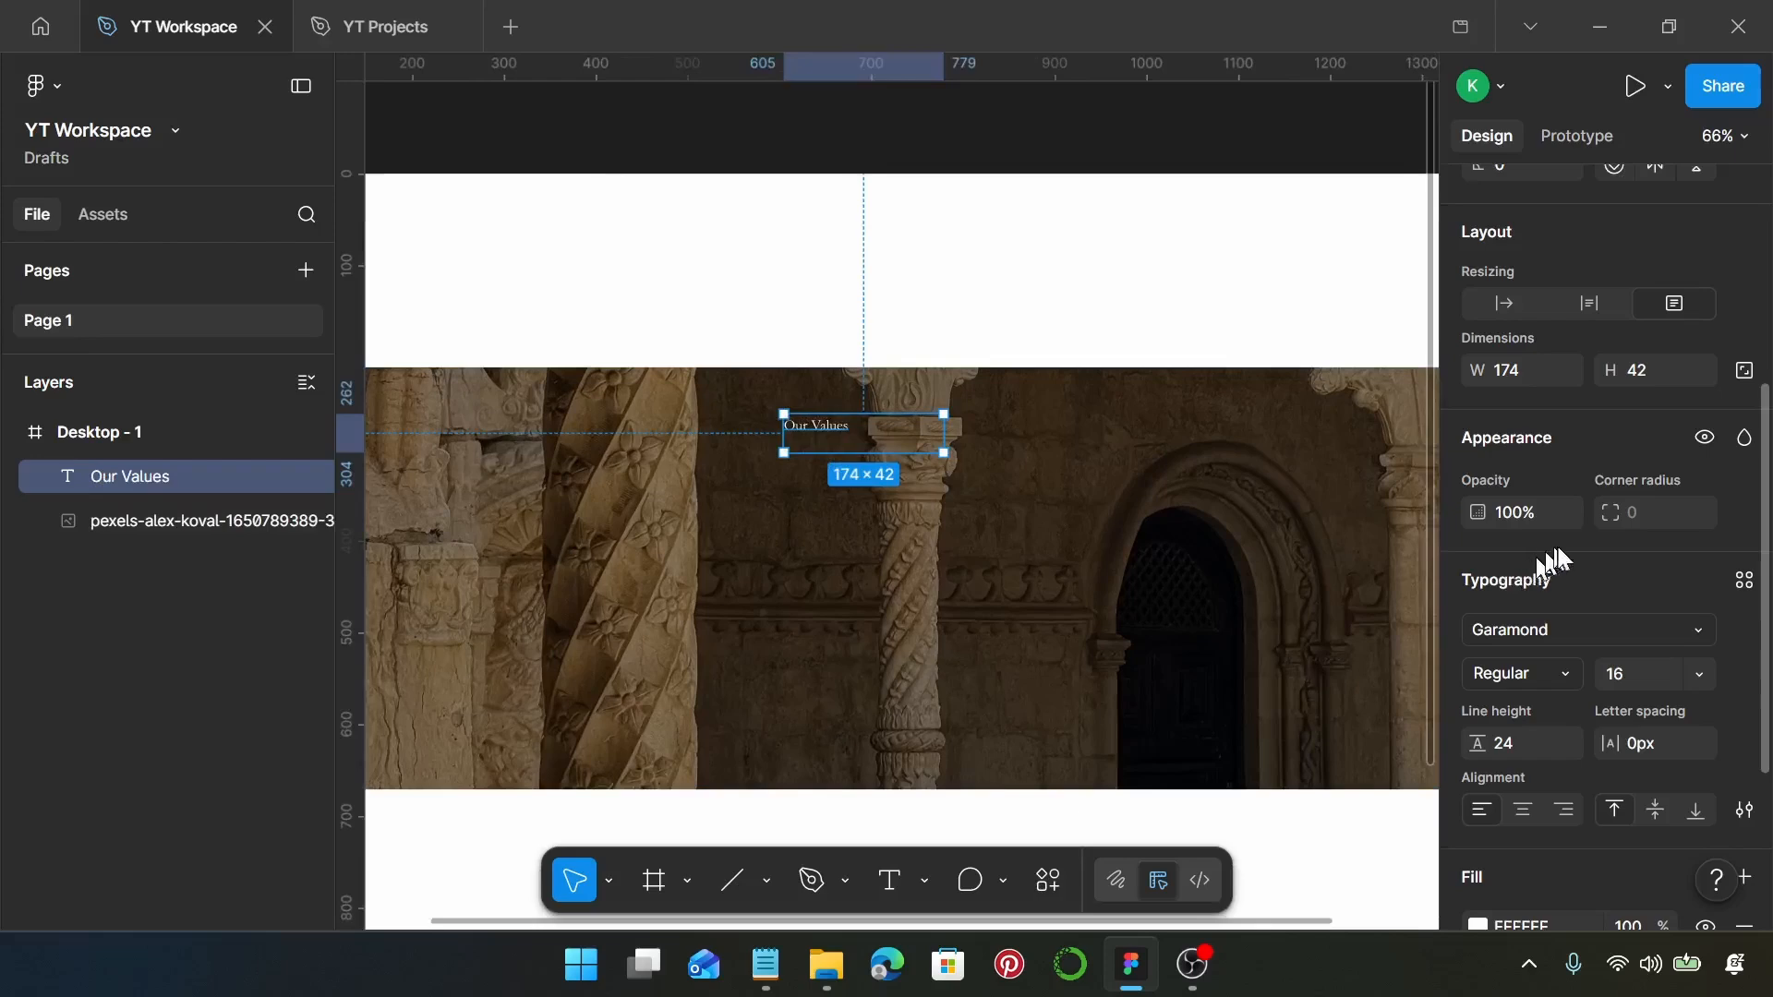
Change the font of the "Our Values" heading to Cormorant Garamond.
left_click(1584, 628)
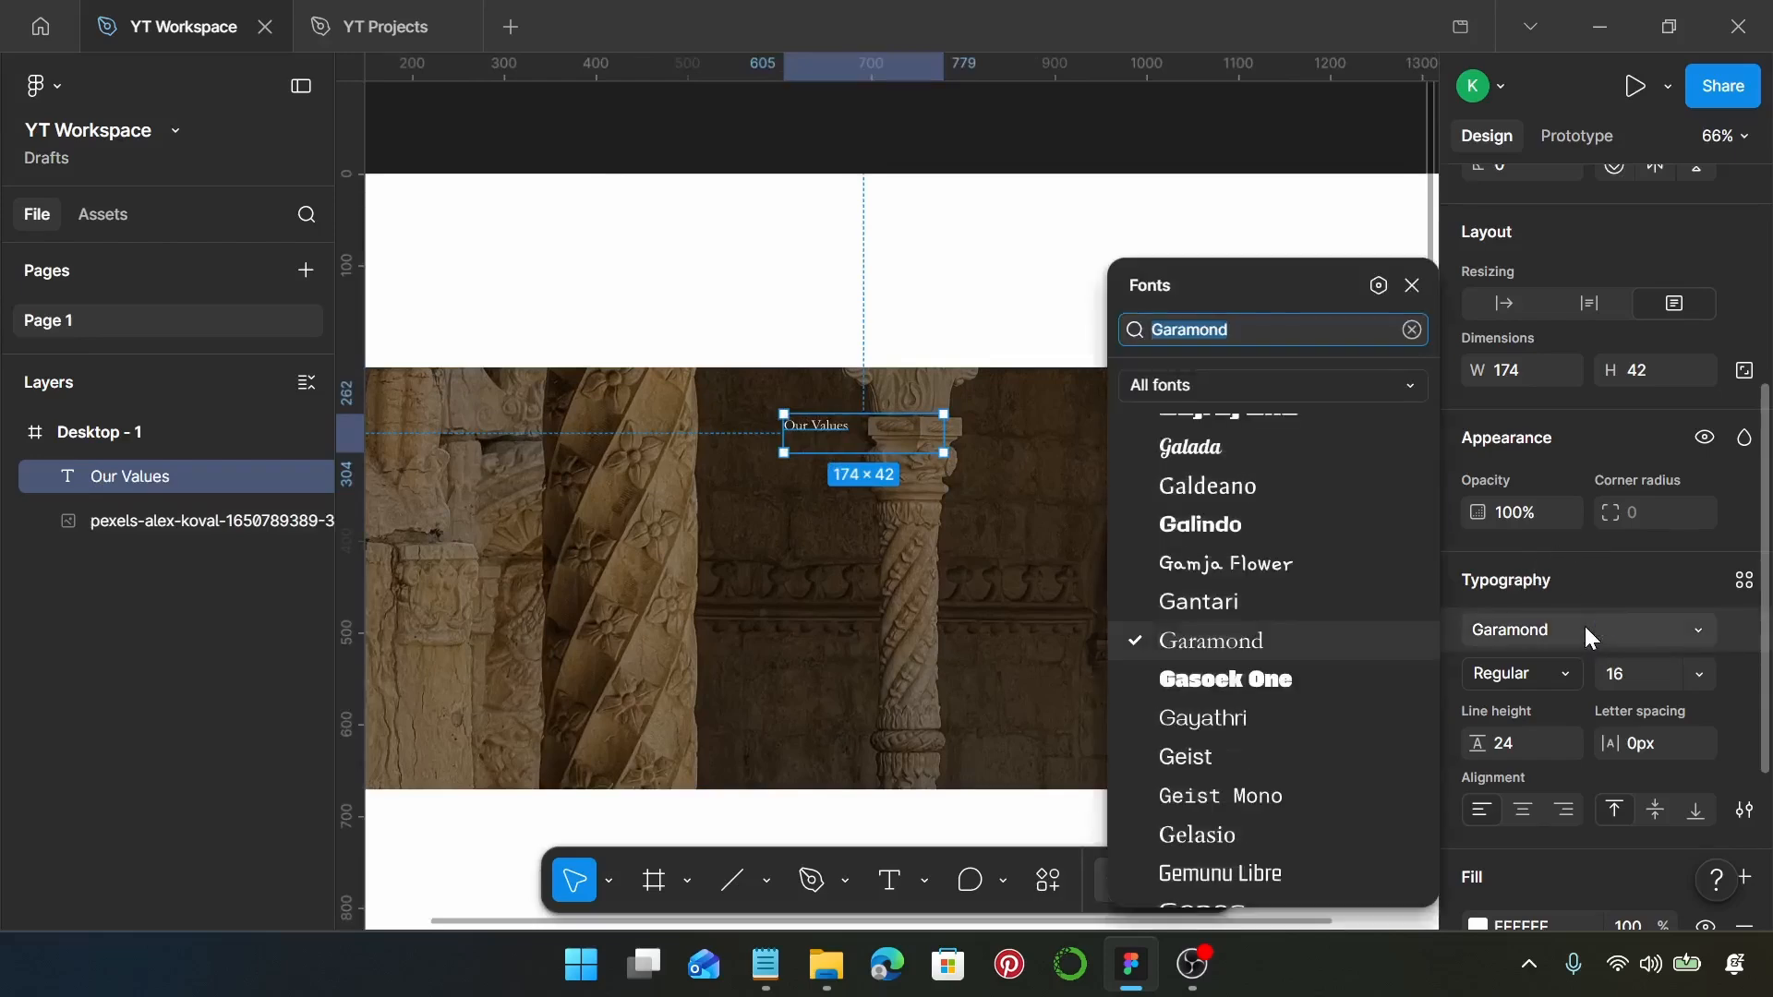
type("cor")
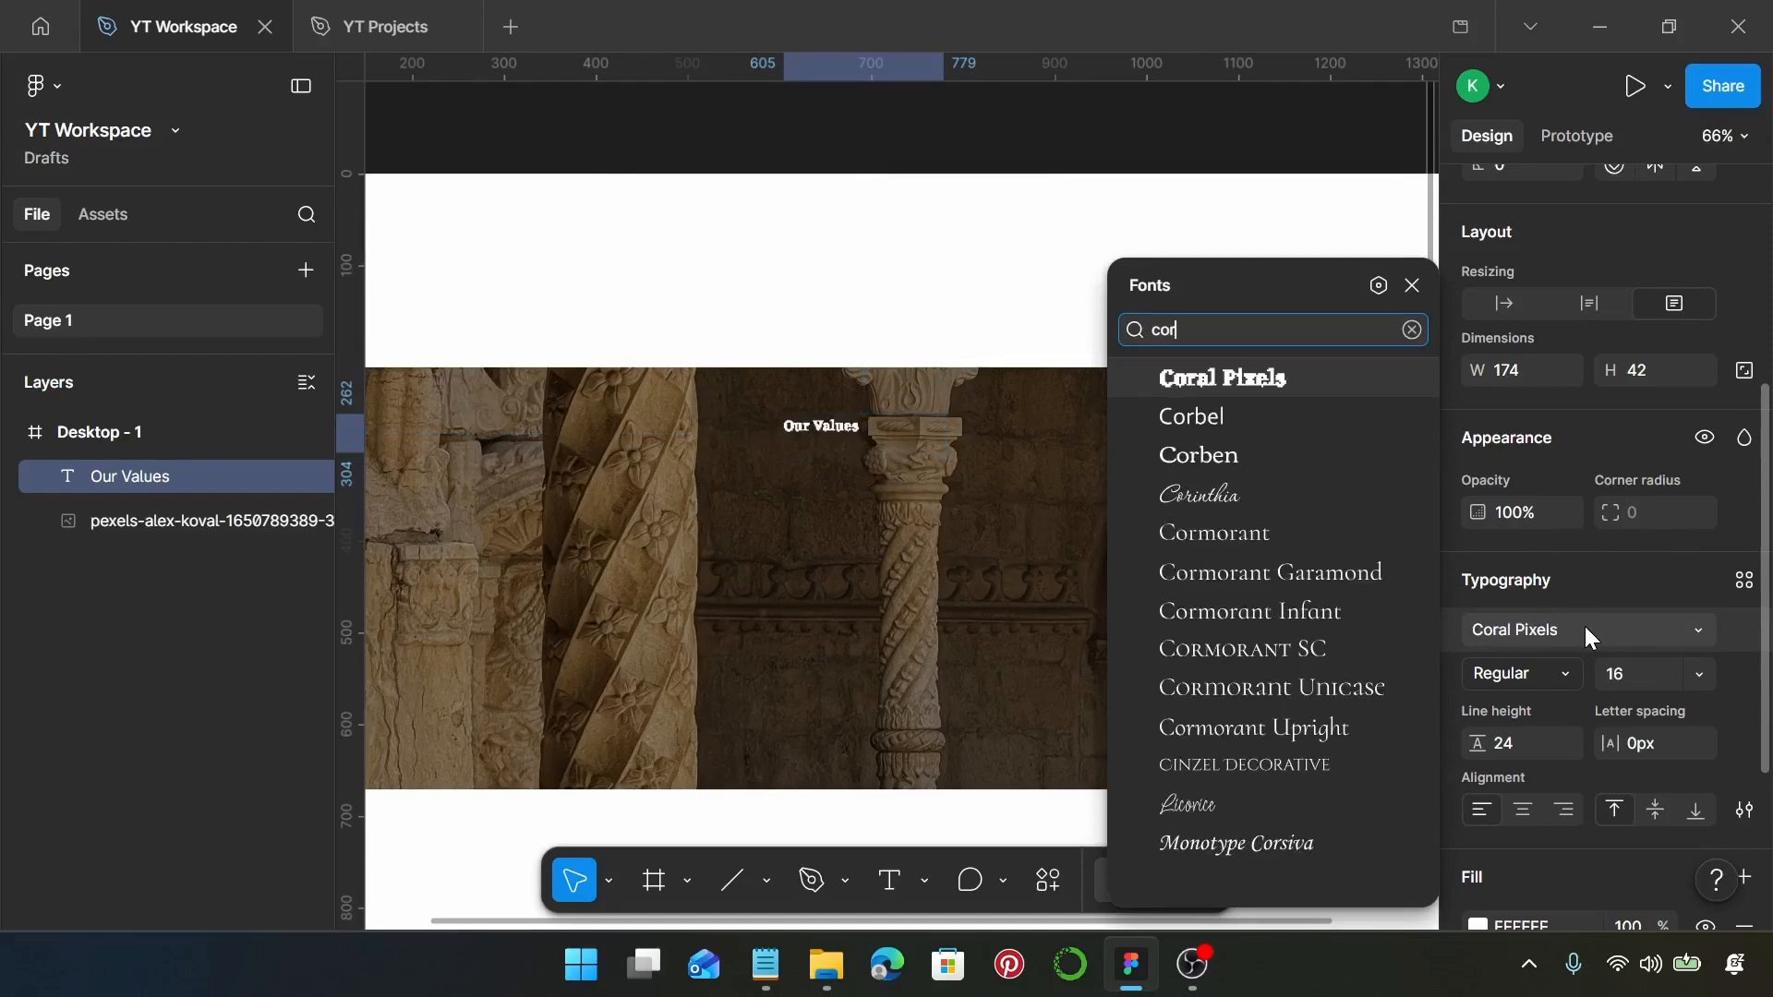
type("m")
left_click(1353, 420)
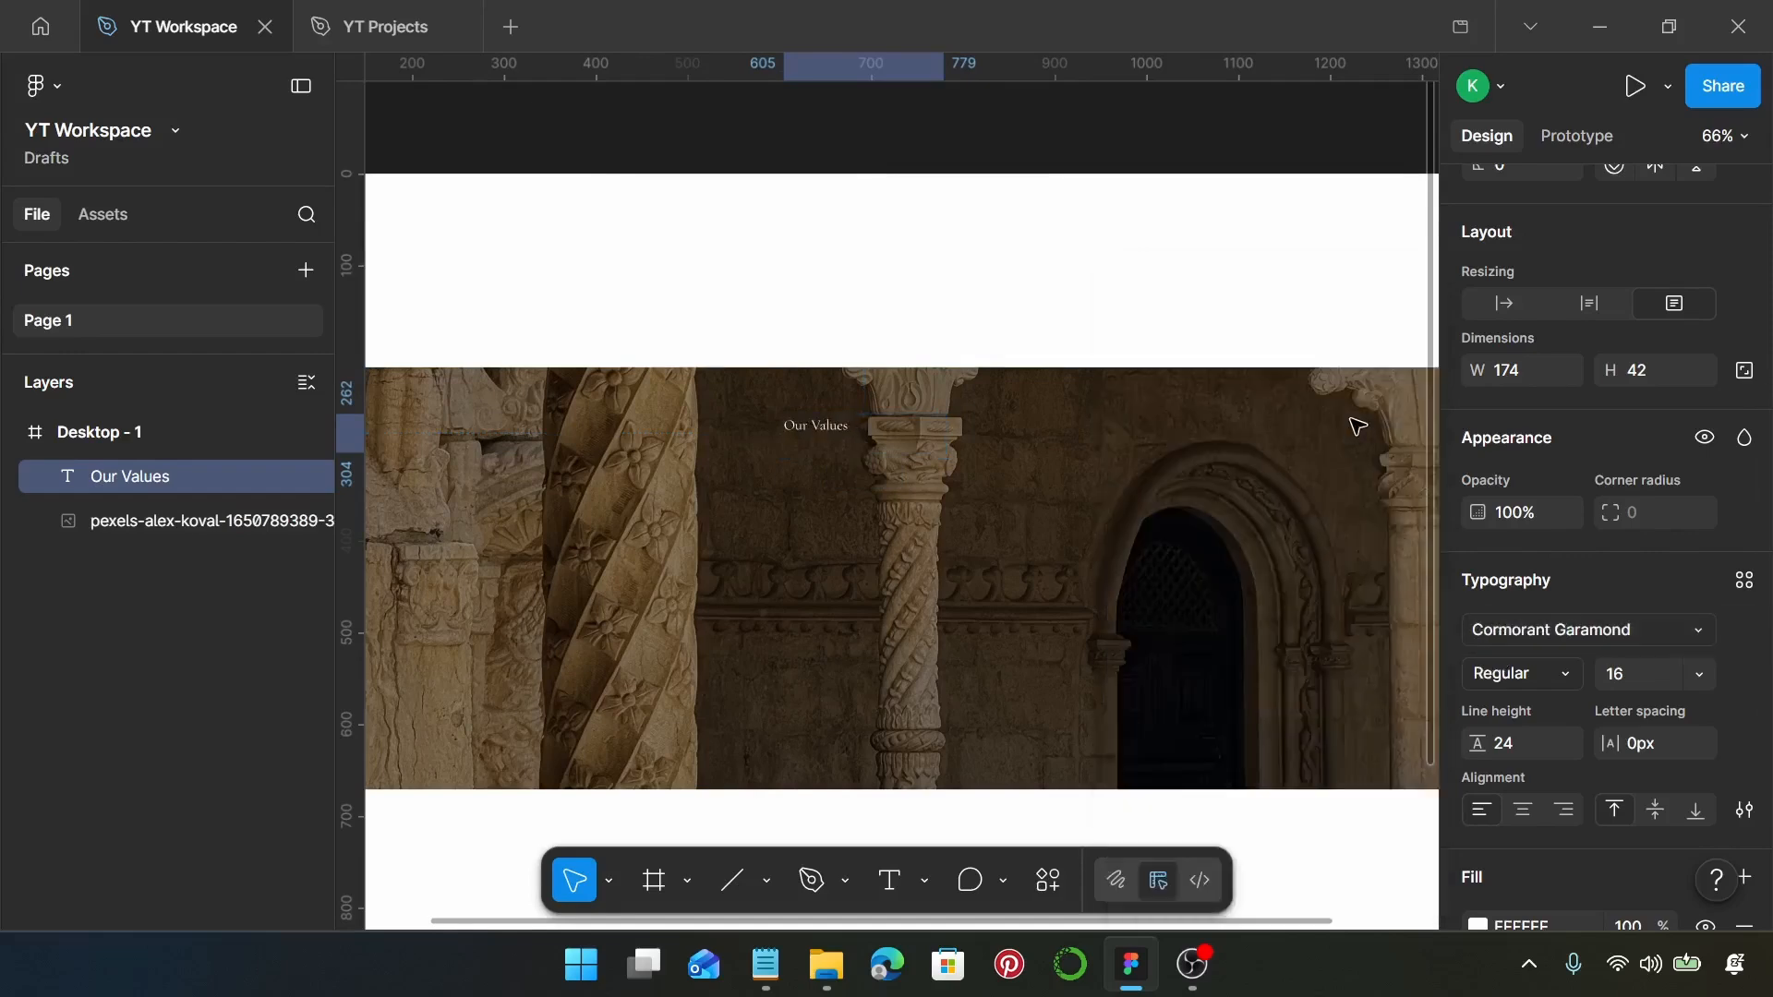
Set the "Our Values" heading to auto width with font size 57 and line height 64.
scroll(938, 455, "up", 2)
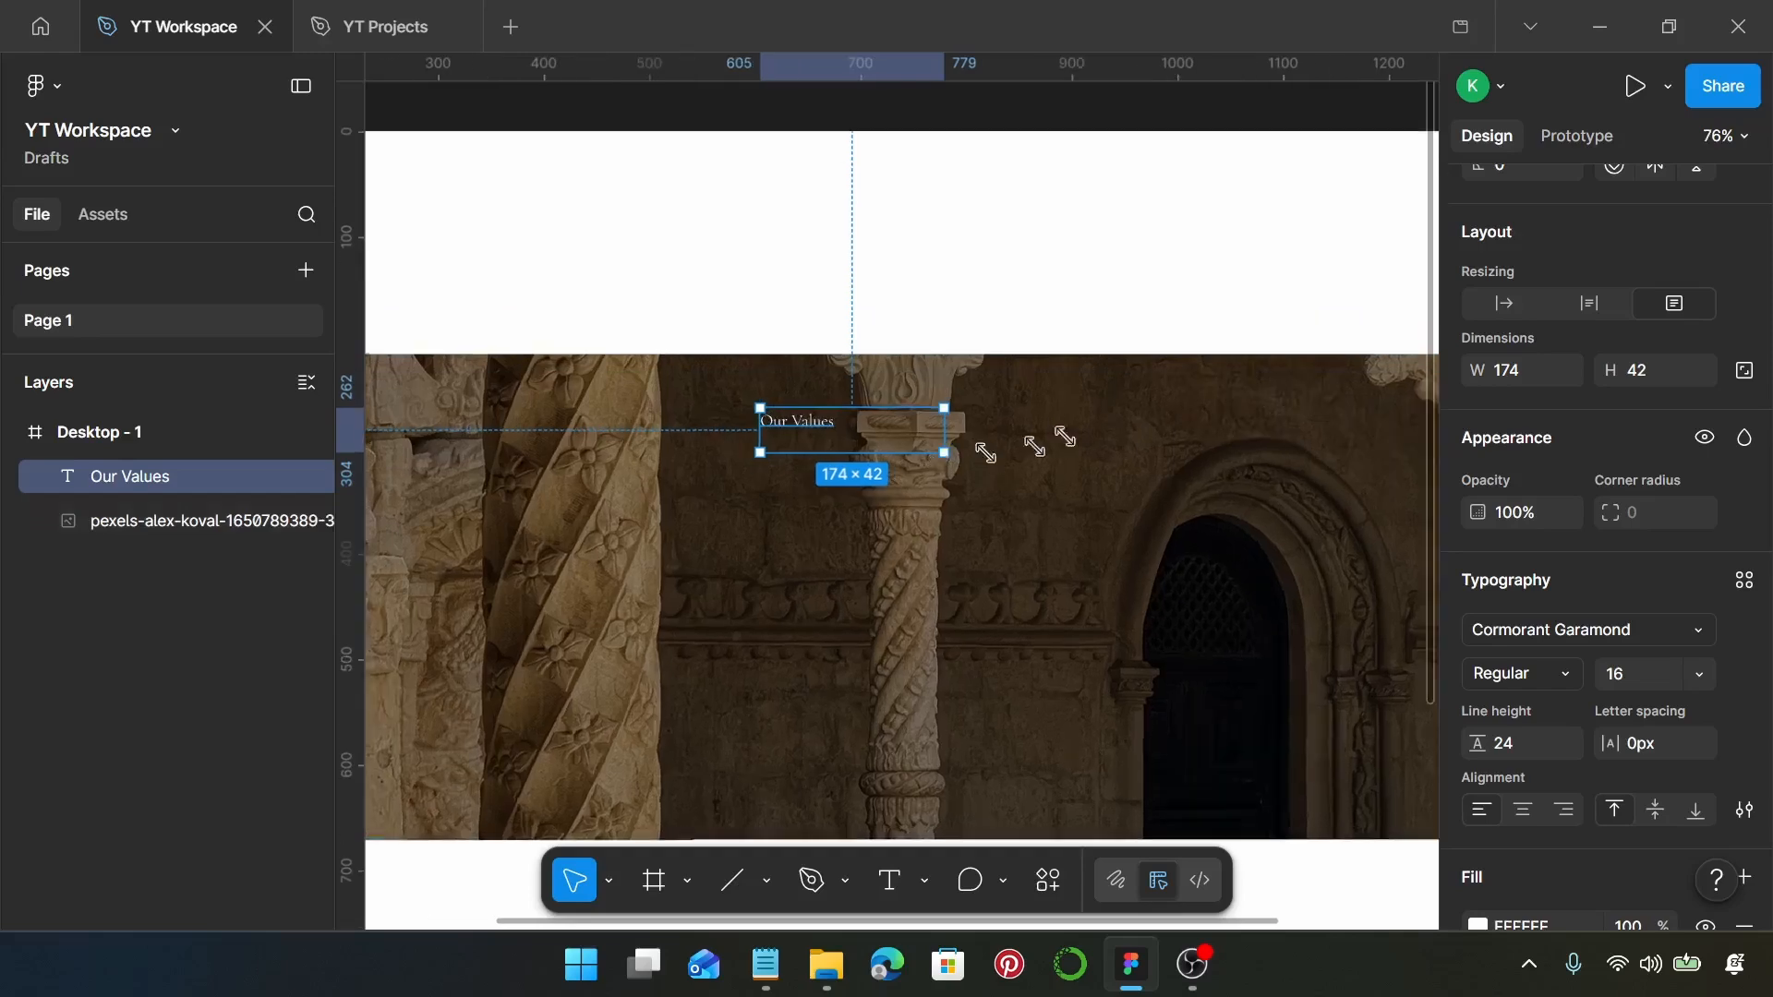
left_click(1496, 309)
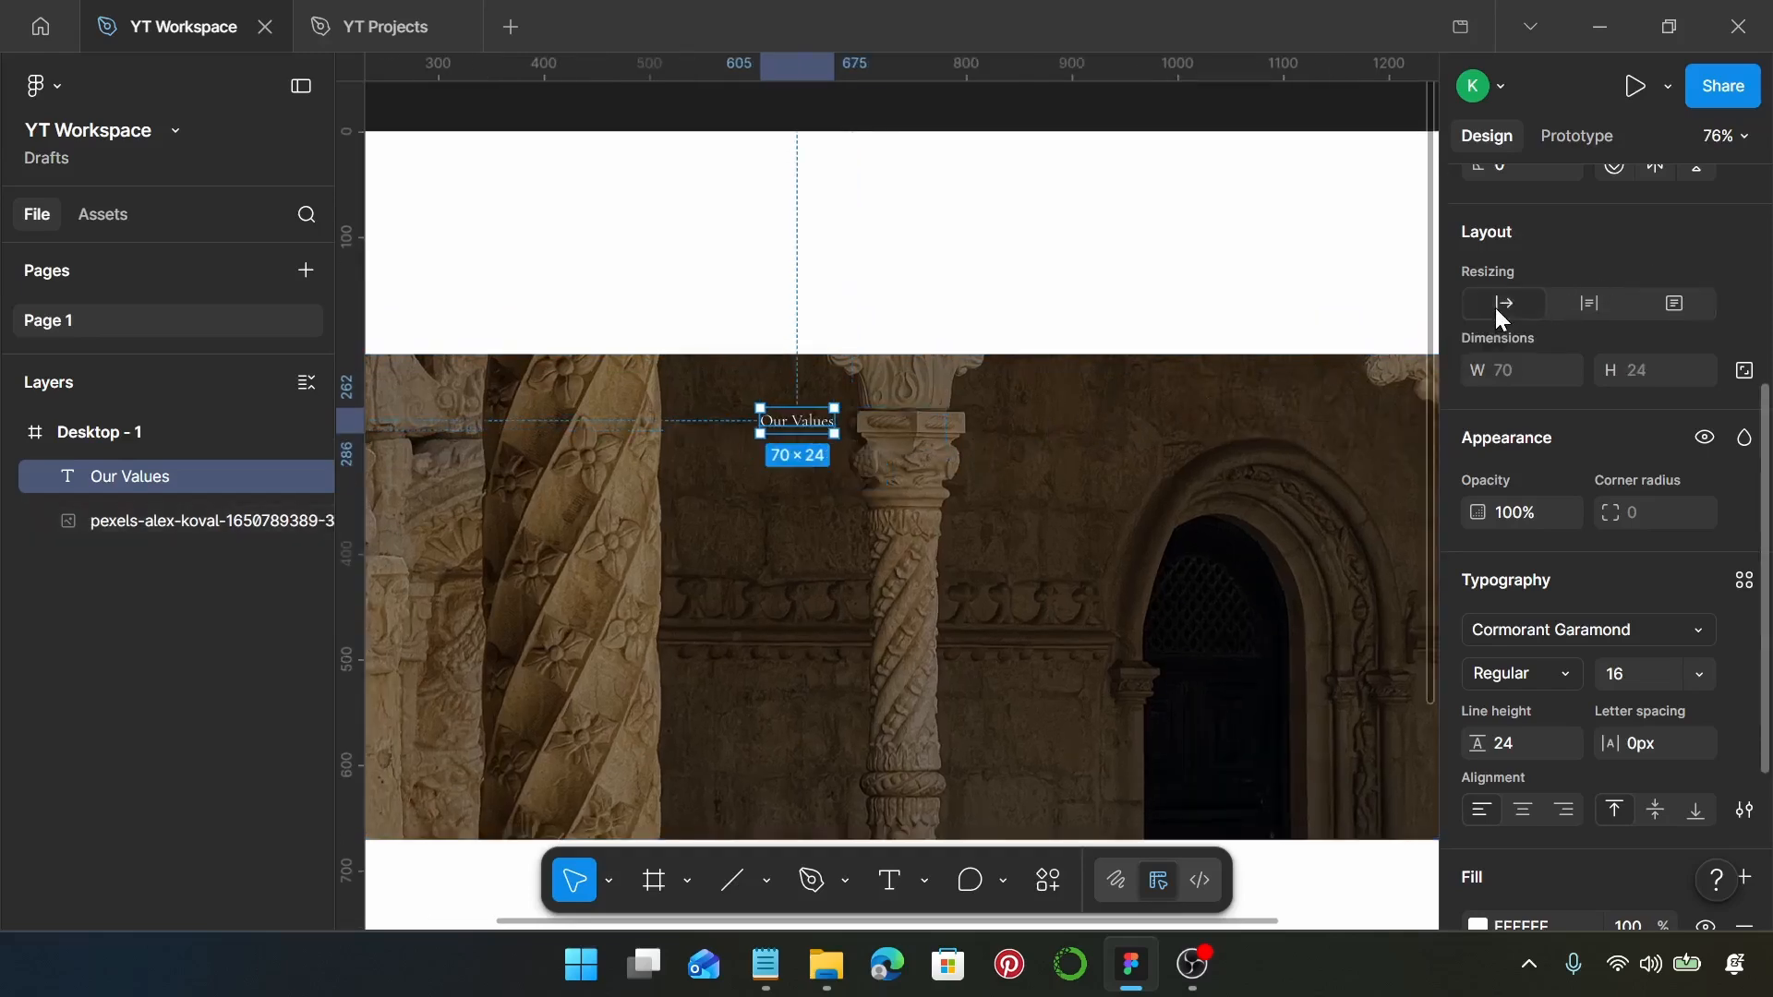
left_click(1639, 680)
type("57")
key("Return")
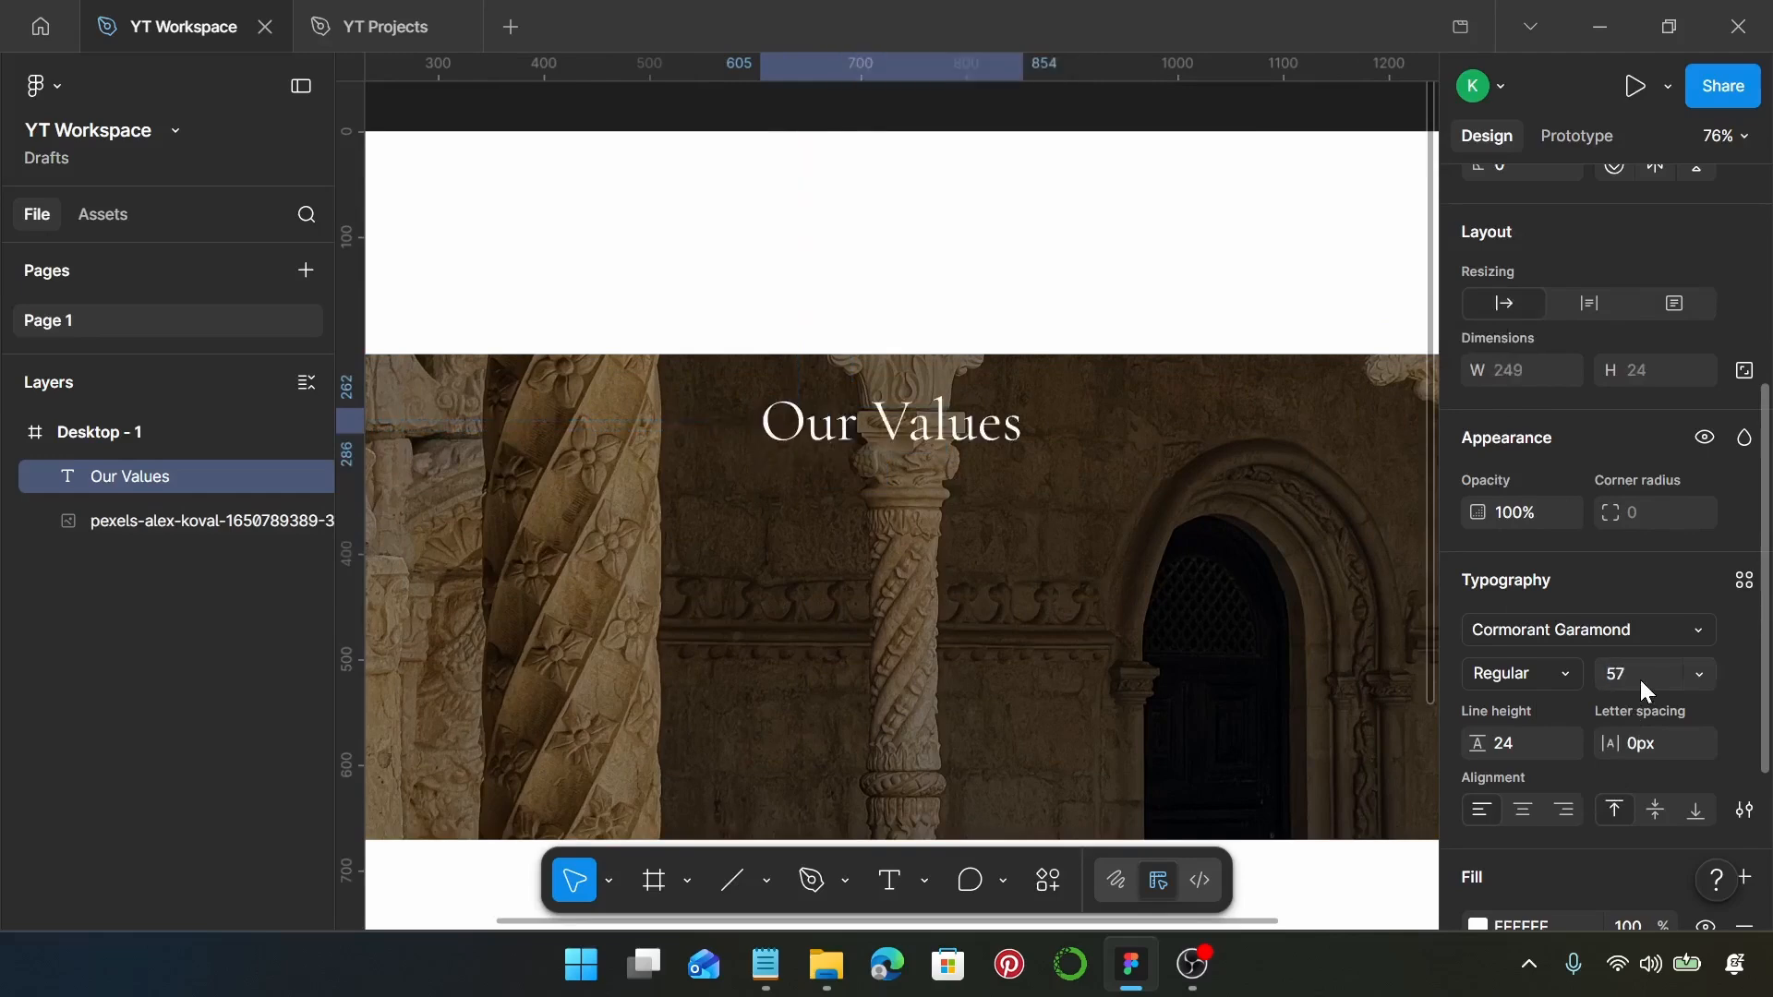
left_click(1548, 752)
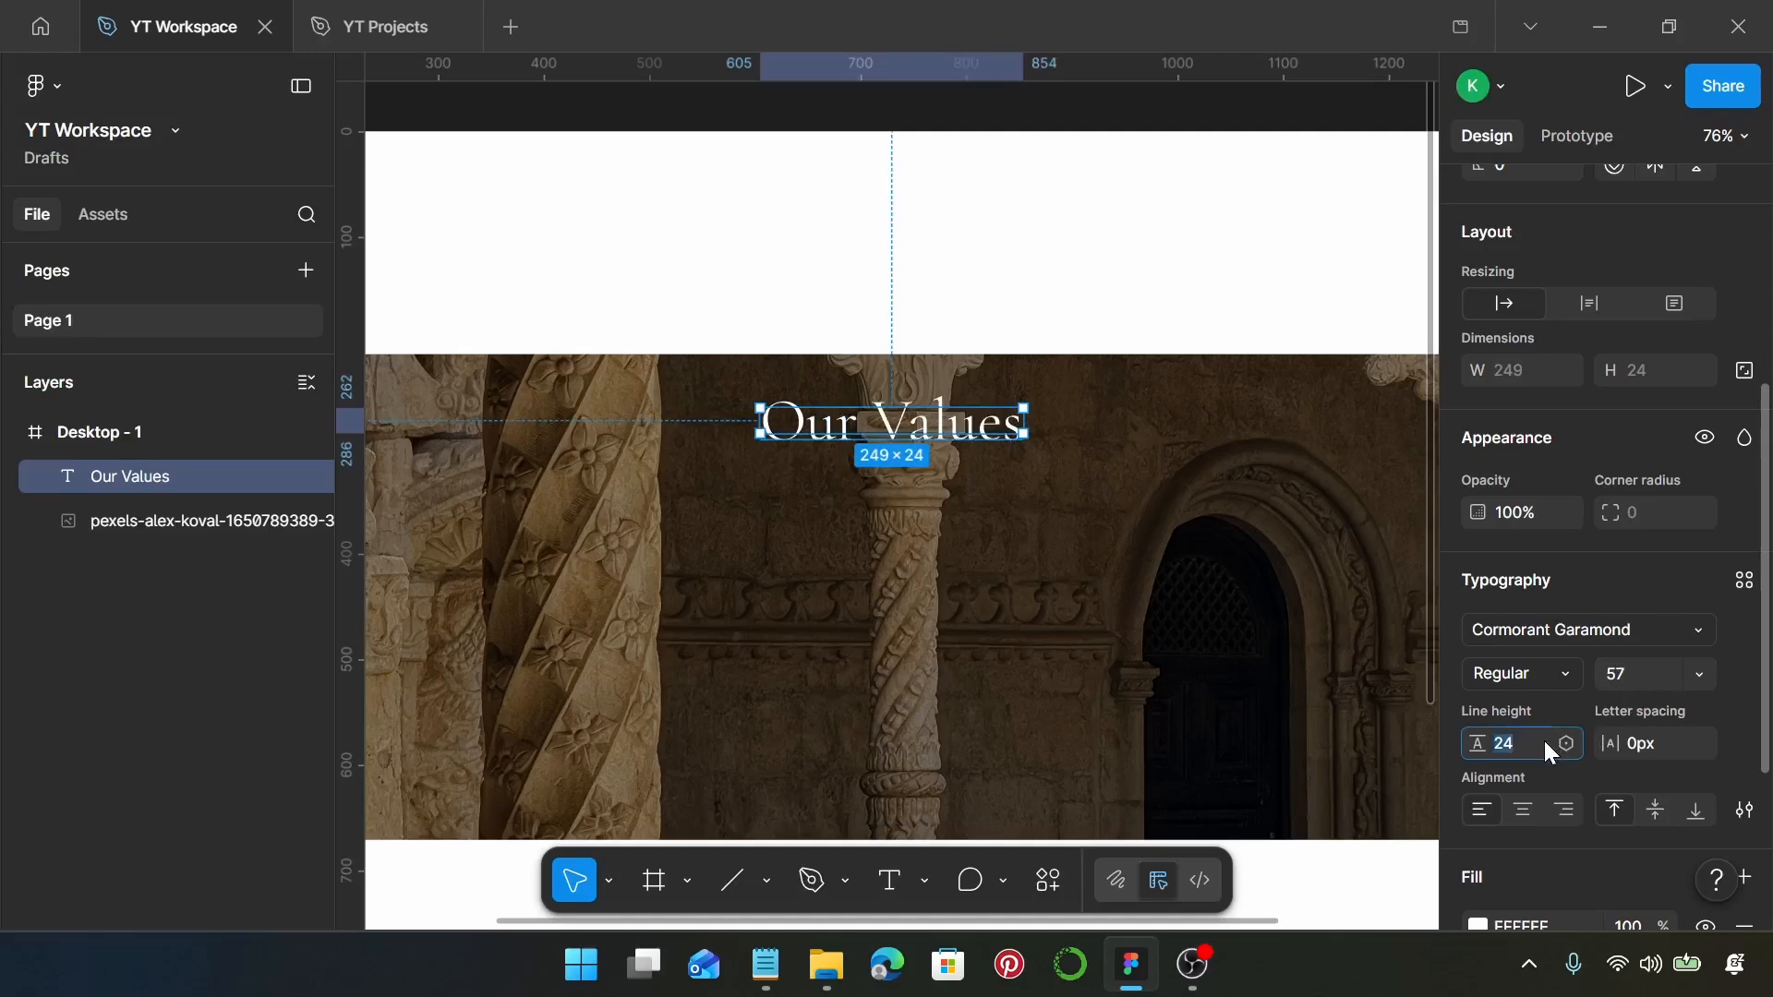
type("64")
key("Return")
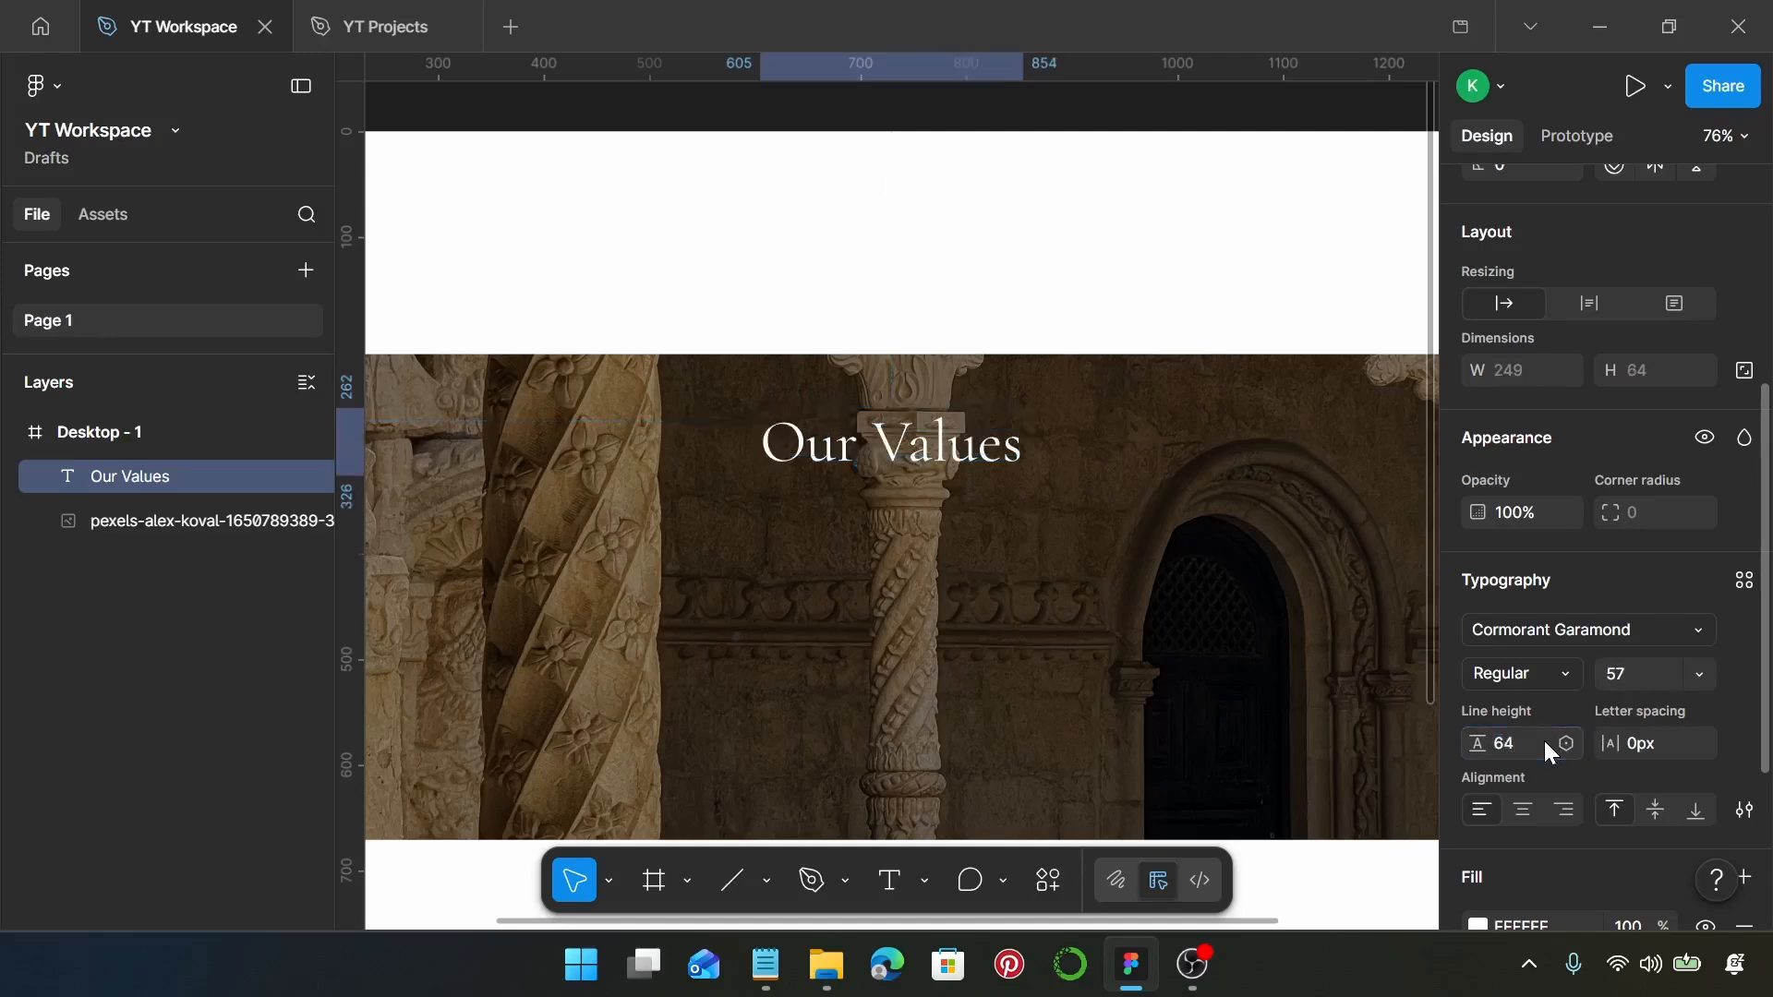
Move the "Our Values" heading slightly so it is centred horizontally in the Desktop - 1 frame.
left_click_drag(891, 441, 880, 441)
scroll(879, 441, "down", 1)
scroll(880, 441, "down", 1)
scroll(880, 438, "left", 2)
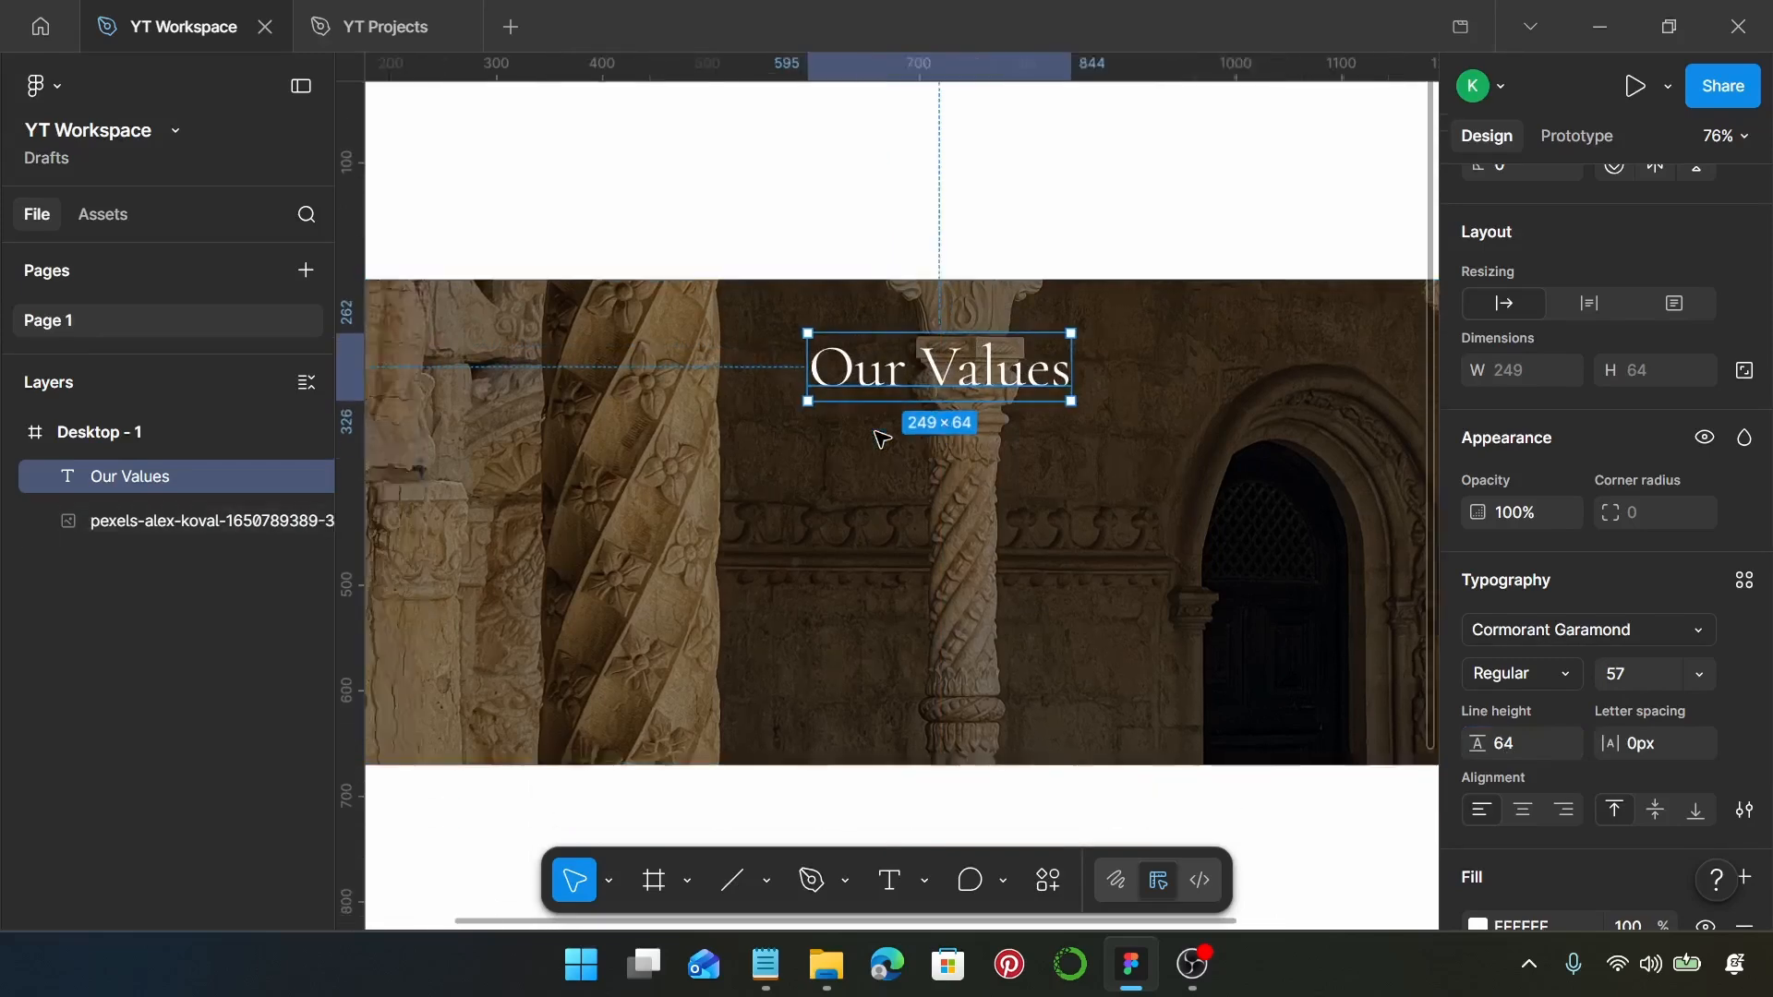
scroll(900, 440, "down", 1)
scroll(908, 441, "down", 3)
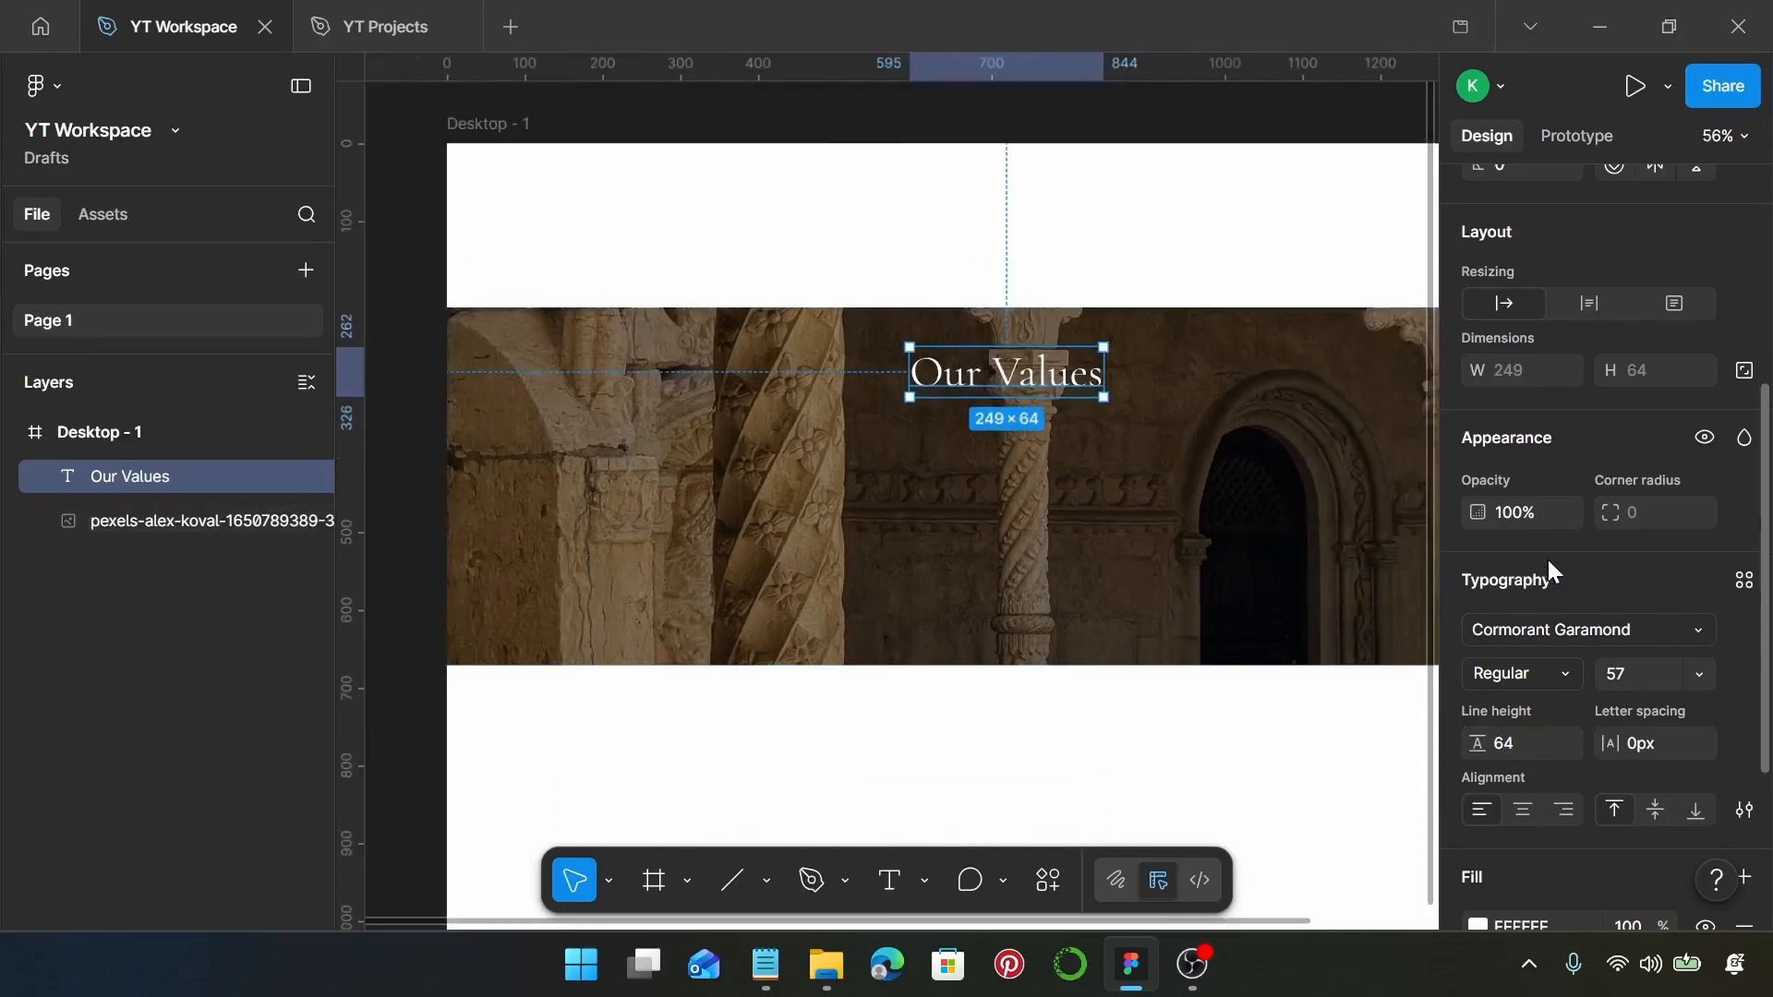
Change the fill colour of the "Our Values" heading to FFF9F4.
scroll(1540, 551, "down", 3)
left_click(1544, 650)
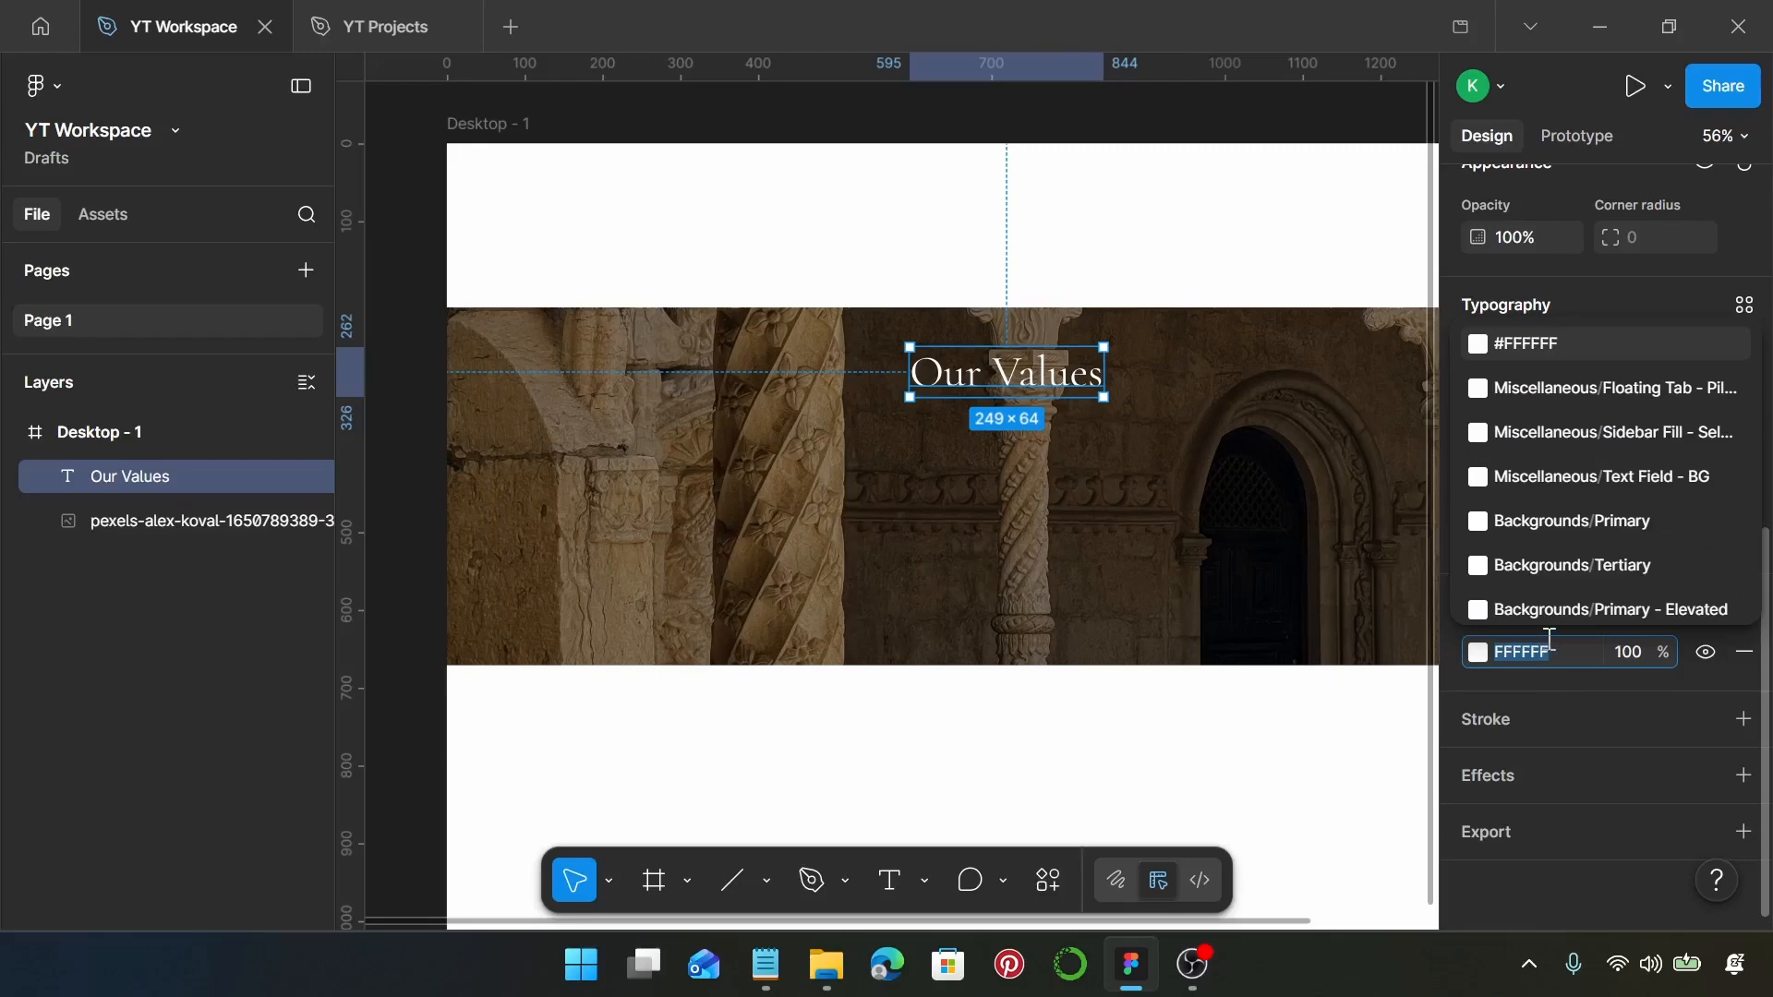
type("fff9f4")
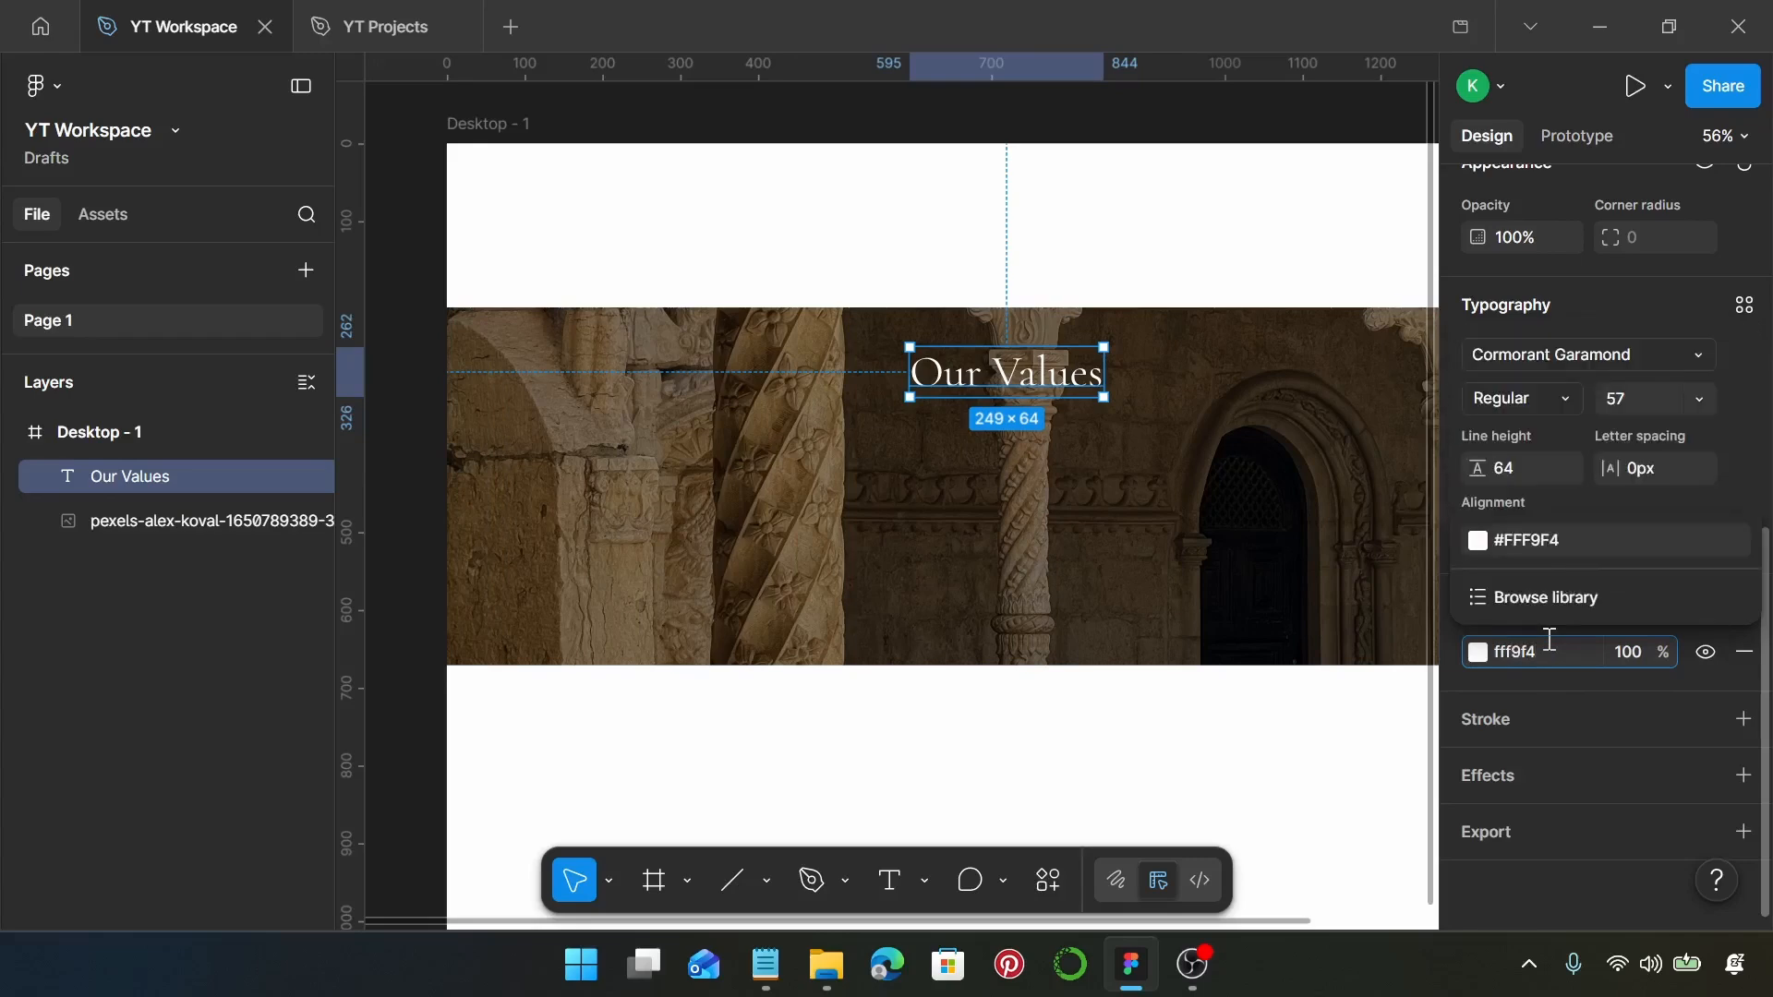
key("Return")
Launch the Iconify plugin and search its icons for "hand taking leaf".
scroll(1231, 556, "up", 2)
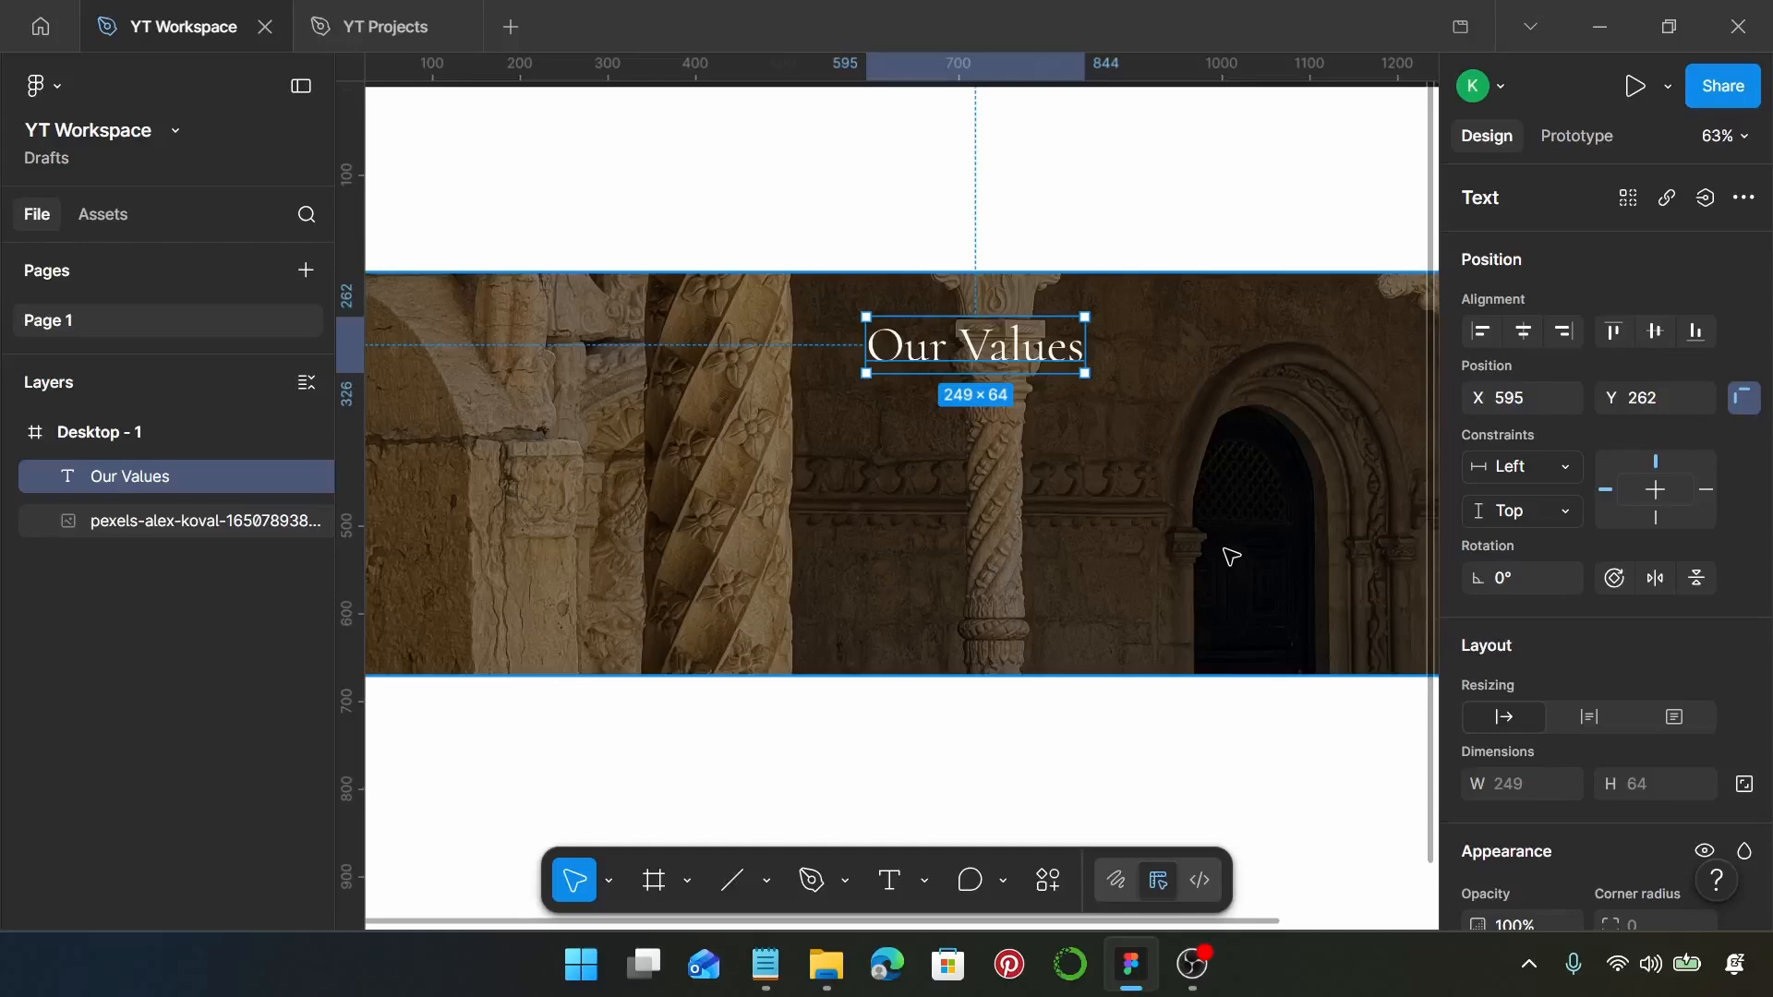
right_click(553, 552)
mouse_move(755, 771)
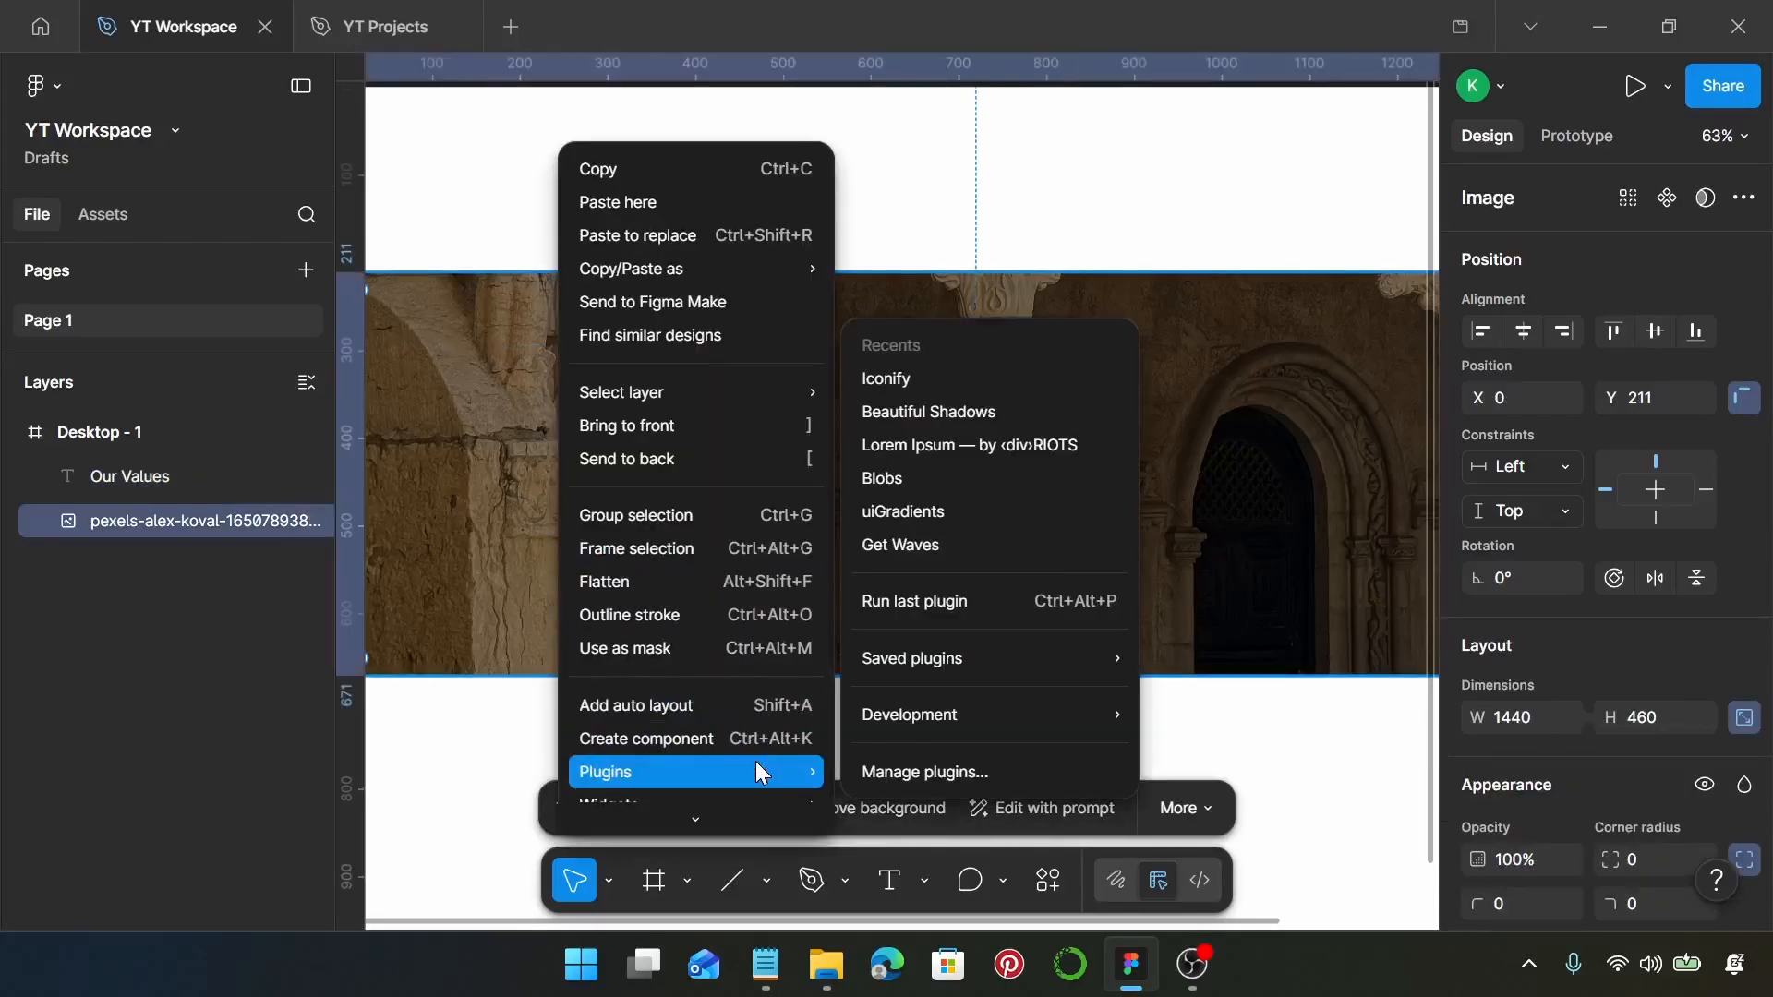
left_click(999, 378)
left_click(847, 229)
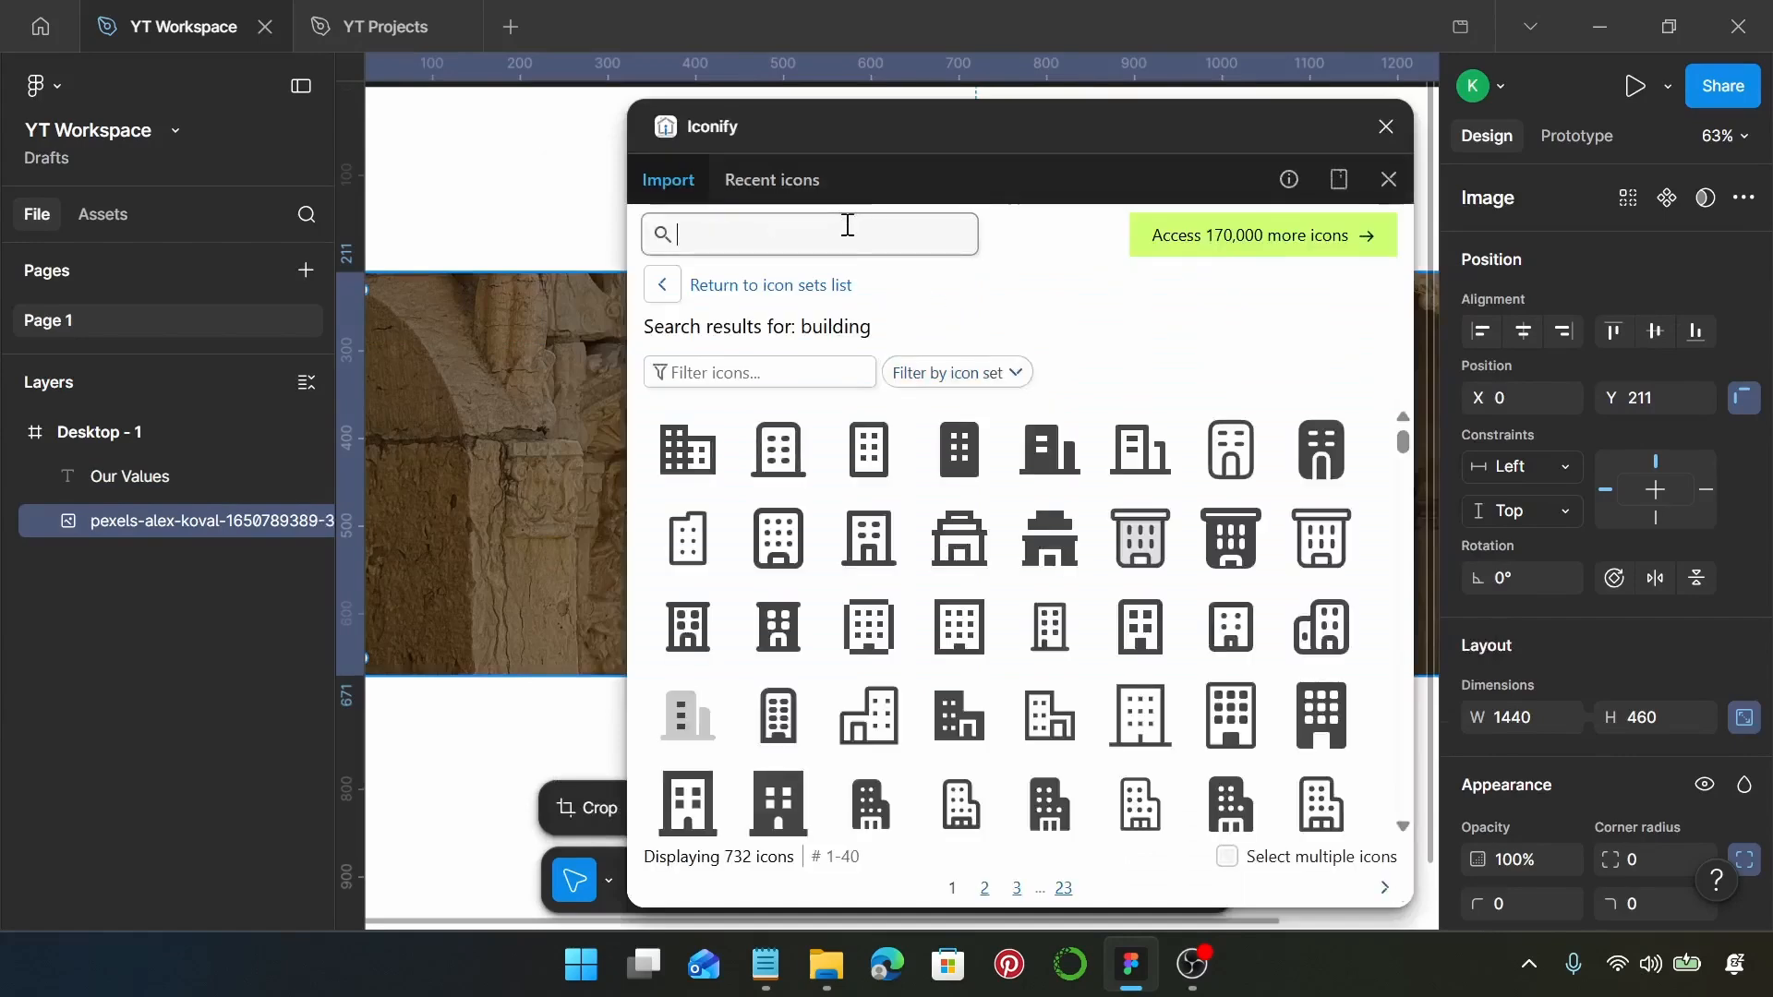
type("ha")
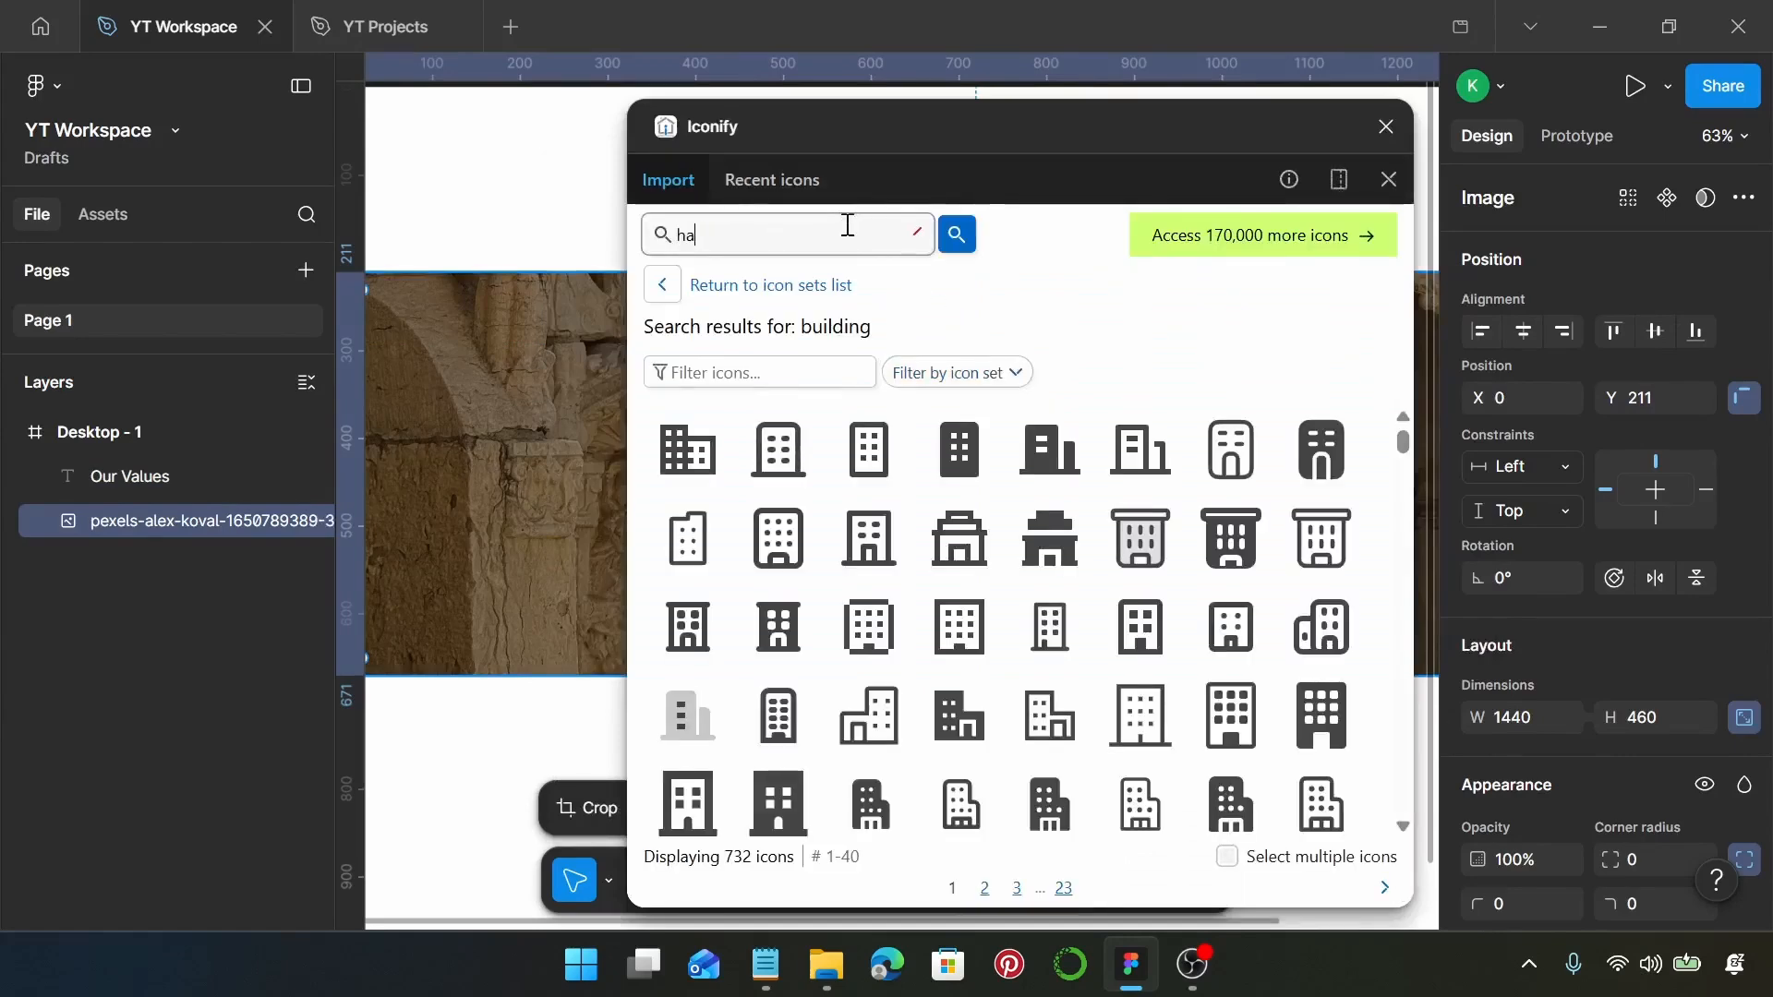
type("nd taking leaf")
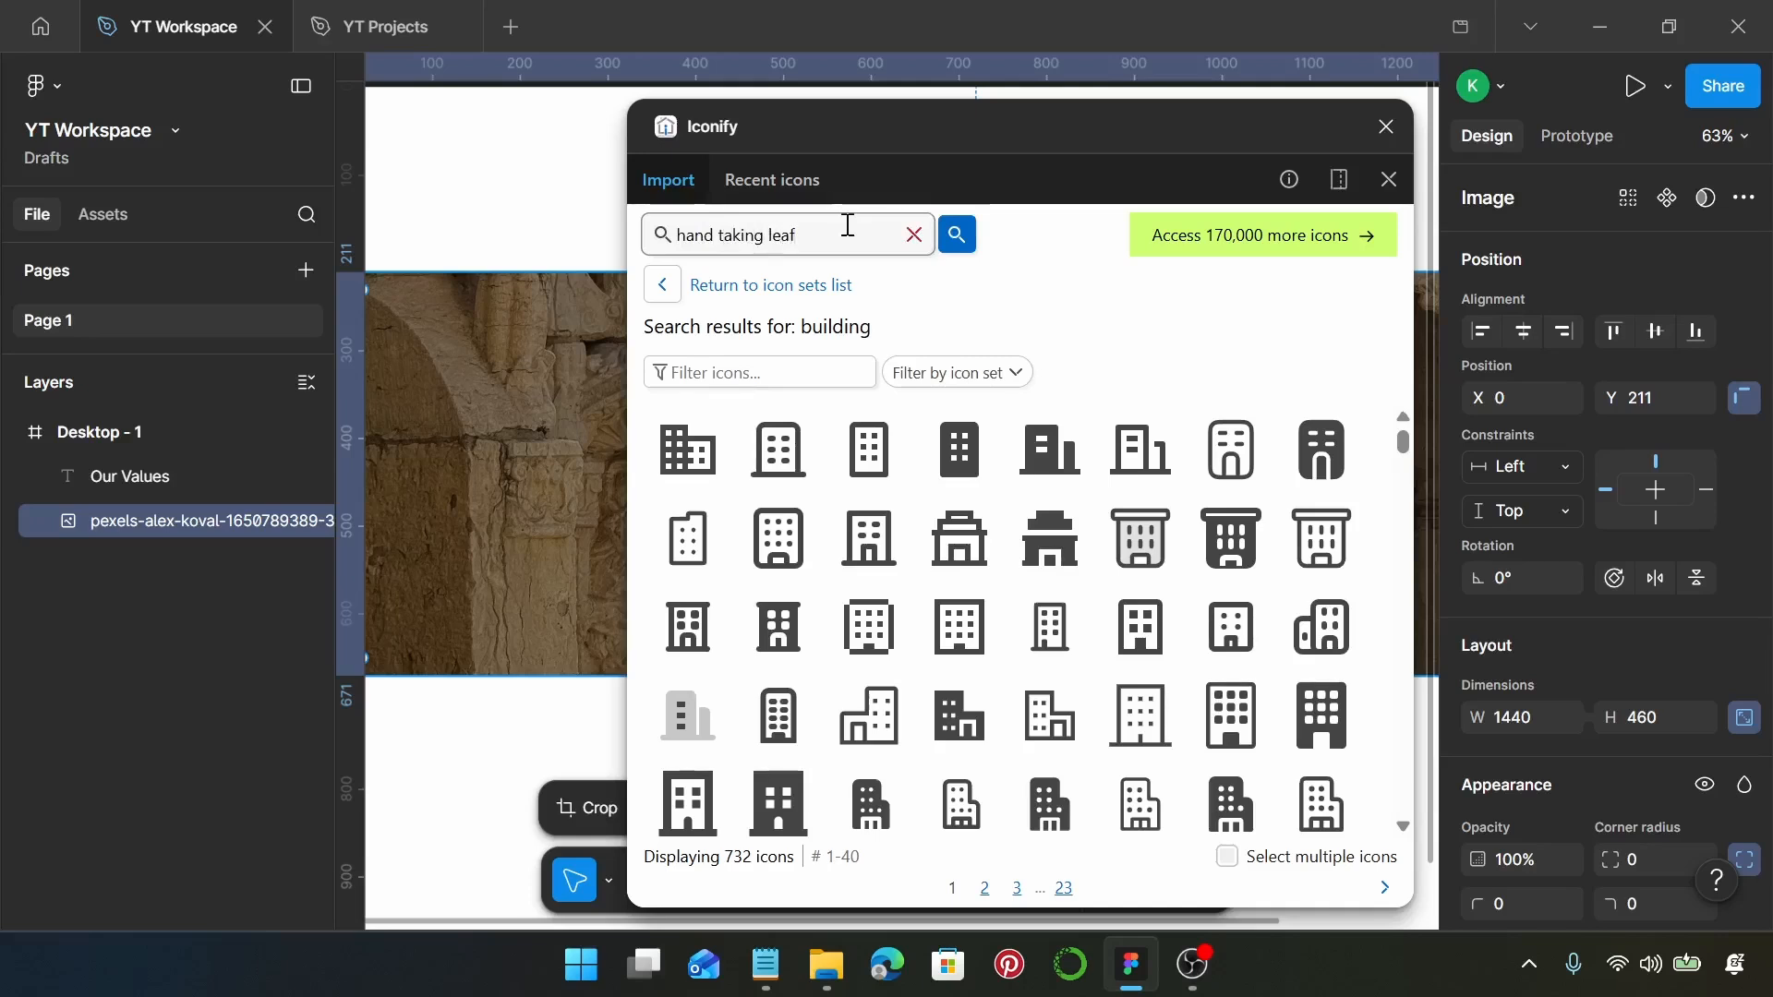
key("Return")
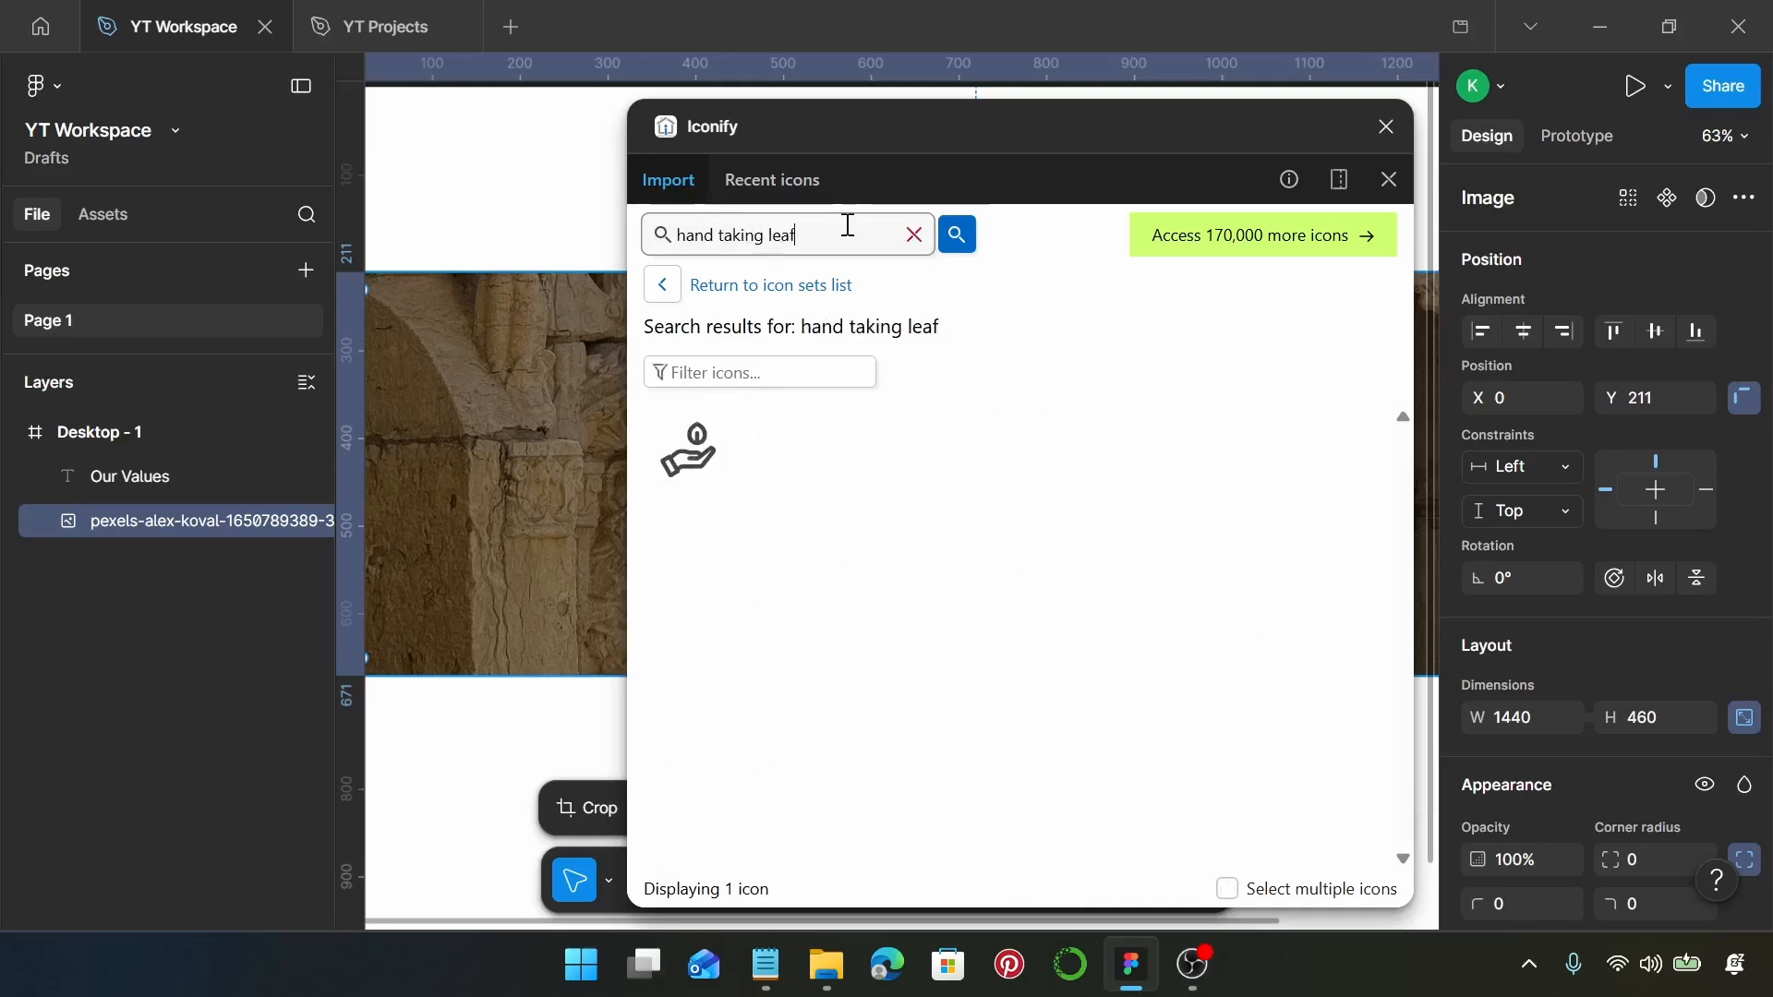
Place the hand-taking-leaf icon at 16 × 16 over the stone wall at the photo's left side and close Iconify.
left_click(677, 487)
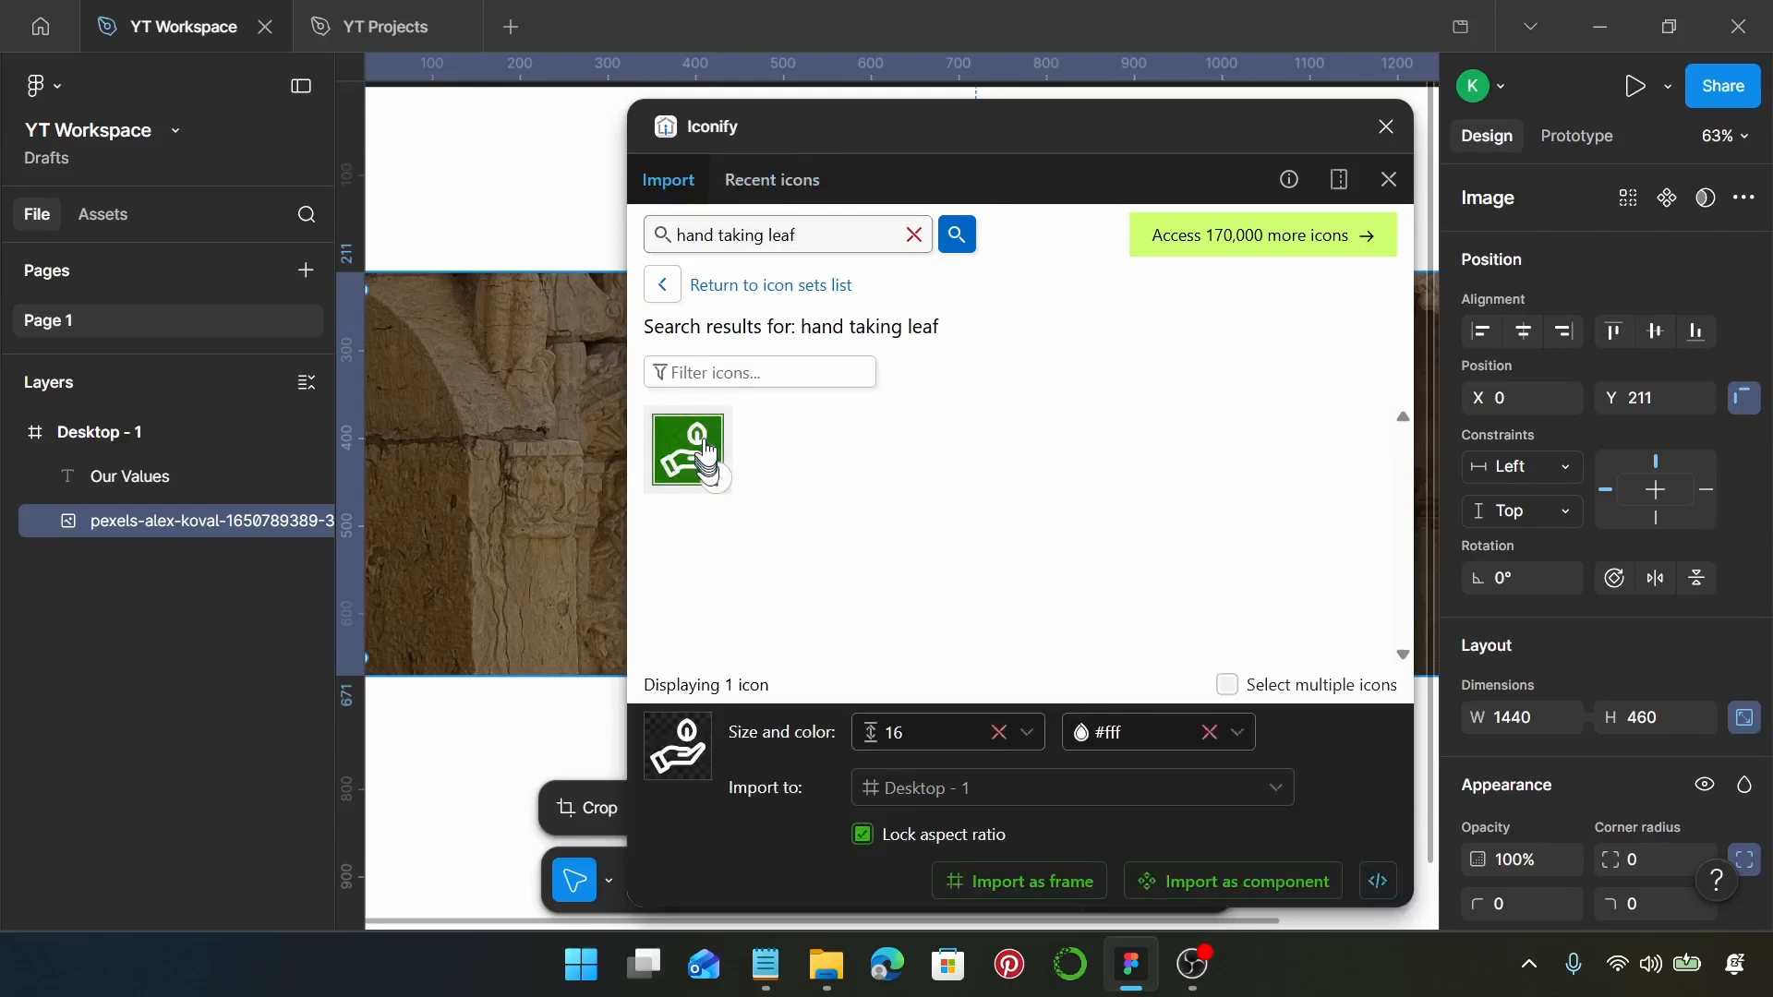
left_click_drag(710, 485, 494, 446)
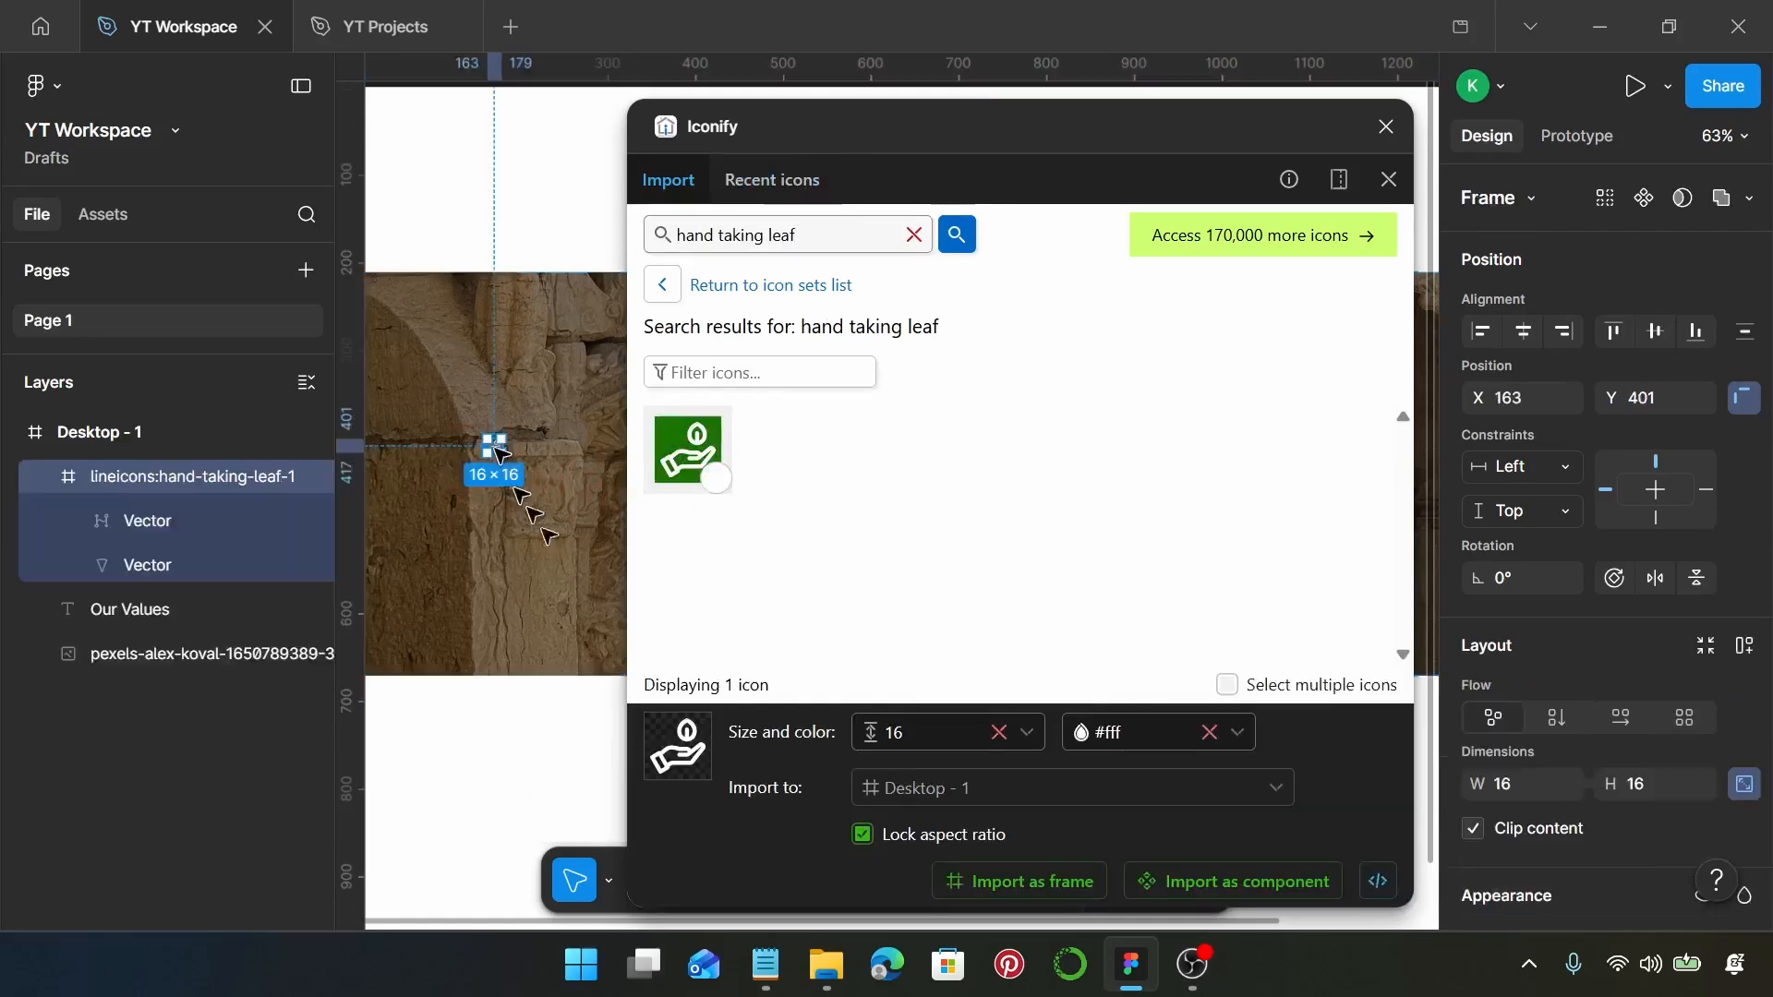
left_click(1386, 127)
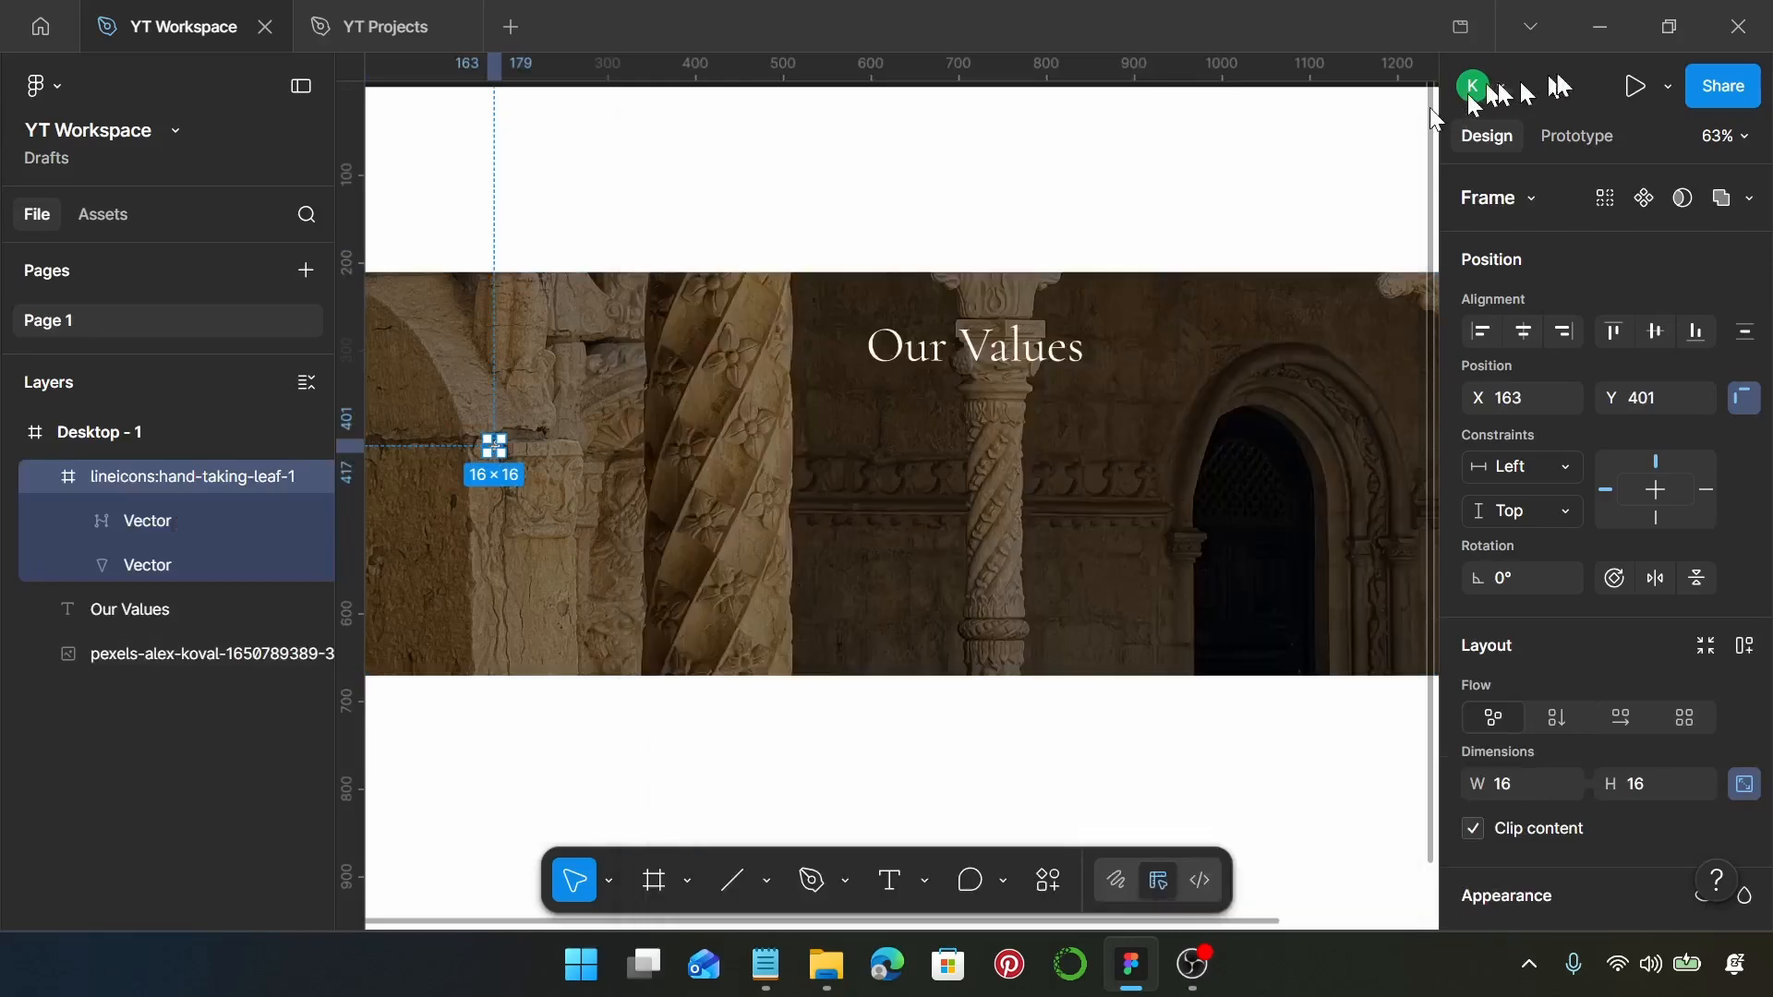
Copy the heading's colour and apply FFF9F4 to the hand-taking-leaf icon's vectors.
left_click(975, 349)
scroll(1528, 646, "down", 5)
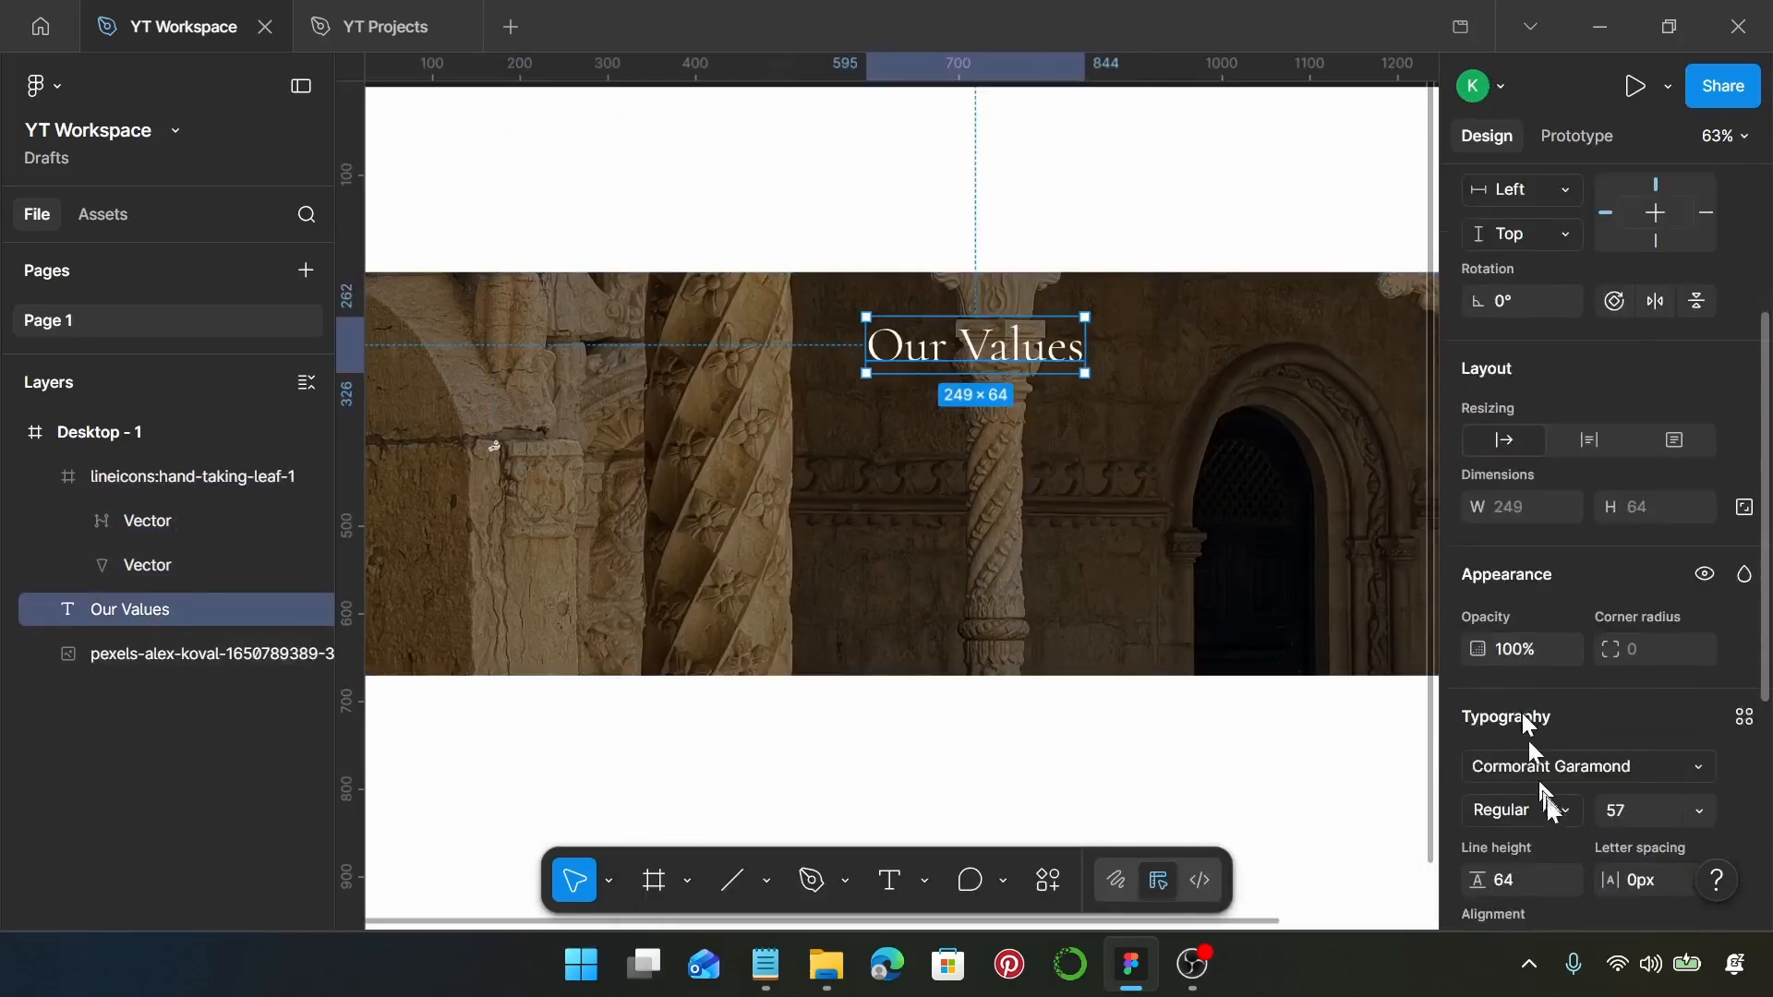
left_click(1529, 654)
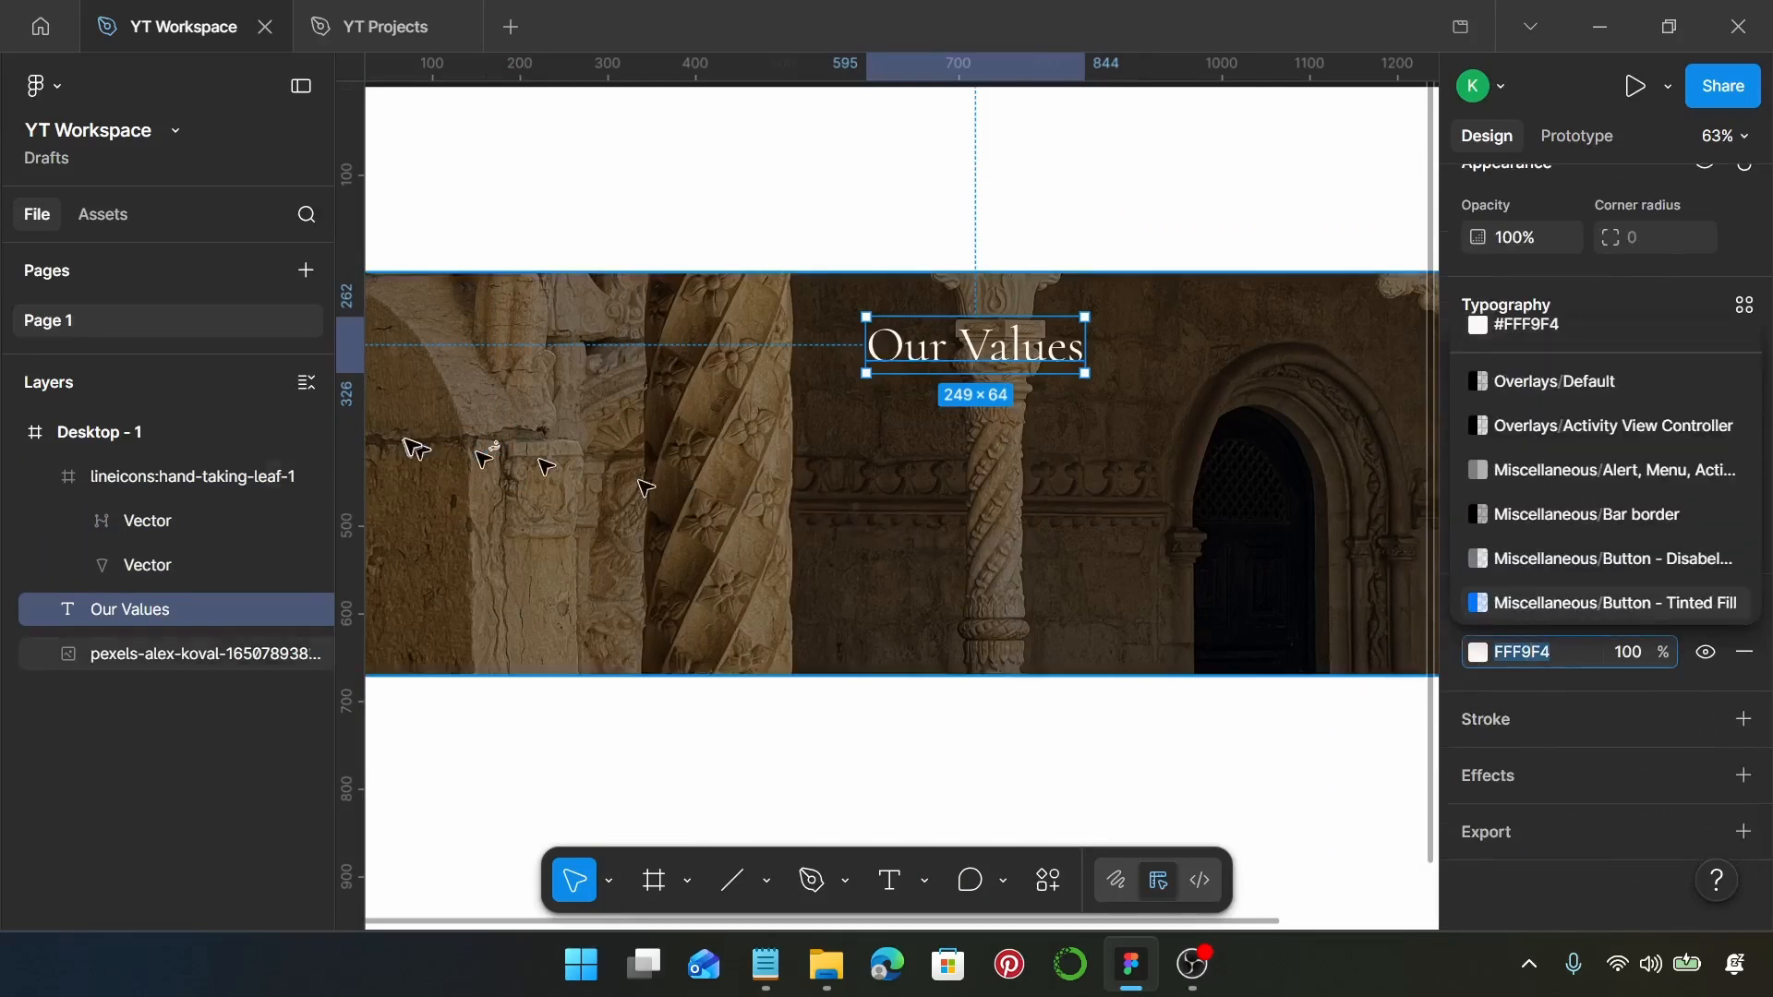
left_click(499, 449)
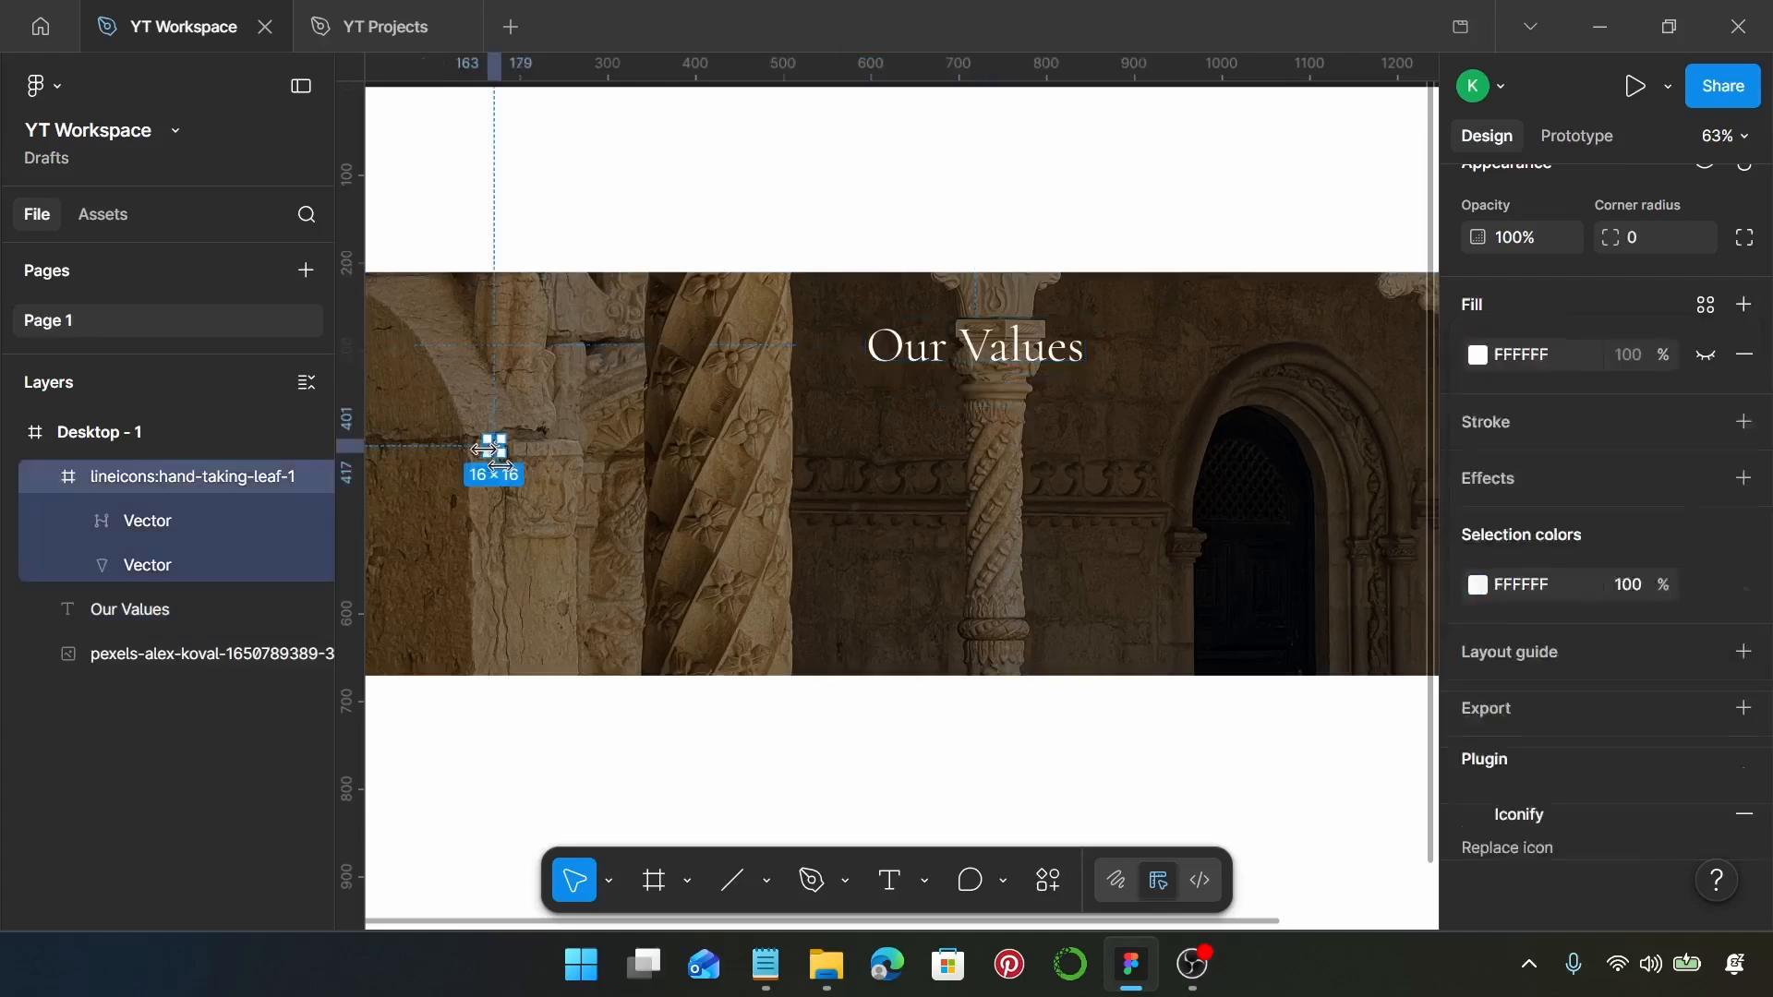
scroll(1625, 674, "down", 2)
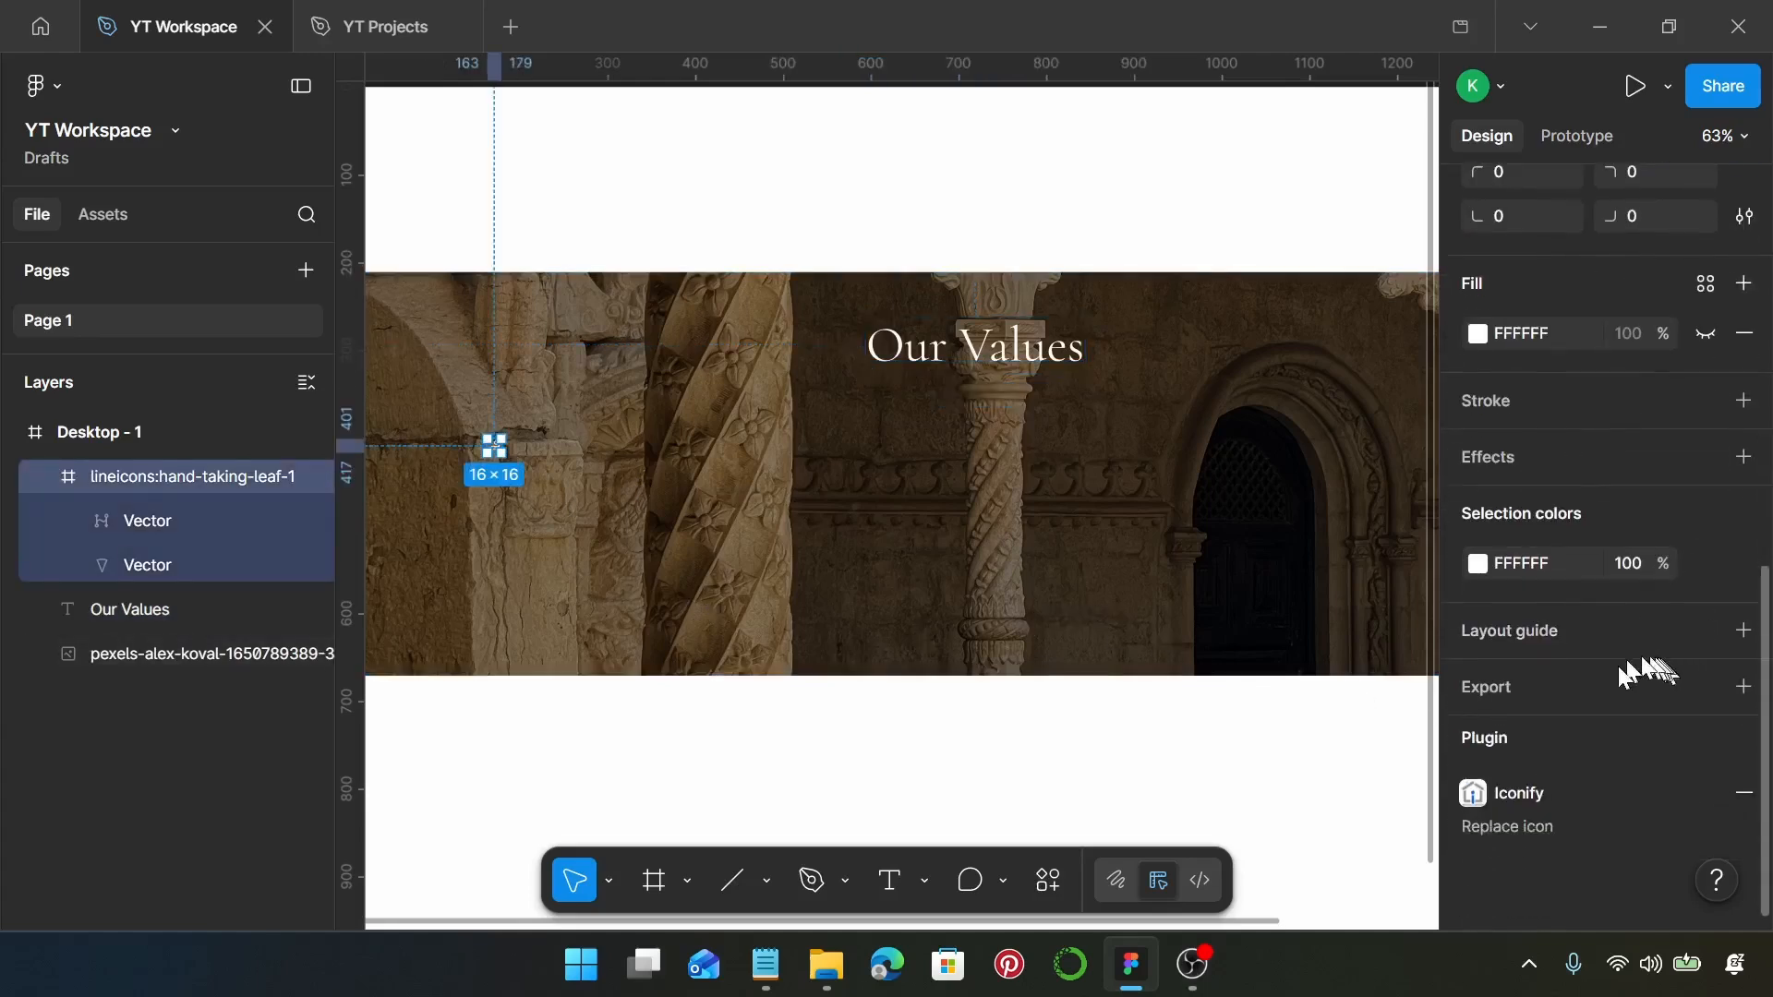
left_click(1581, 569)
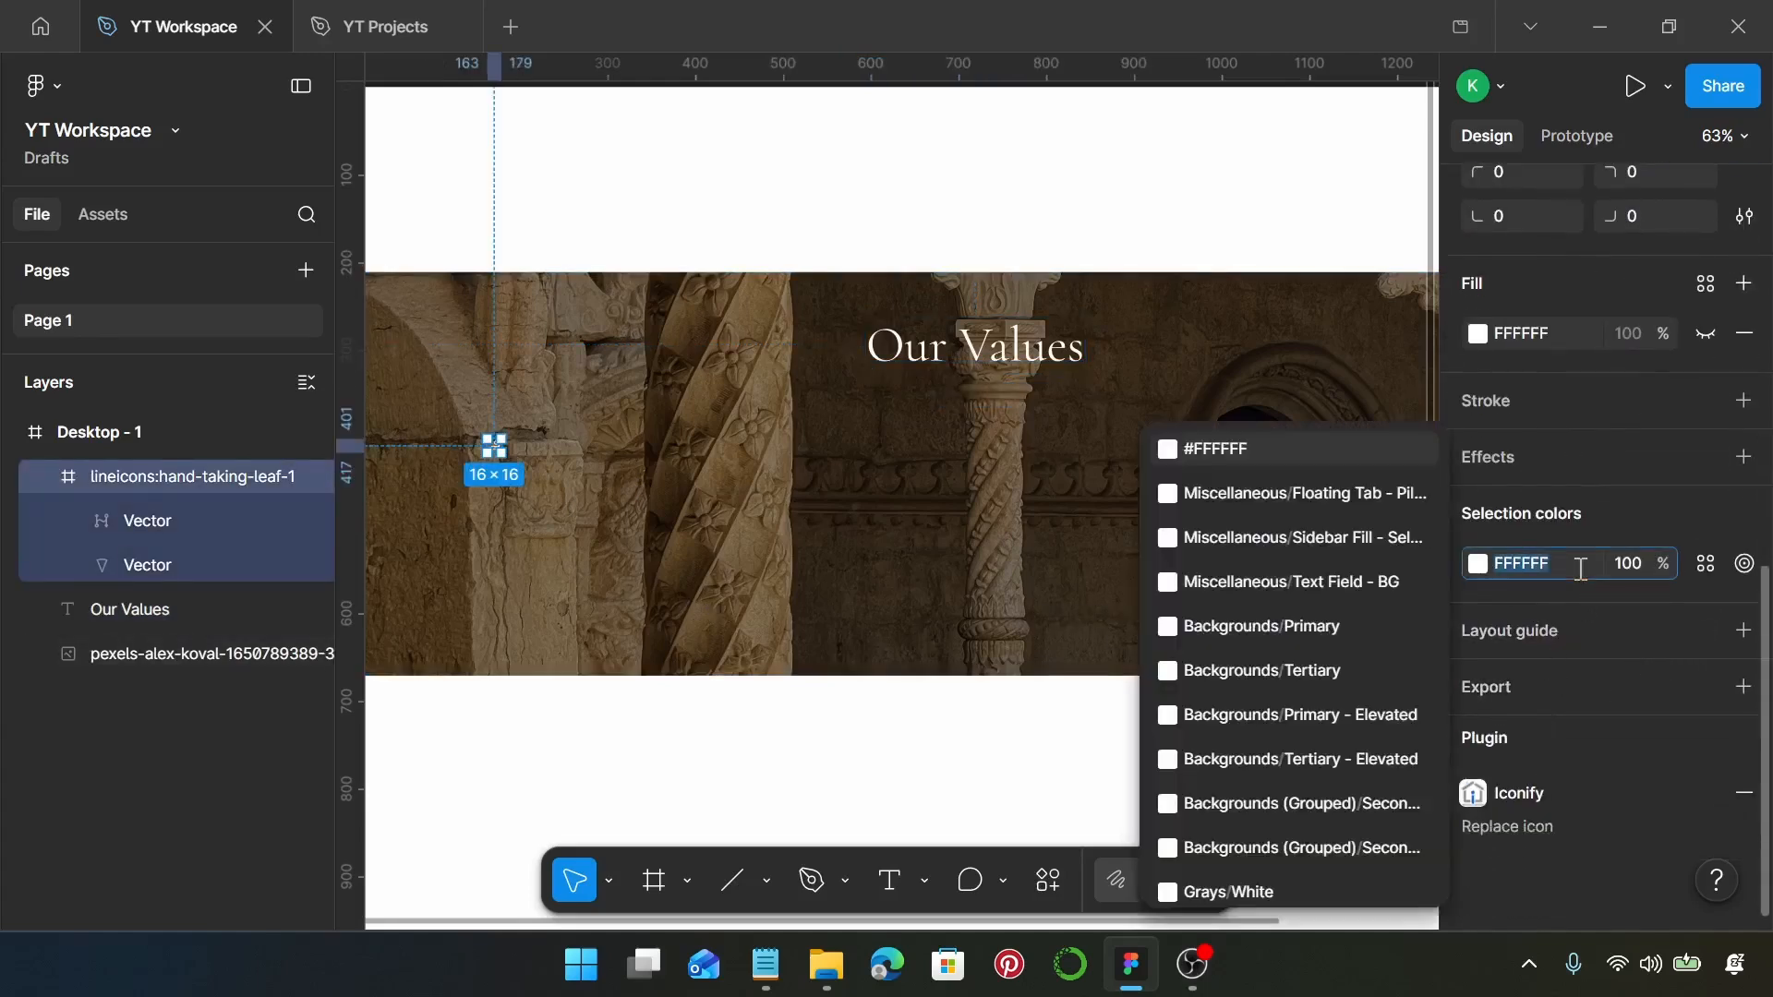
type("FFF9F4")
key("Return")
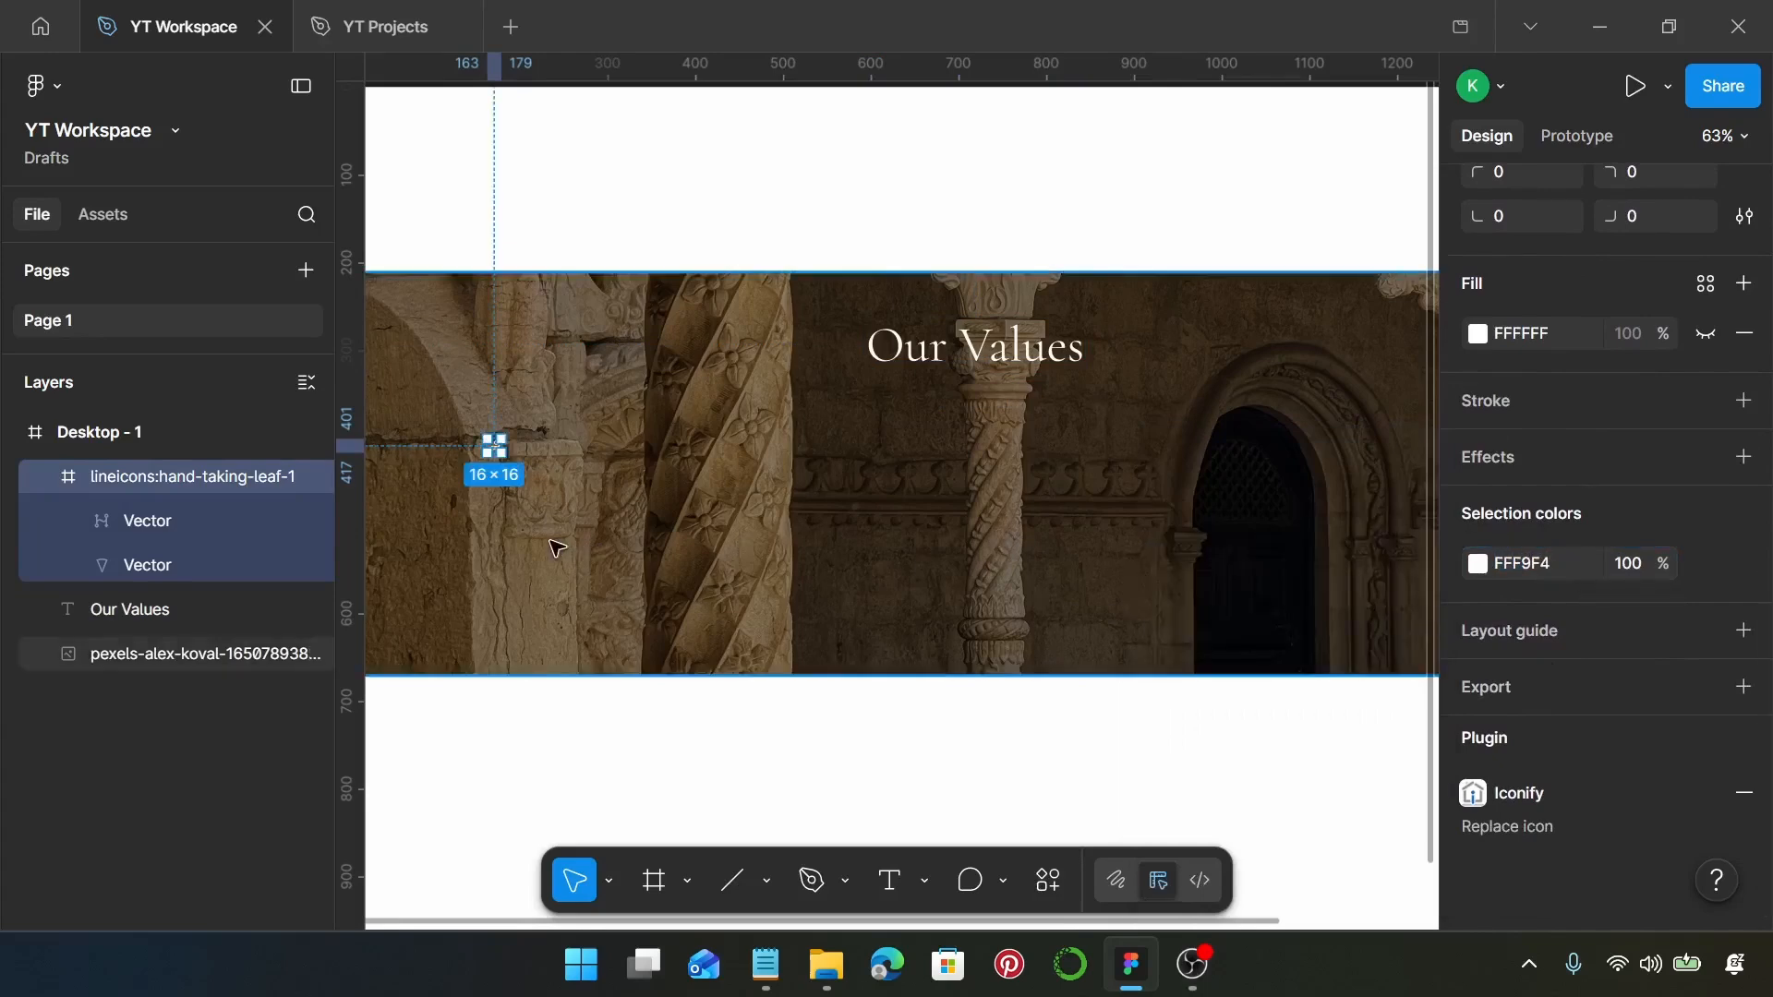
Resize the hand-taking-leaf icon to 60 × 60.
scroll(1606, 416, "up", 6)
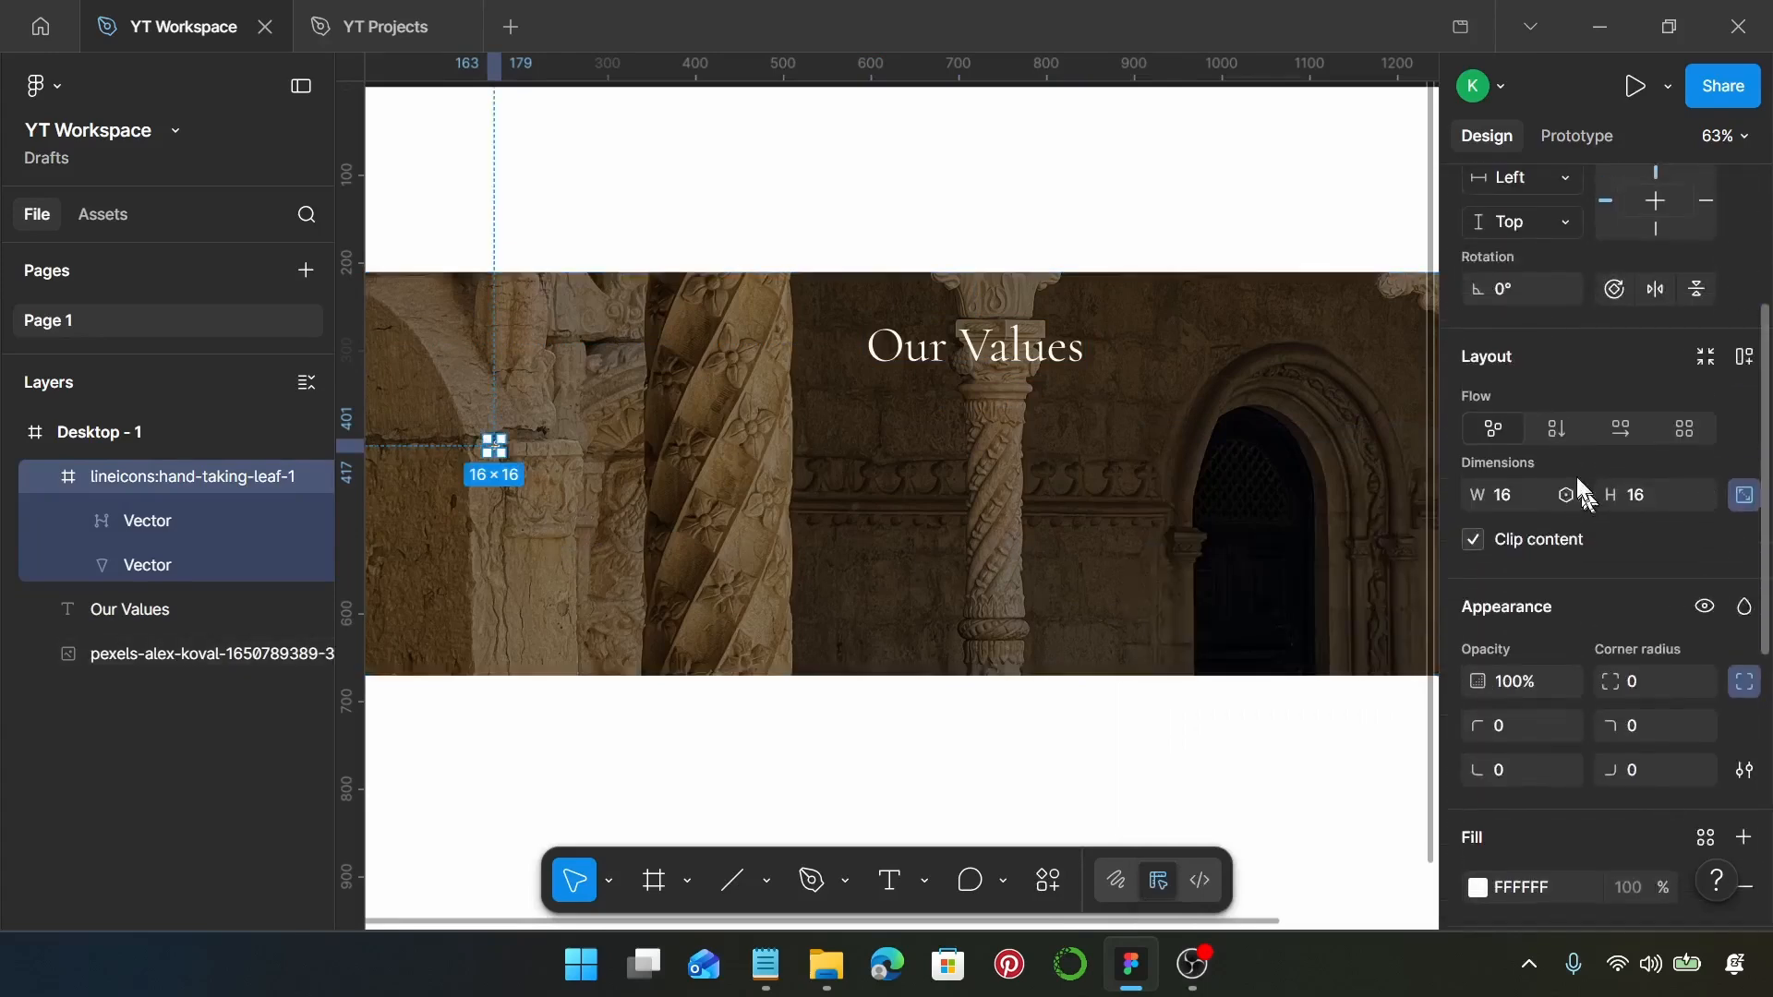
left_click(1542, 494)
type("60")
key("Return")
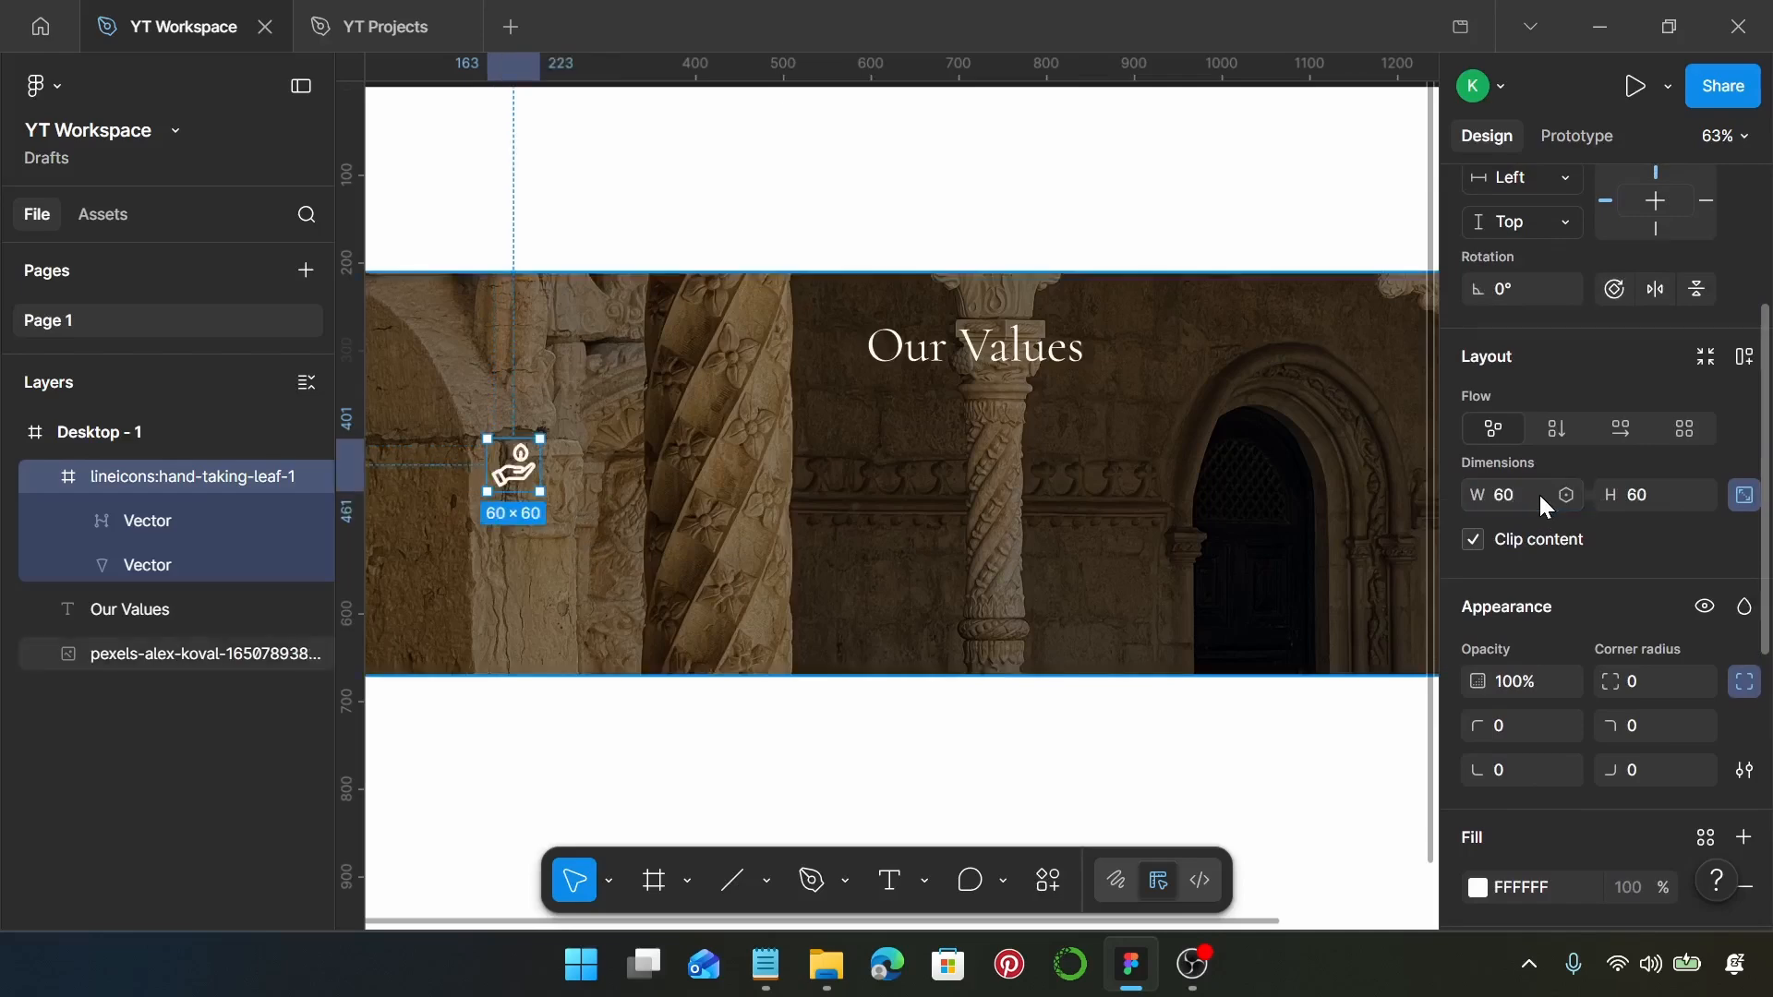
Duplicate the "Our Values" heading and place the copy below the hand-taking-leaf icon.
scroll(473, 587, "up", 3)
scroll(498, 568, "down", 2)
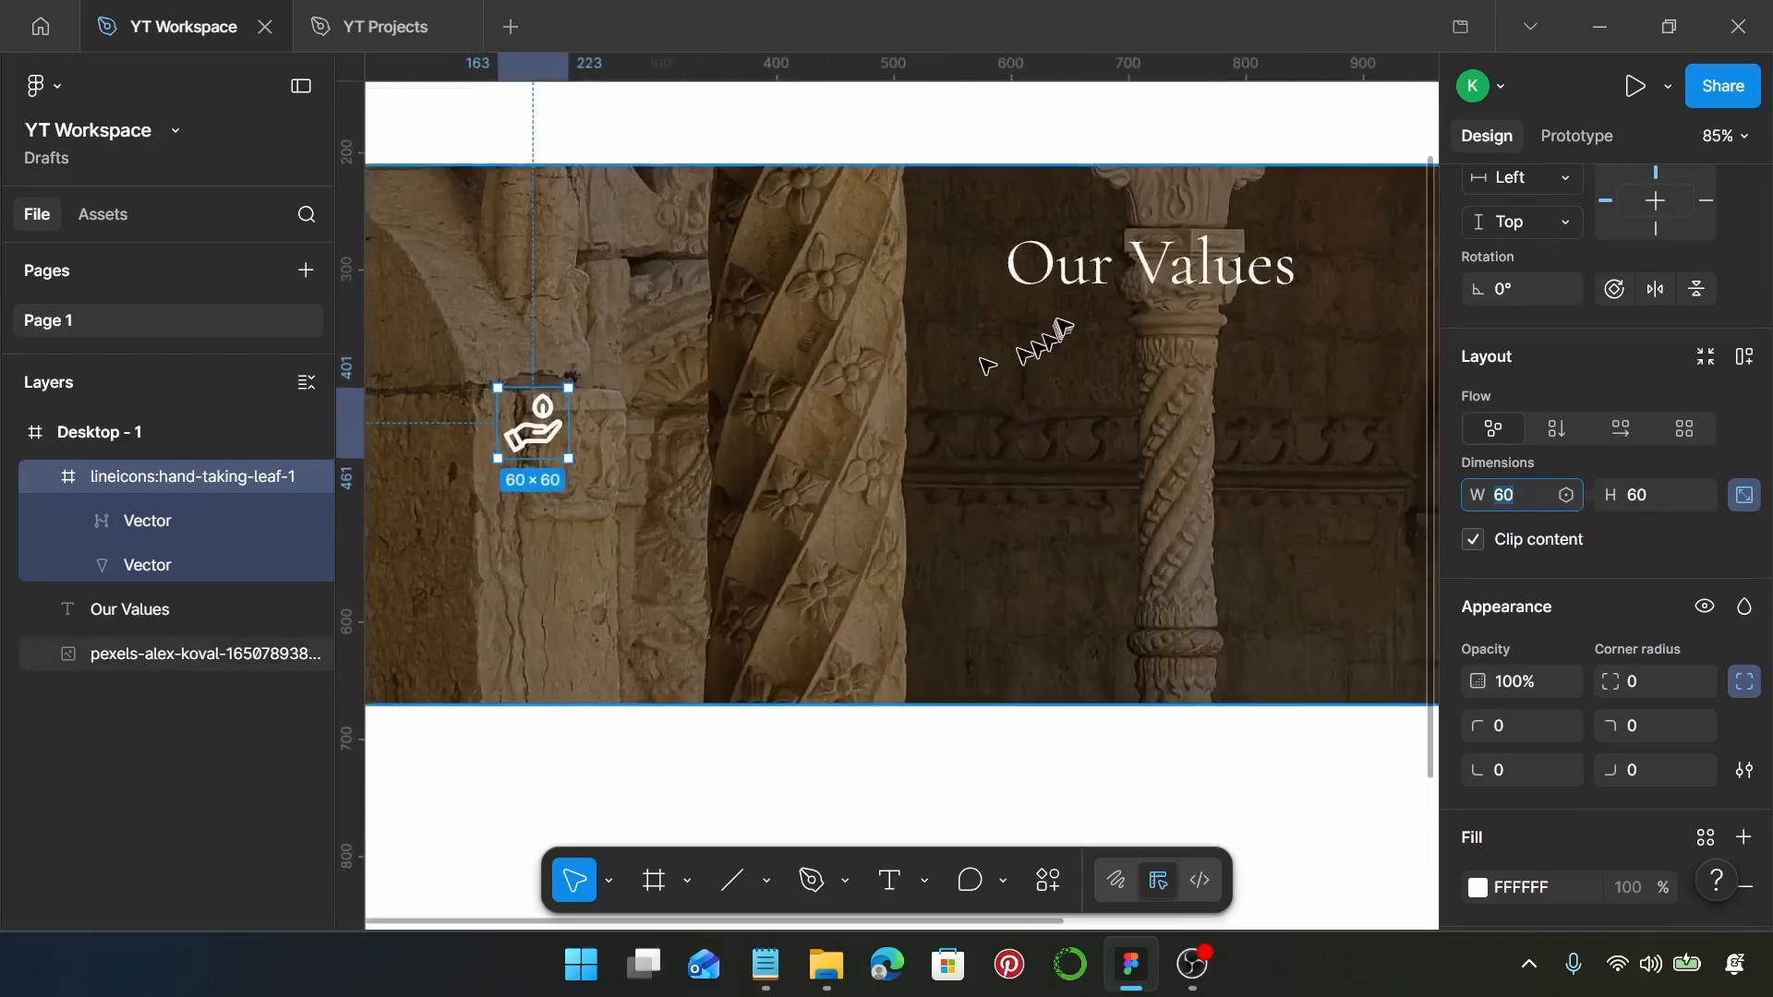
left_click(1066, 263)
left_click_drag(1066, 263, 488, 509)
scroll(495, 498, "left", 5)
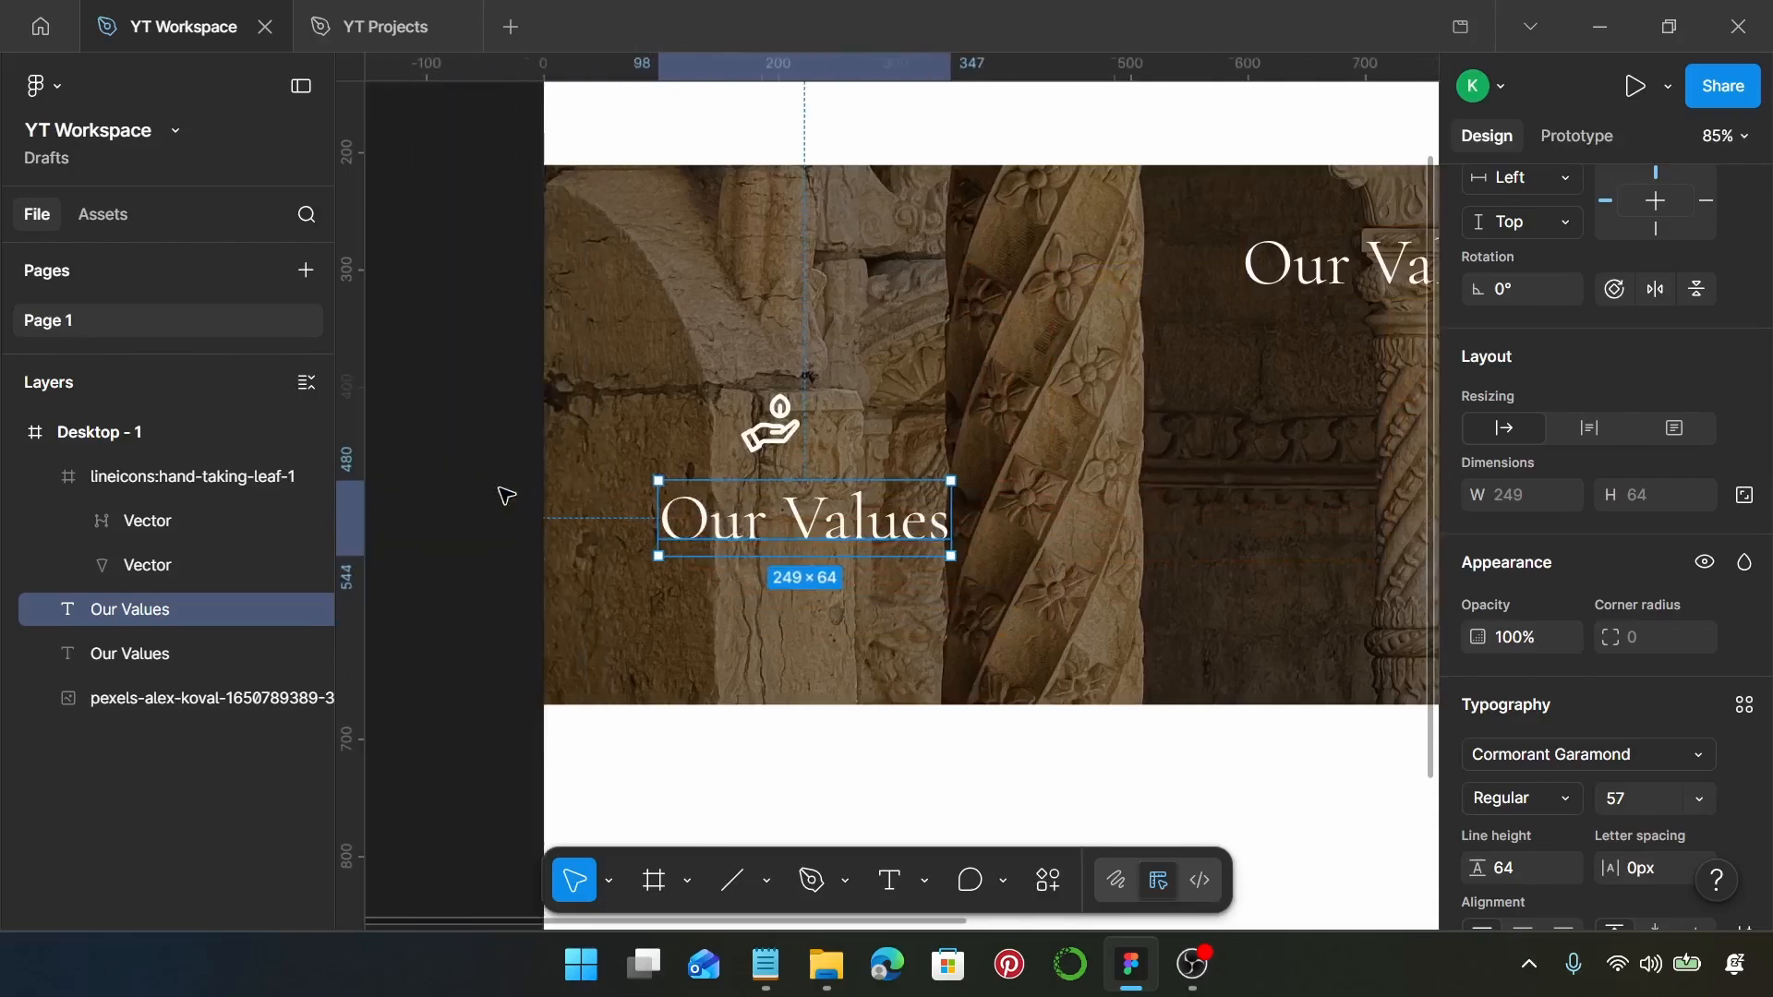
Set the duplicated text to font size 20 and line height 24, and move it closer beneath the icon.
scroll(909, 489, "up", 5)
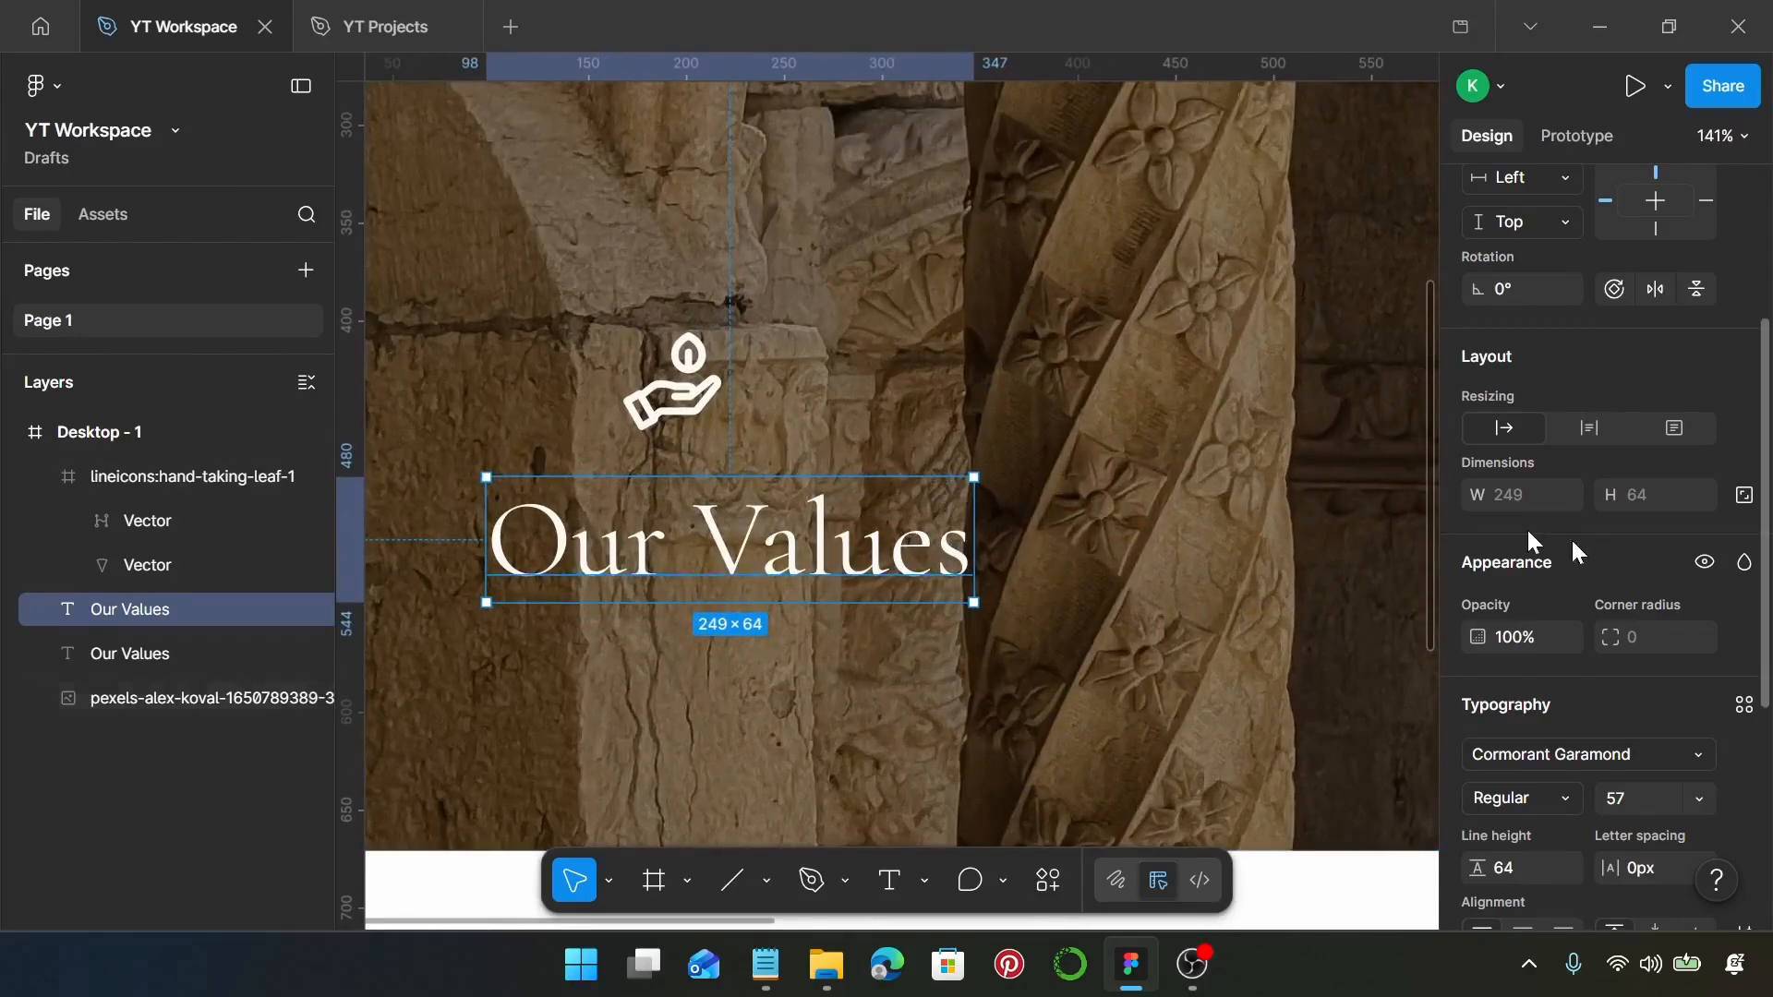
scroll(1588, 590, "down", 5)
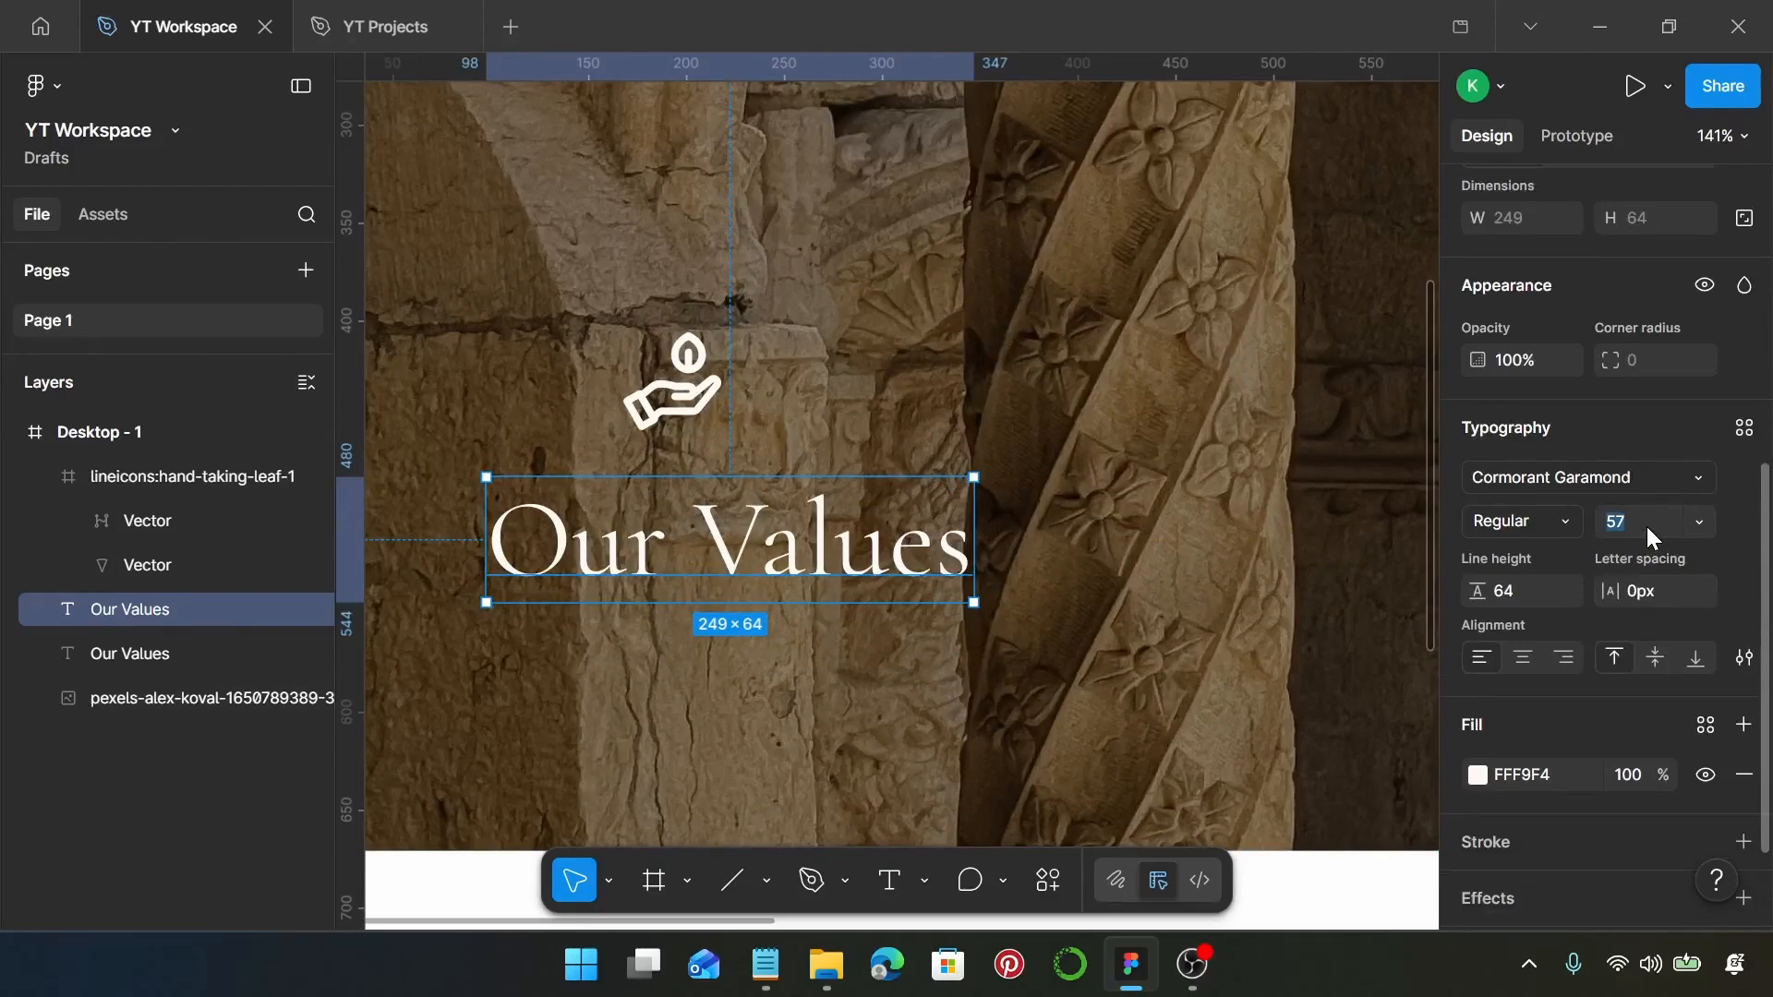
key("Return")
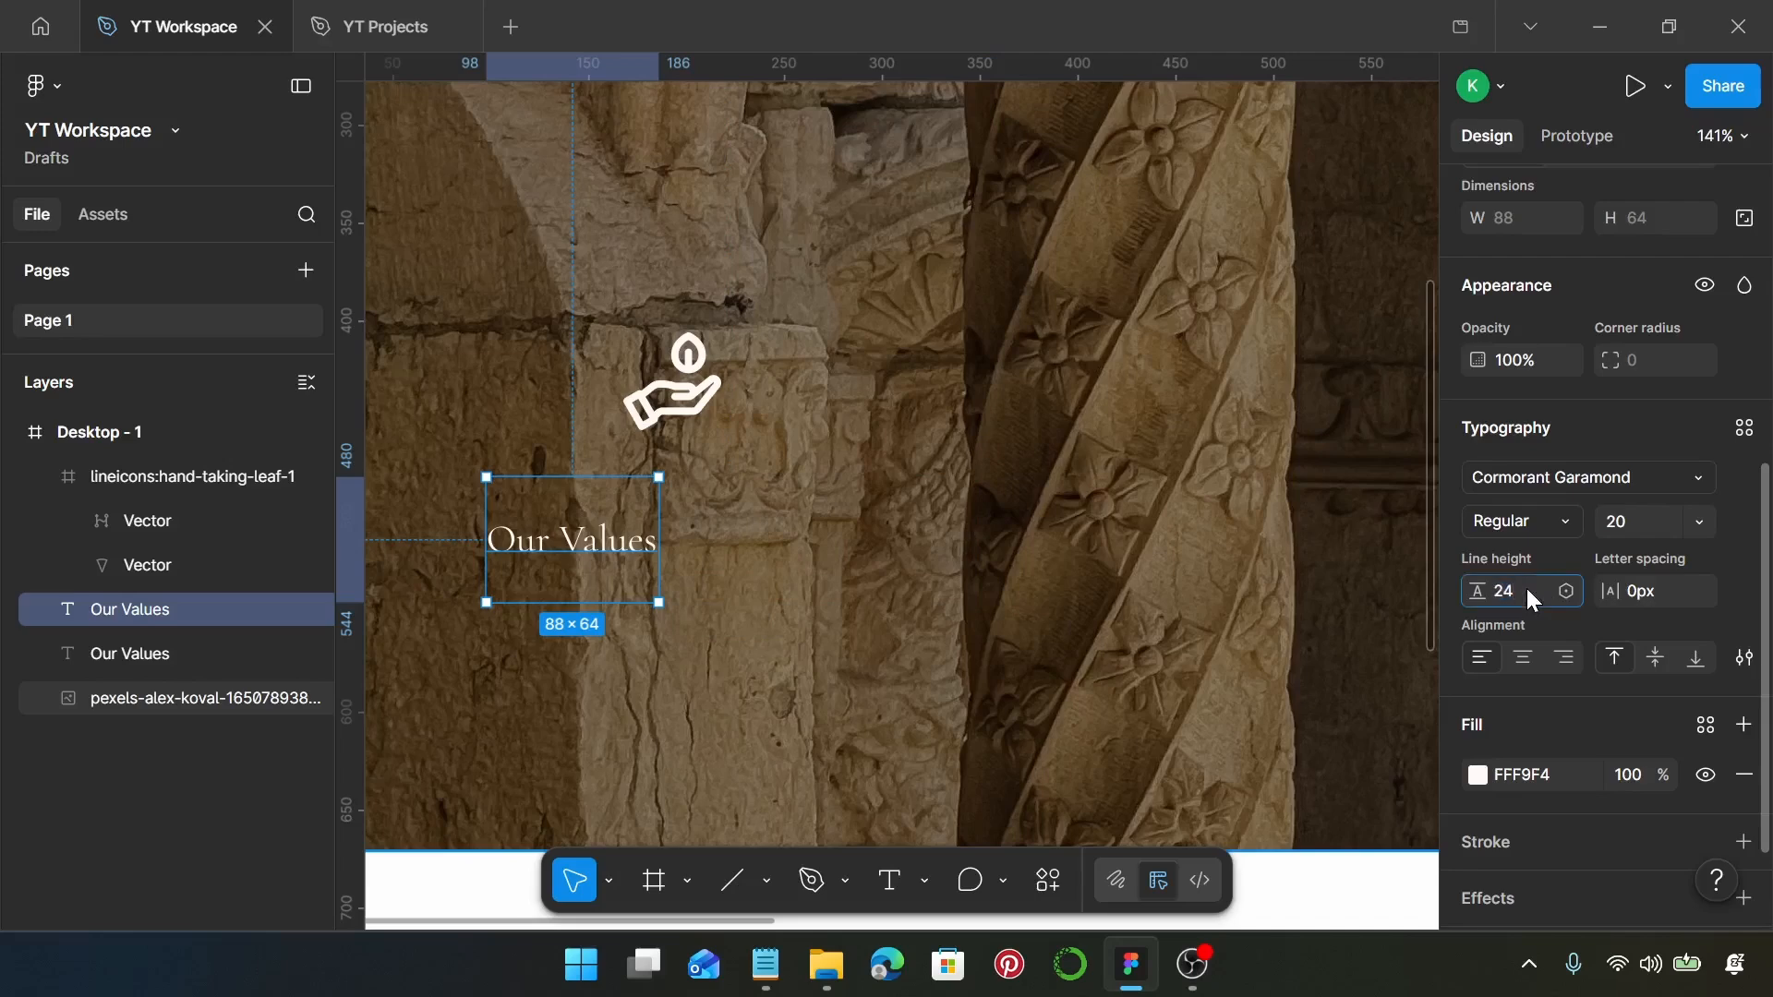
key("Return")
left_click_drag(609, 506, 747, 496)
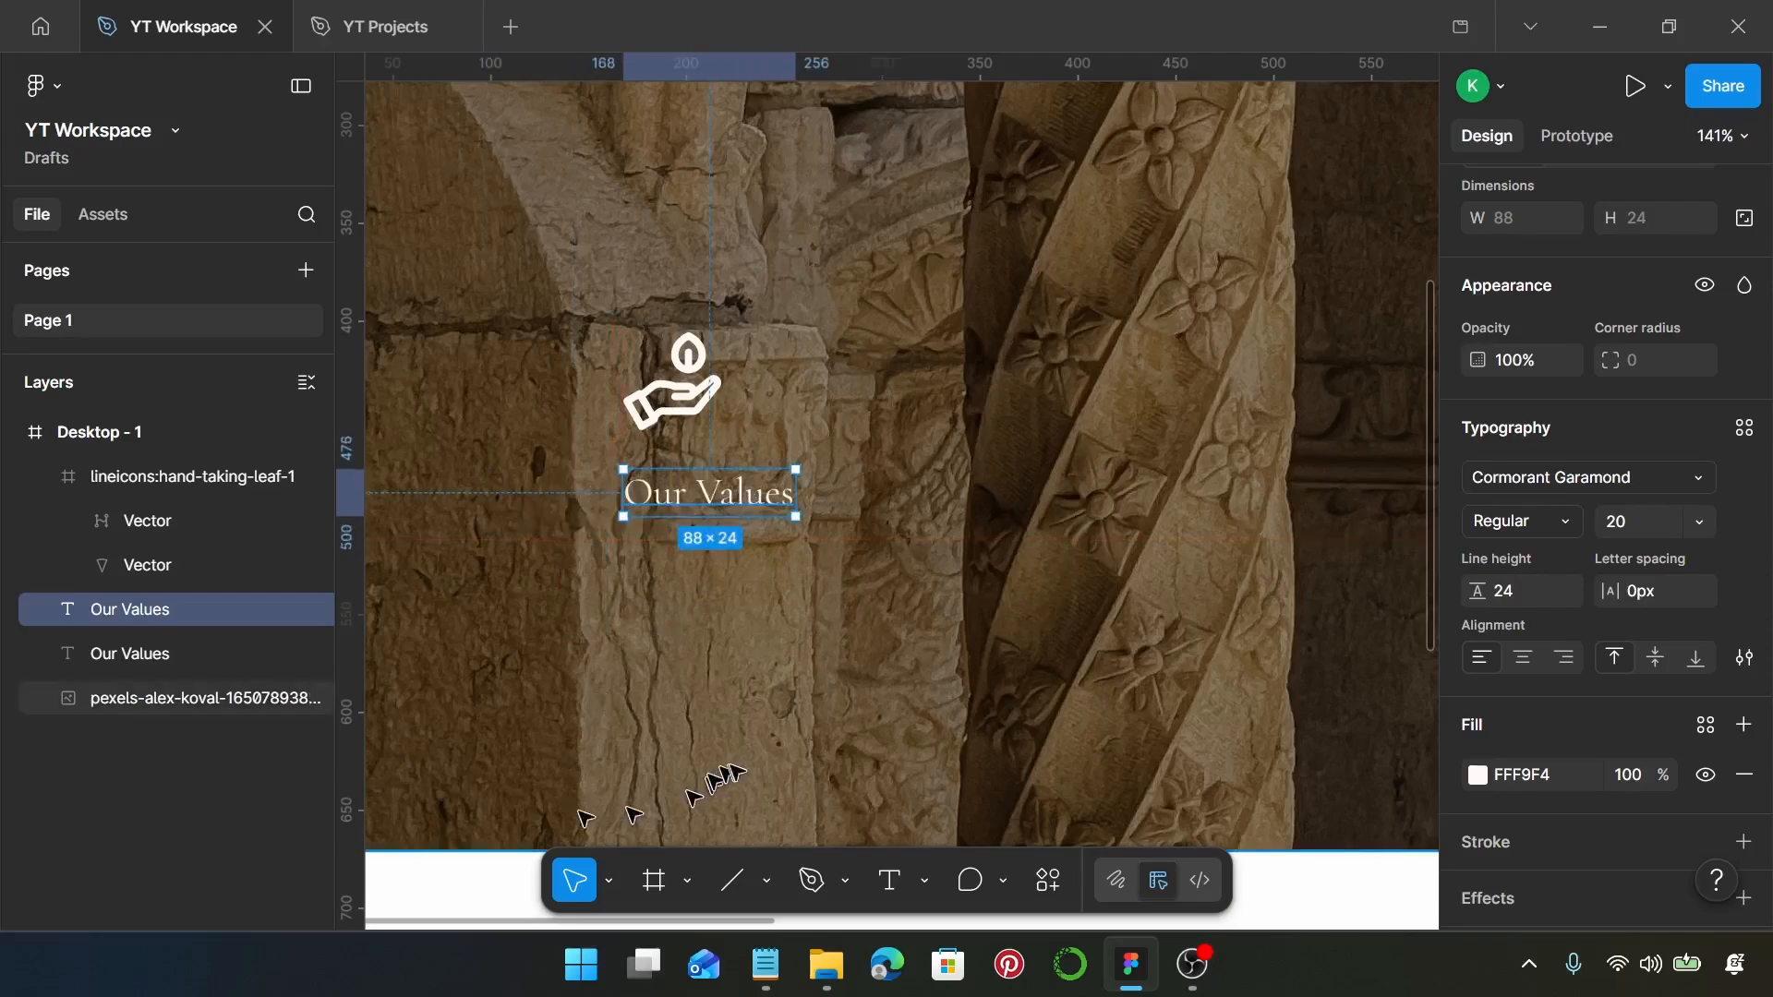
Copy "Intentionality" from the Notepad notes and replace the small text beneath the icon with it in Figma.
left_click(764, 963)
left_click_drag(872, 340, 708, 342)
key("ctrl+c")
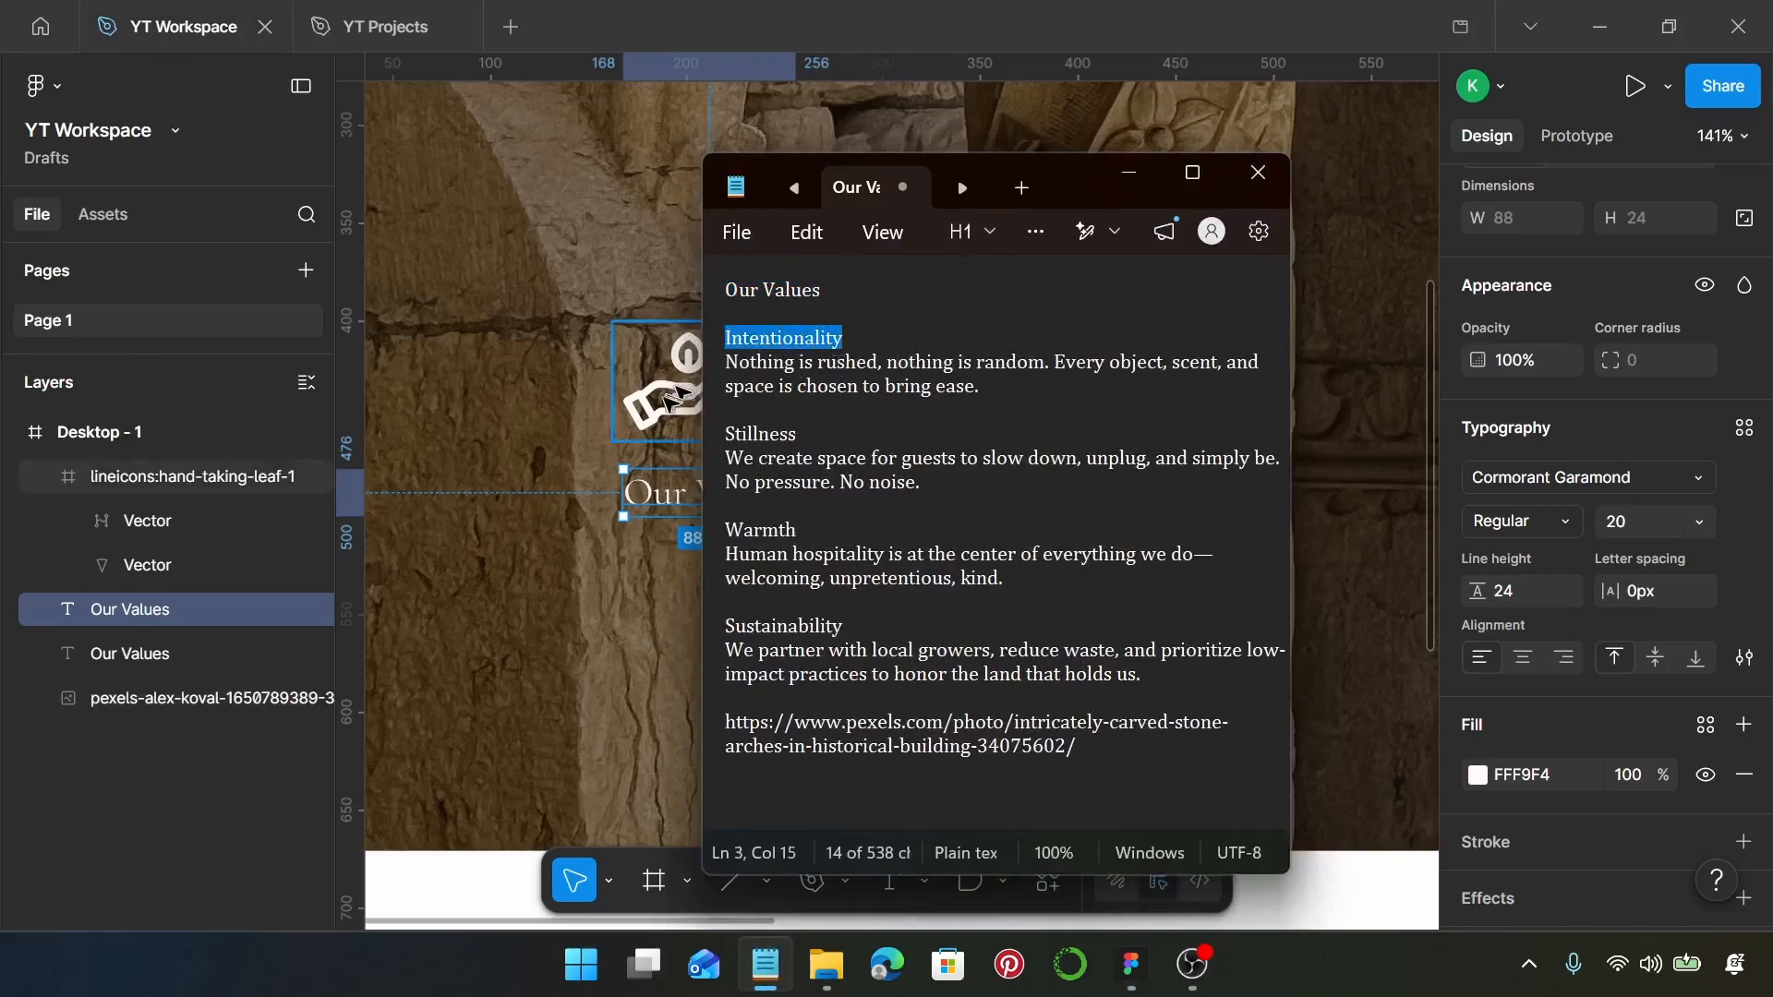
double_click(631, 496)
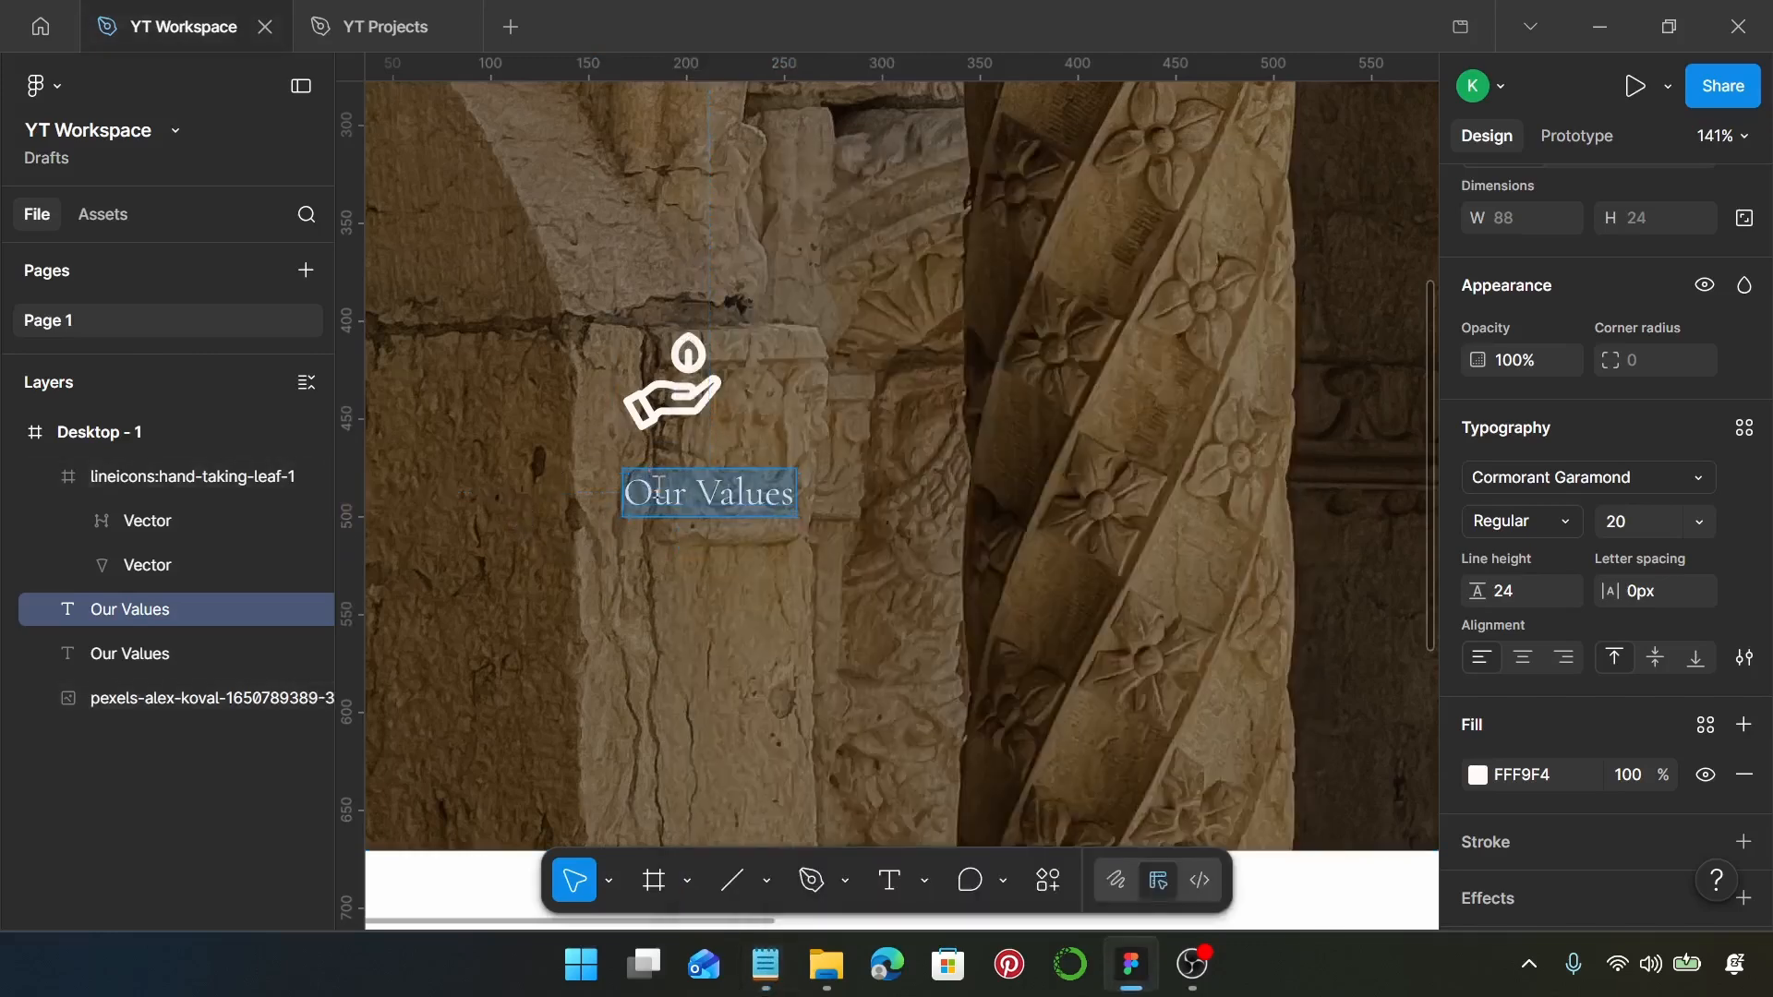
key("ctrl+v")
key("Escape")
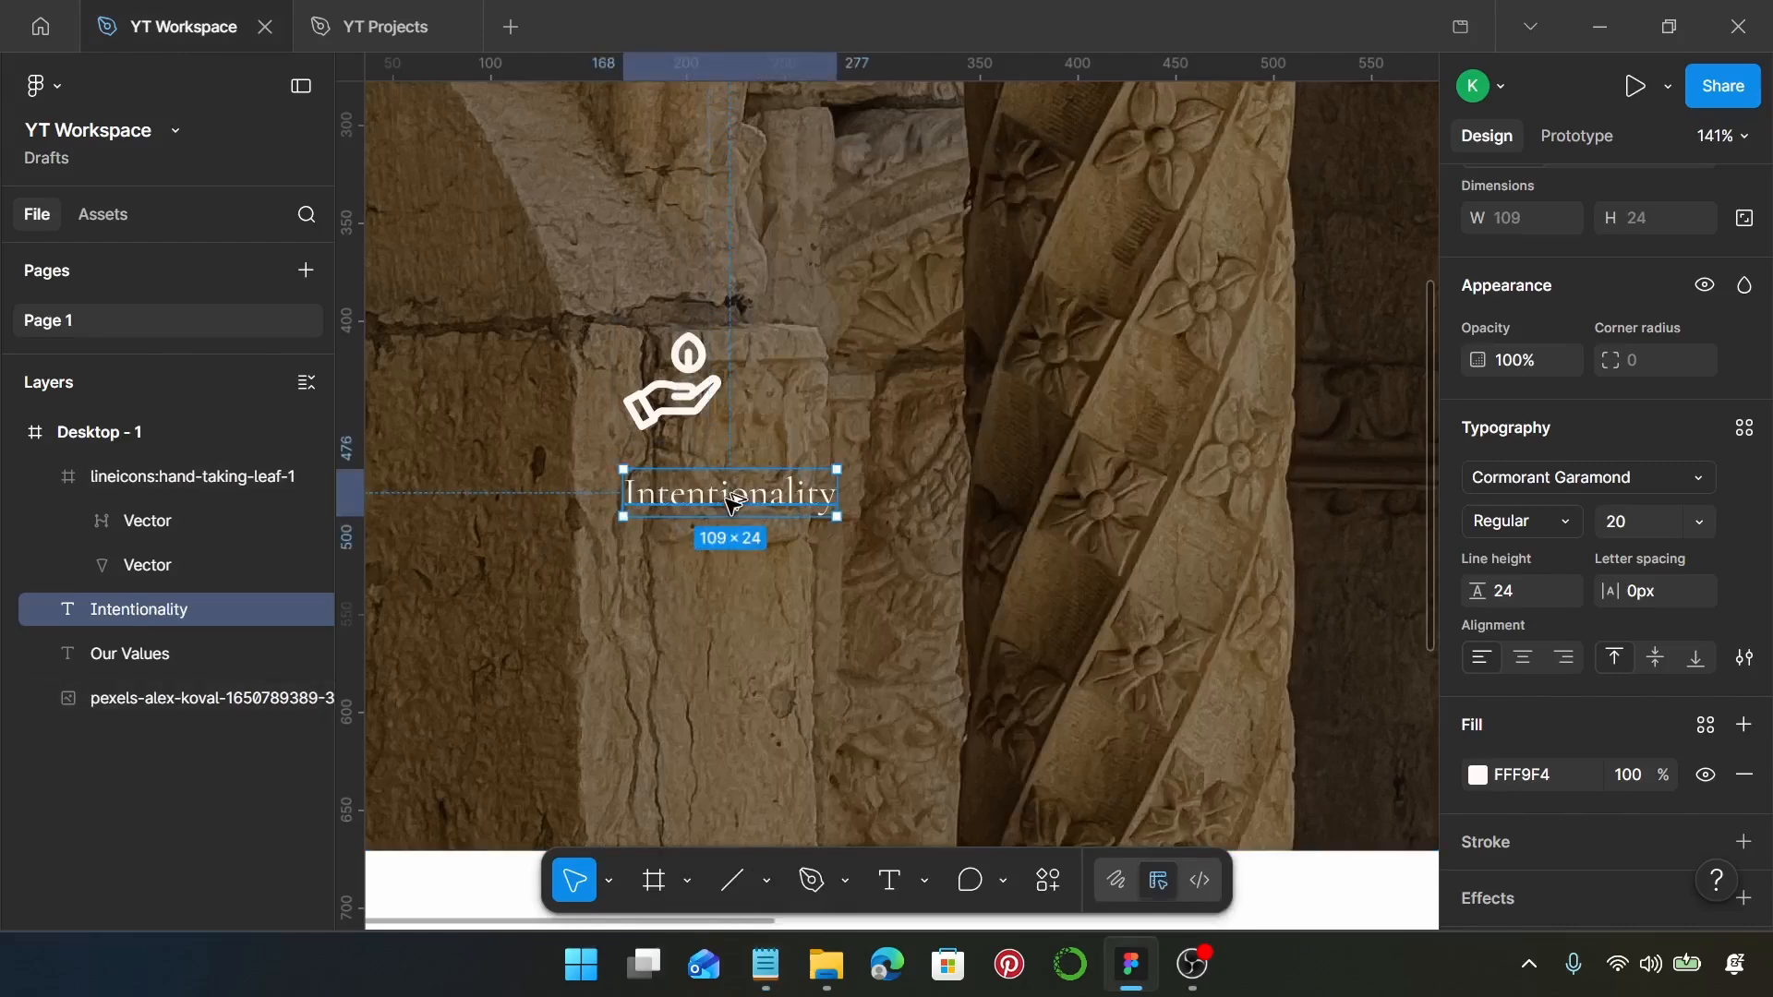
Duplicate the "Intentionality" text directly below itself and change the copy's font to Lora.
left_click_drag(732, 501, 732, 605, "alt")
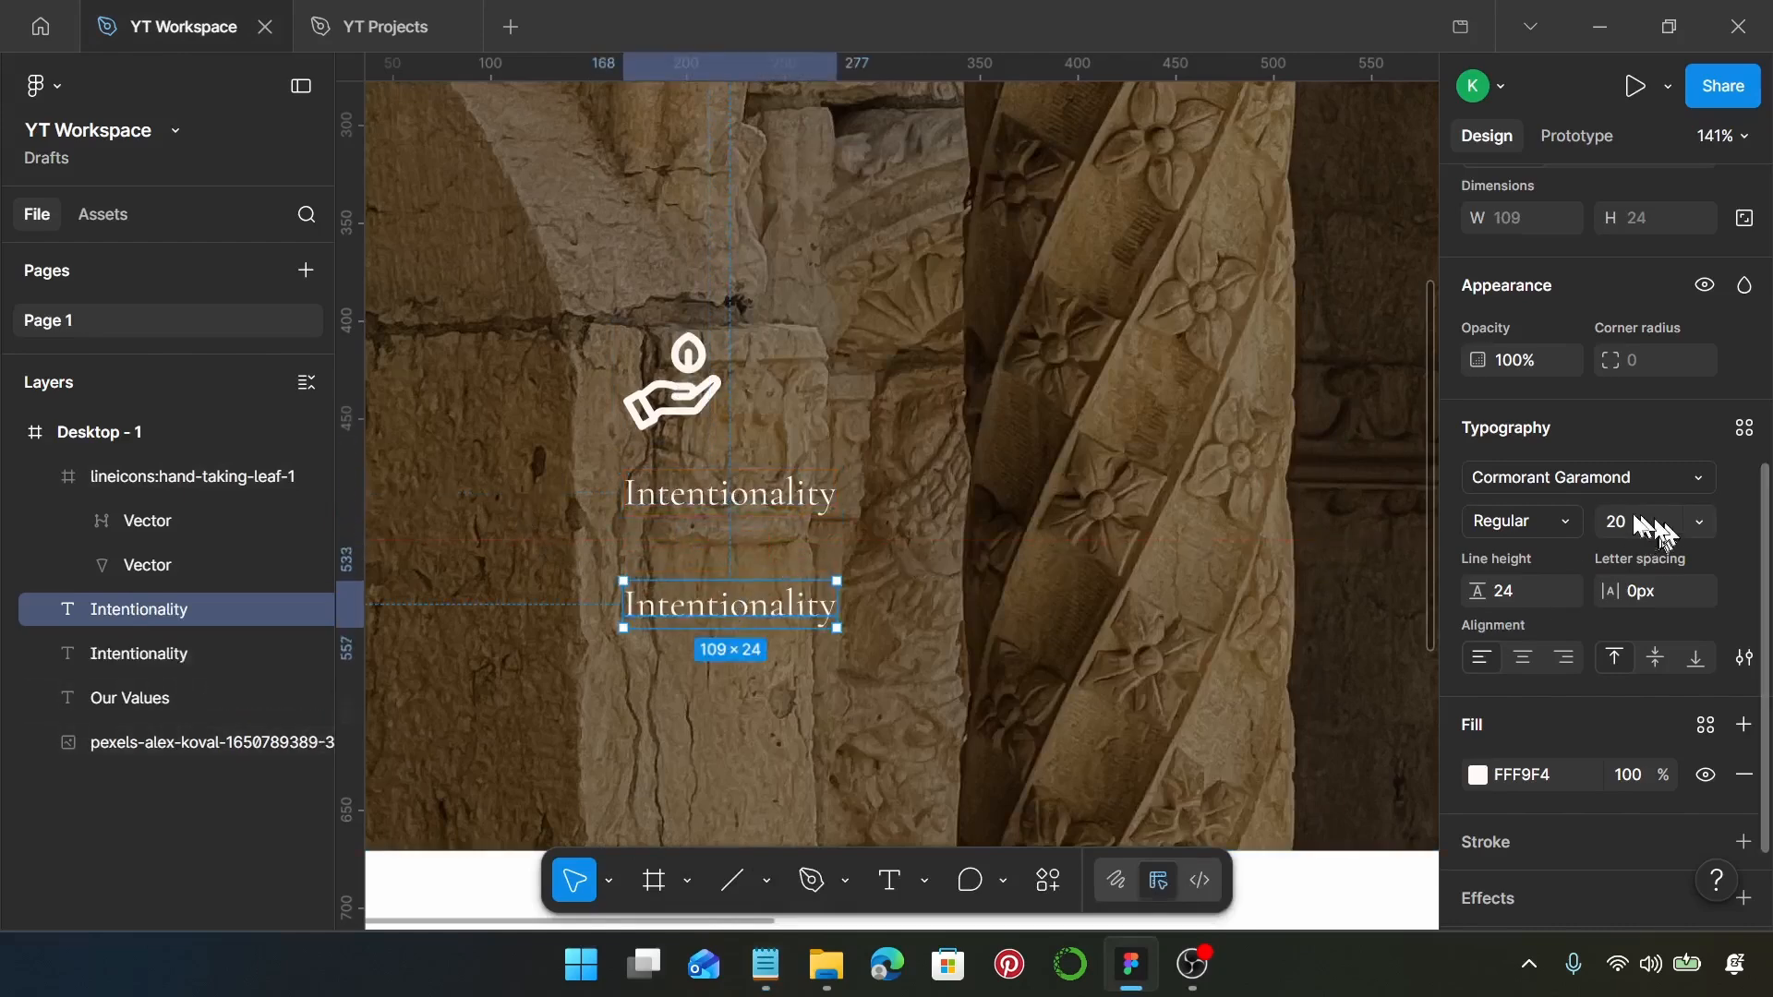
left_click(1593, 480)
type("lo")
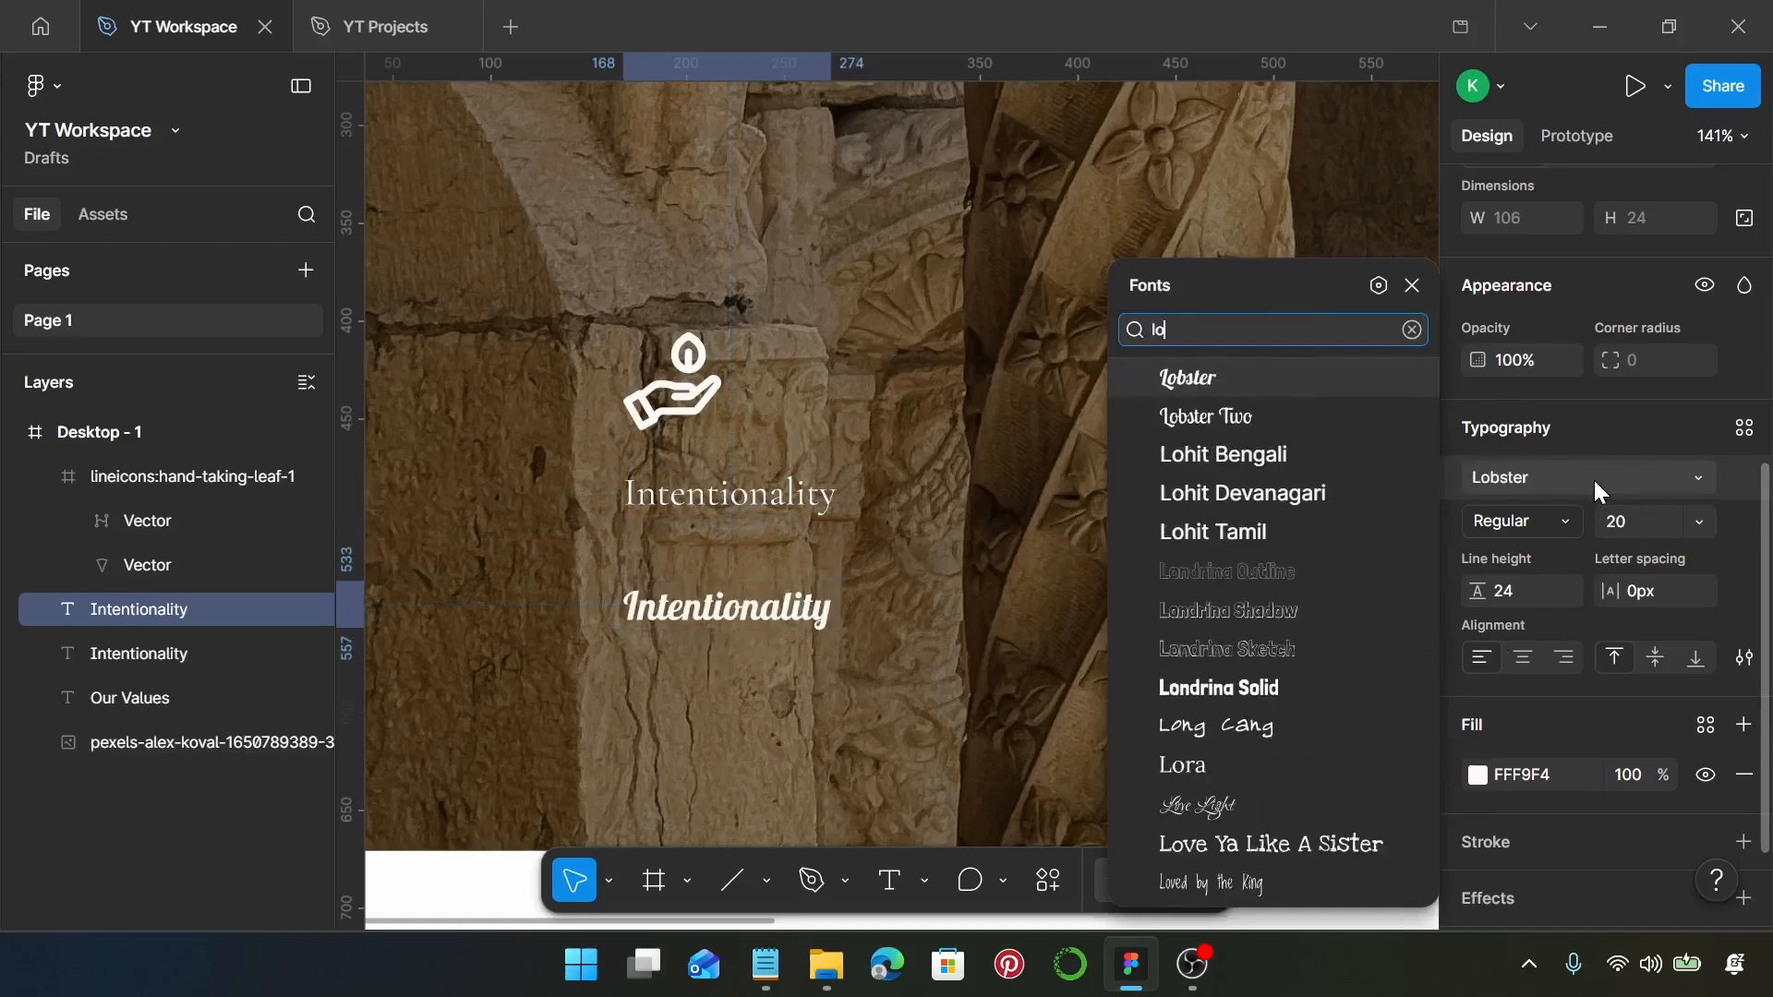
type("r")
left_click(1267, 374)
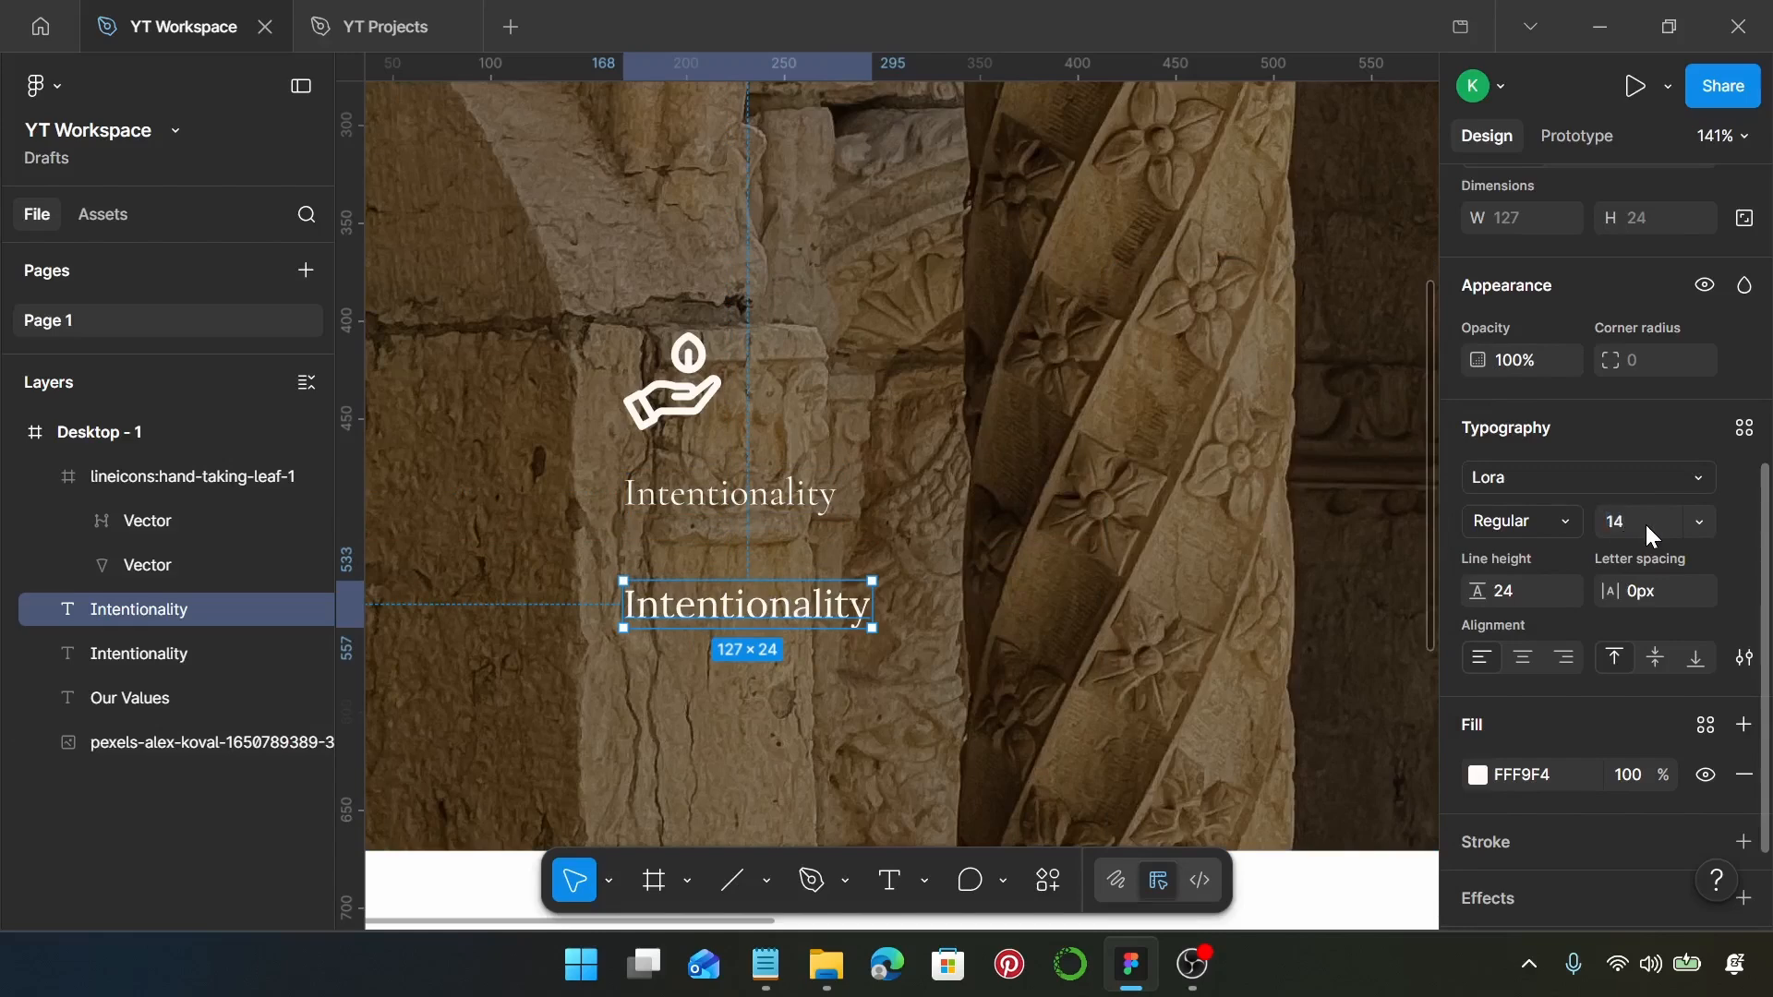
Set the lower "Intentionality" text to font size 14 and line height 20.
left_click(1532, 593)
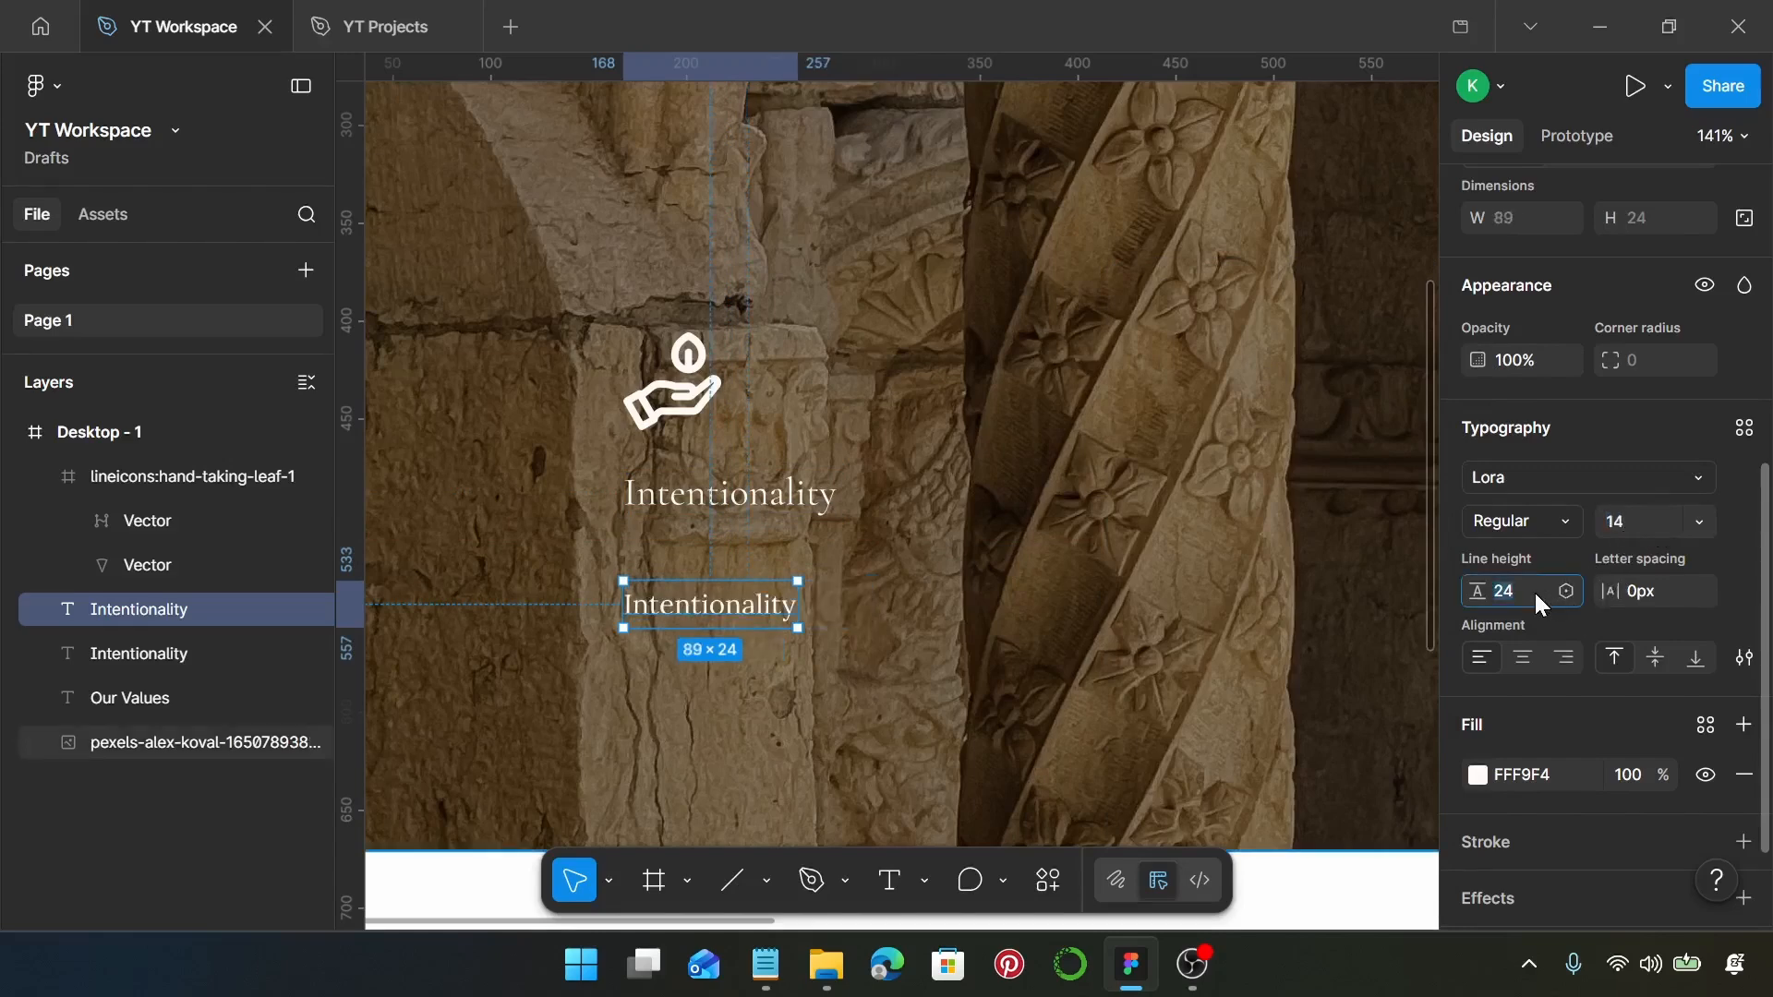
type("0")
key("Return")
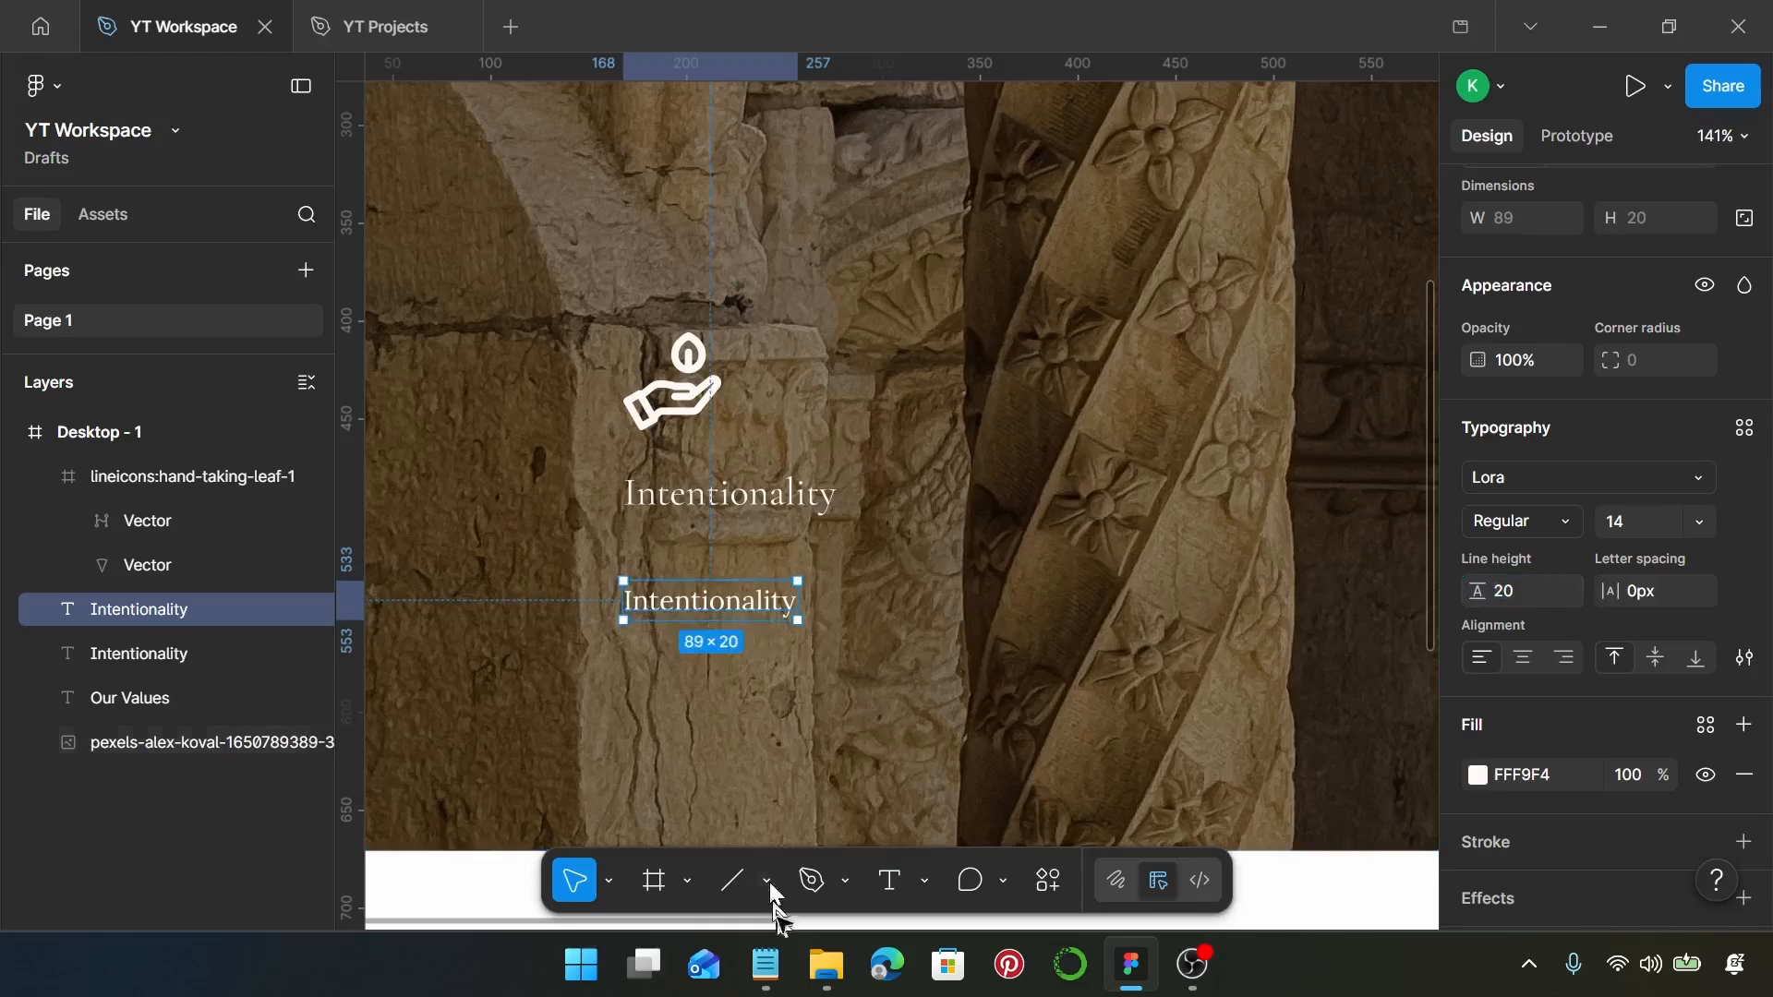
Copy the two-line Intentionality description from the Notepad notes and replace the lower Lora text with it in Figma.
left_click(765, 965)
left_click_drag(986, 387, 699, 361)
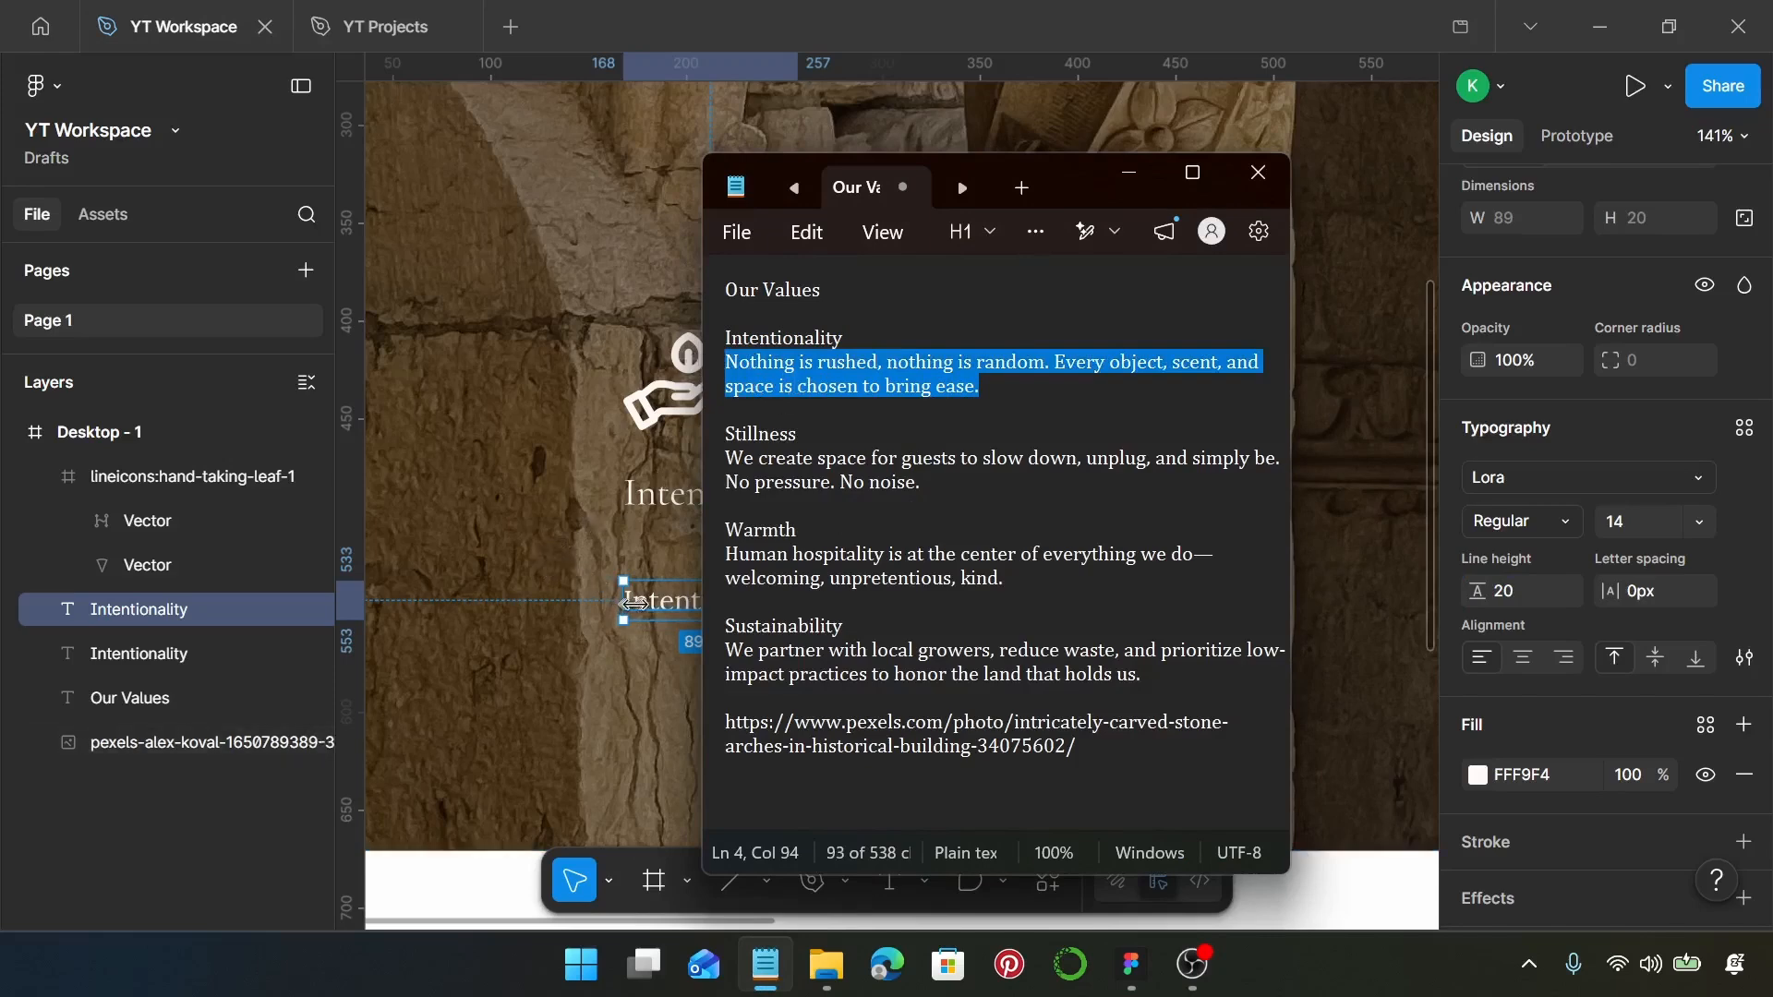
left_click(649, 607)
double_click(649, 607)
key("ctrl+v")
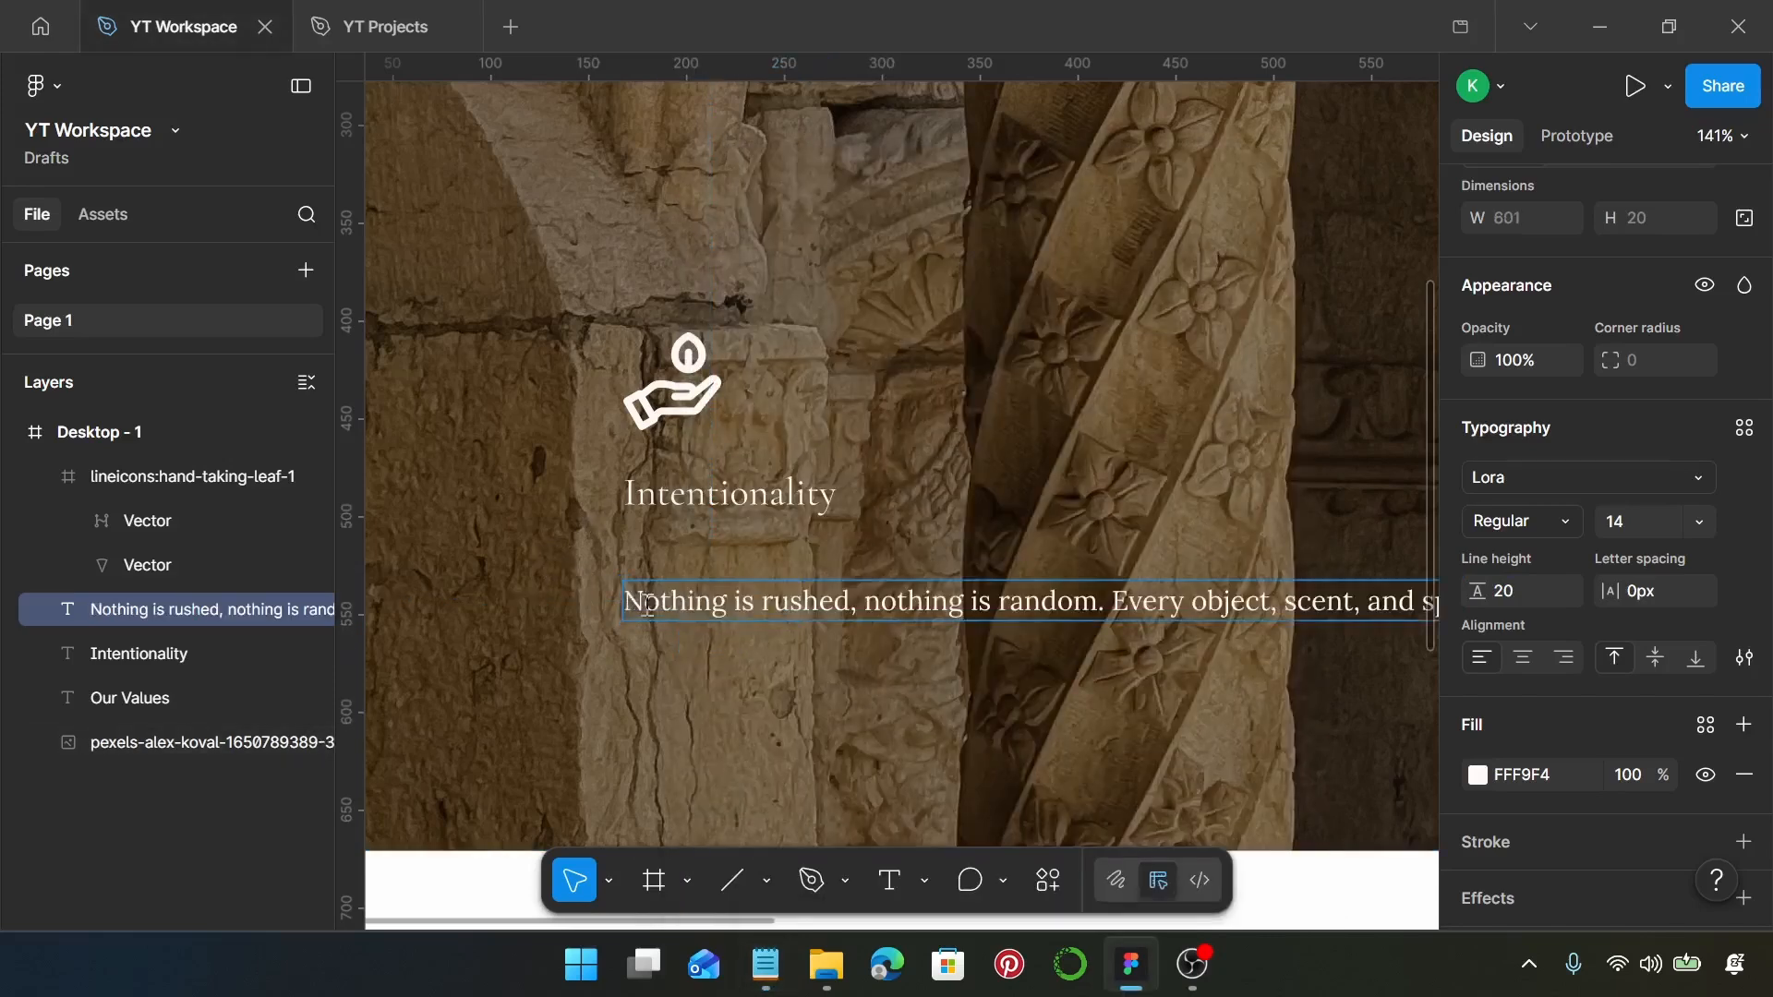
key("Escape")
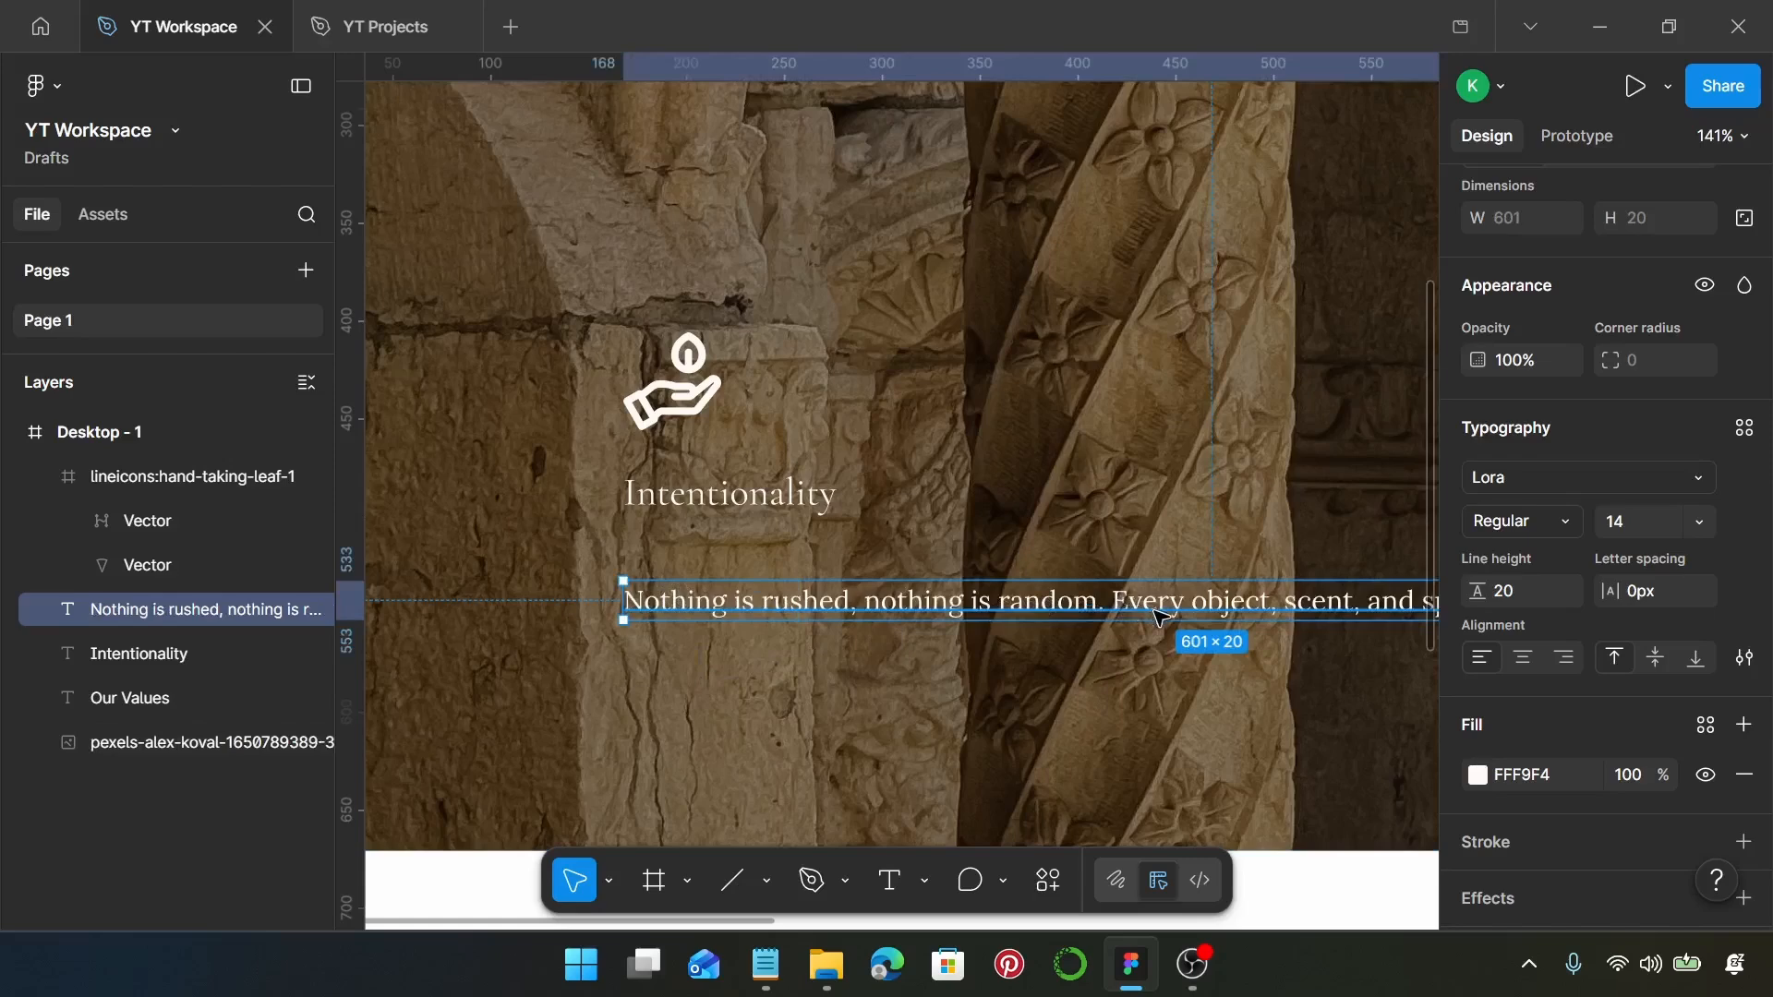
Switch the description text to auto height resizing and set its width to 215.
scroll(1142, 473, "down", 2)
scroll(1531, 314, "up", 1)
scroll(1530, 314, "up", 2)
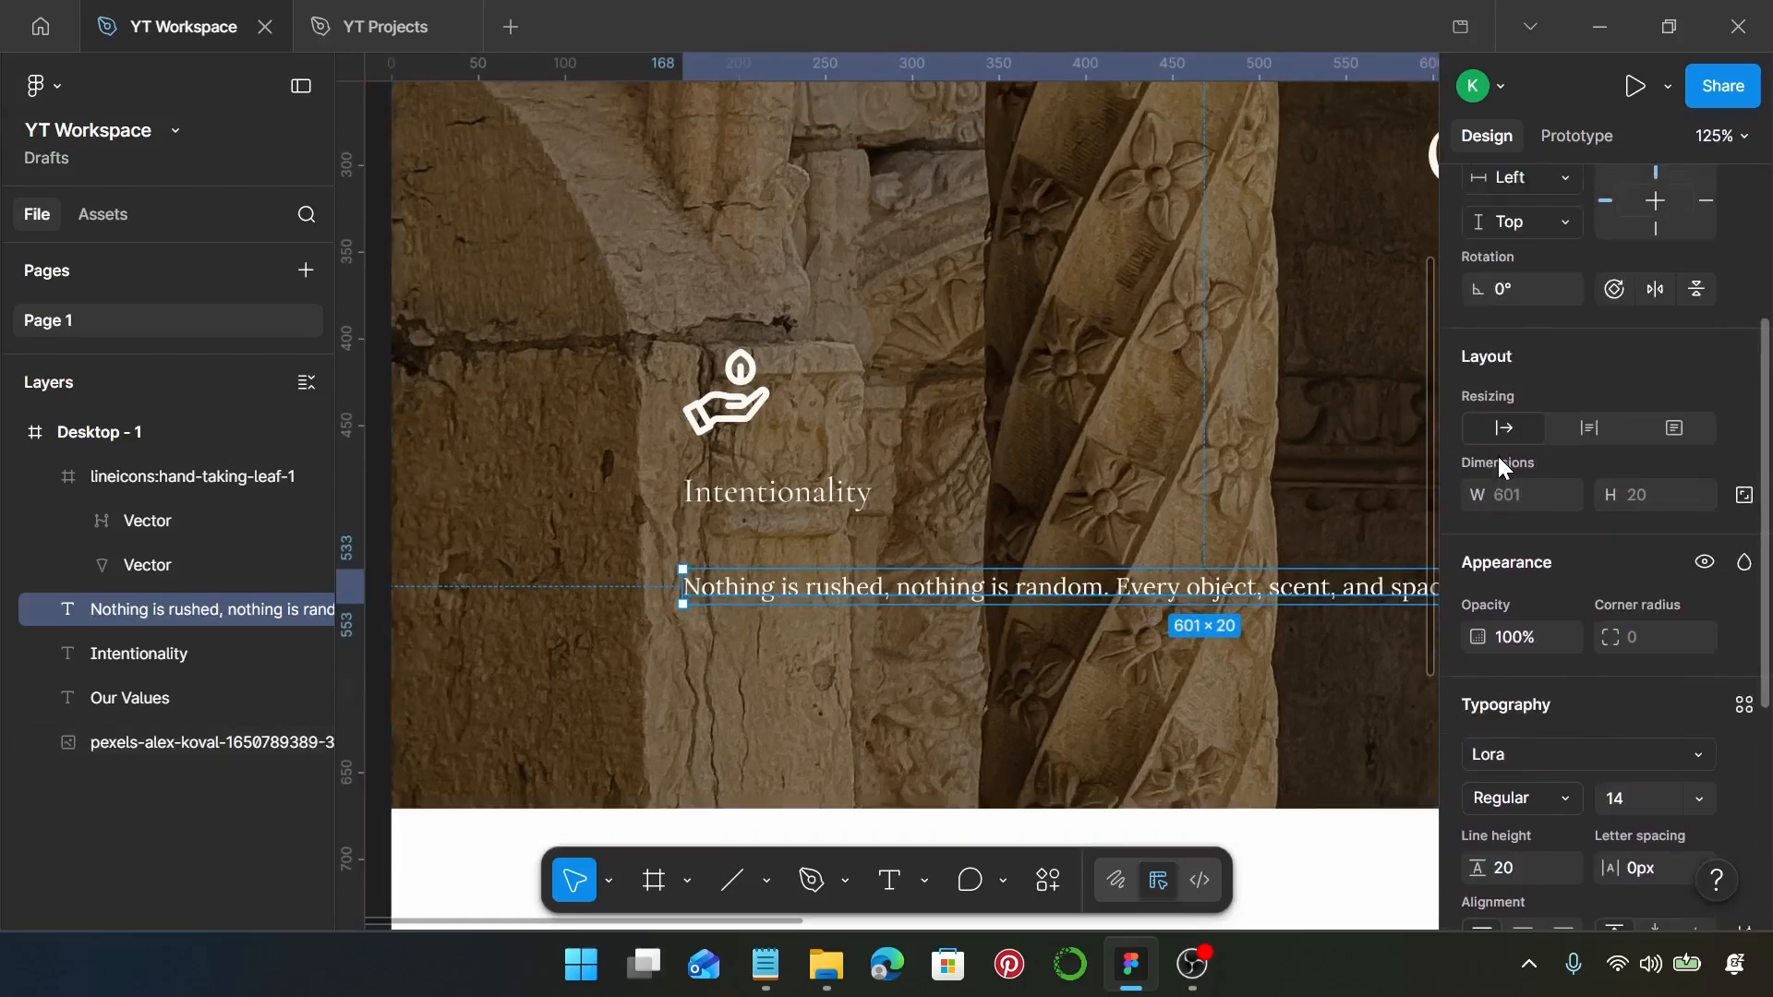
left_click(1587, 427)
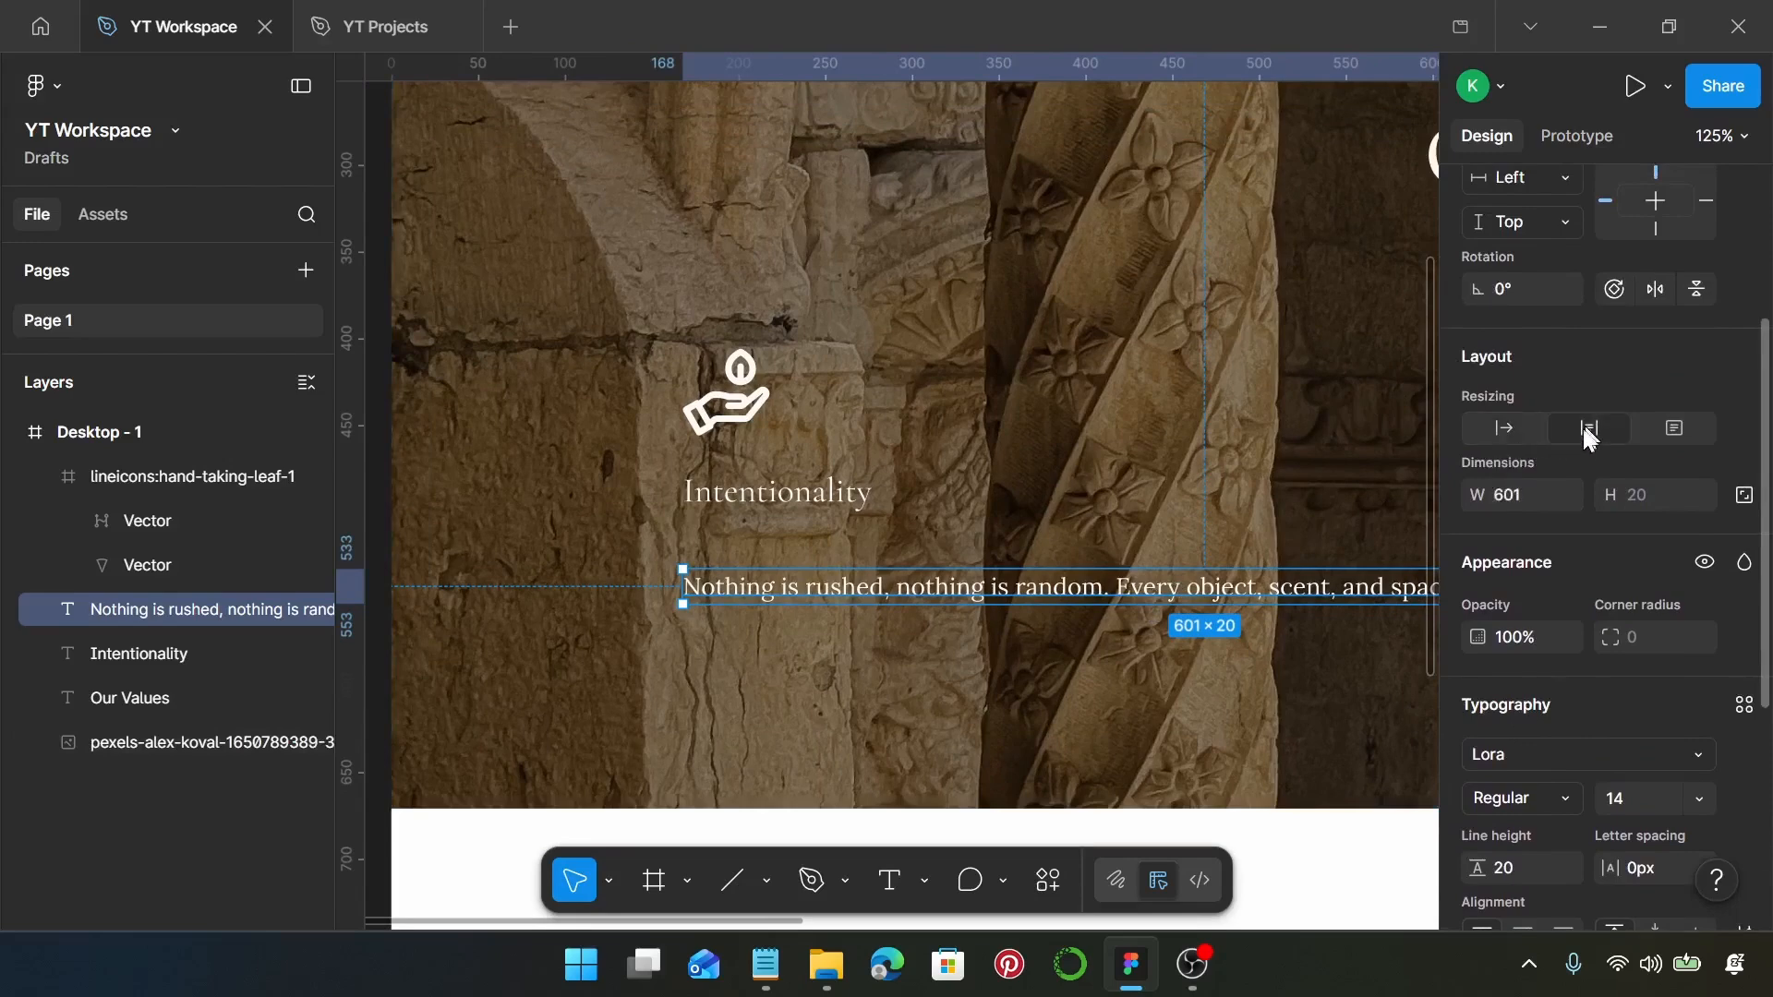
left_click(1529, 497)
type("215")
key("Return")
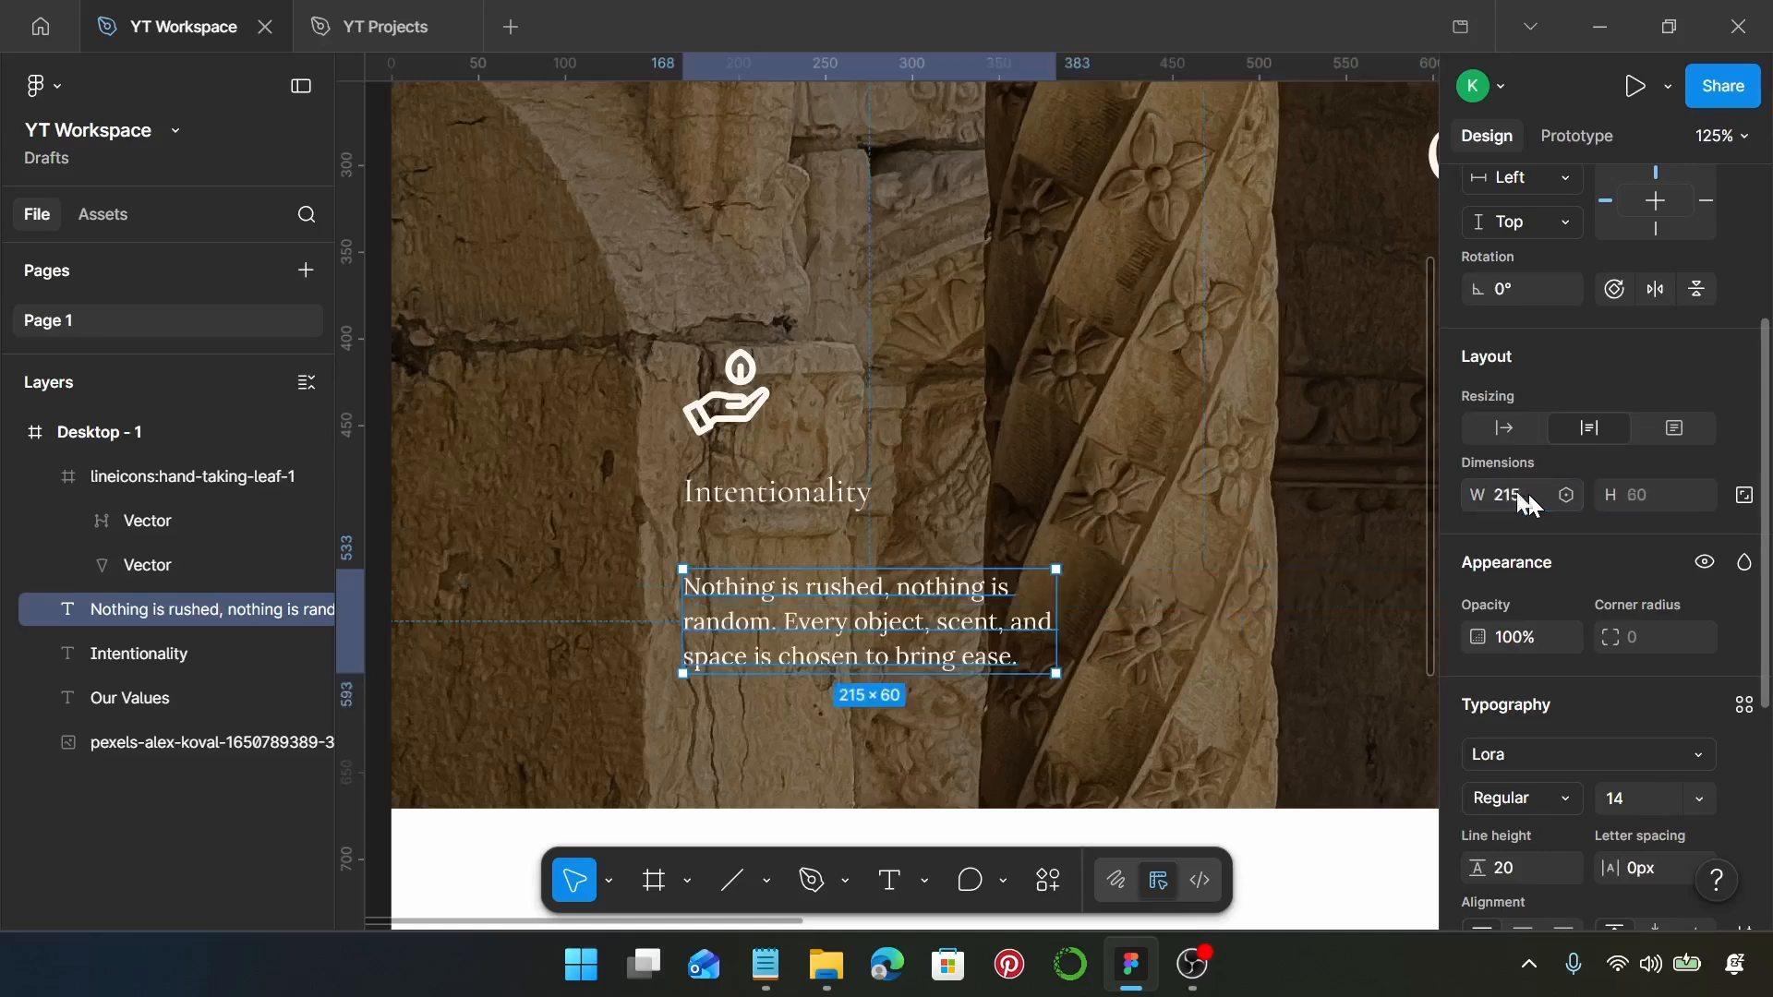
Center-align the description text and move it beneath the "Intentionality" title at about X 103.
scroll(1546, 713, "down", 5)
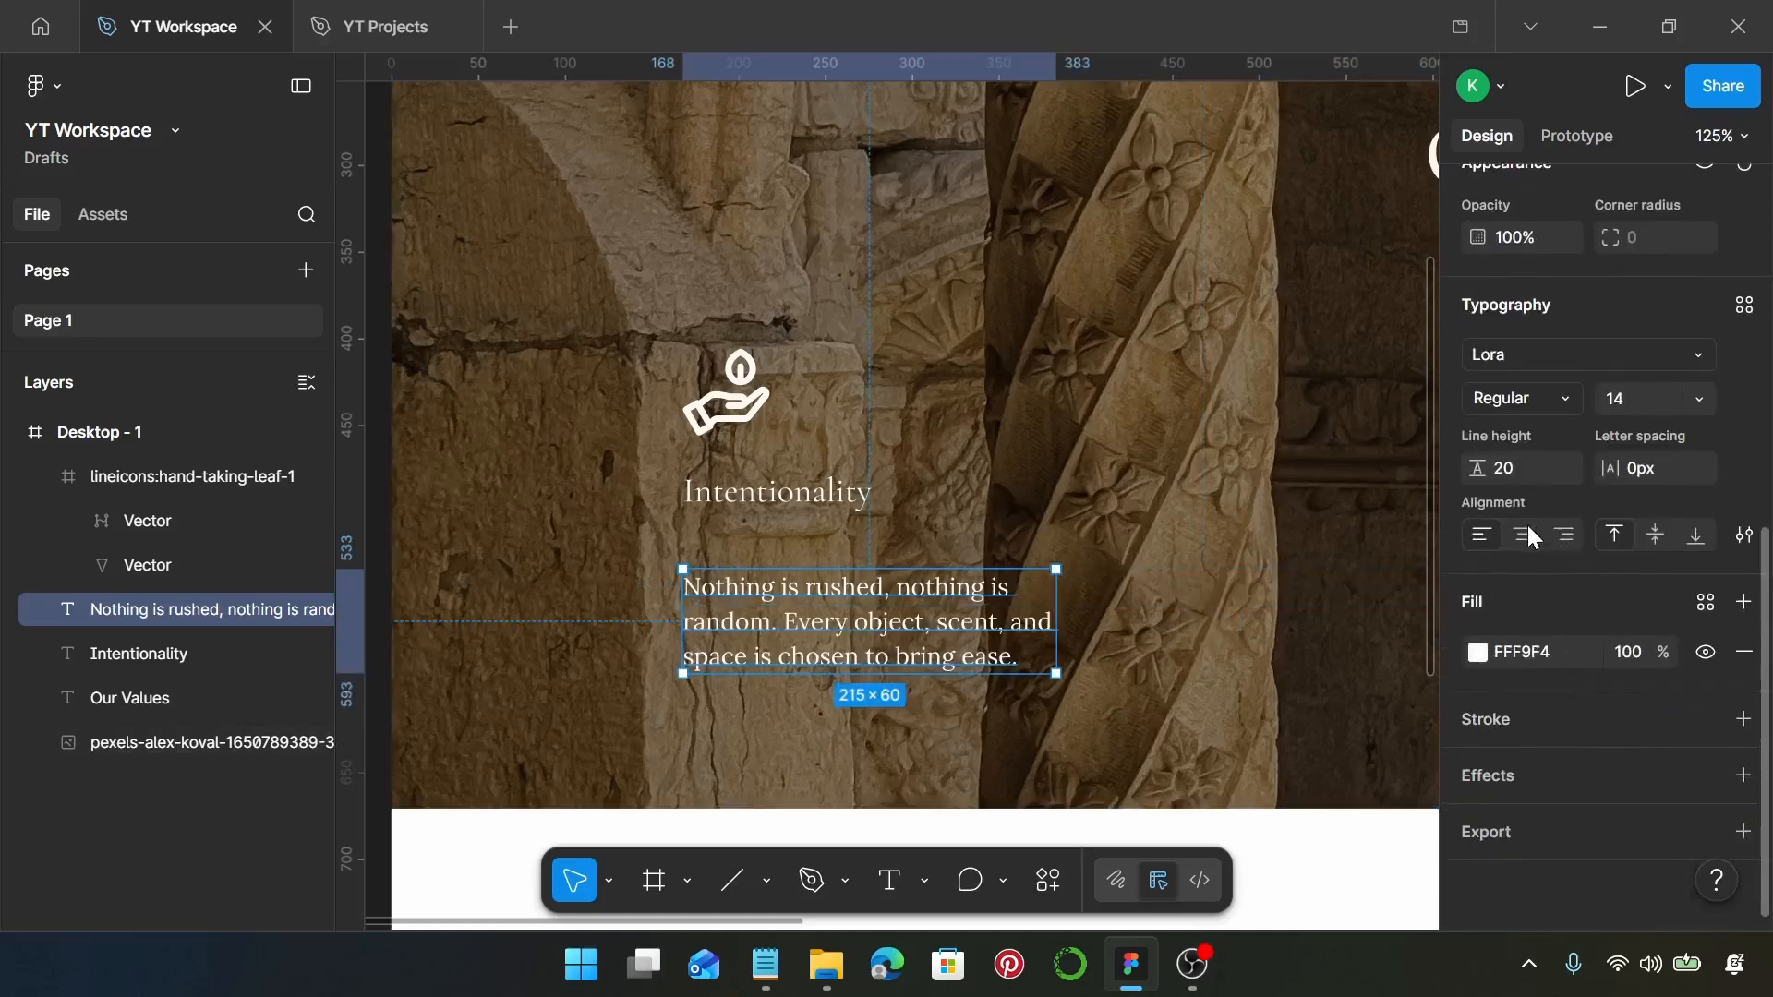
left_click(1522, 536)
left_click_drag(900, 610, 802, 602)
Align the hand-taking-leaf icon, "Intentionality" title and description on their shared horizontal center.
left_click(780, 491, "shift")
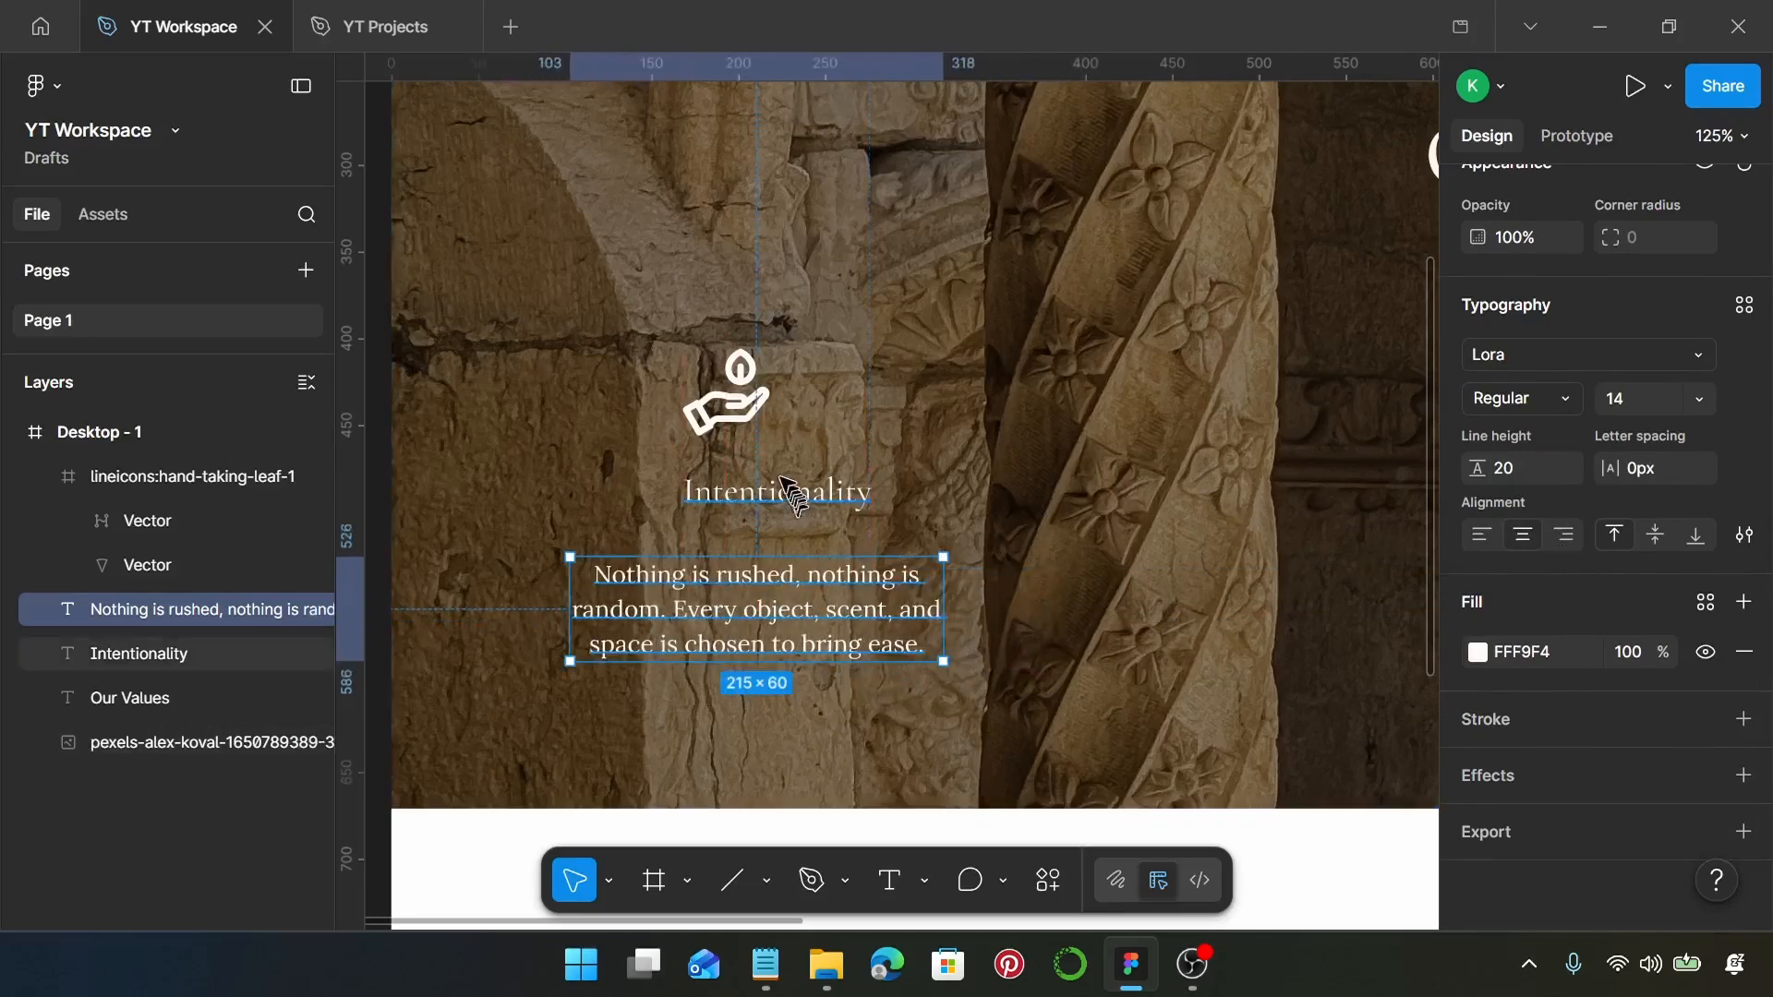
left_click(763, 417, "shift")
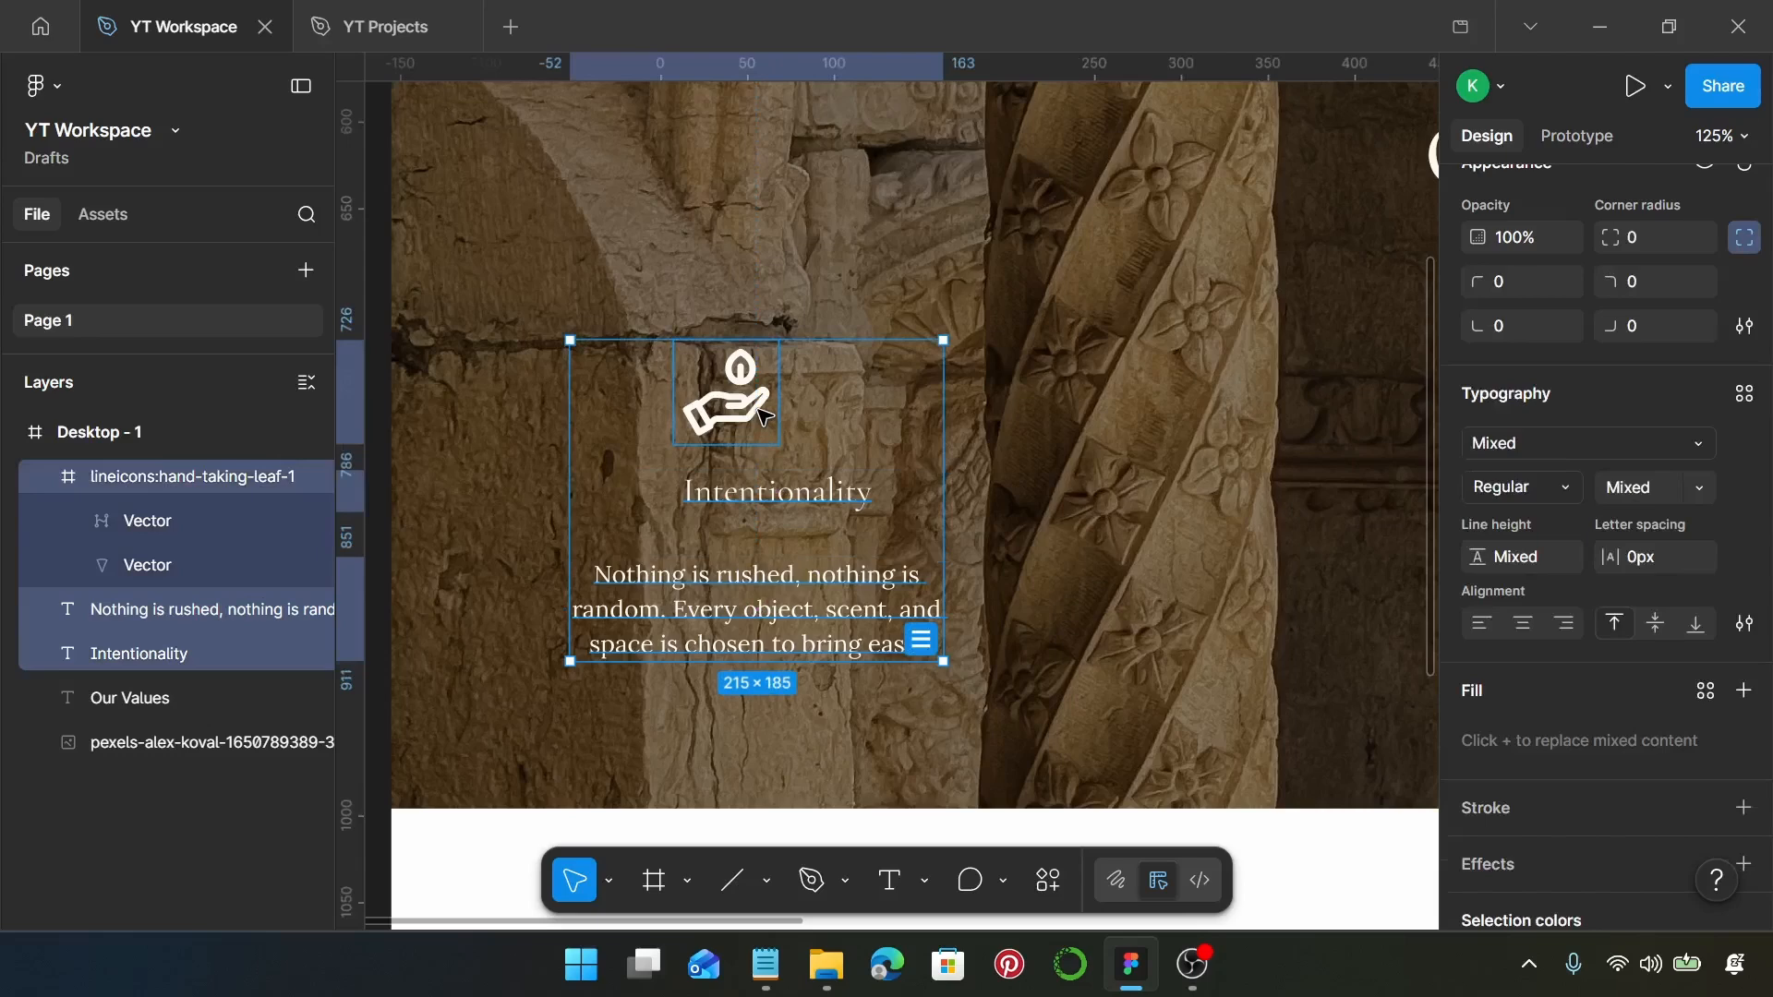
key("alt+v")
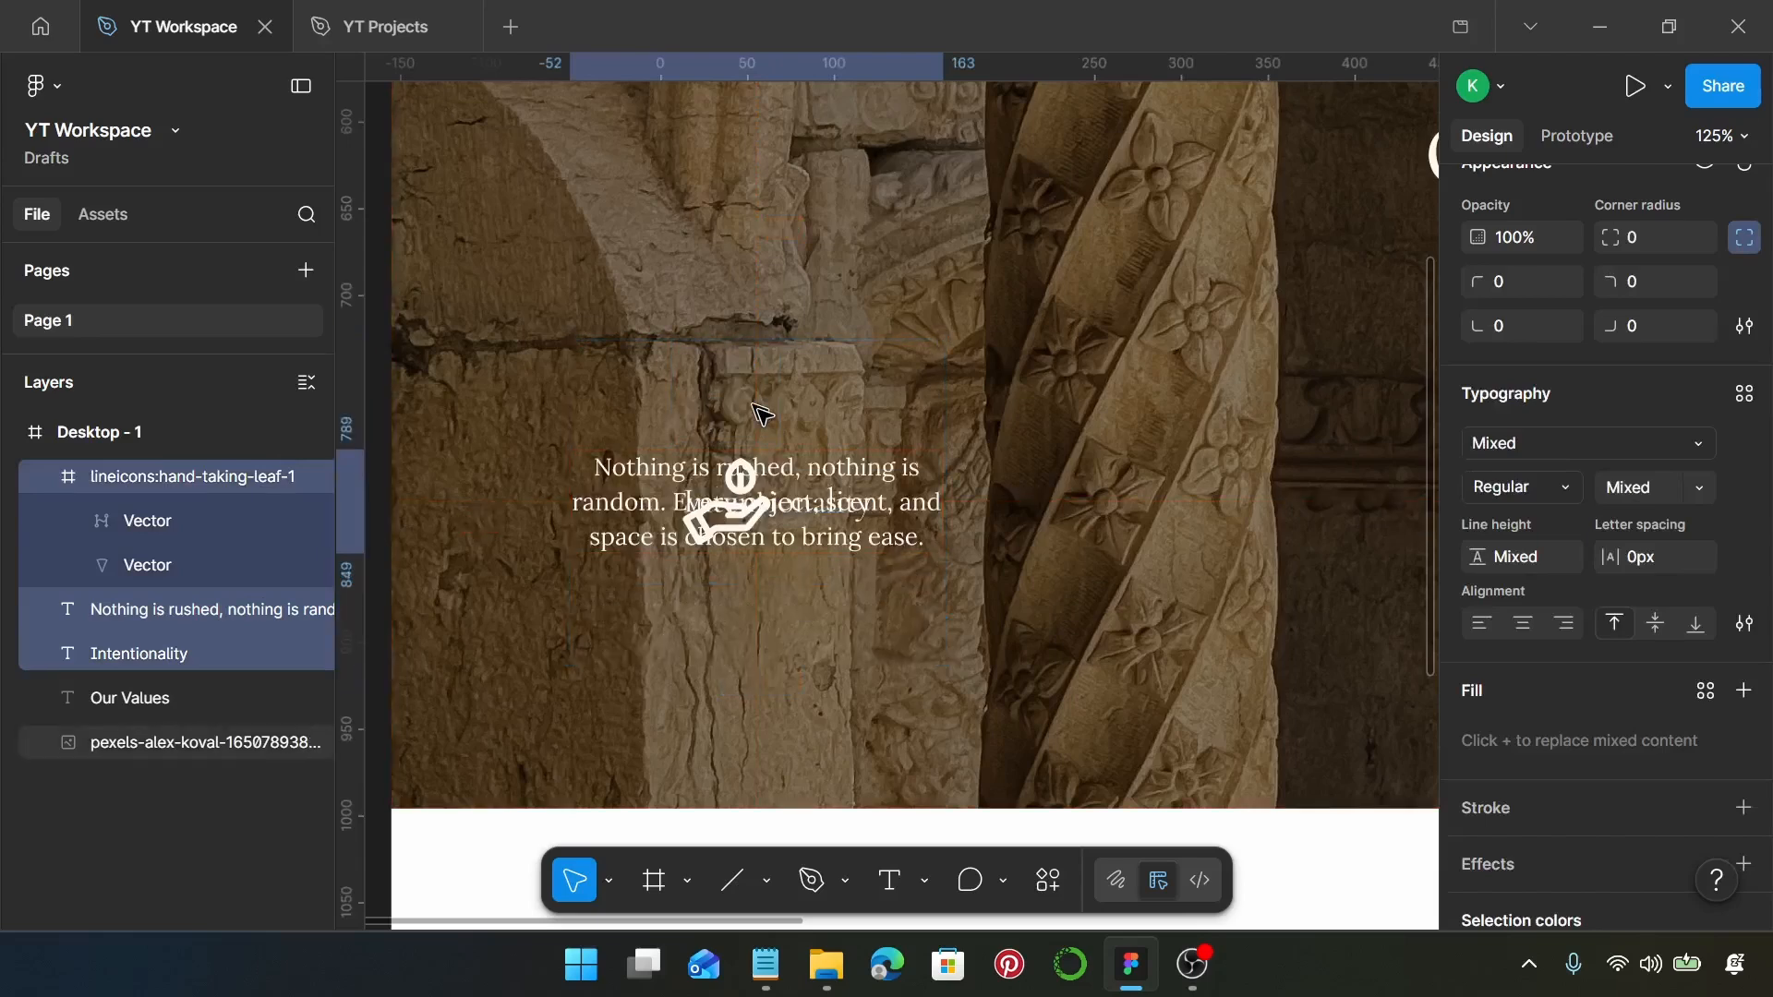
key("ctrl+z")
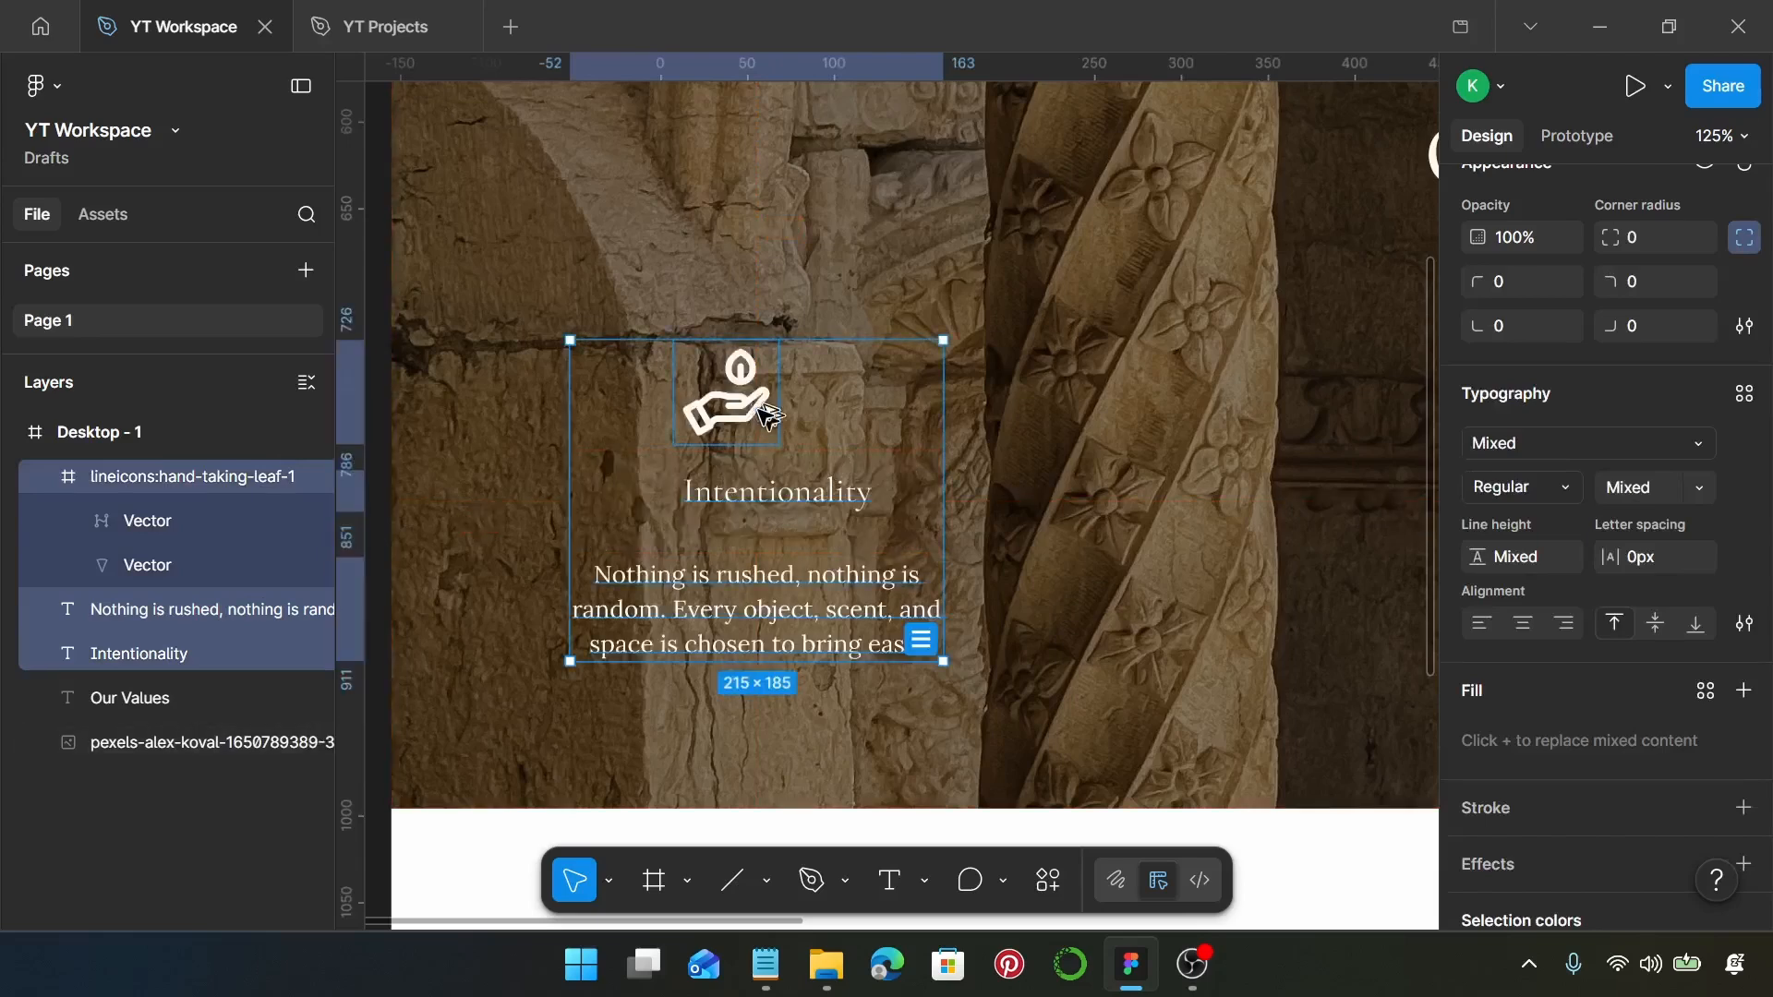
key("alt+h")
scroll(1713, 395, "up", 2)
scroll(1710, 395, "up", 5)
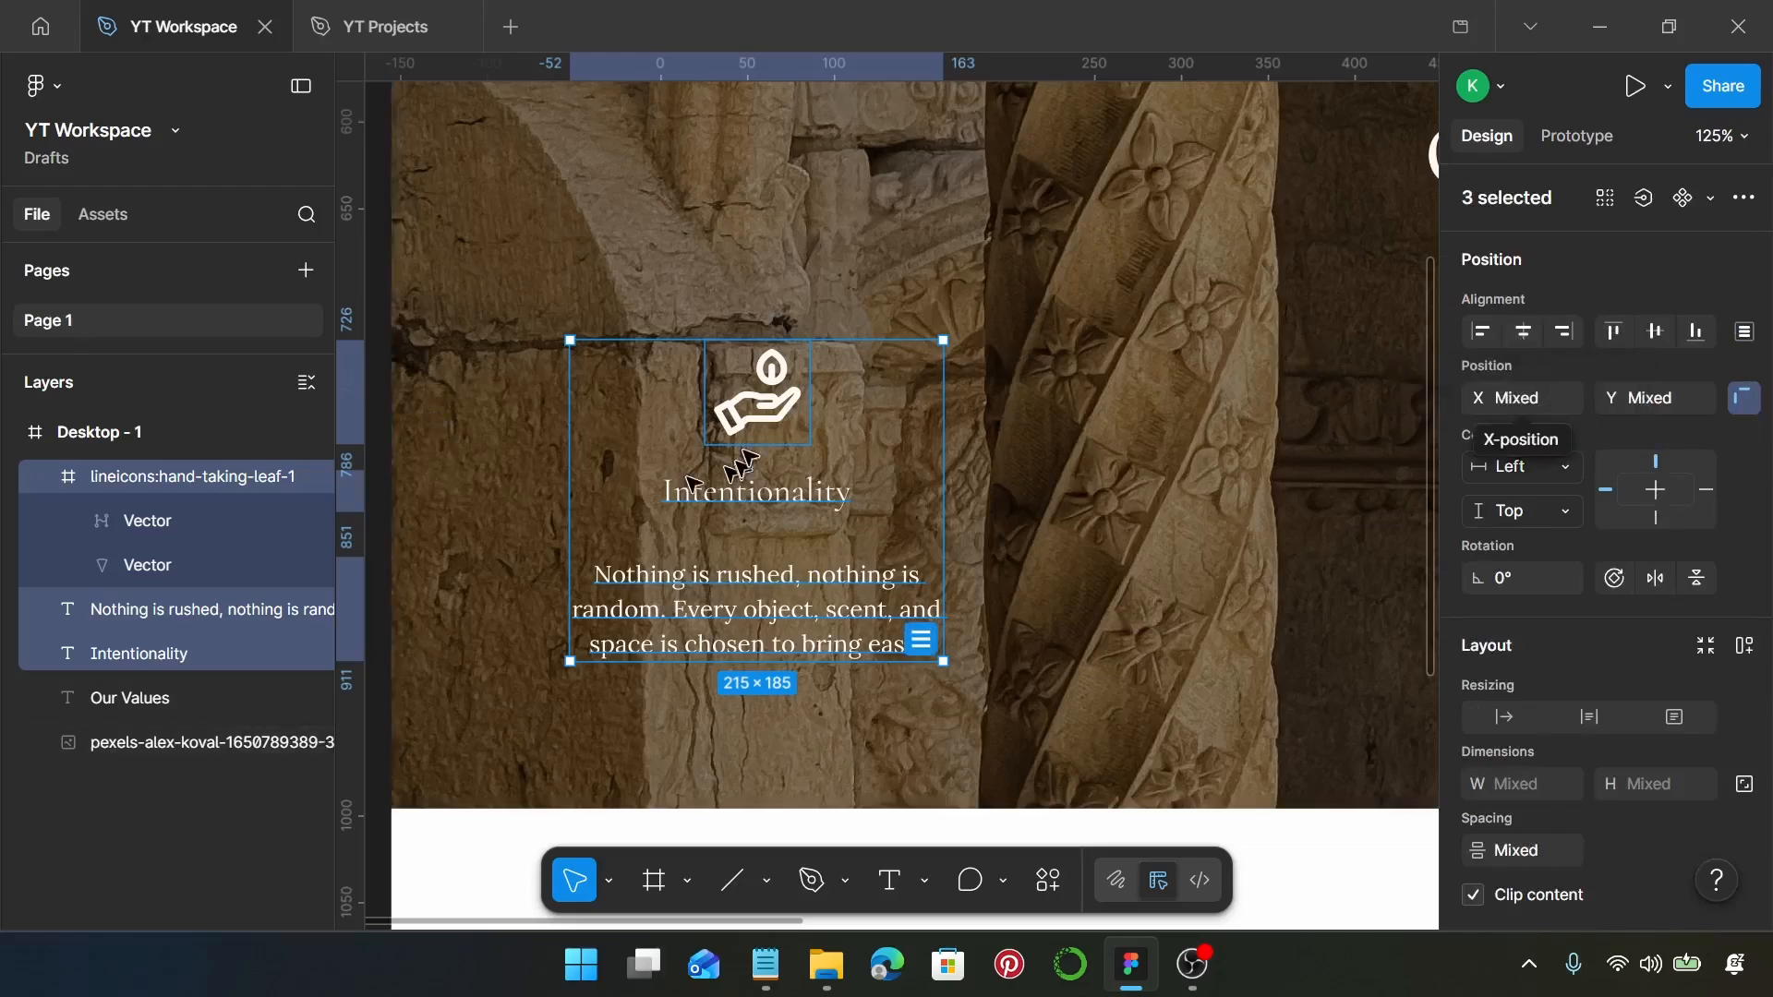
Wrap the icon, title and description in a vertical auto layout frame with a gap of 20.
key("shift+a")
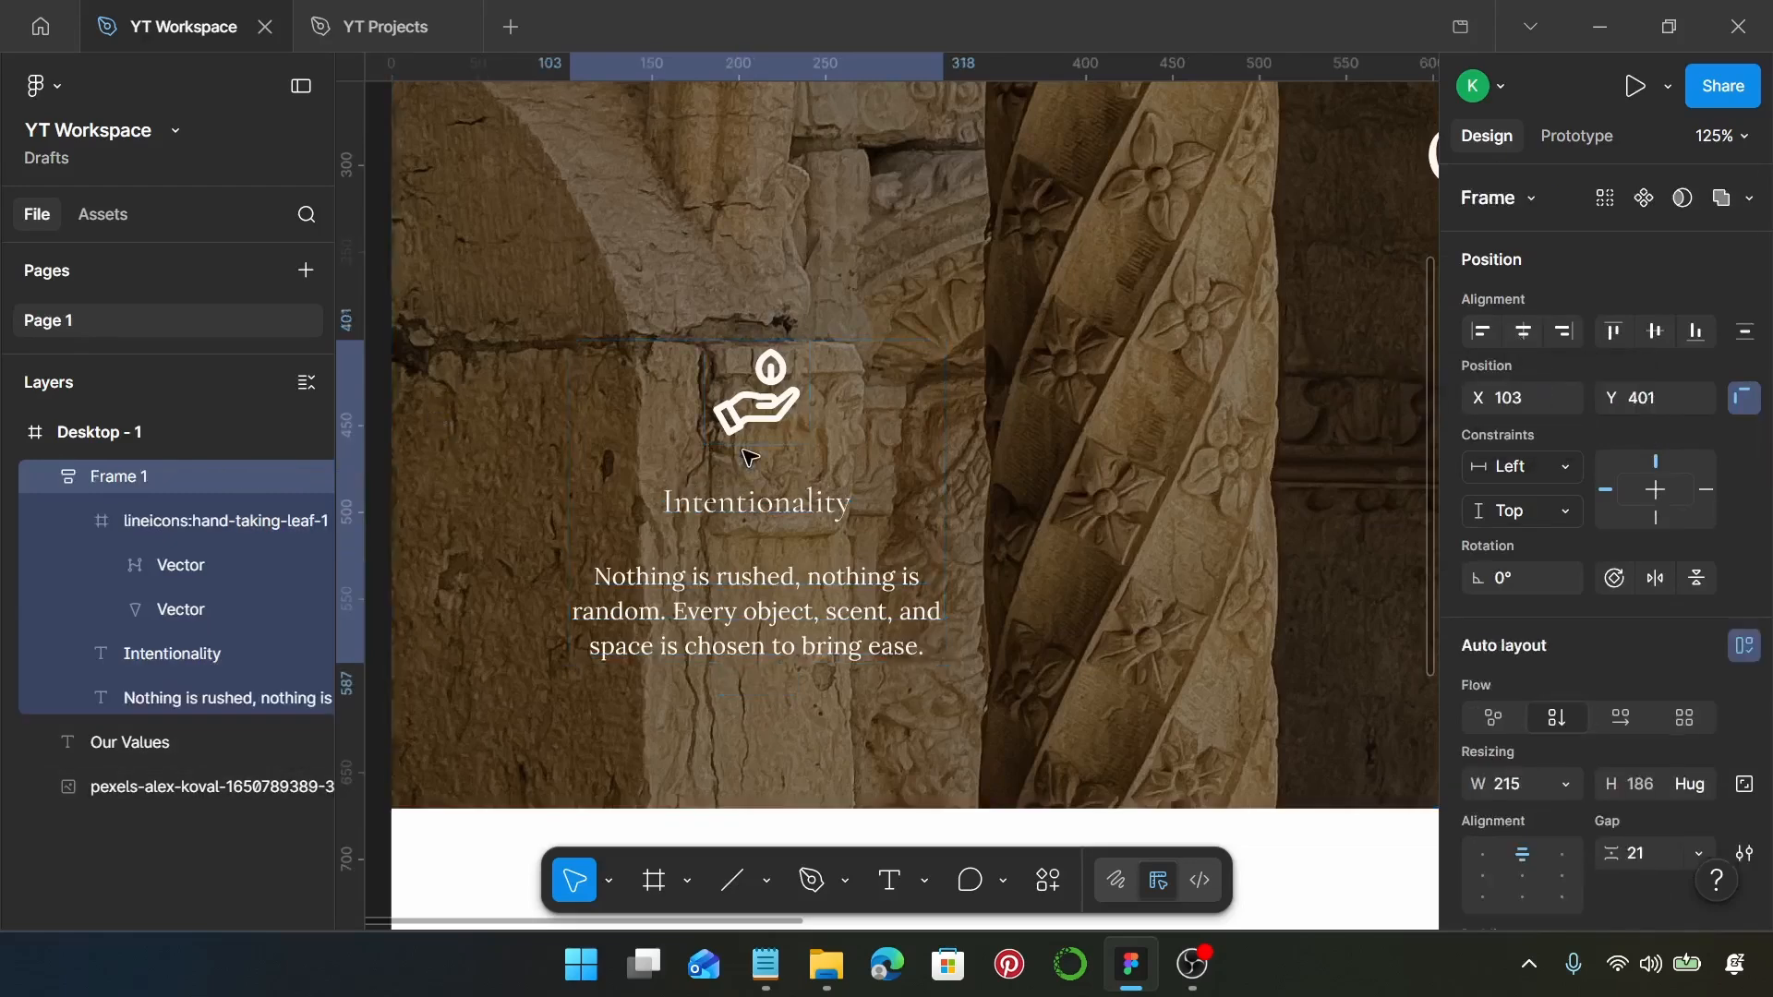
scroll(1576, 757, "down", 3)
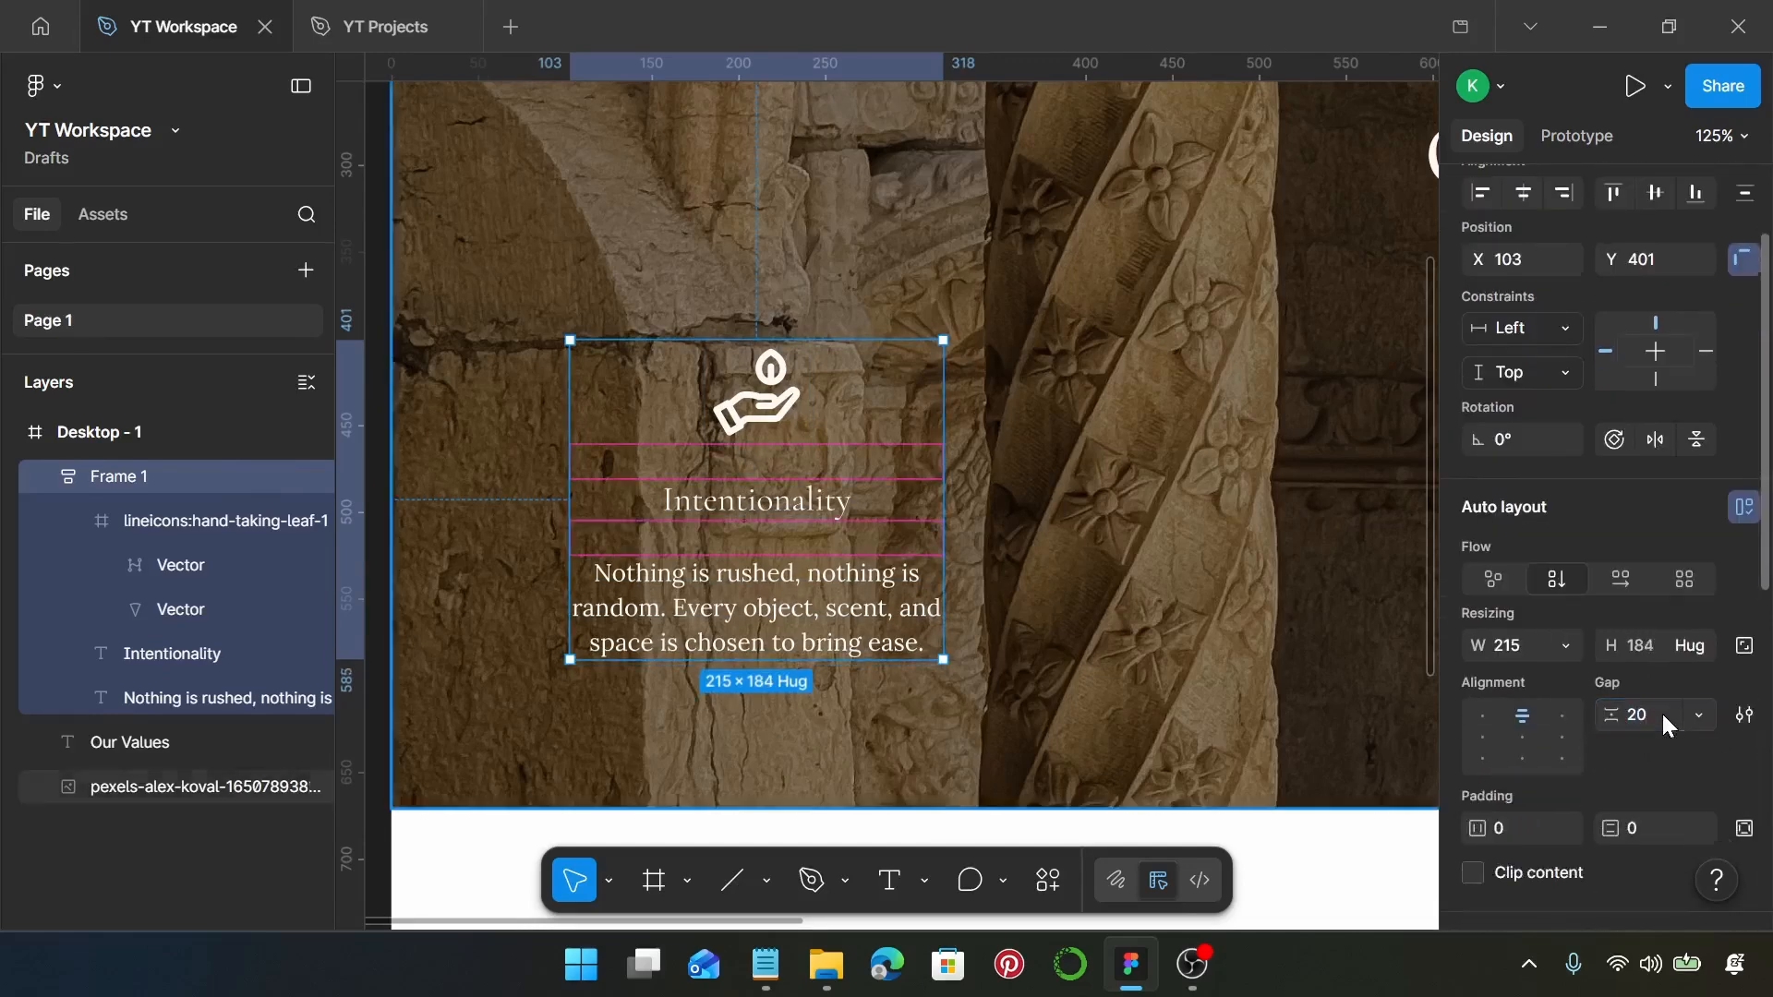
key("Return")
Move the Intentionality item frame to about X 176, Y 399 in the banner.
left_click_drag(793, 387, 913, 385)
scroll(914, 385, "down", 3)
scroll(909, 386, "right", 3)
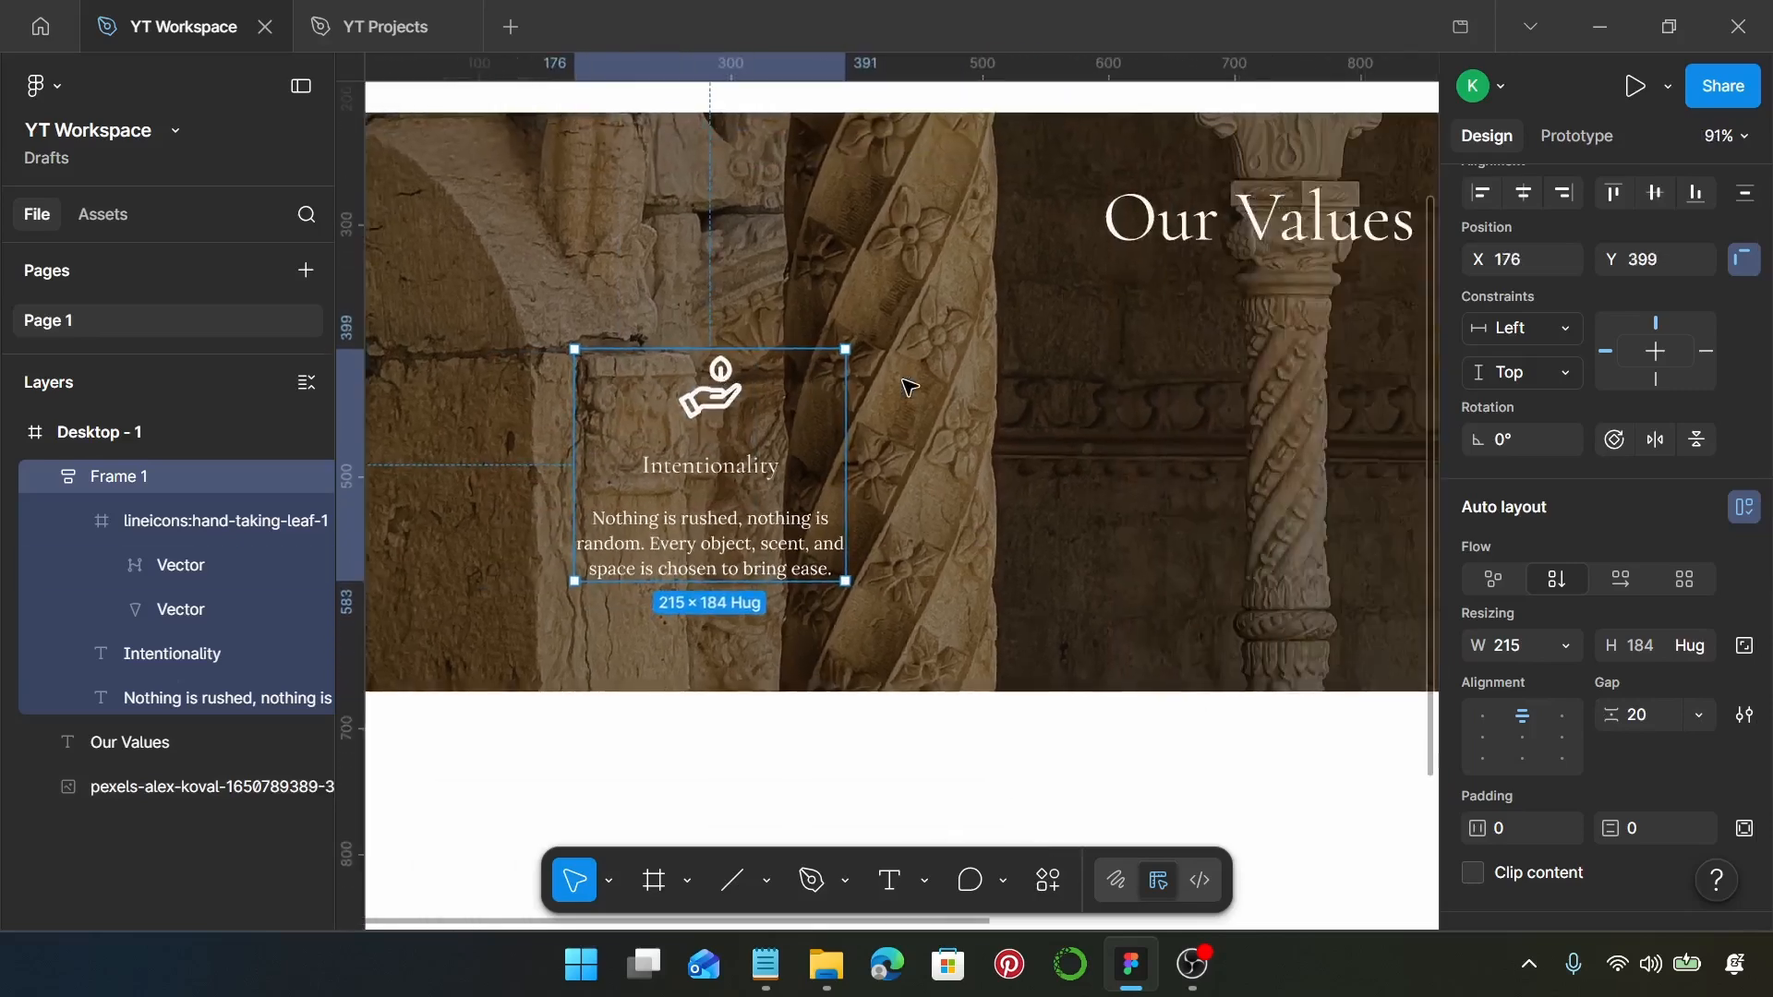
Duplicate the Intentionality item to its right and nudge the copy to X 417 at Y 399.
scroll(903, 384, "down", 3)
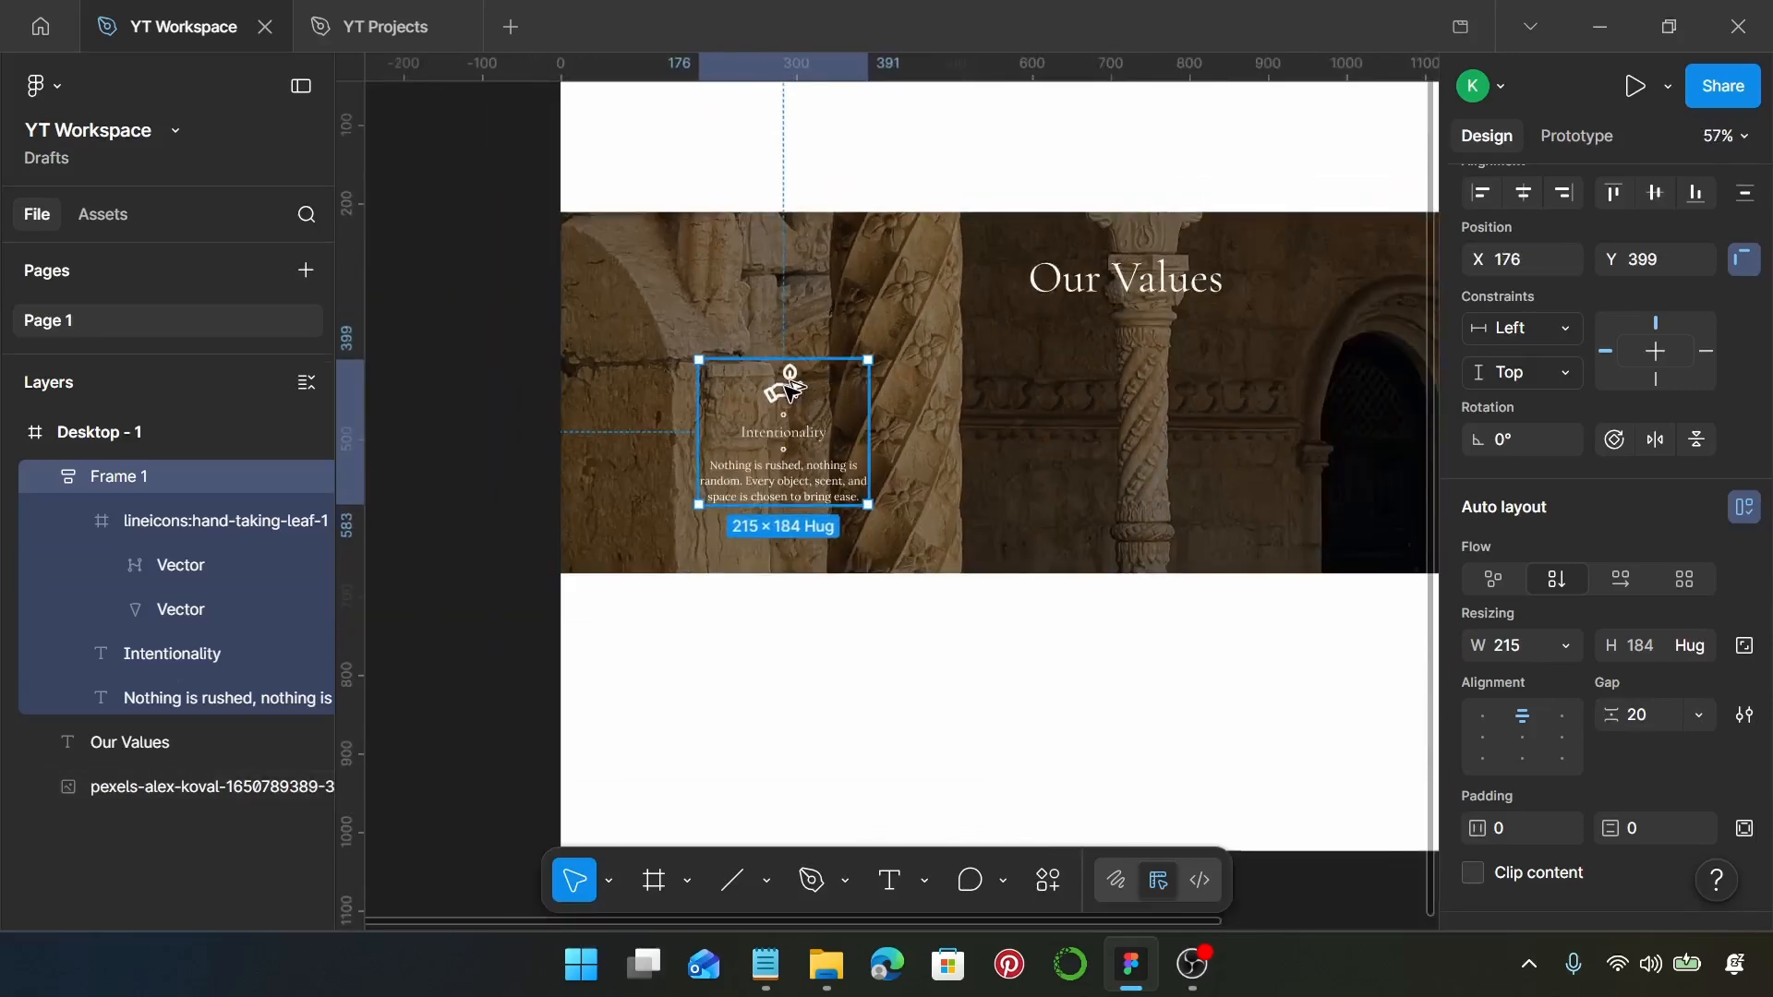
left_click_drag(792, 393, 948, 392)
scroll(946, 393, "up", 1)
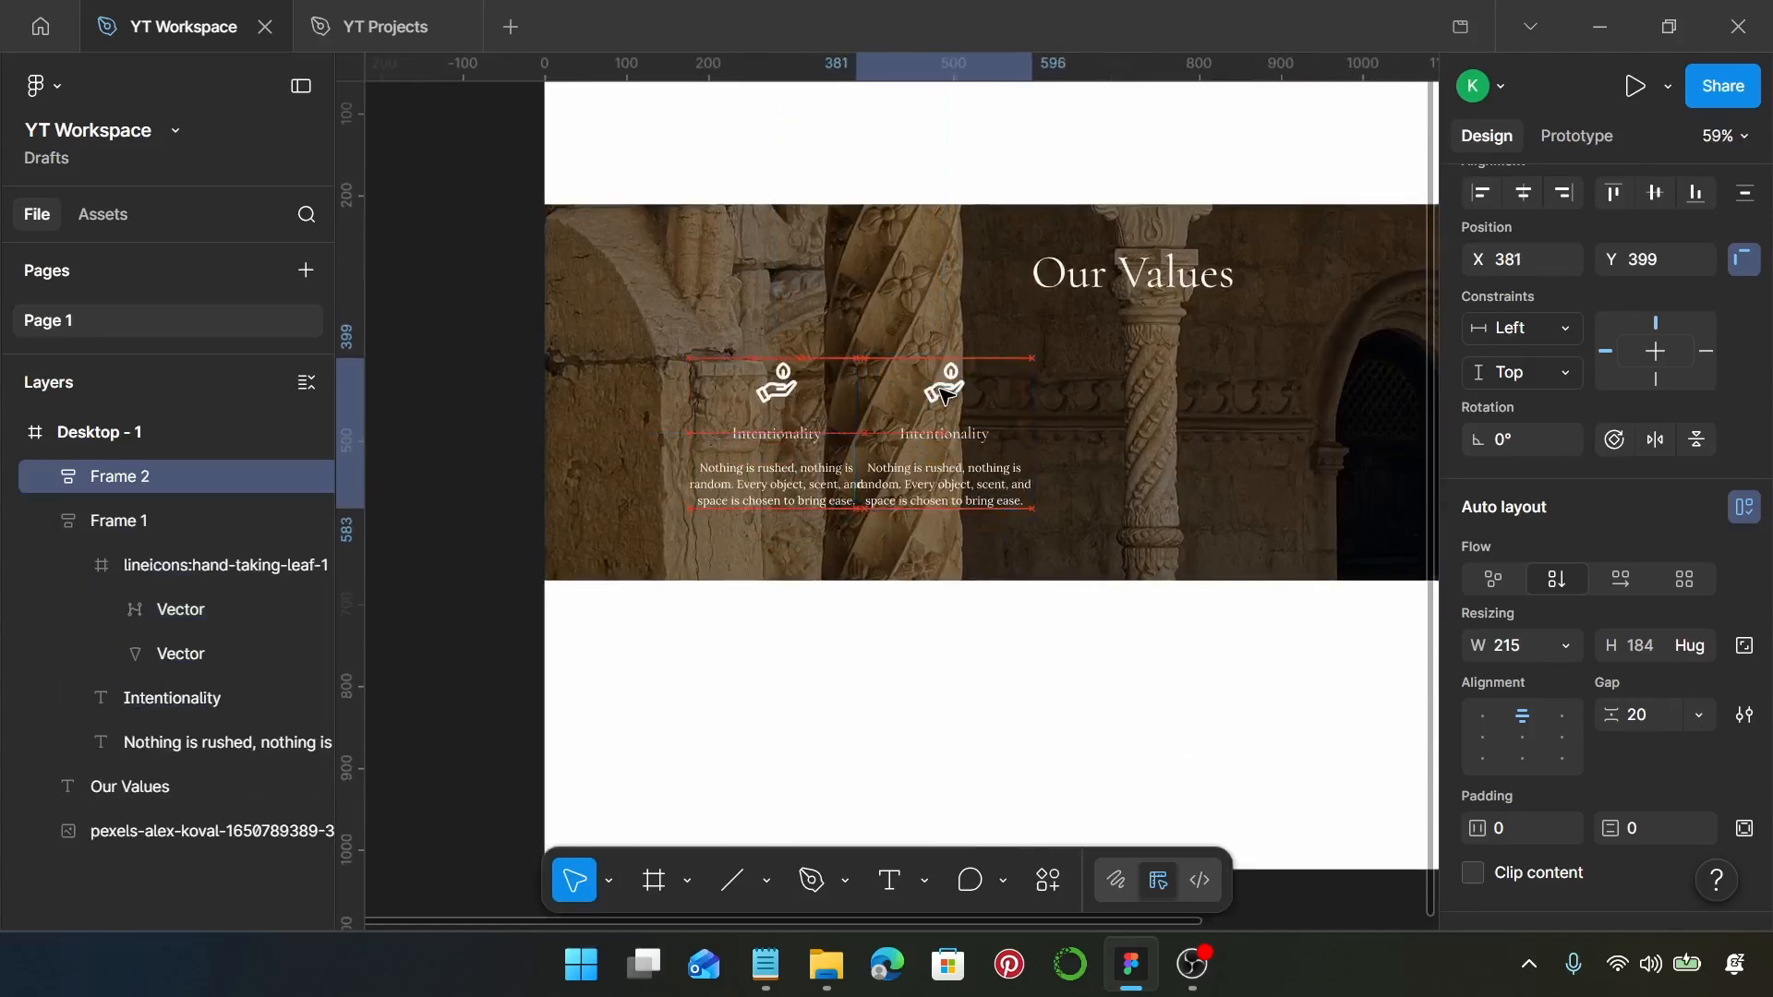
key("Right")
key("Right")
key("Right")
key("Right")
key("Right")
key("Right")
key("Right")
key("Right")
key("Right")
key("Right")
key("Right")
key("Right")
key("Right")
key("Right")
key("Right")
key("Right")
key("Right")
key("Right")
key("Right")
key("Right")
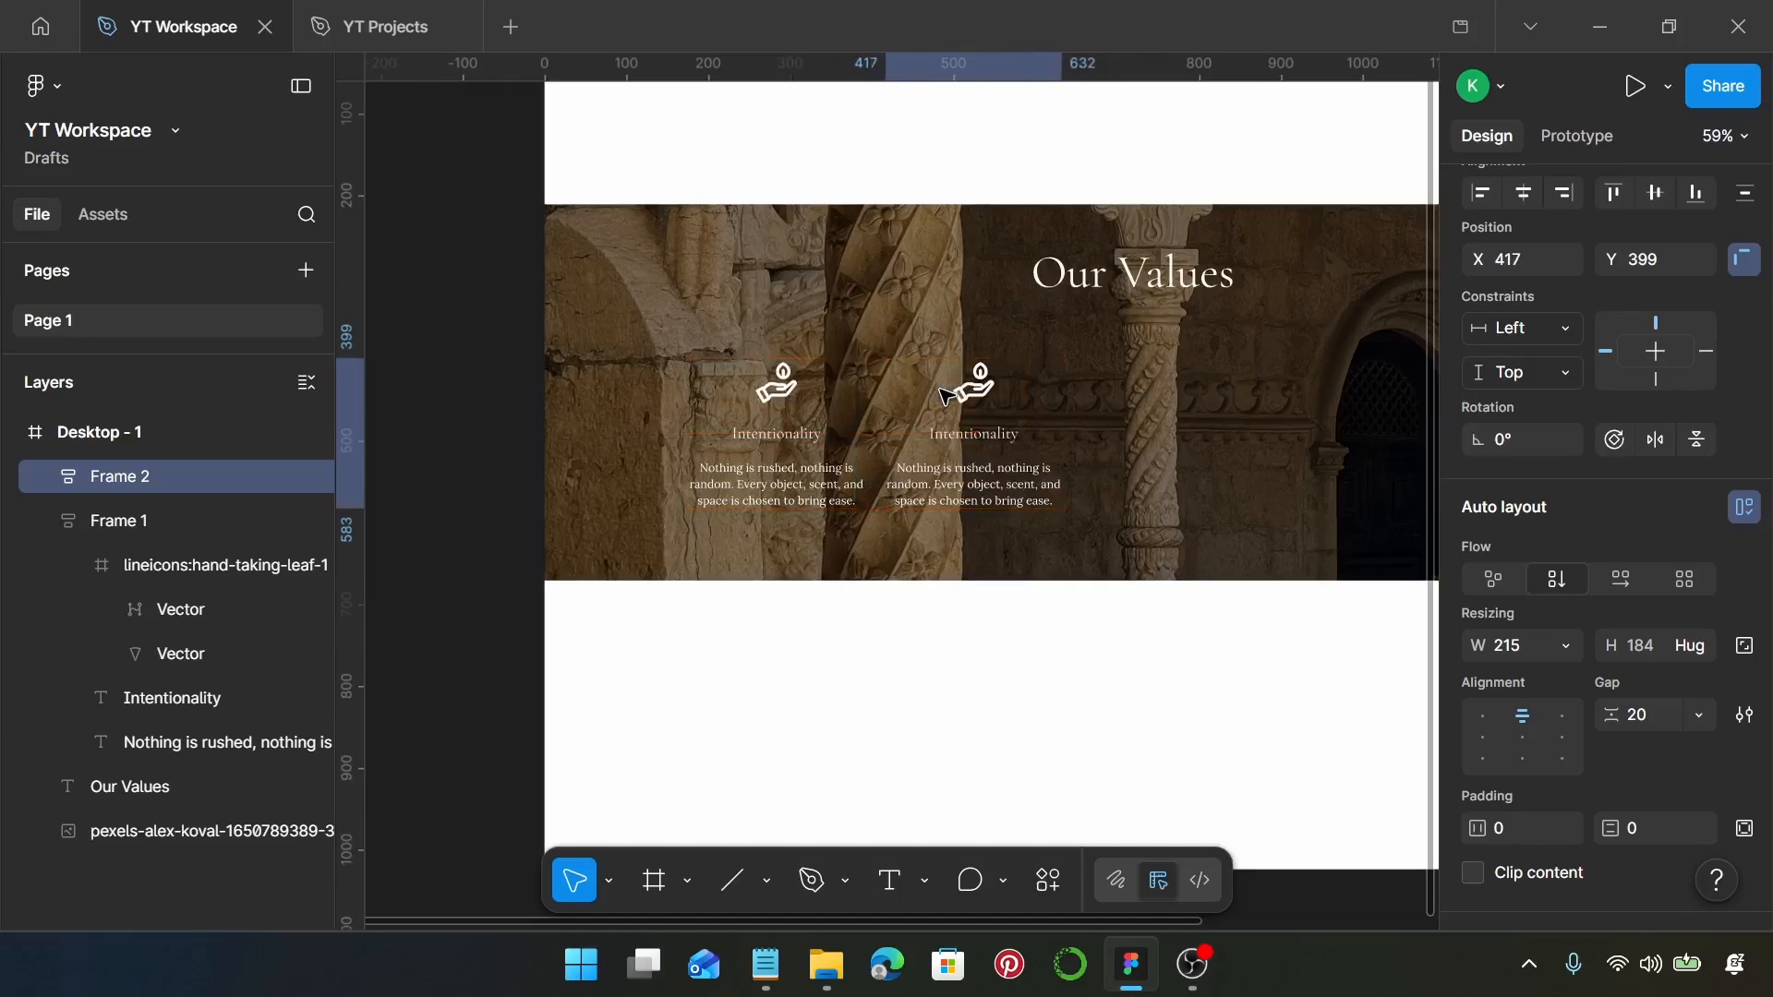
Duplicate the value item twice more to the right, placing the copies at X 669 and X 921 with Y 399.
scroll(946, 395, "right", 5)
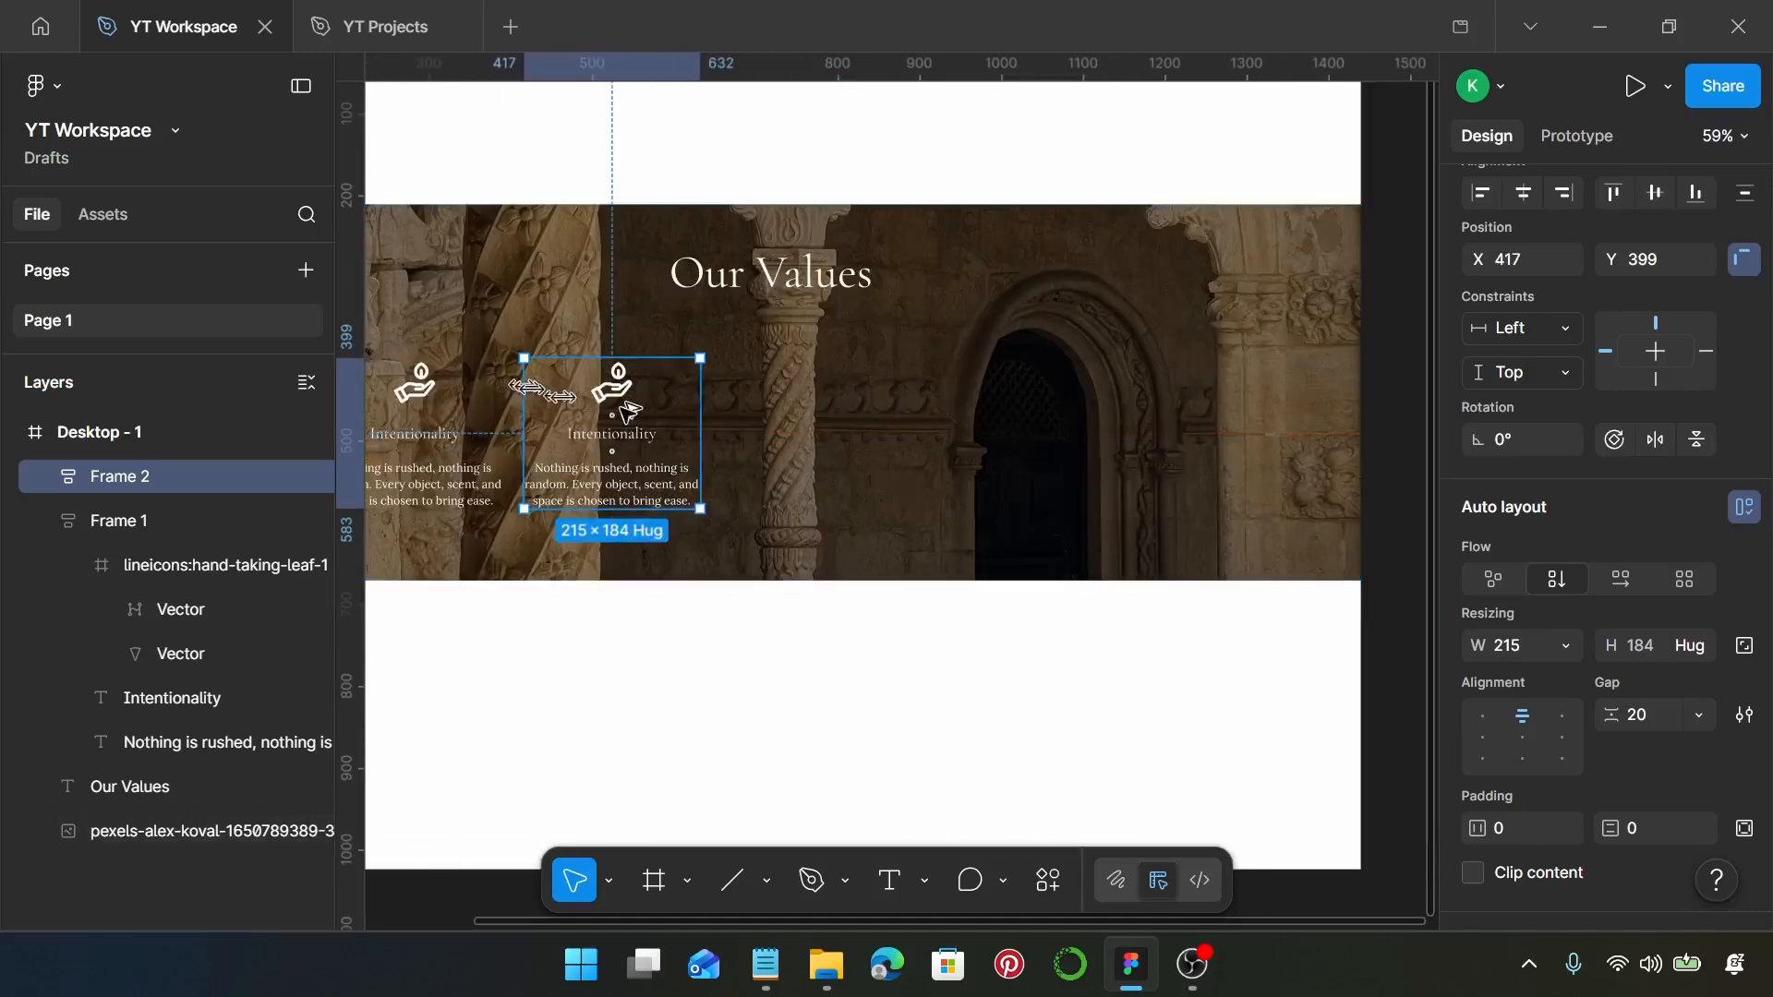
left_click_drag(627, 409, 1034, 397)
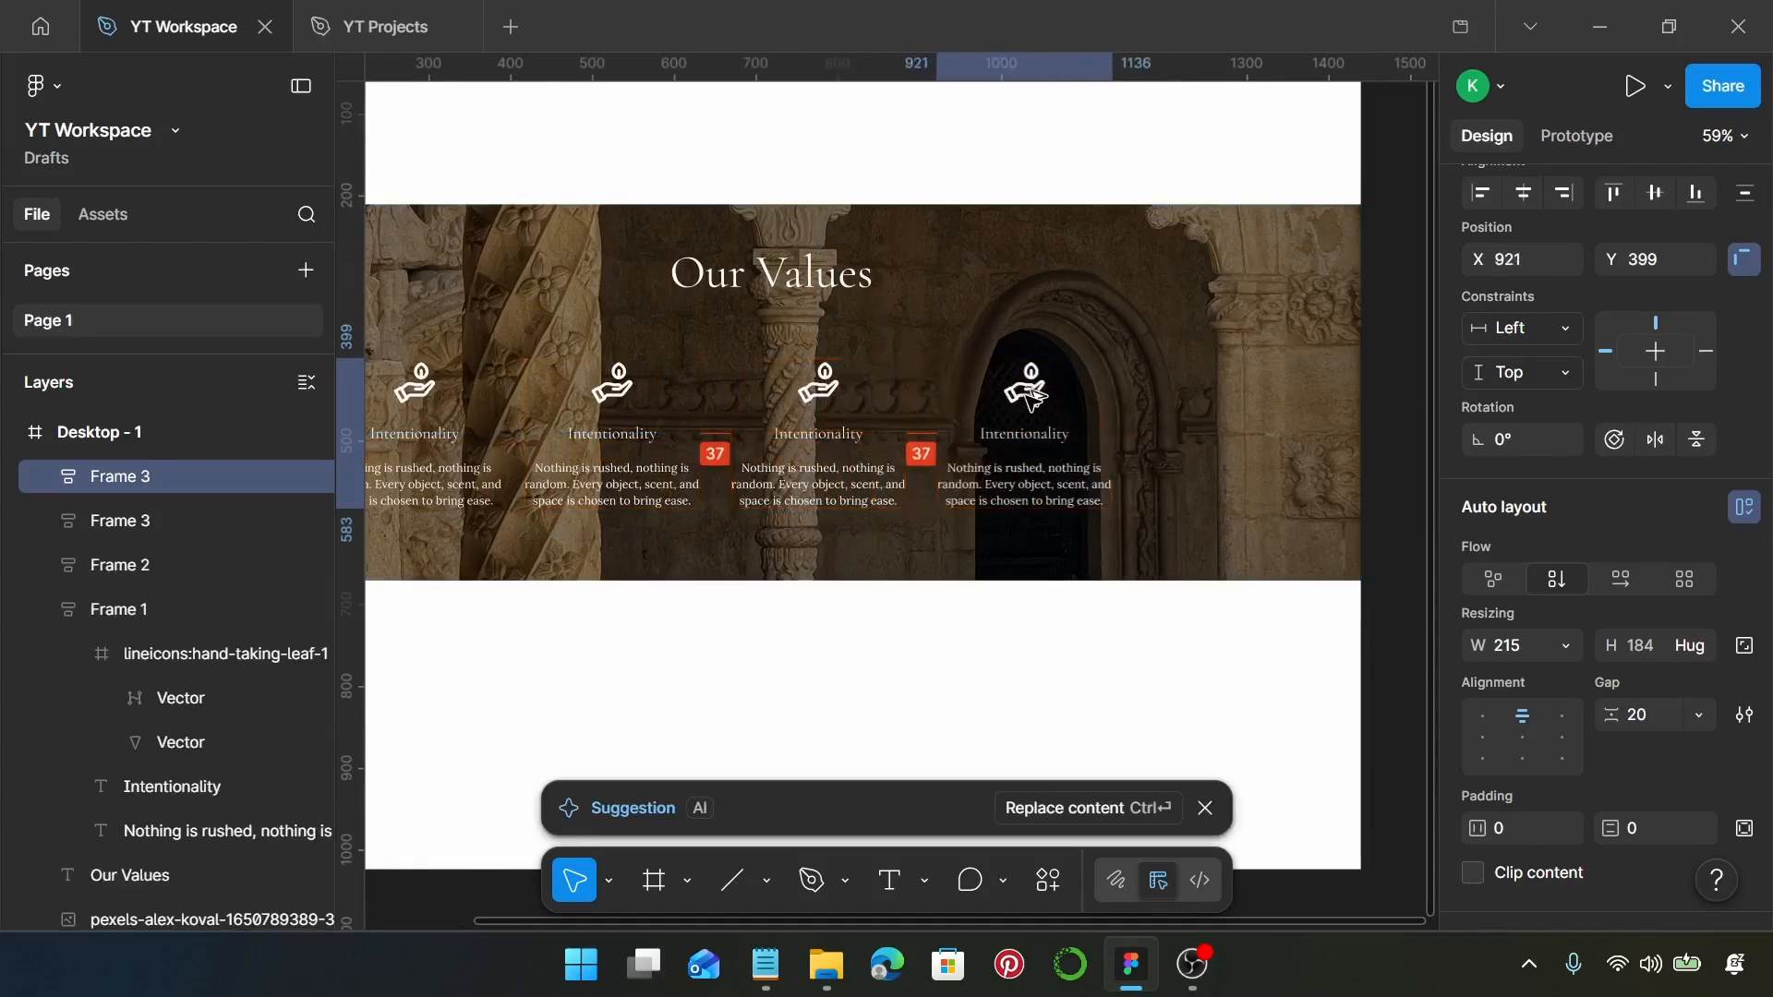
scroll(1034, 397, "left", 2)
key("ctrl+z")
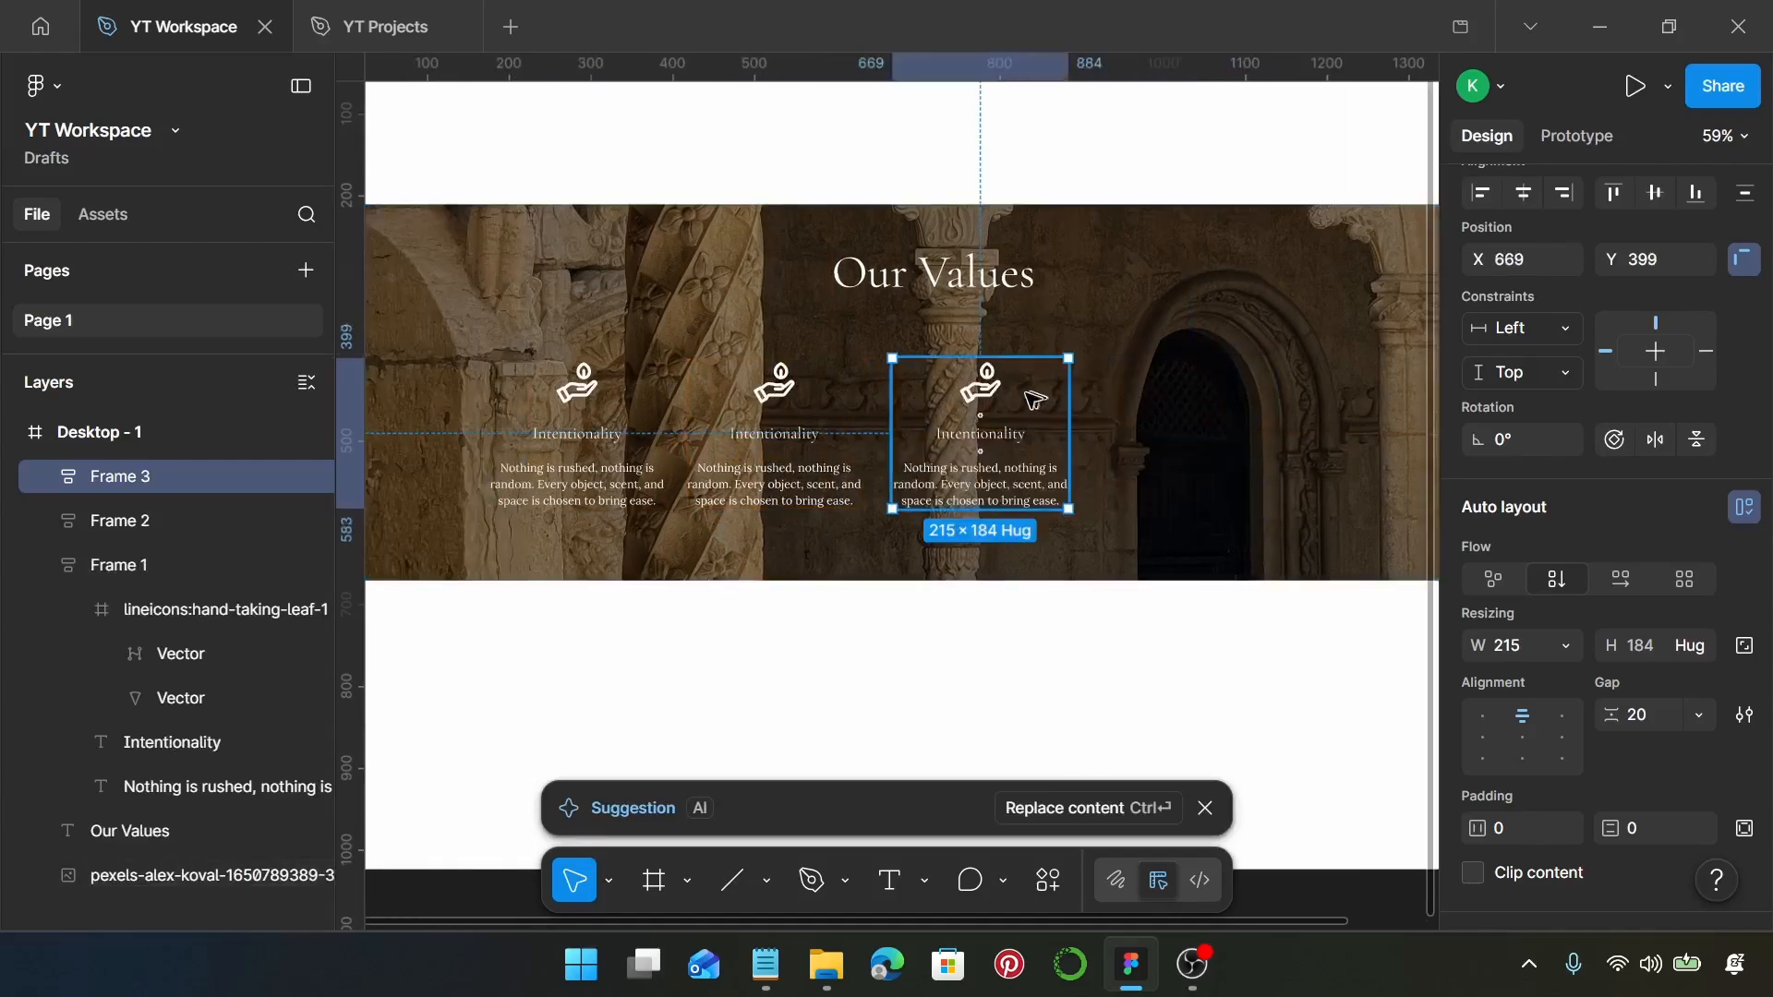
left_click_drag(977, 404, 1192, 415)
scroll(1179, 442, "up", 2)
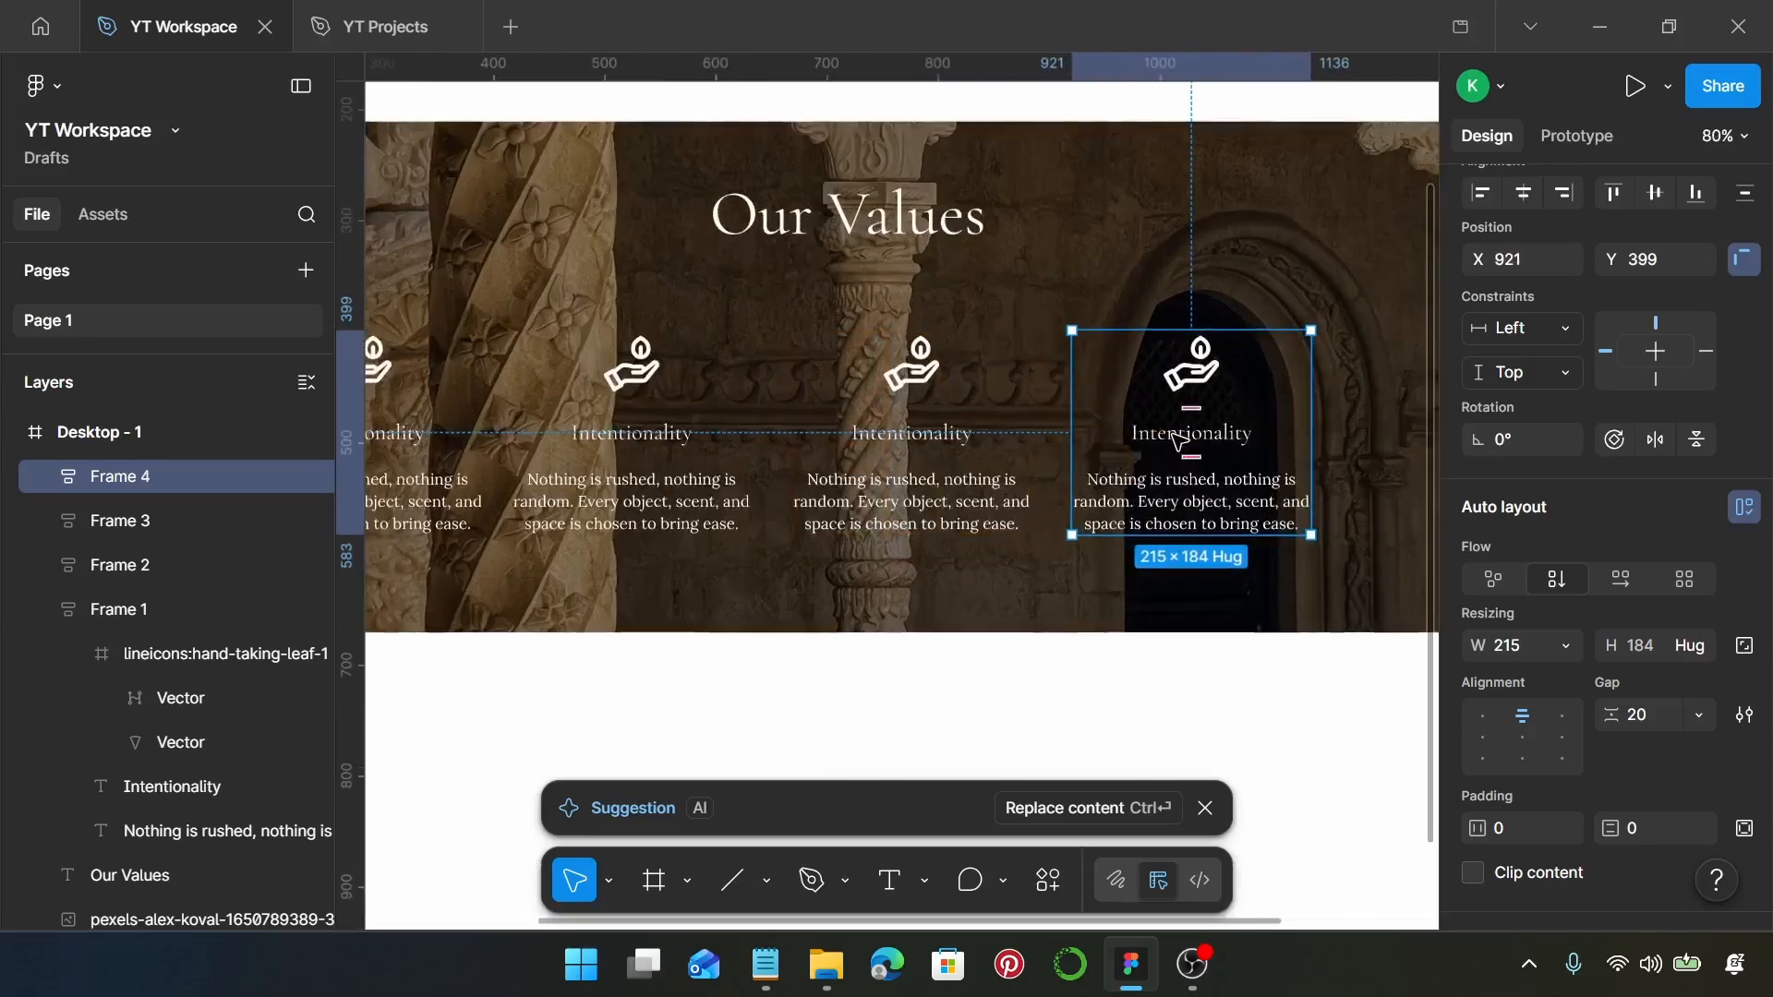
Select all four value items and set the horizontal spacing between them to 24.
scroll(1179, 442, "down", 1)
scroll(1179, 443, "left", 1)
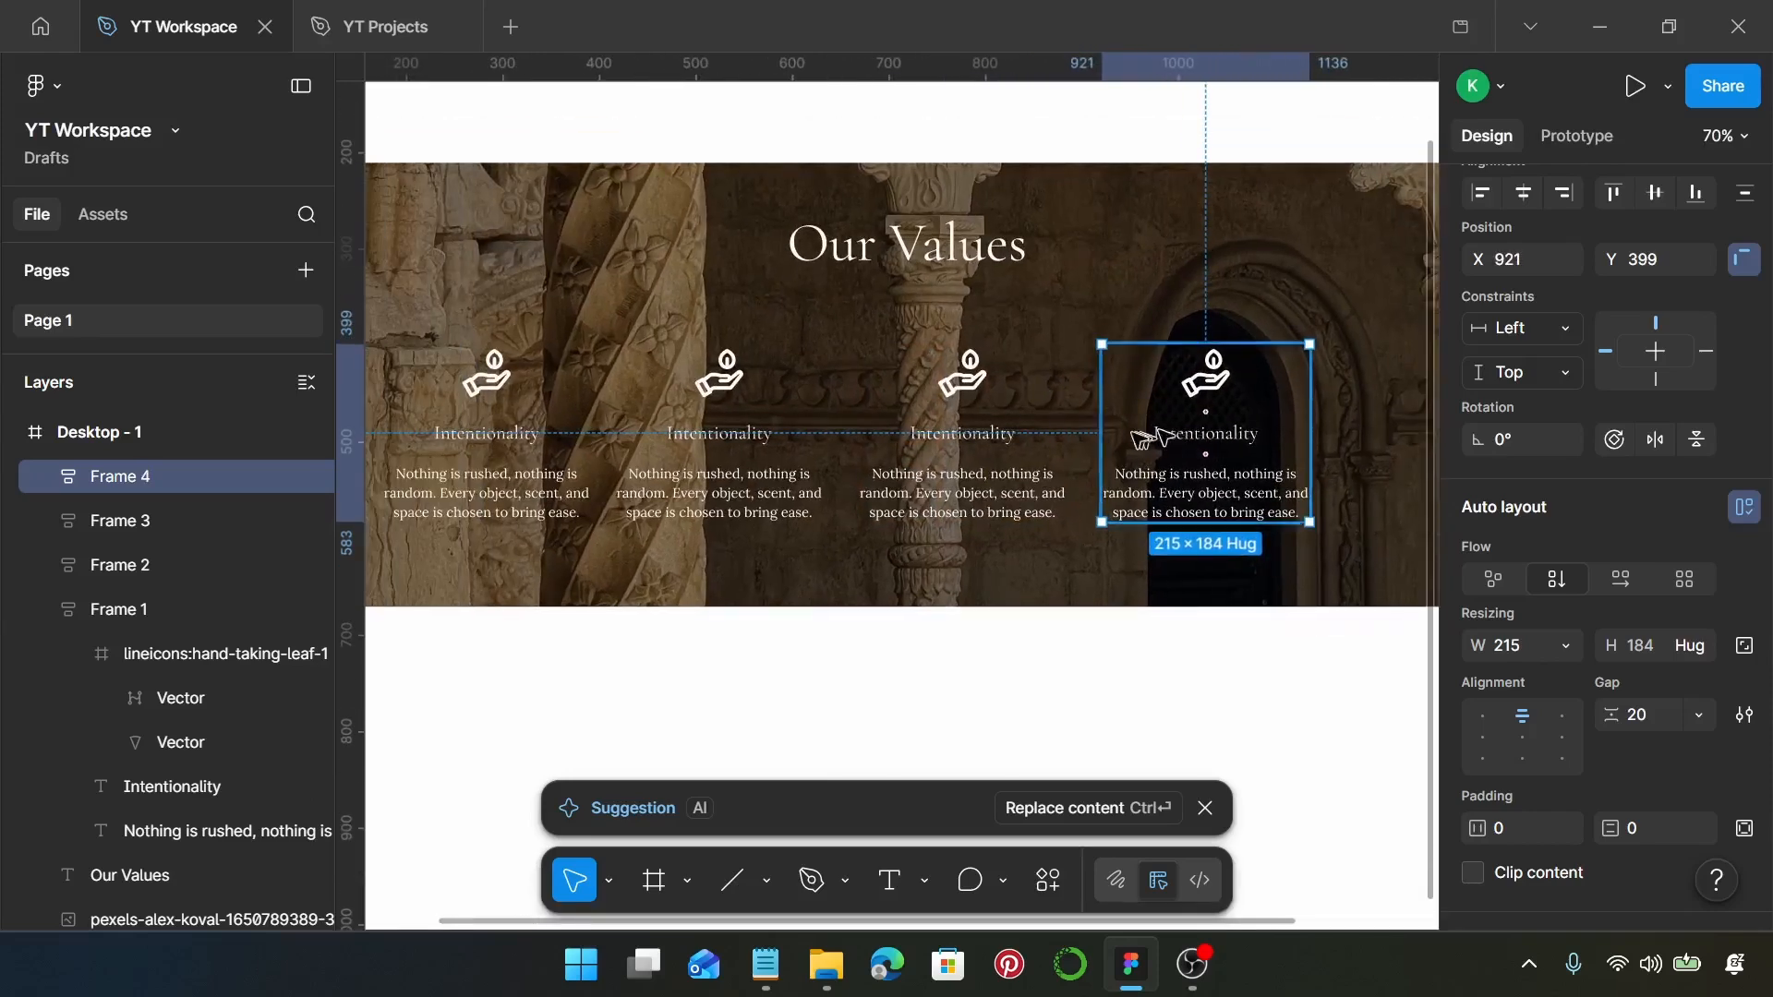
left_click(992, 440, "shift")
left_click(730, 434, "shift")
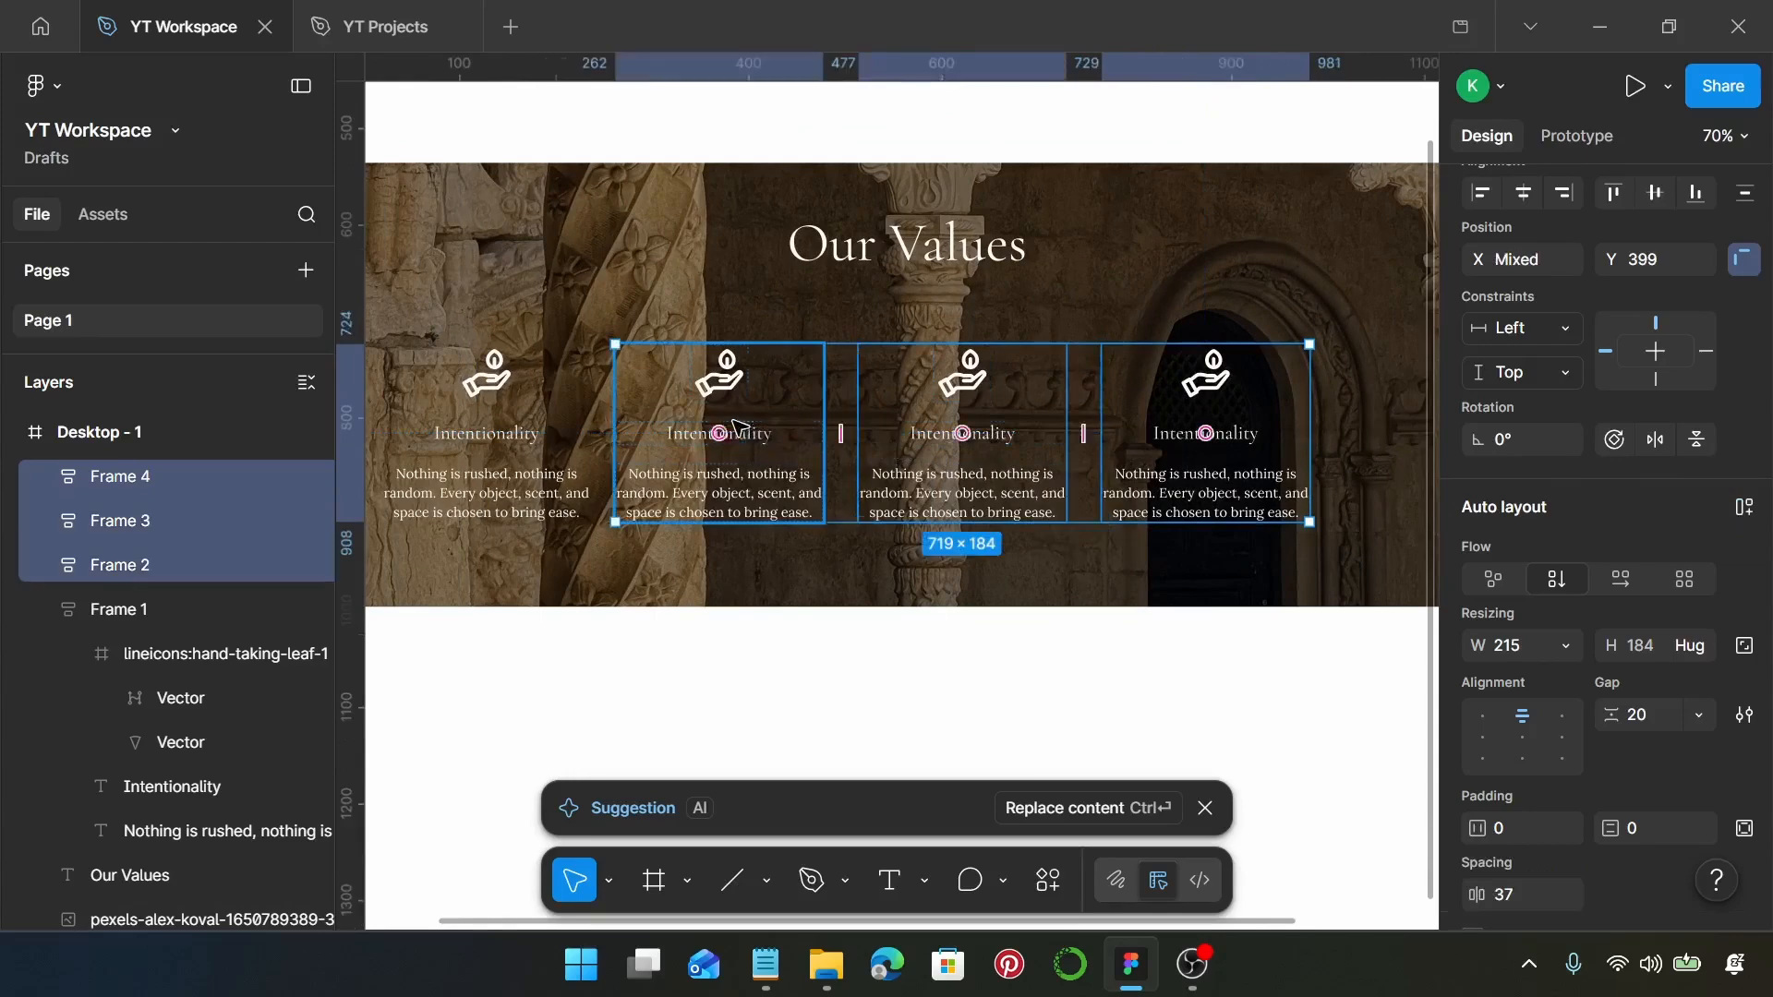
left_click(452, 424, "shift")
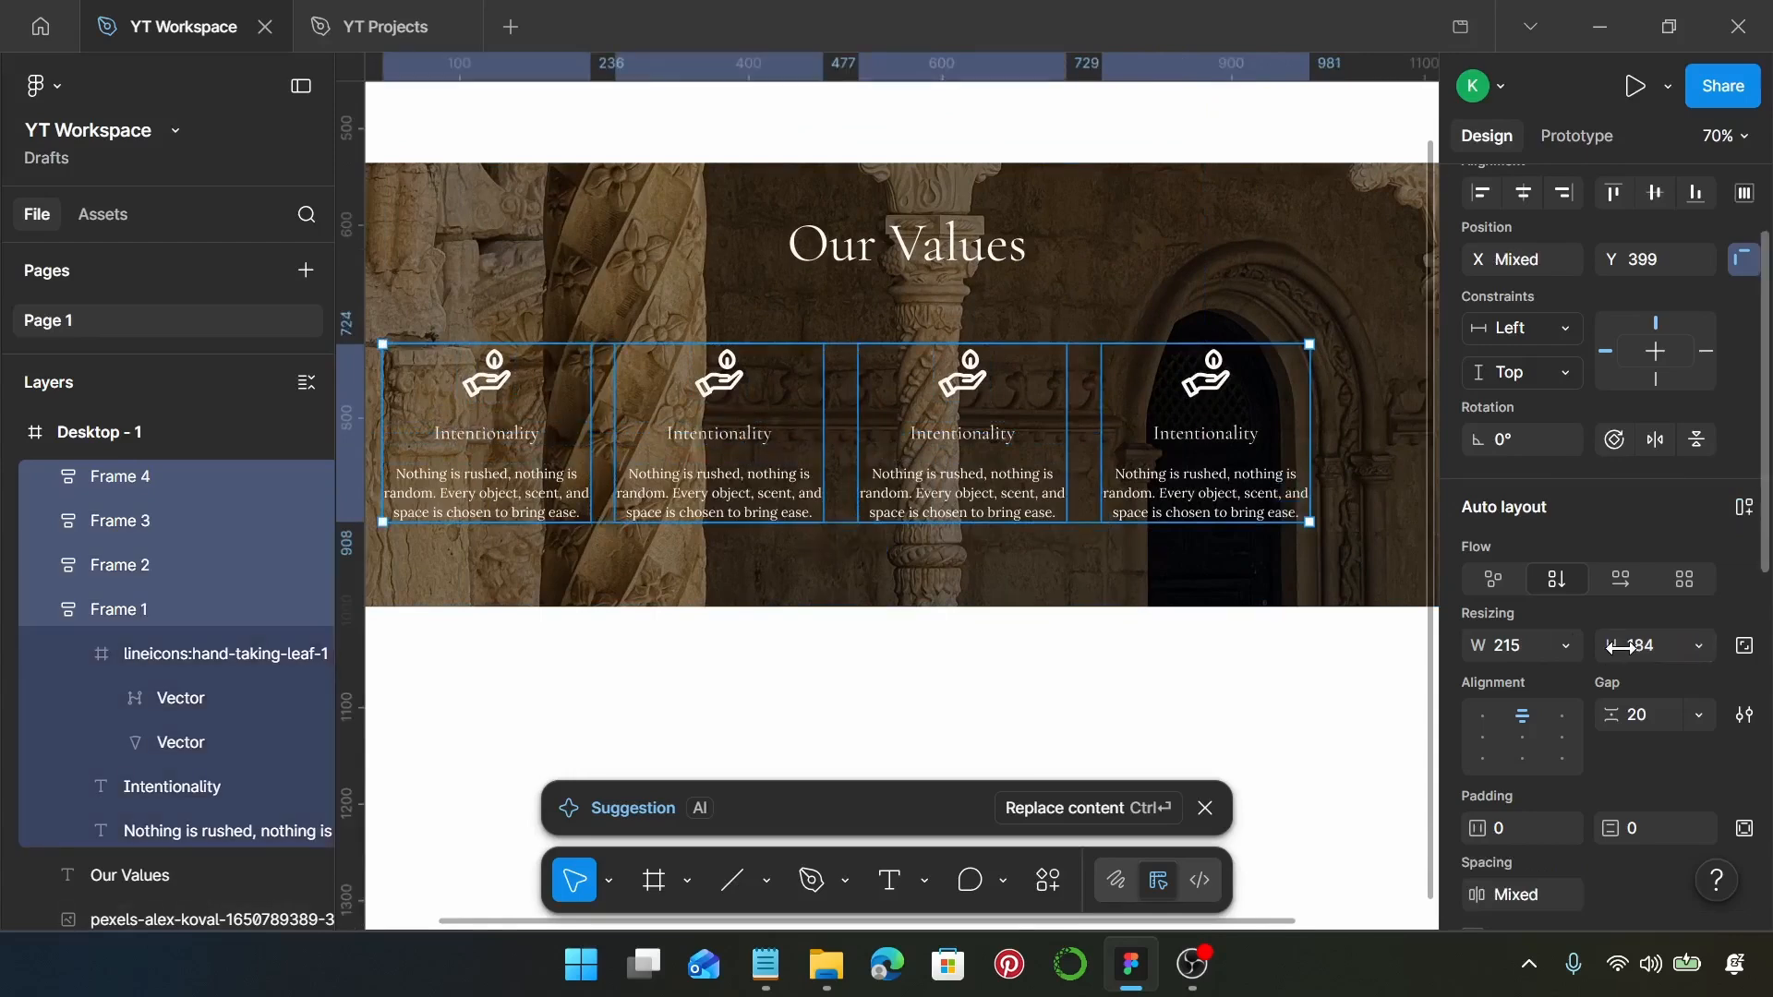
scroll(1622, 648, "down", 3)
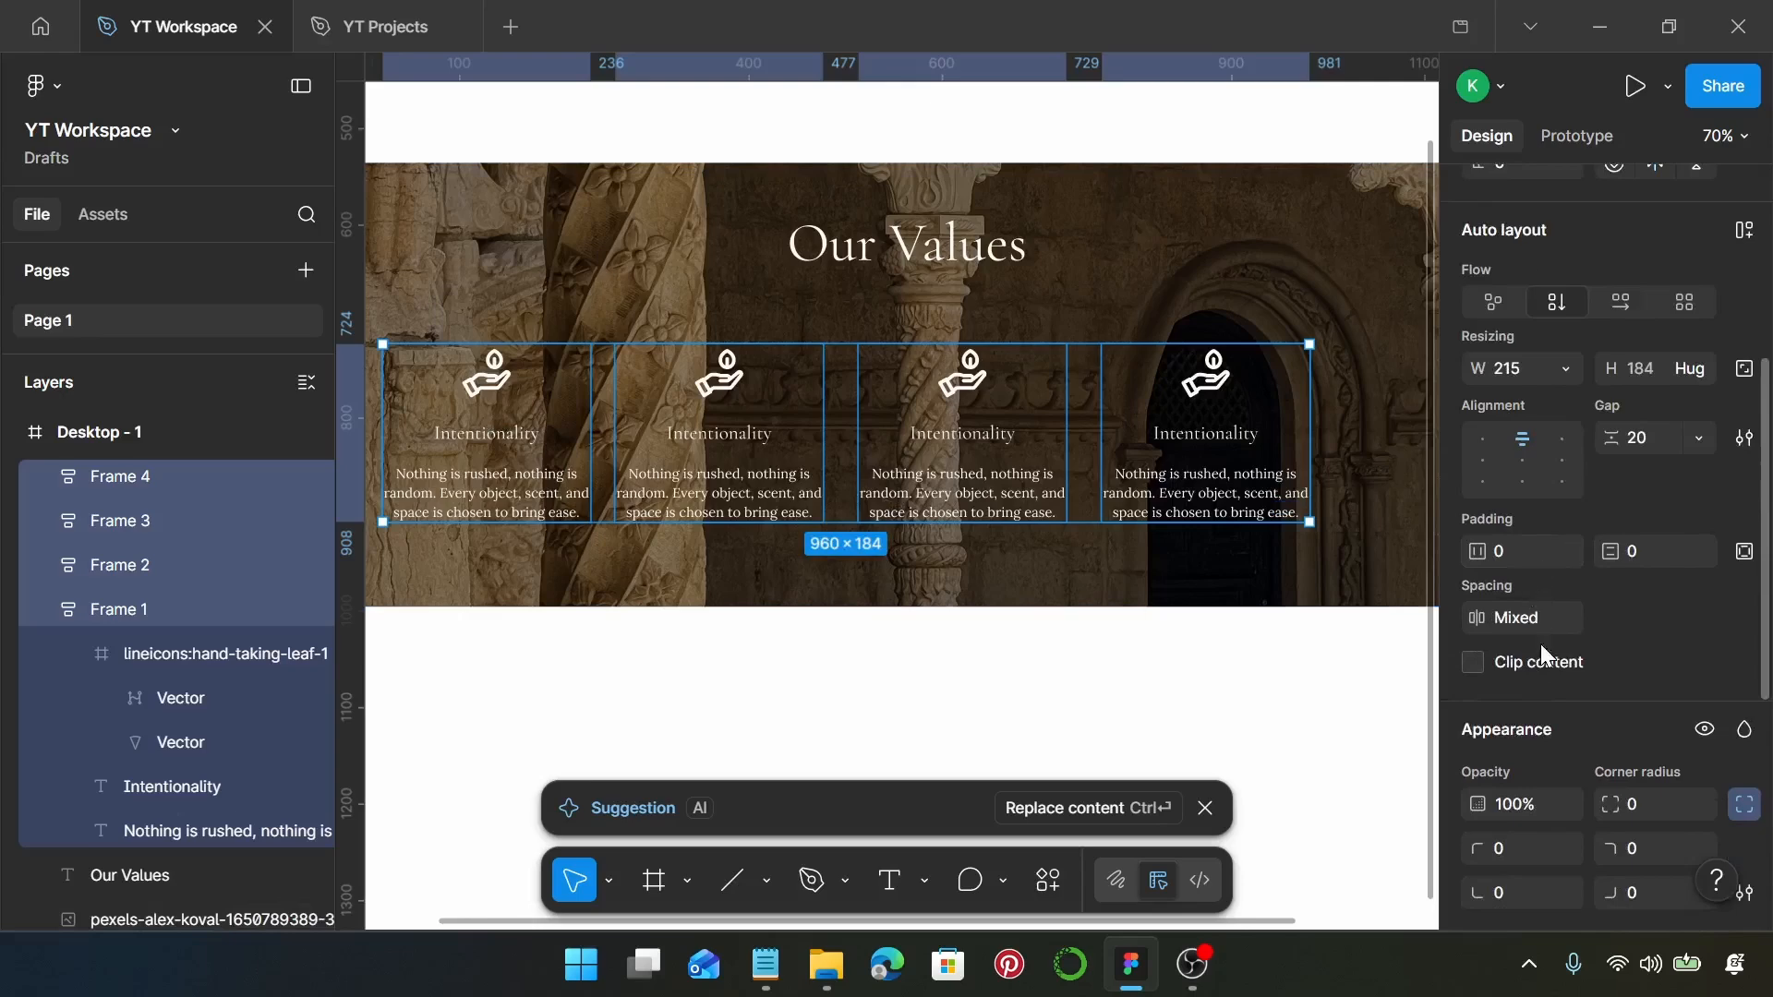
left_click(1542, 623)
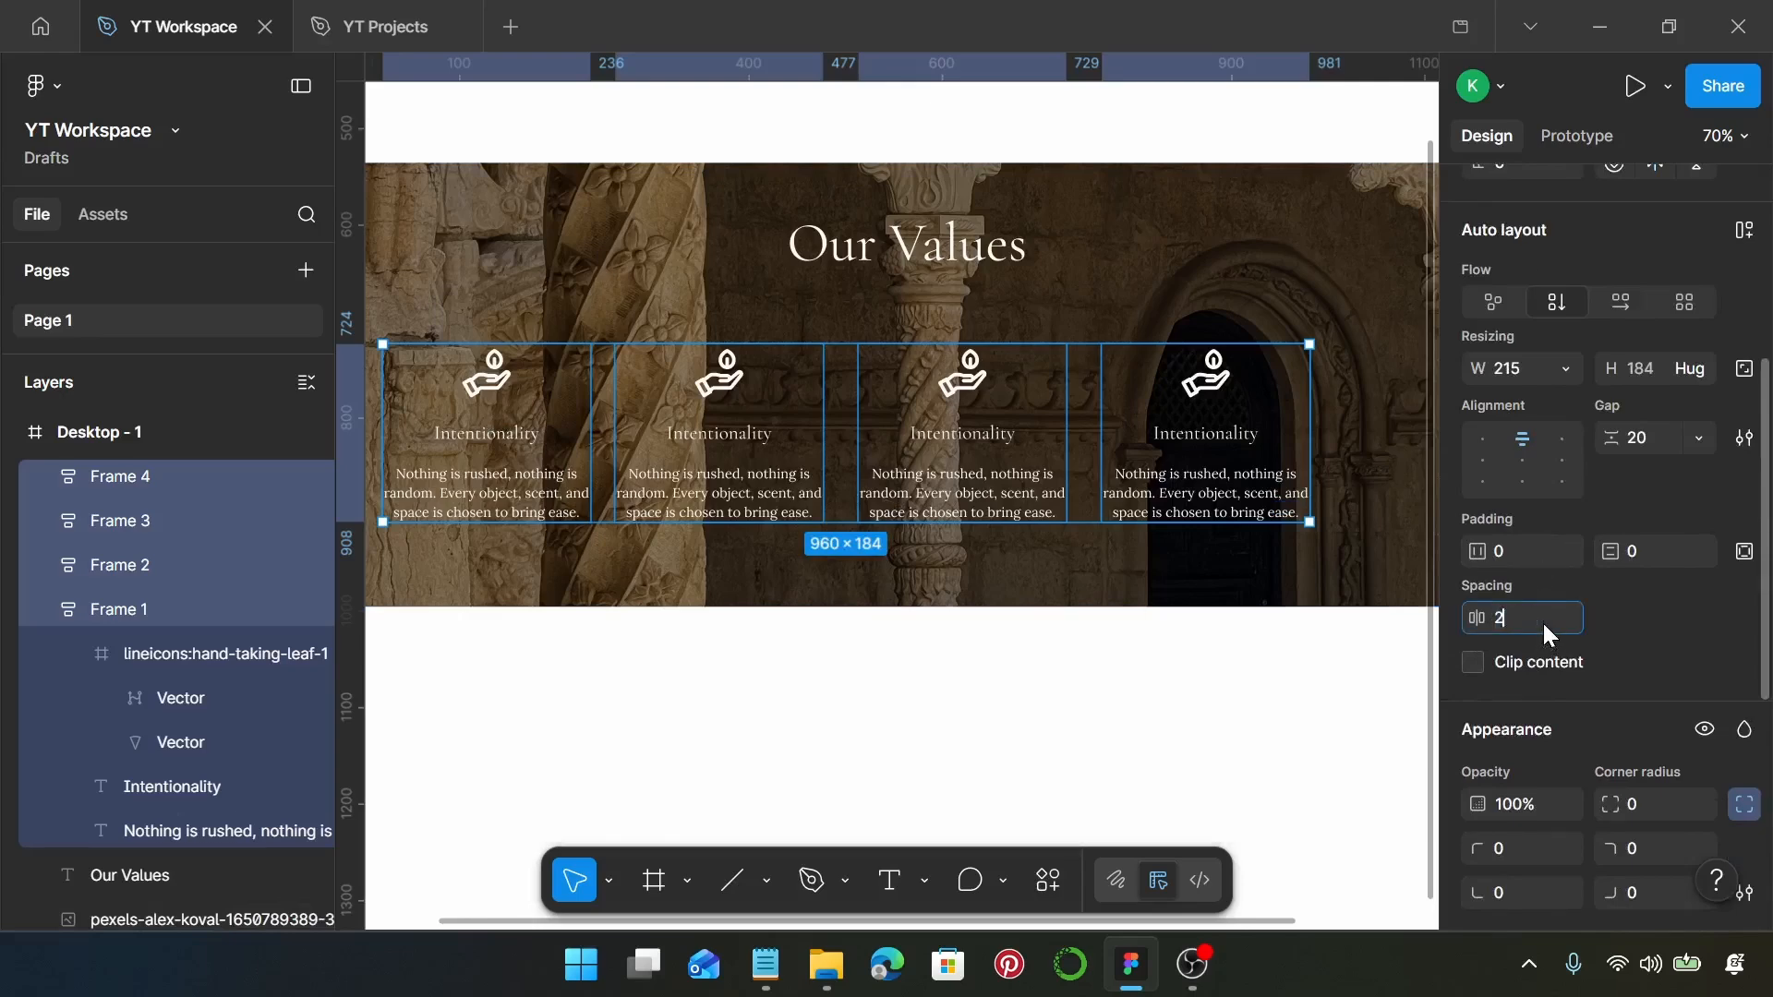
key("Return")
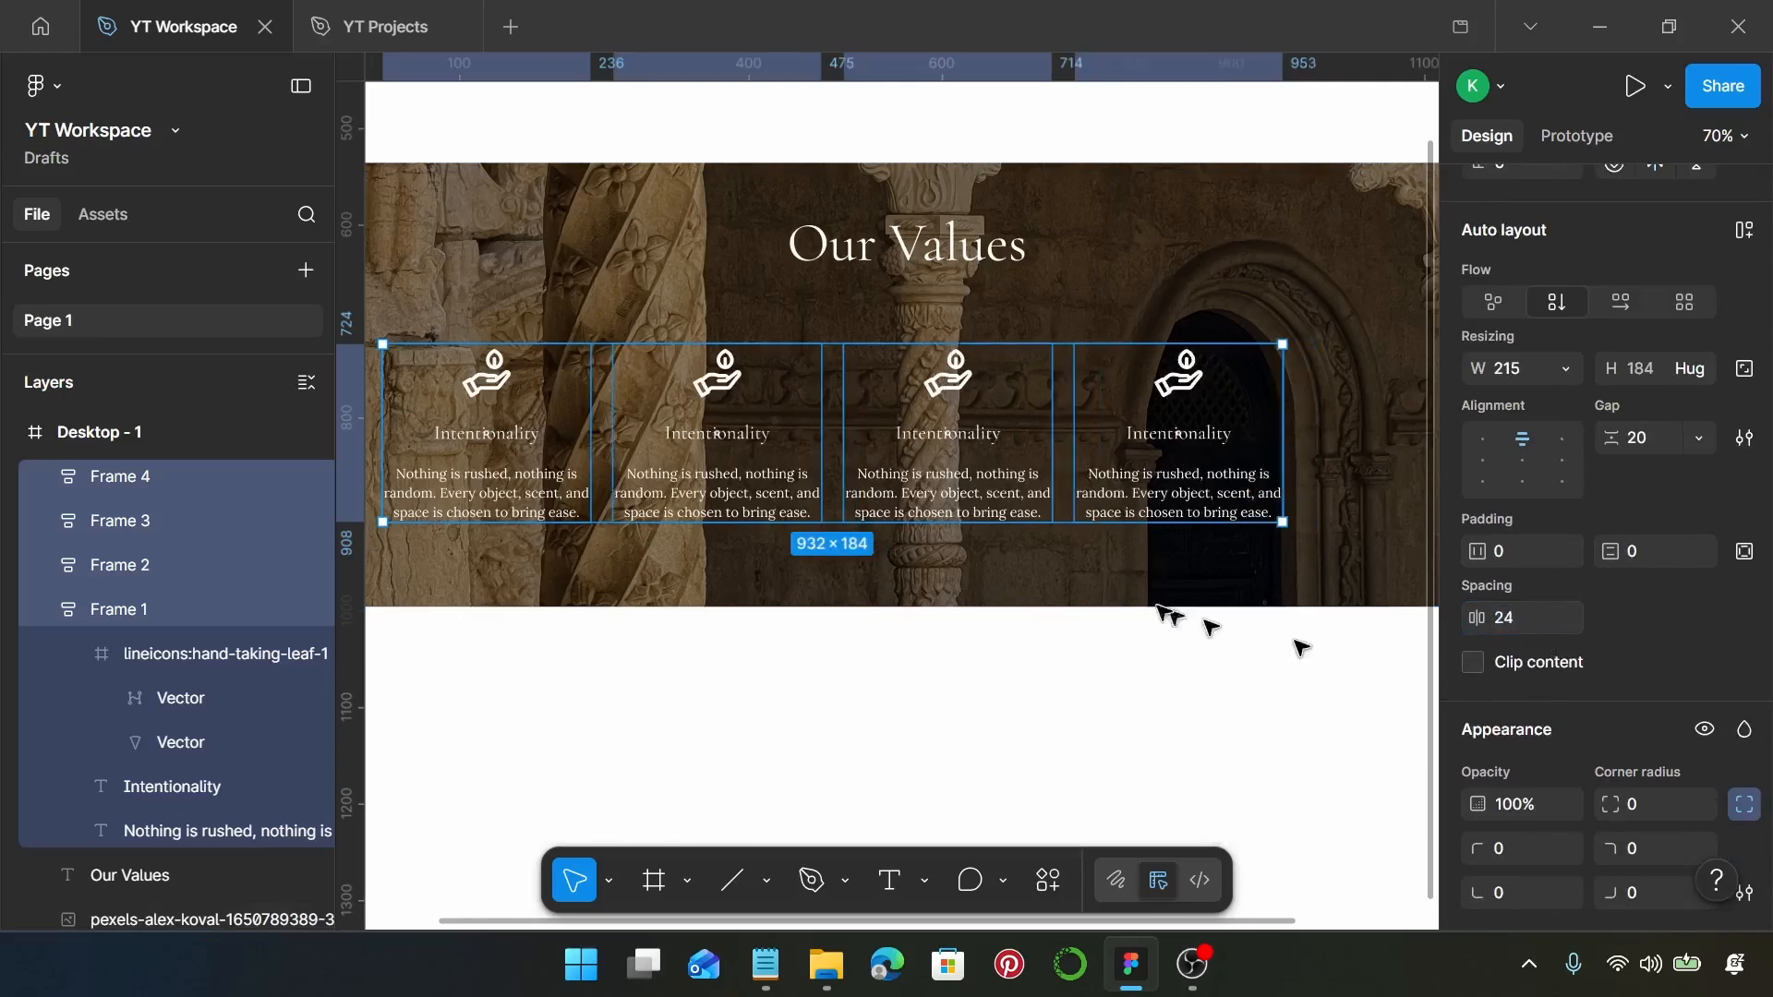
Wrap the four value items in a horizontal auto layout frame and center it under the "Our Values" heading at X 254, Y 369.
key("shift+a")
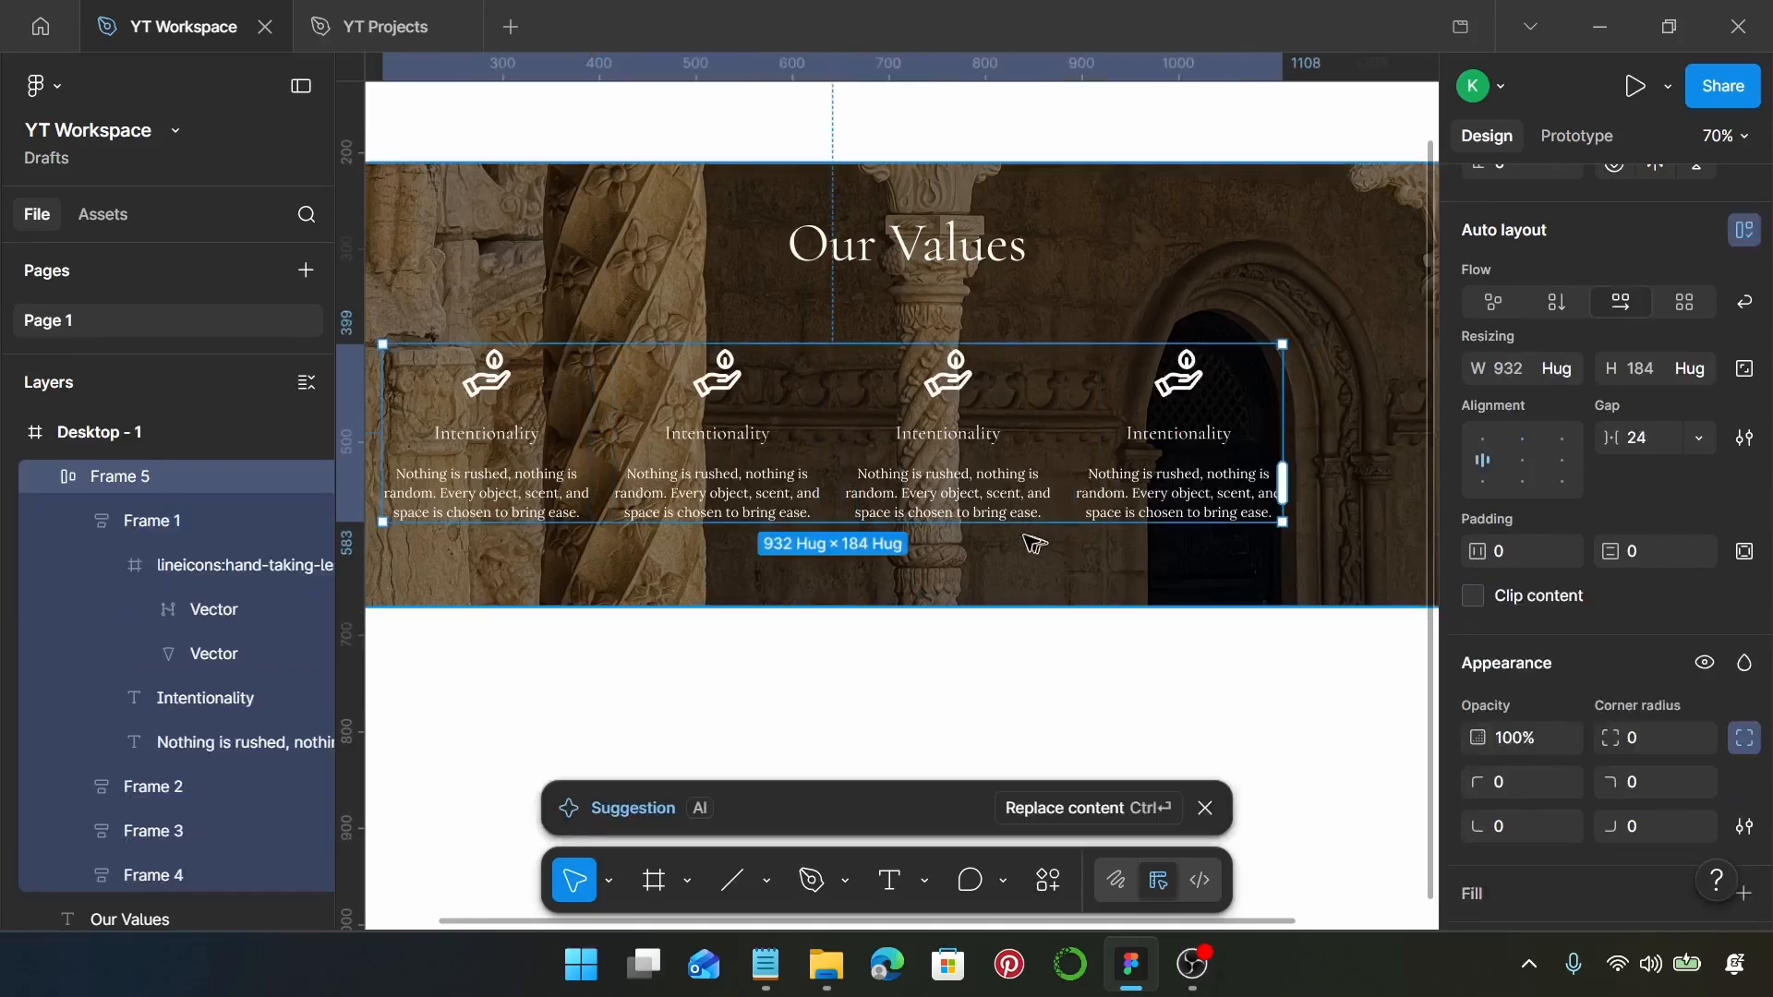
left_click_drag(948, 472, 1026, 456)
scroll(1024, 457, "down", 3)
scroll(1011, 448, "up", 2)
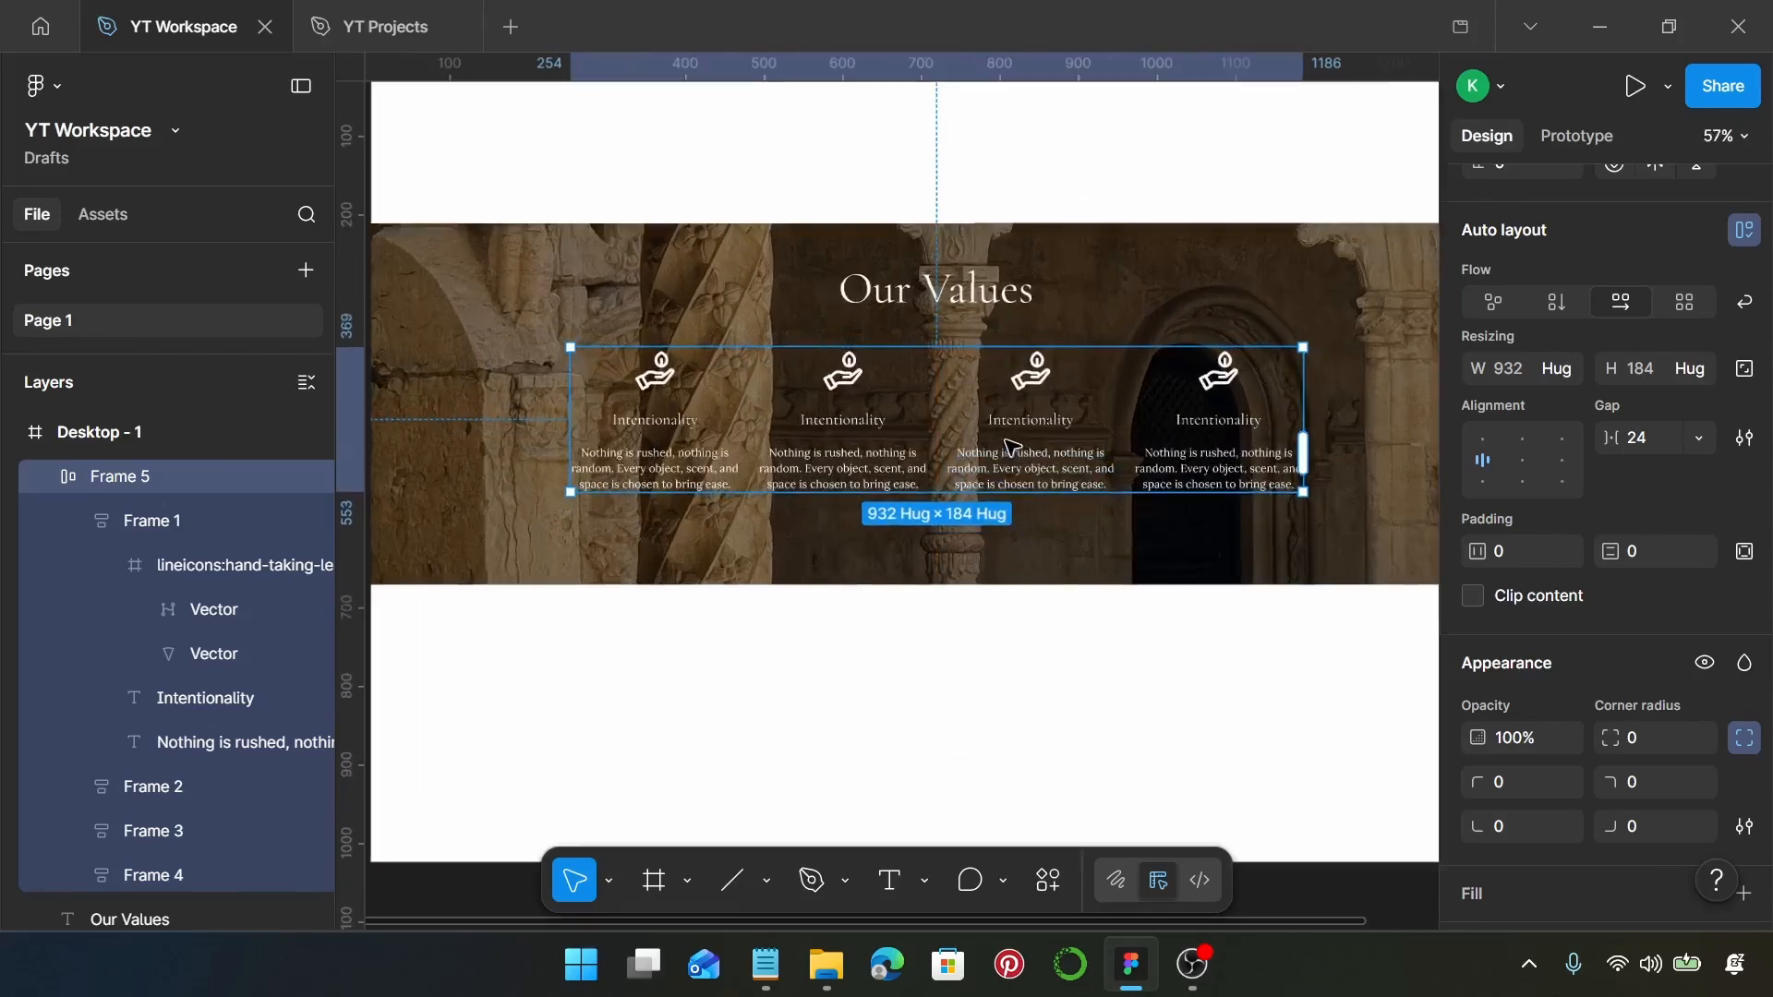
Try to wrap the "Our Values" heading and the row of value items in one auto layout frame, and undo it.
left_click(971, 277)
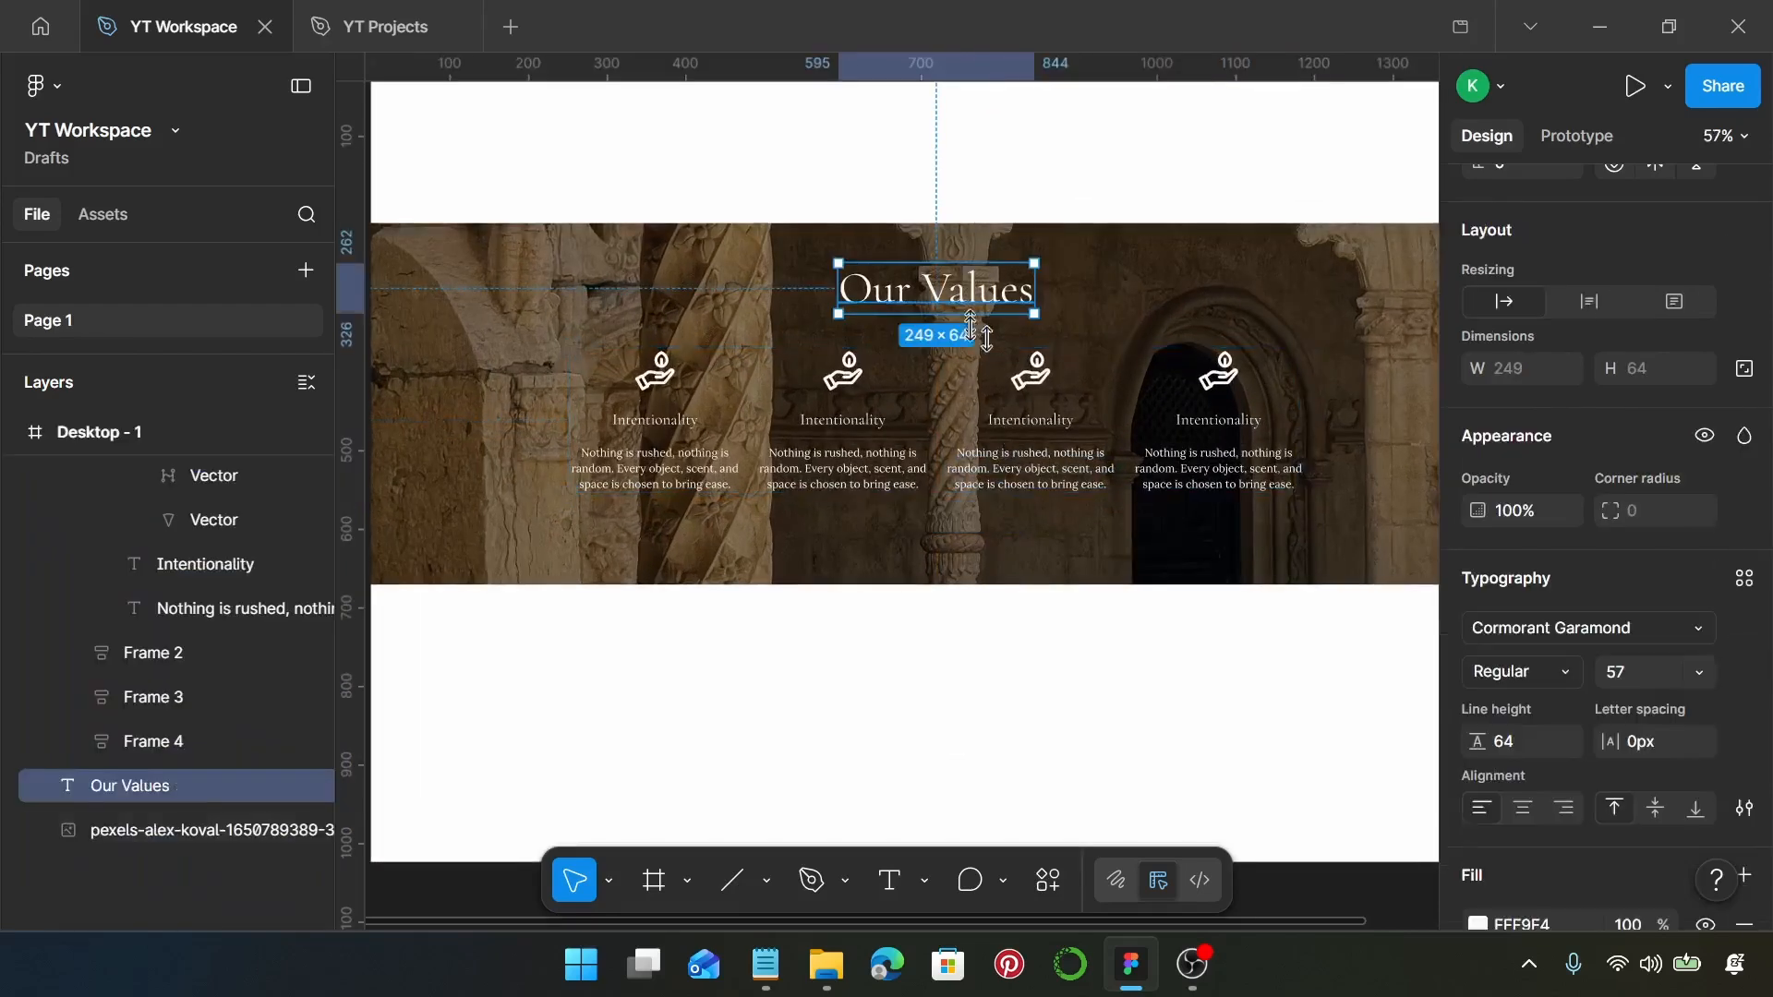
left_click(988, 383, "shift")
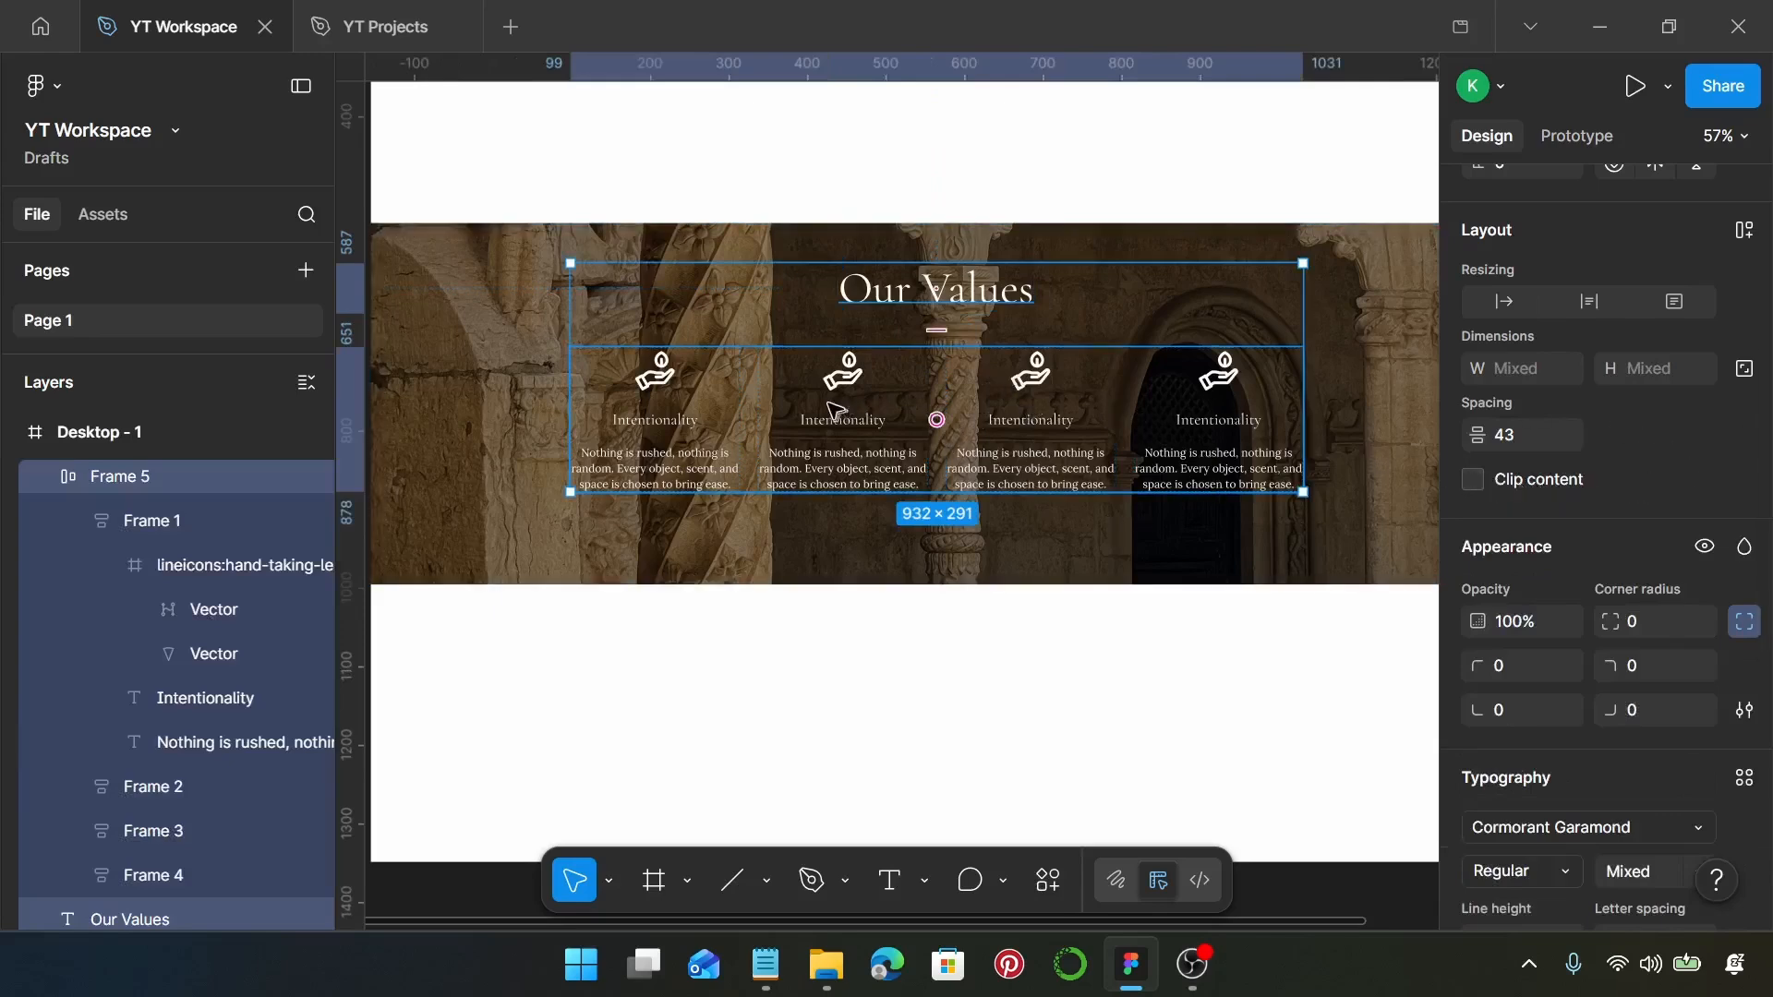
key("shift+a")
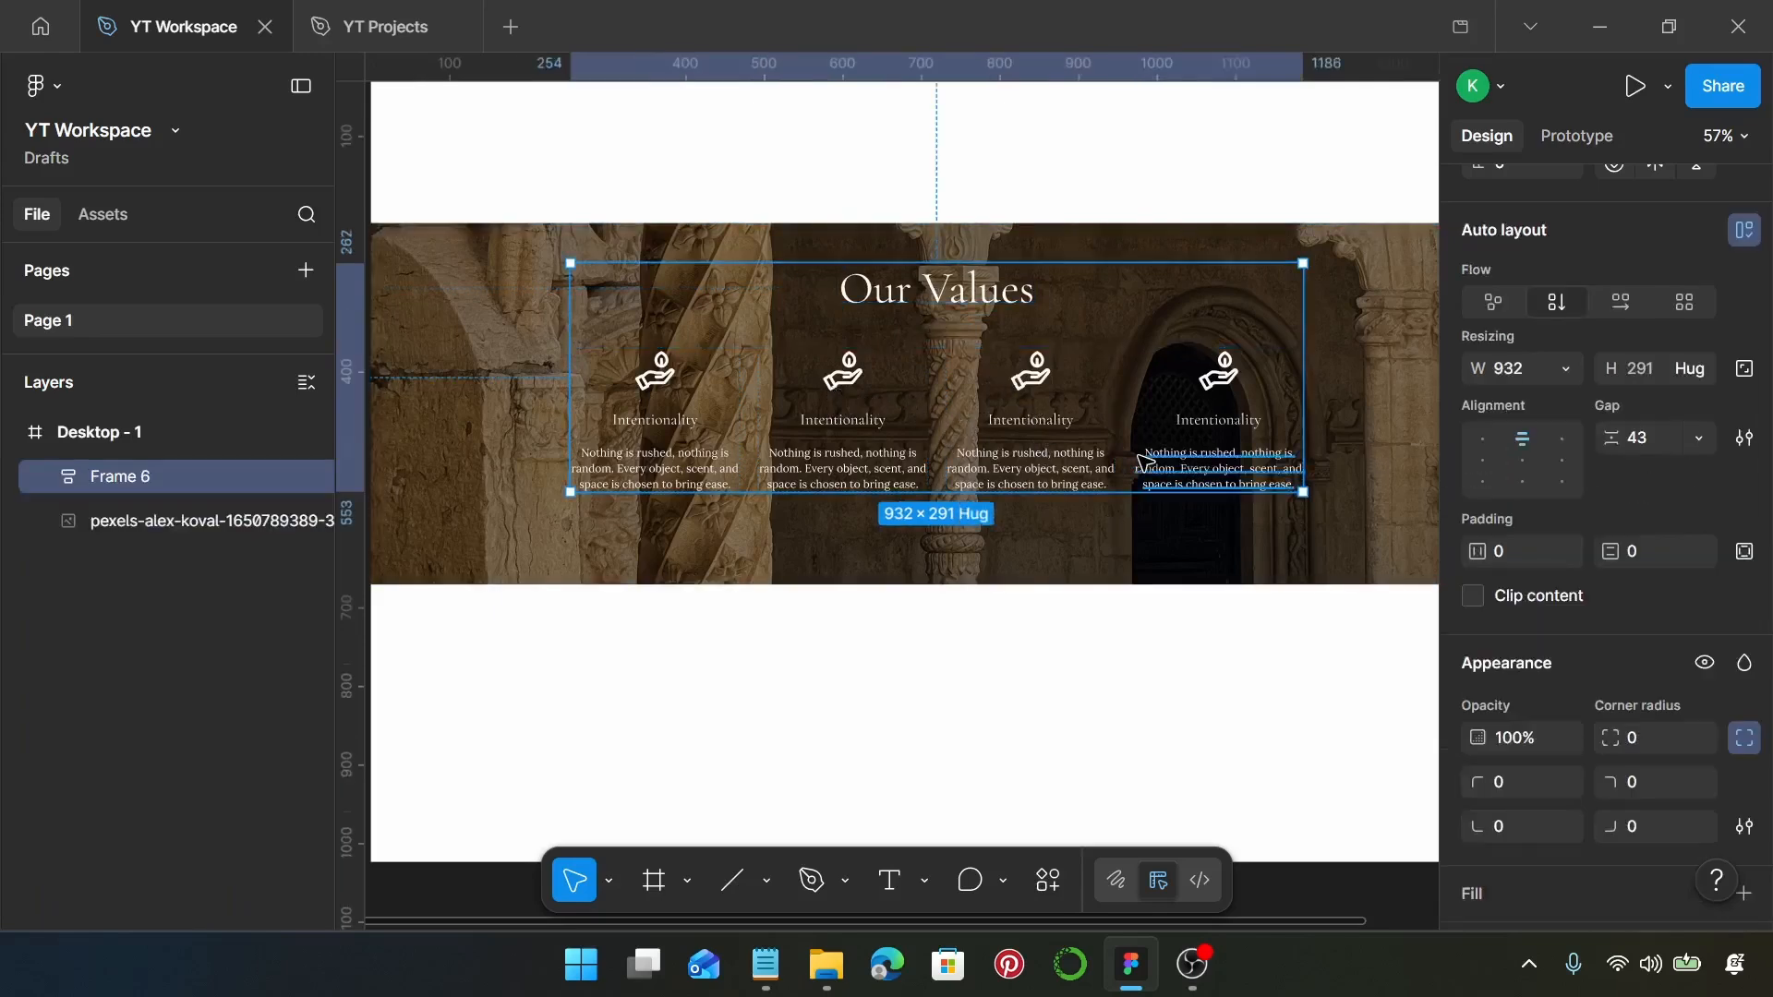
scroll(1145, 462, "down", 2)
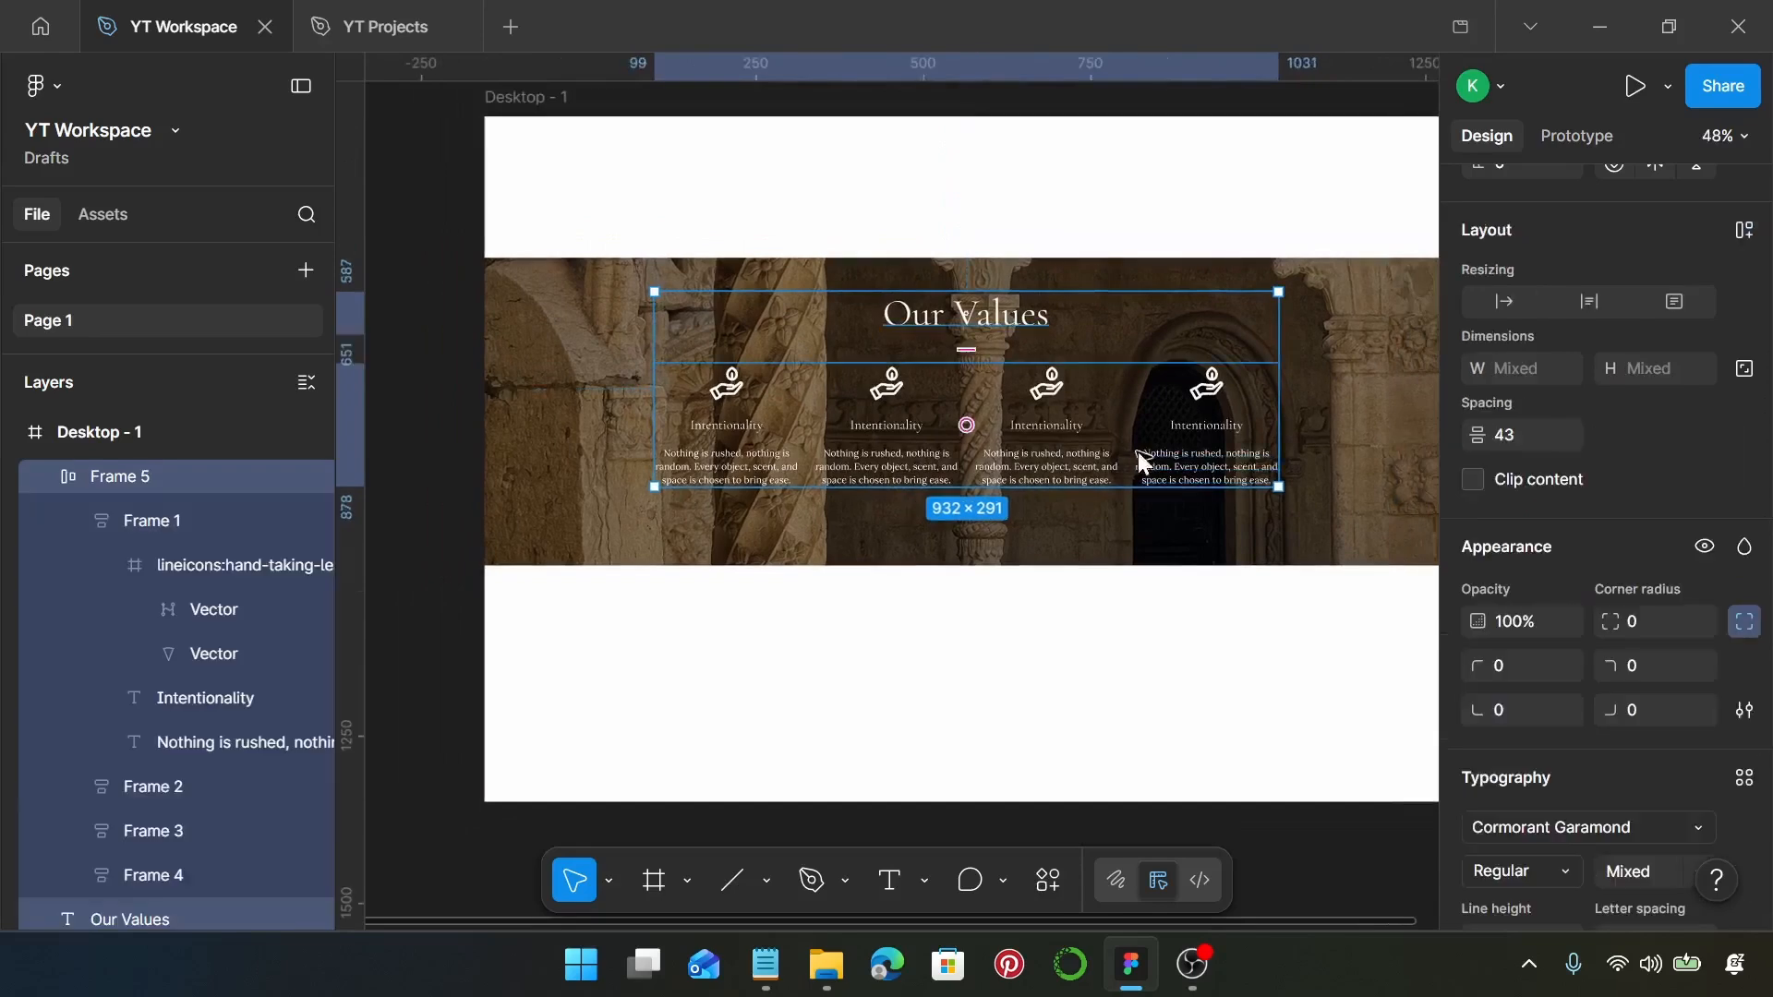
key("ctrl+z")
Try to turn the banner image, heading and value row into one auto layout frame.
left_click(591, 347, "shift")
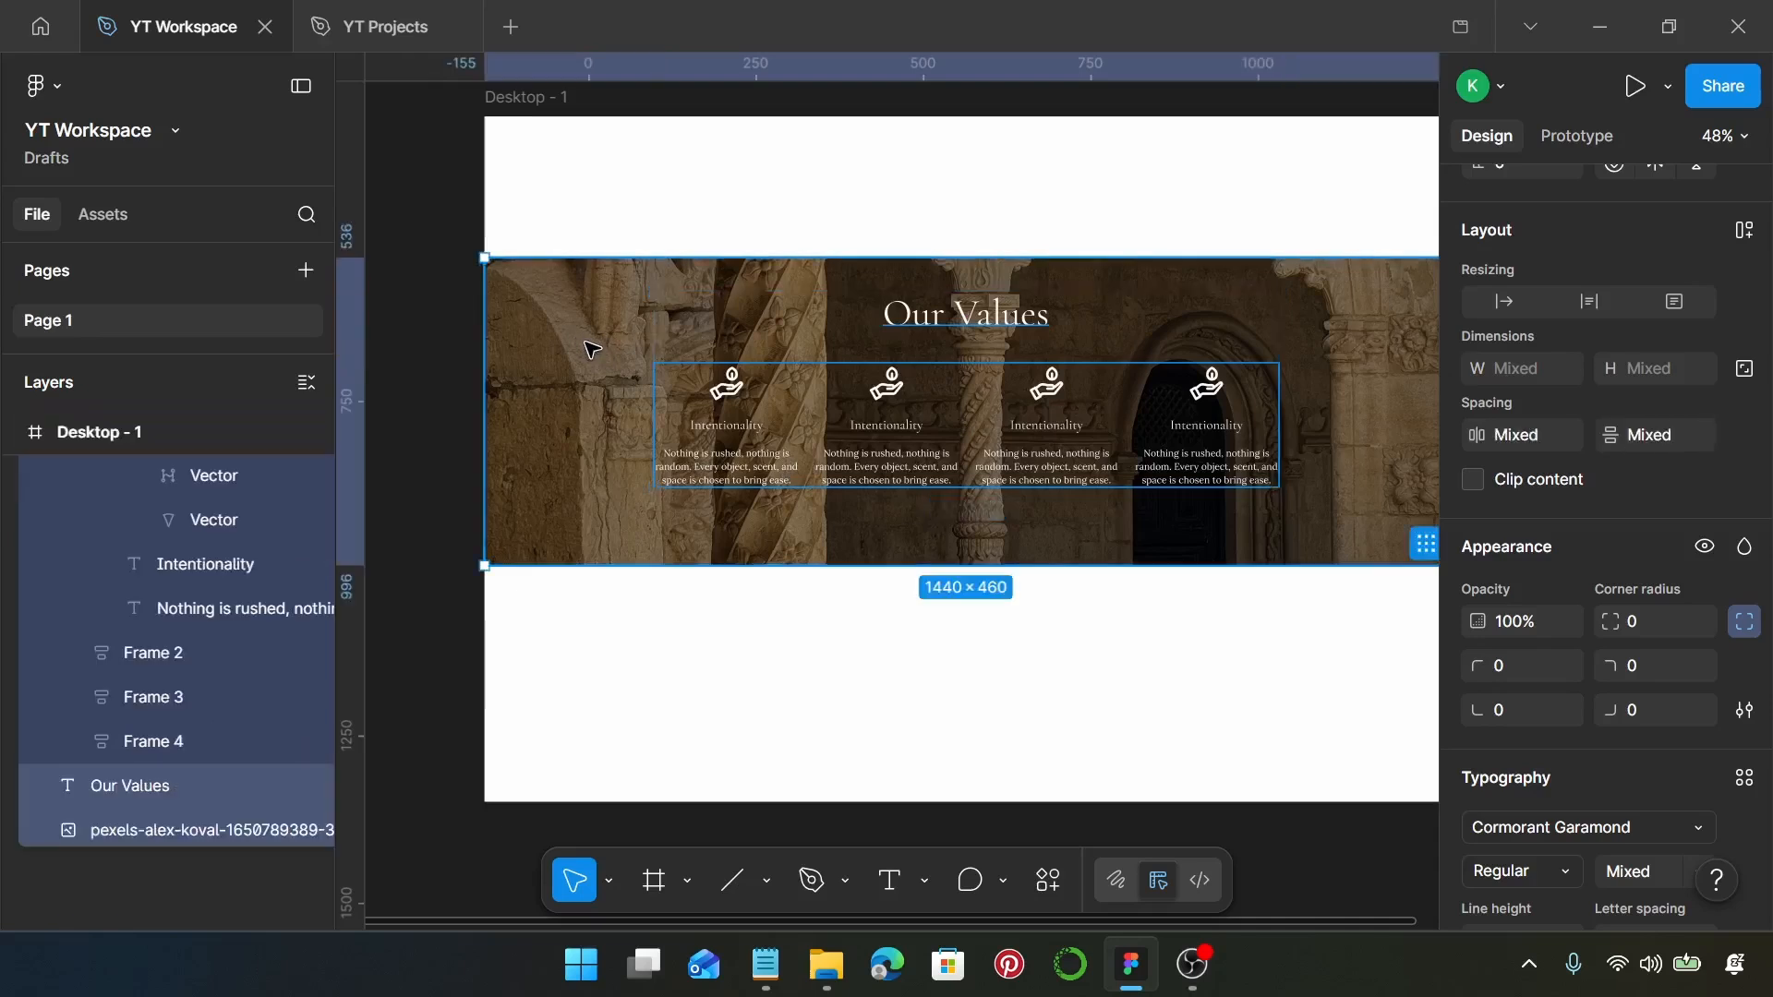
key("shift+a")
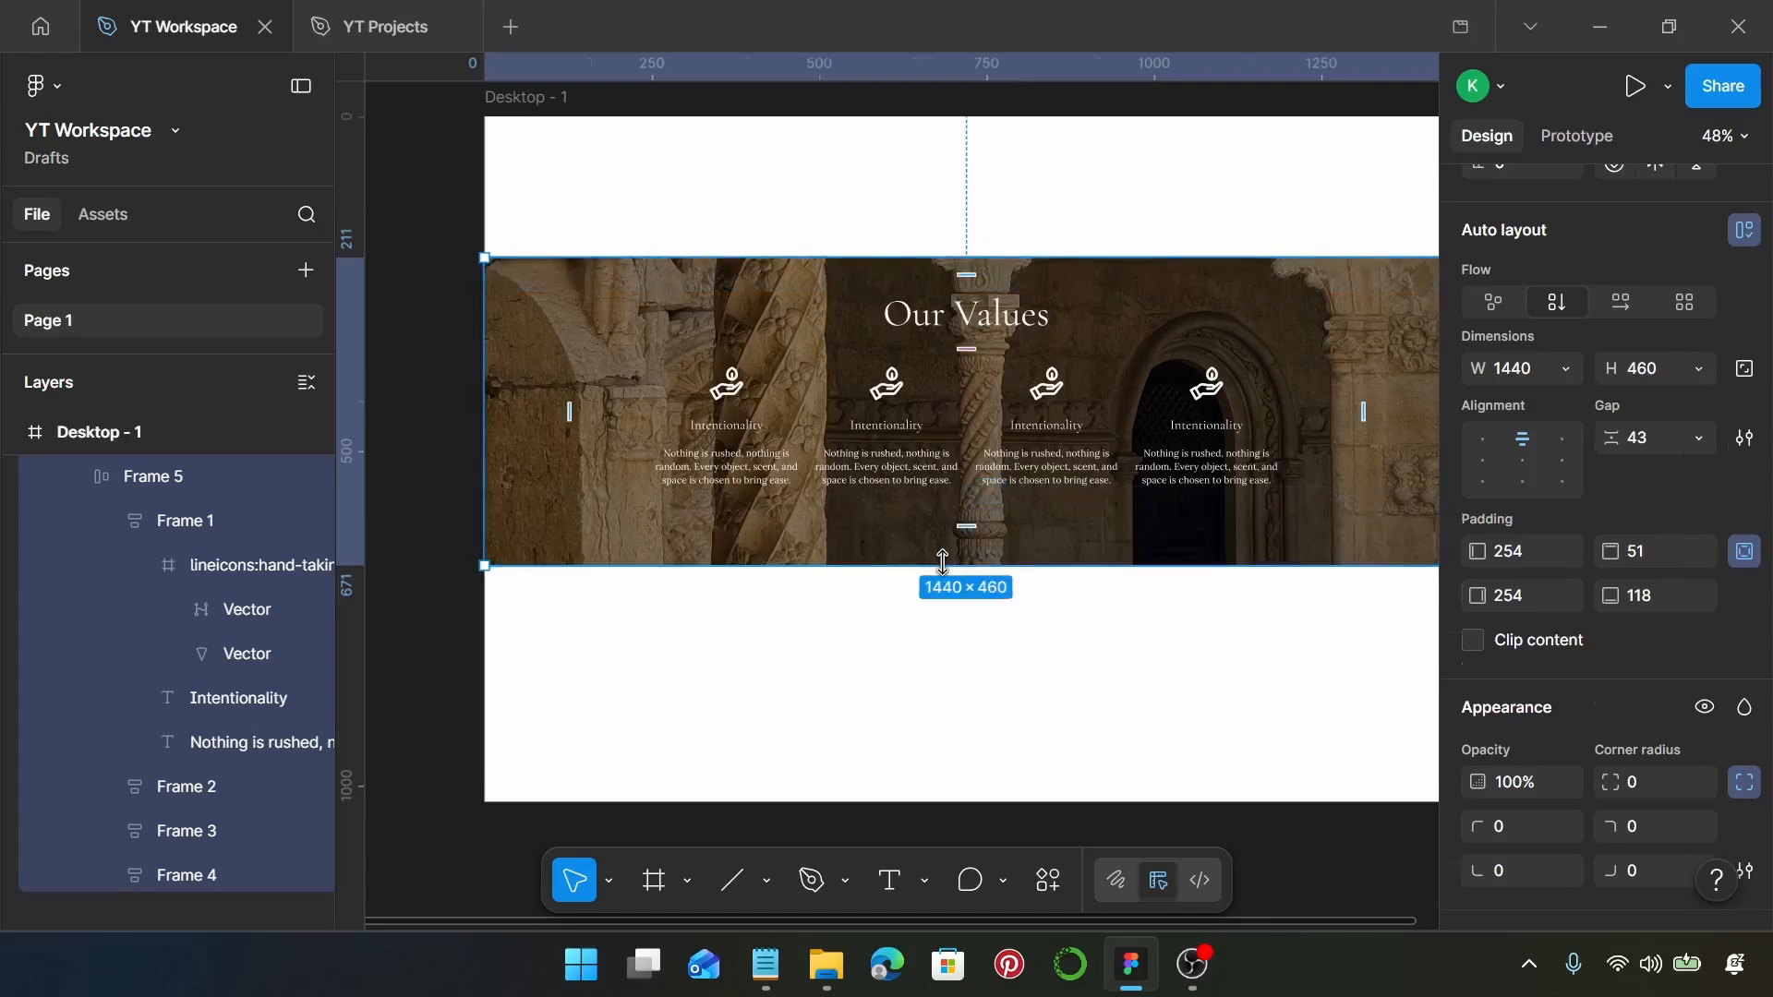
key("Return")
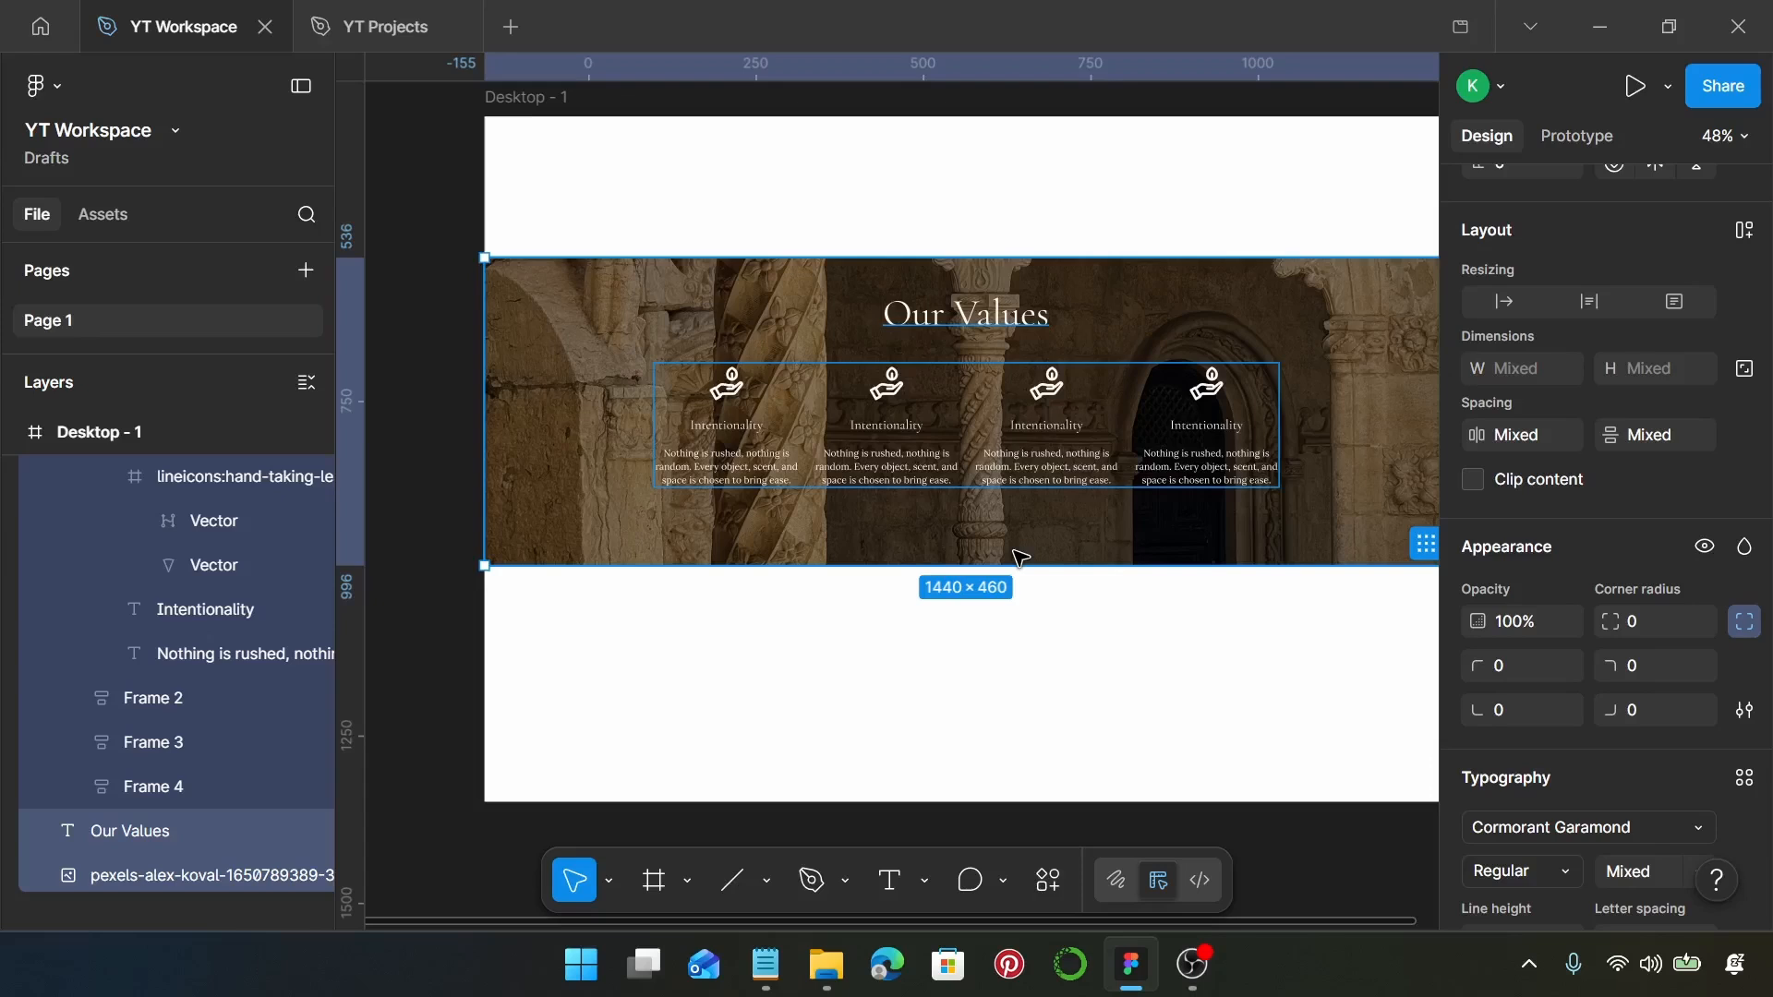
Set the vertical spacing between the "Our Values" heading and the value row to 60, and center both vertically on the banner.
scroll(1575, 659, "down", 3)
scroll(1575, 659, "up", 6)
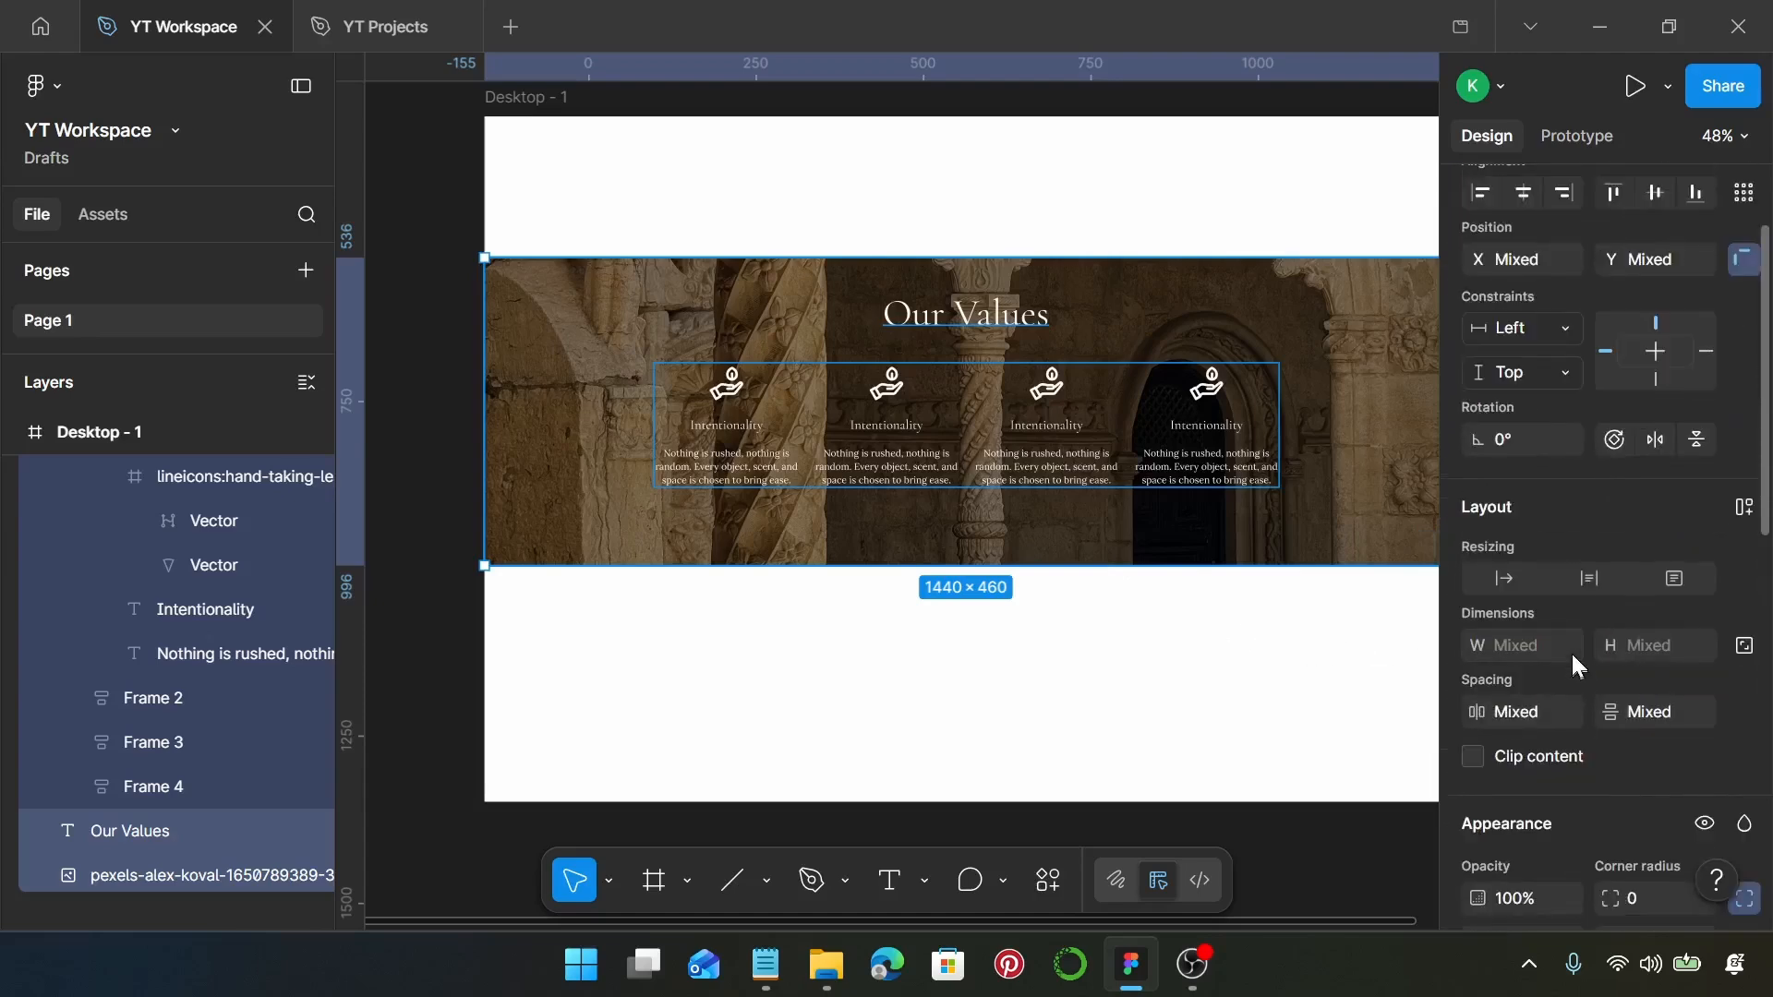
scroll(1575, 659, "up", 2)
scroll(1575, 660, "down", 4)
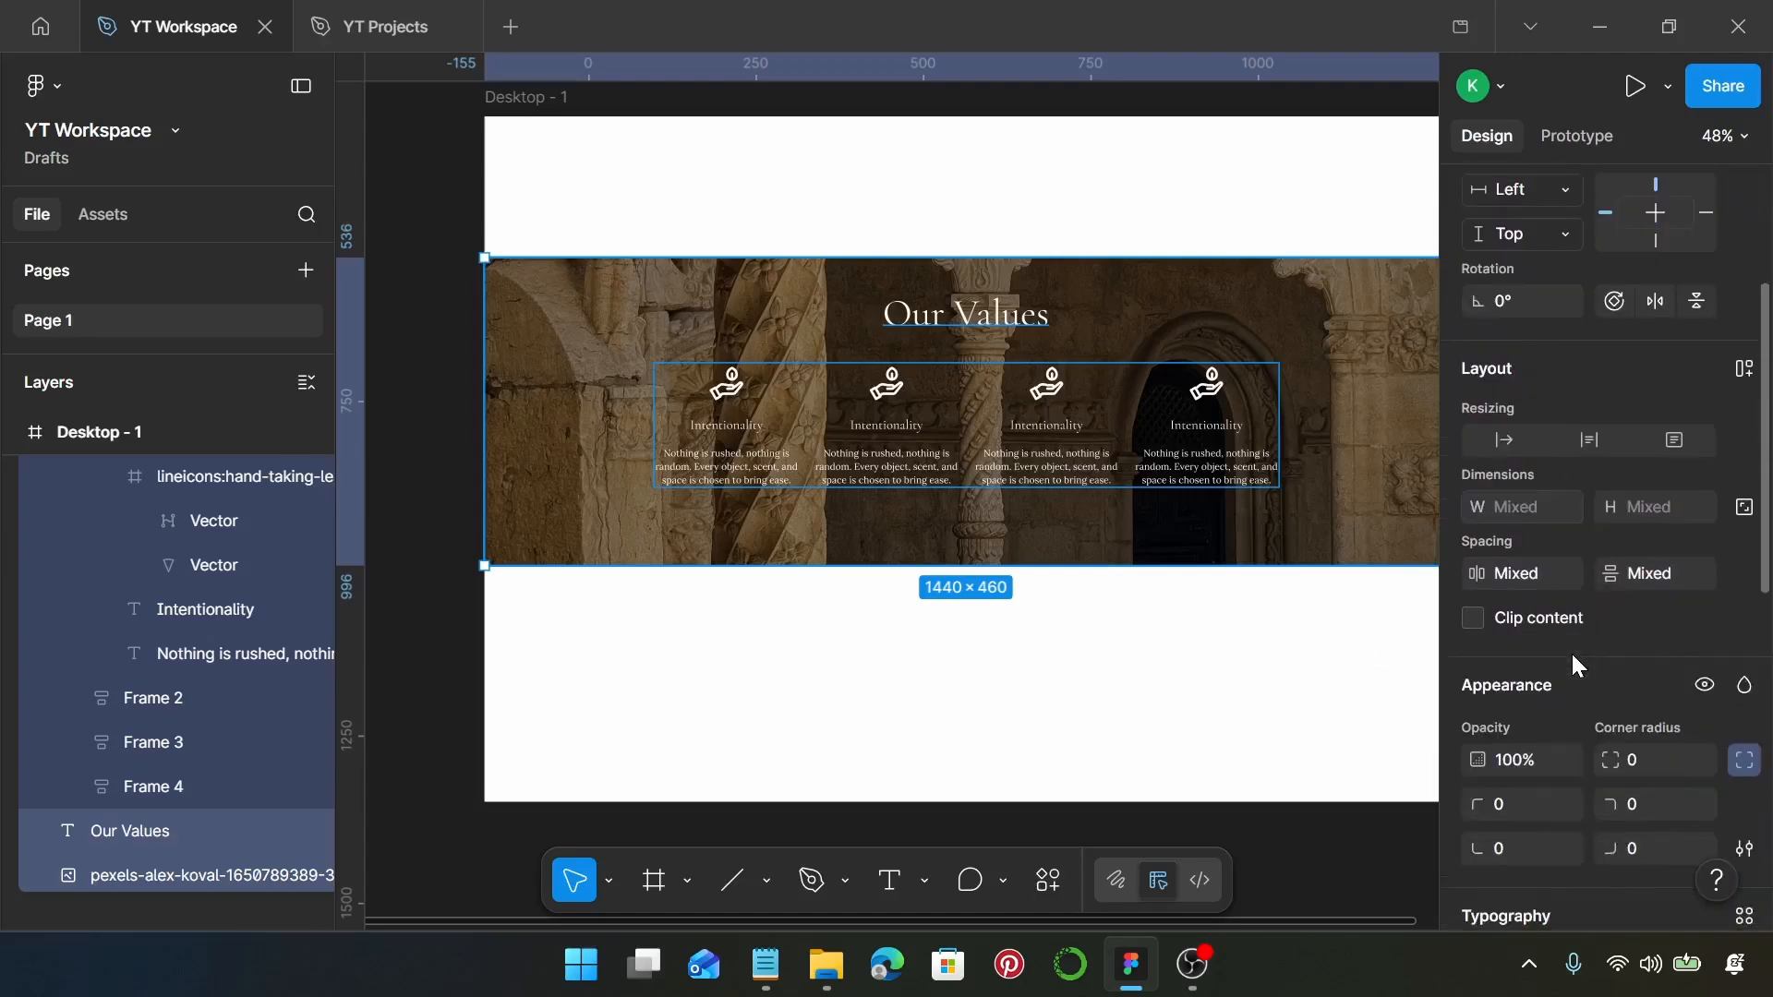
scroll(1575, 659, "up", 2)
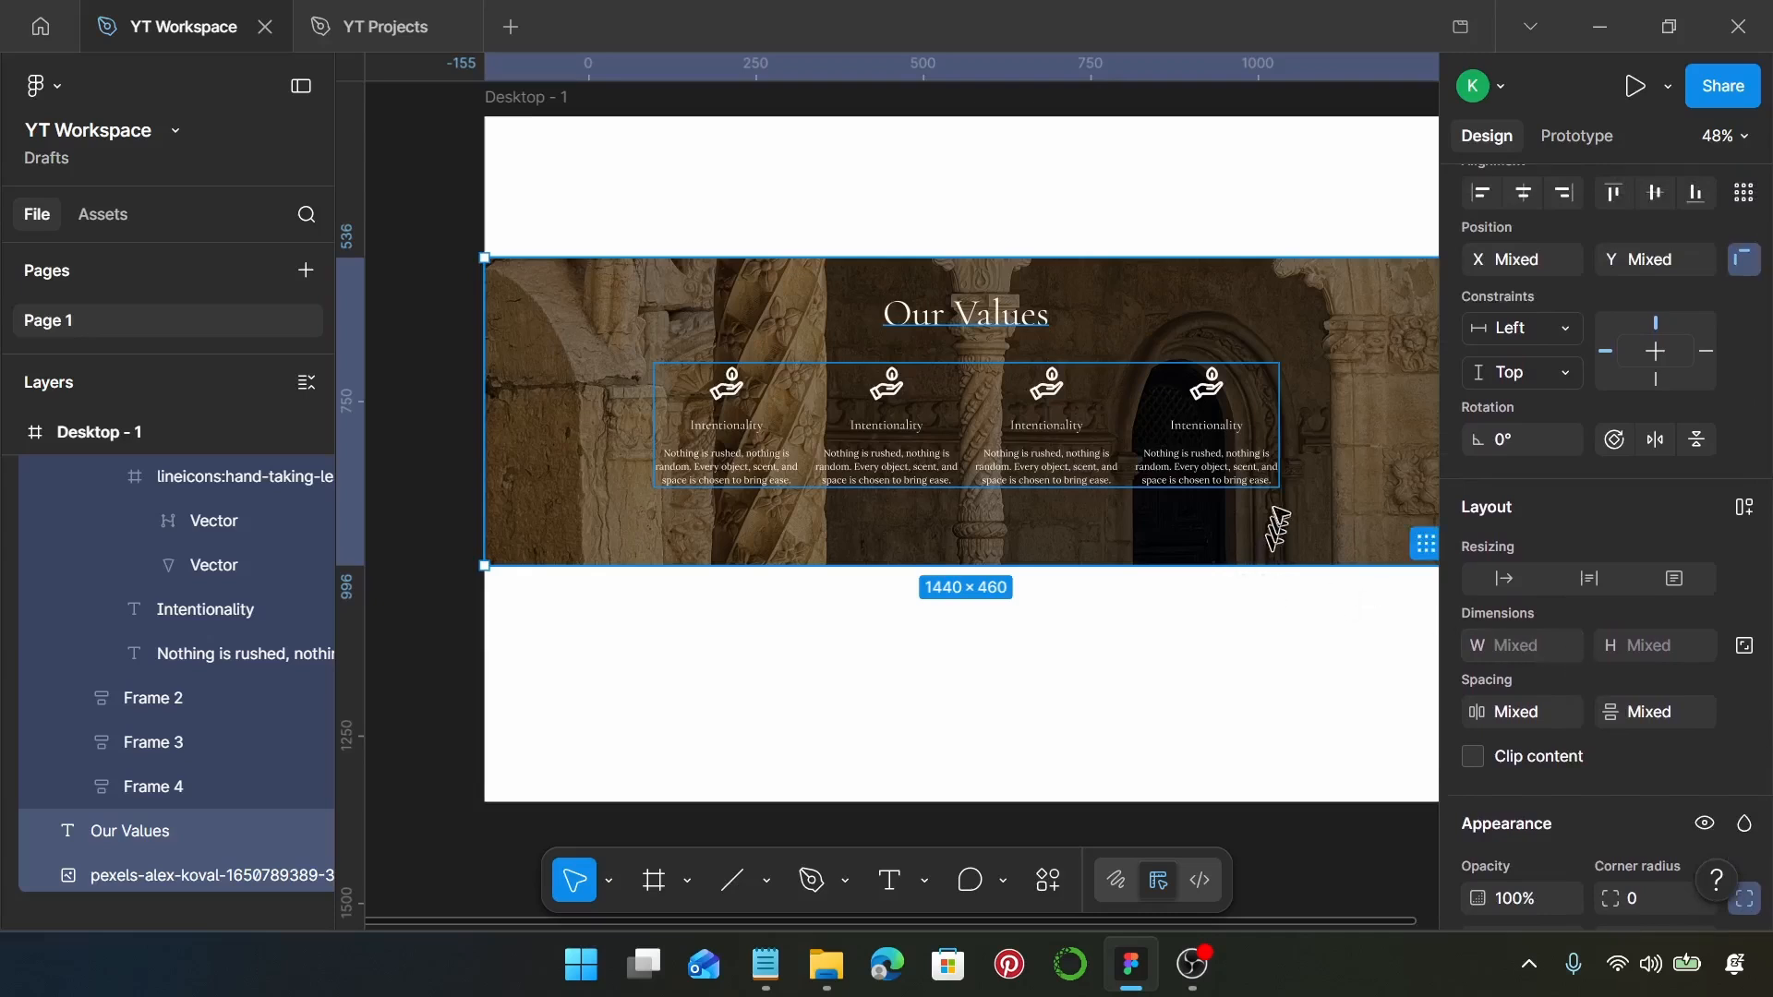
left_click(1331, 494, "shift")
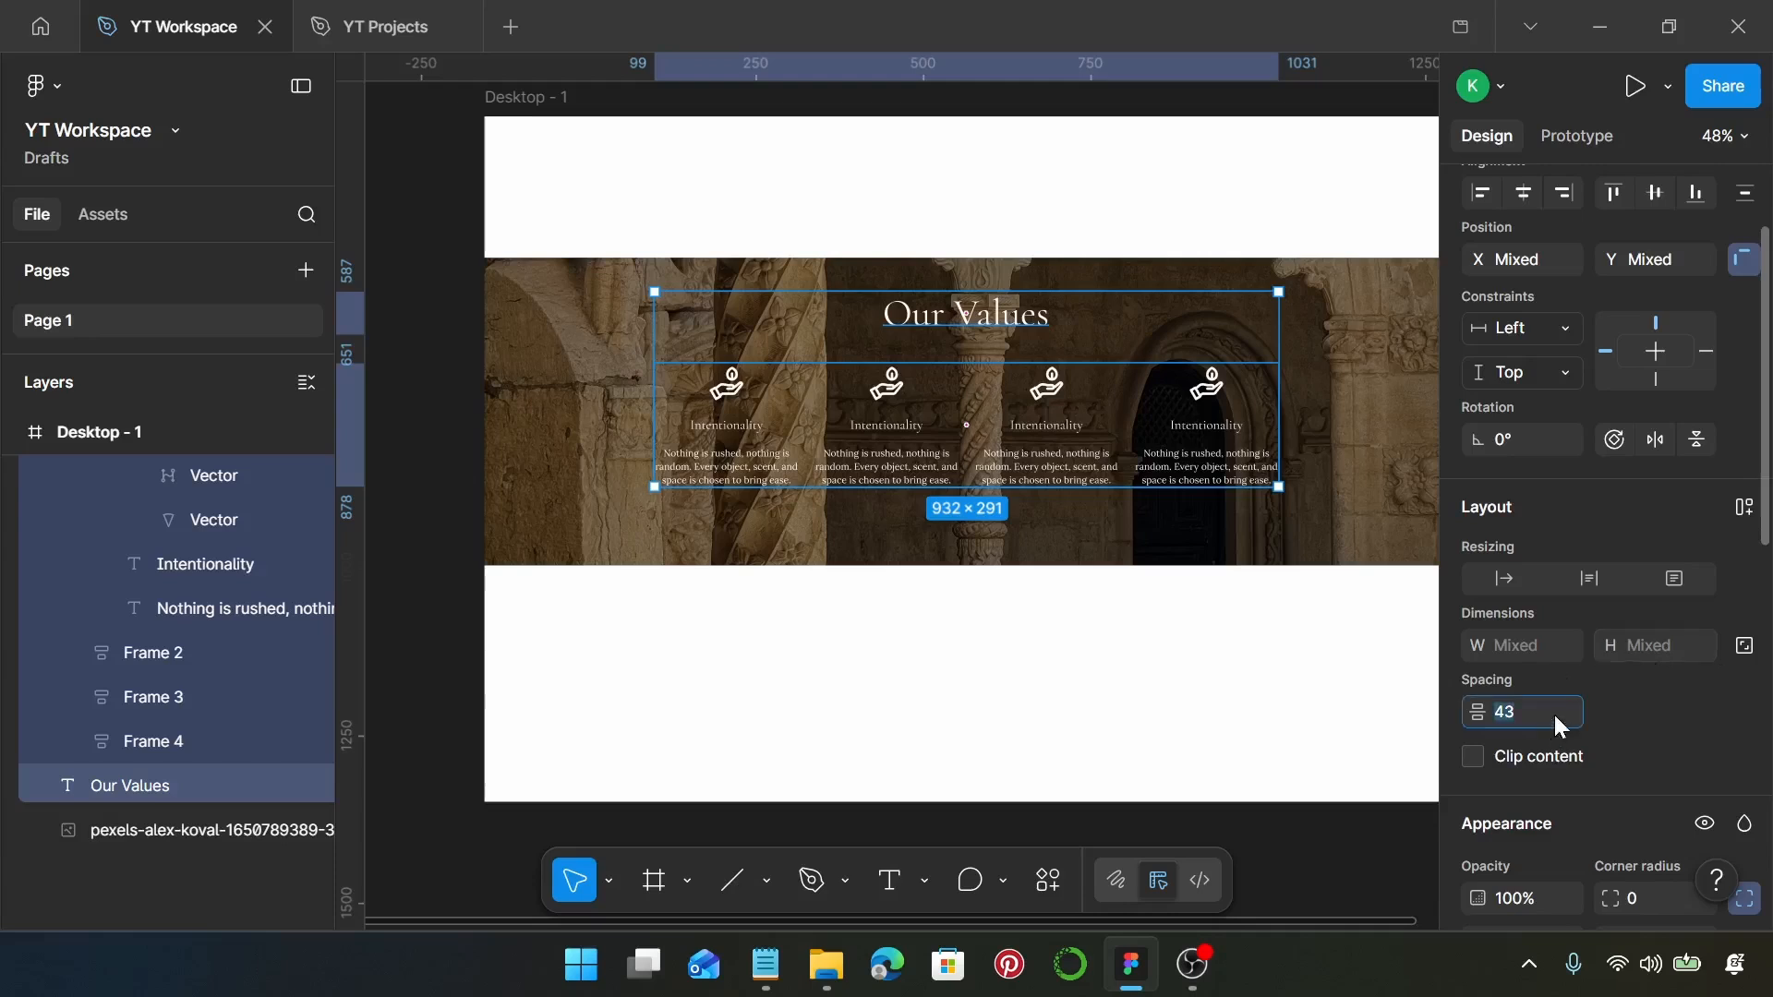
key("Return")
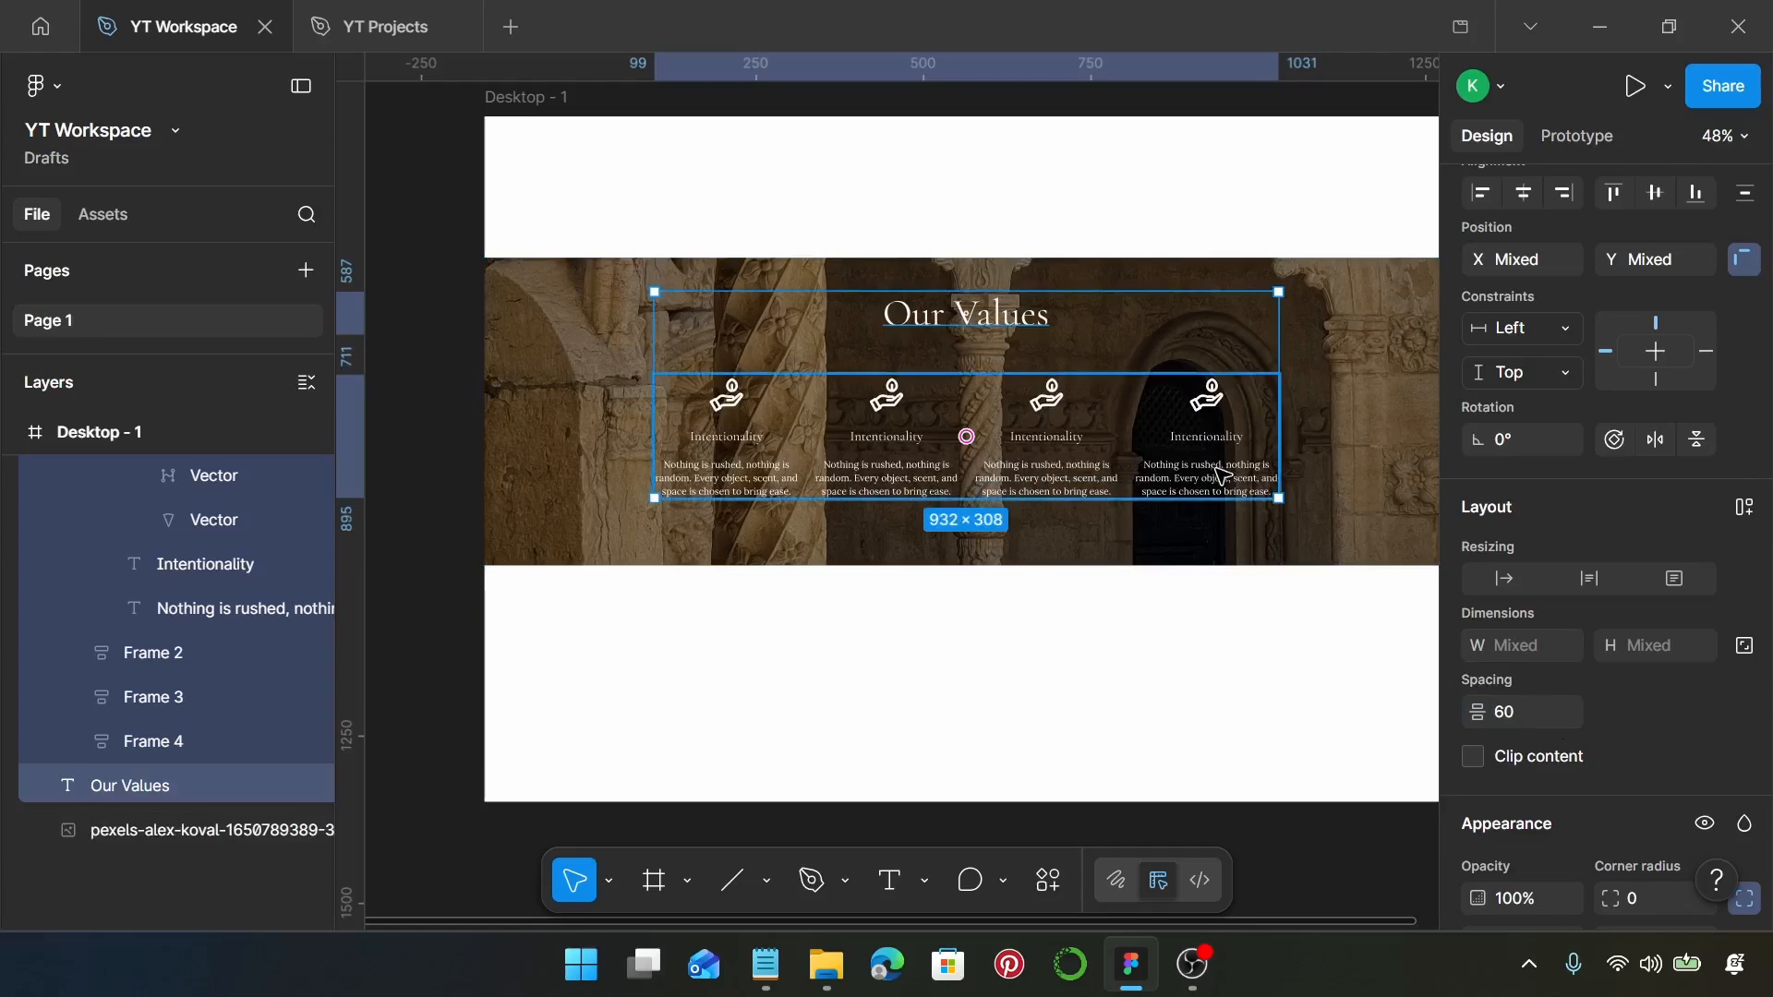
left_click_drag(1218, 475, 1222, 484)
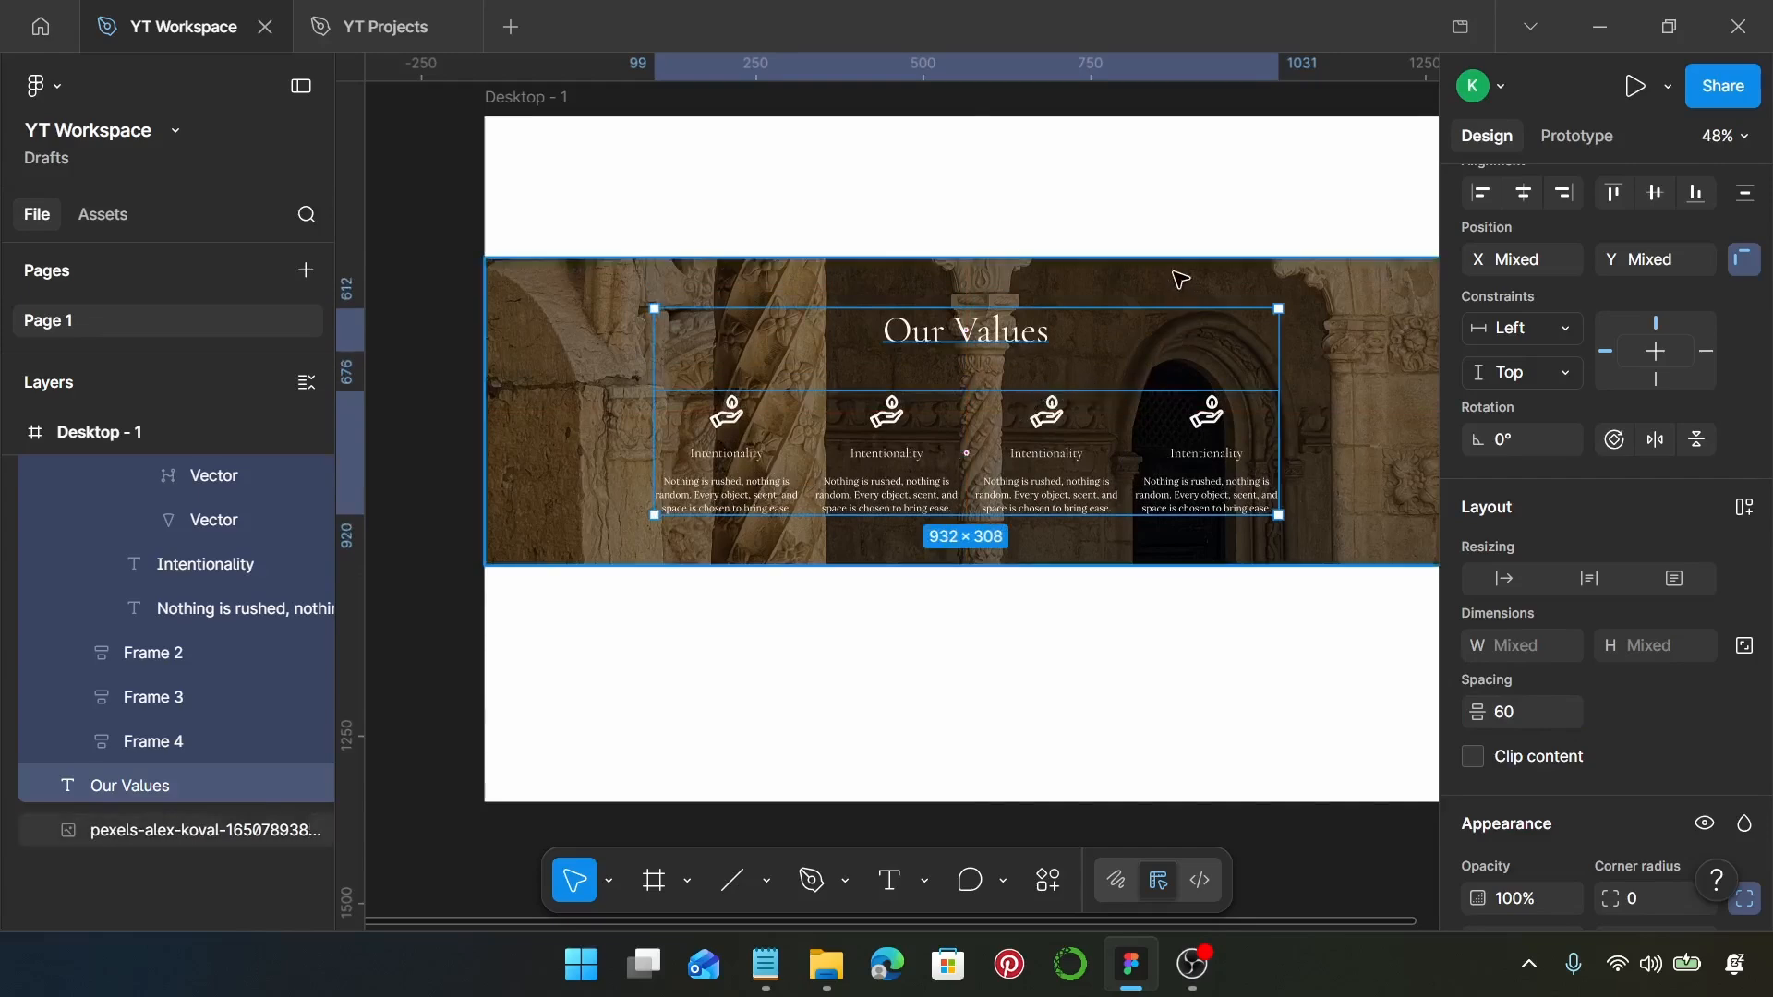
Combine the banner image, the "Our Values" heading and the value row into one vertical auto layout frame.
key("shift+a")
key("shift+a")
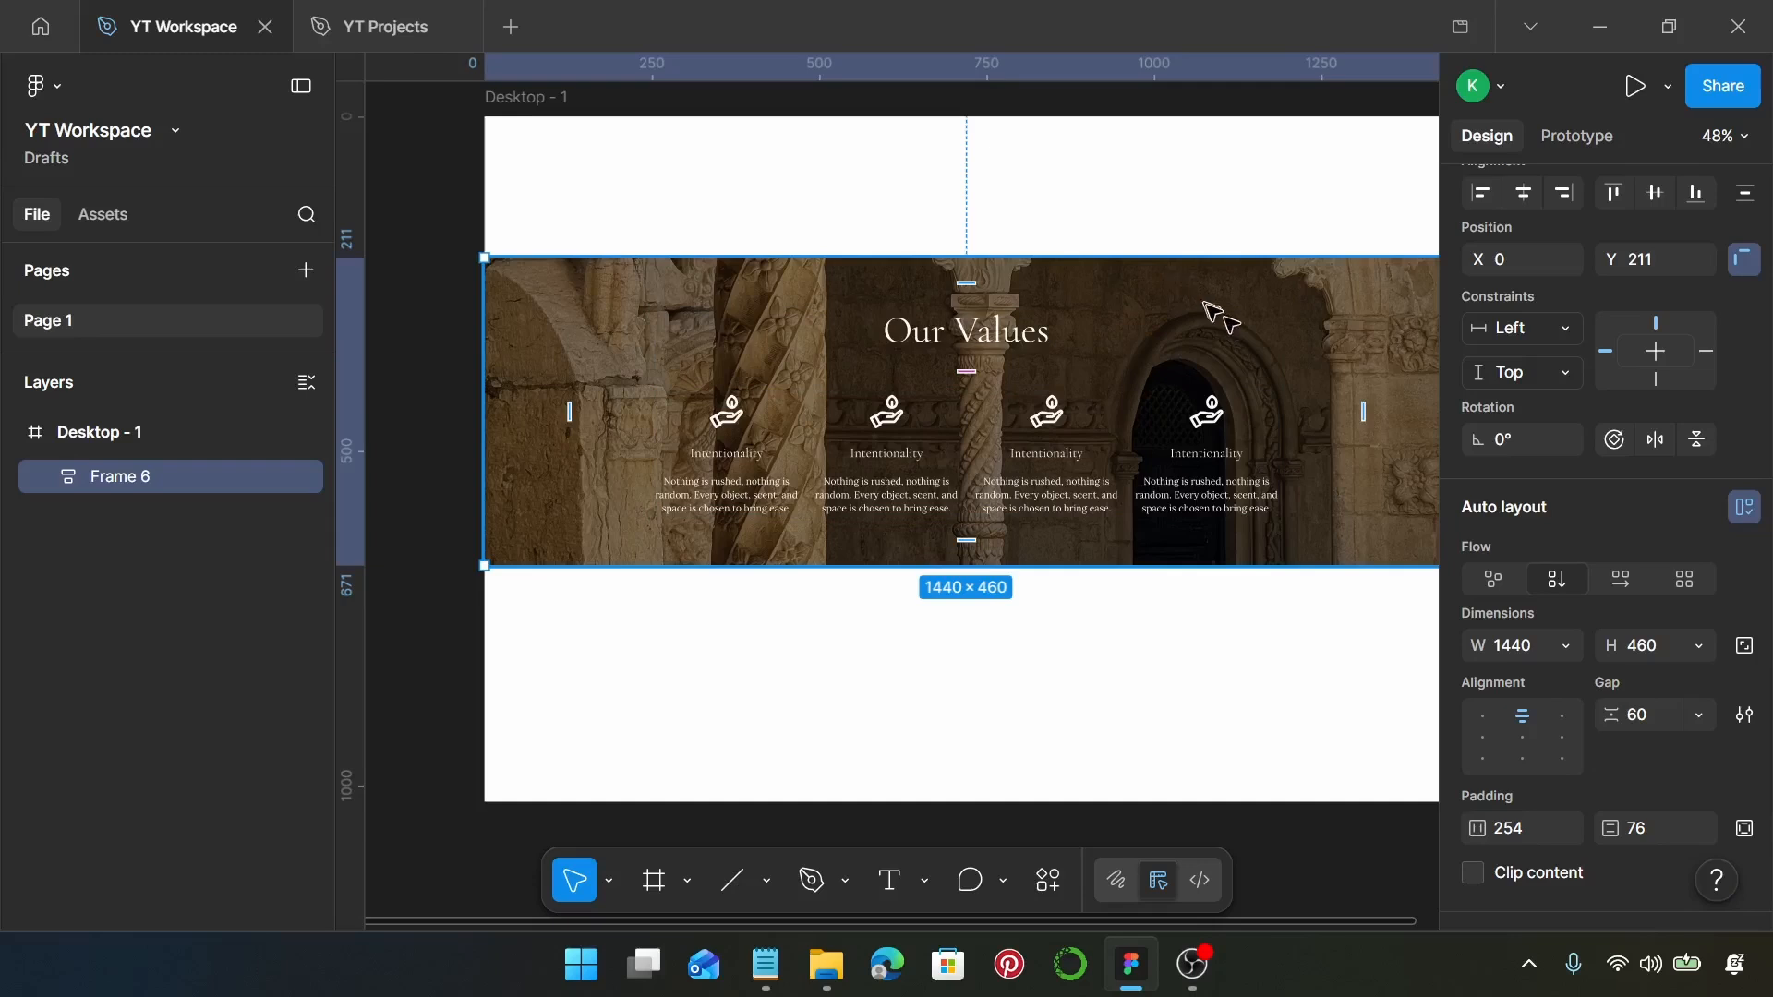
scroll(1626, 633, "down", 3)
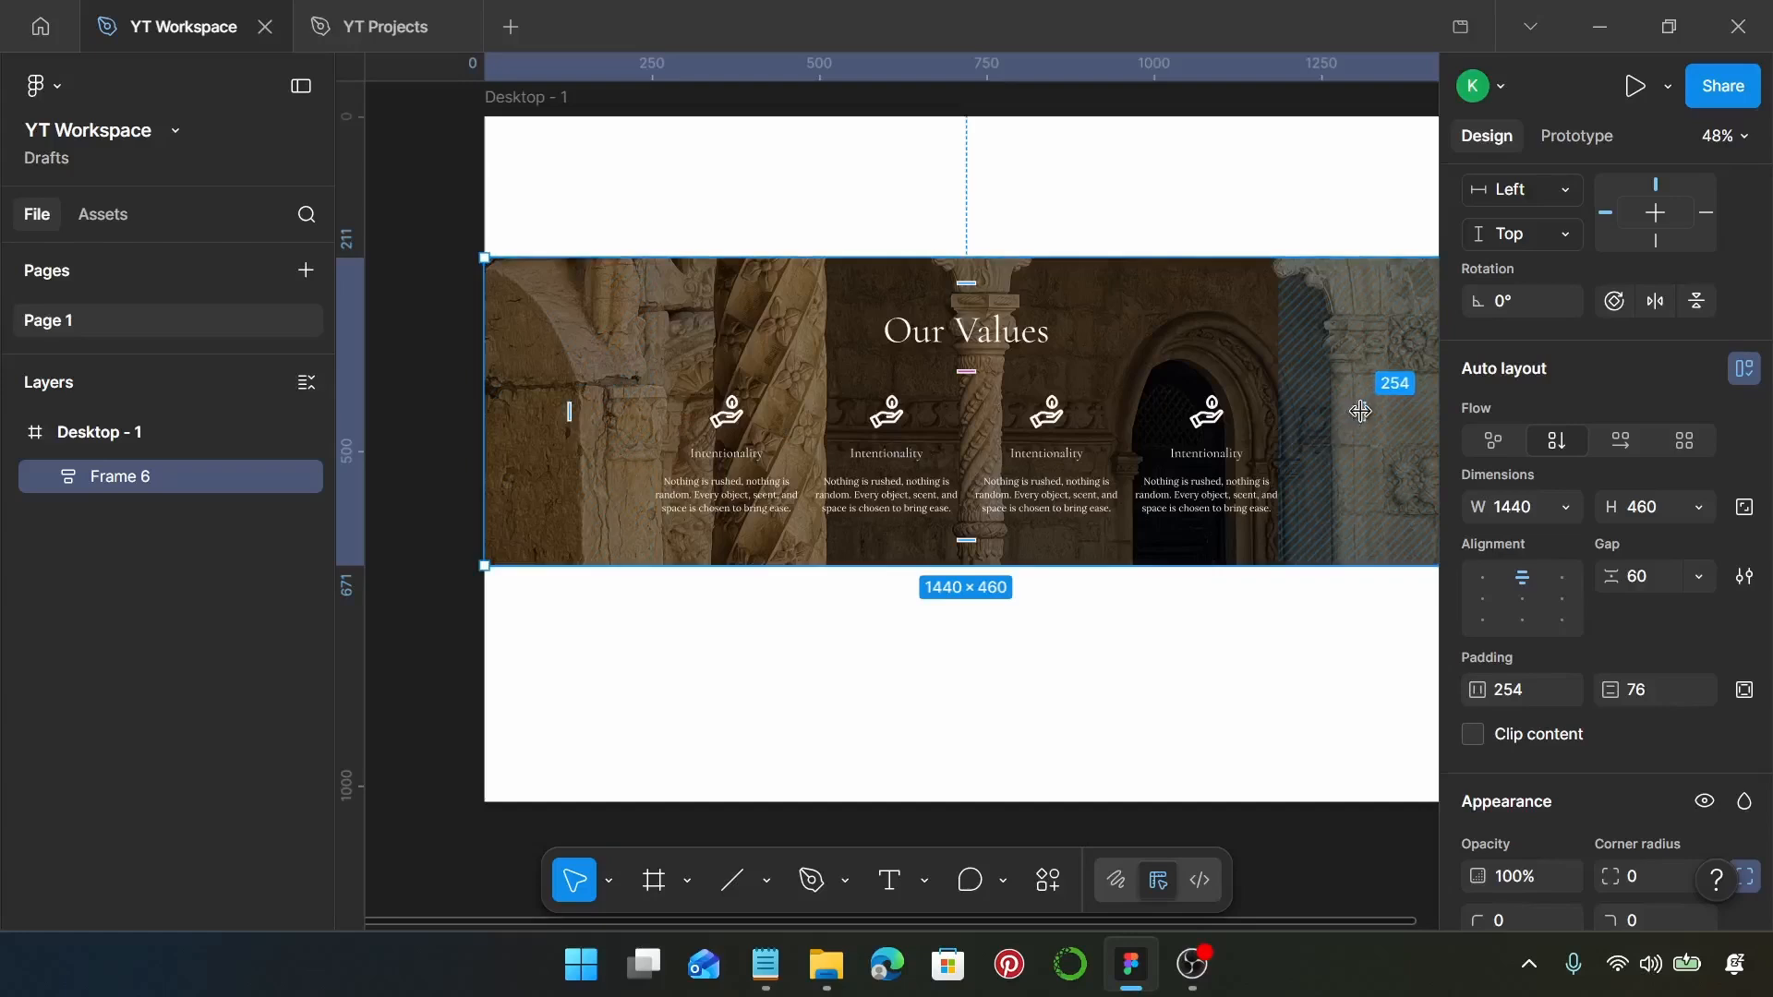
scroll(1248, 499, "up", 2)
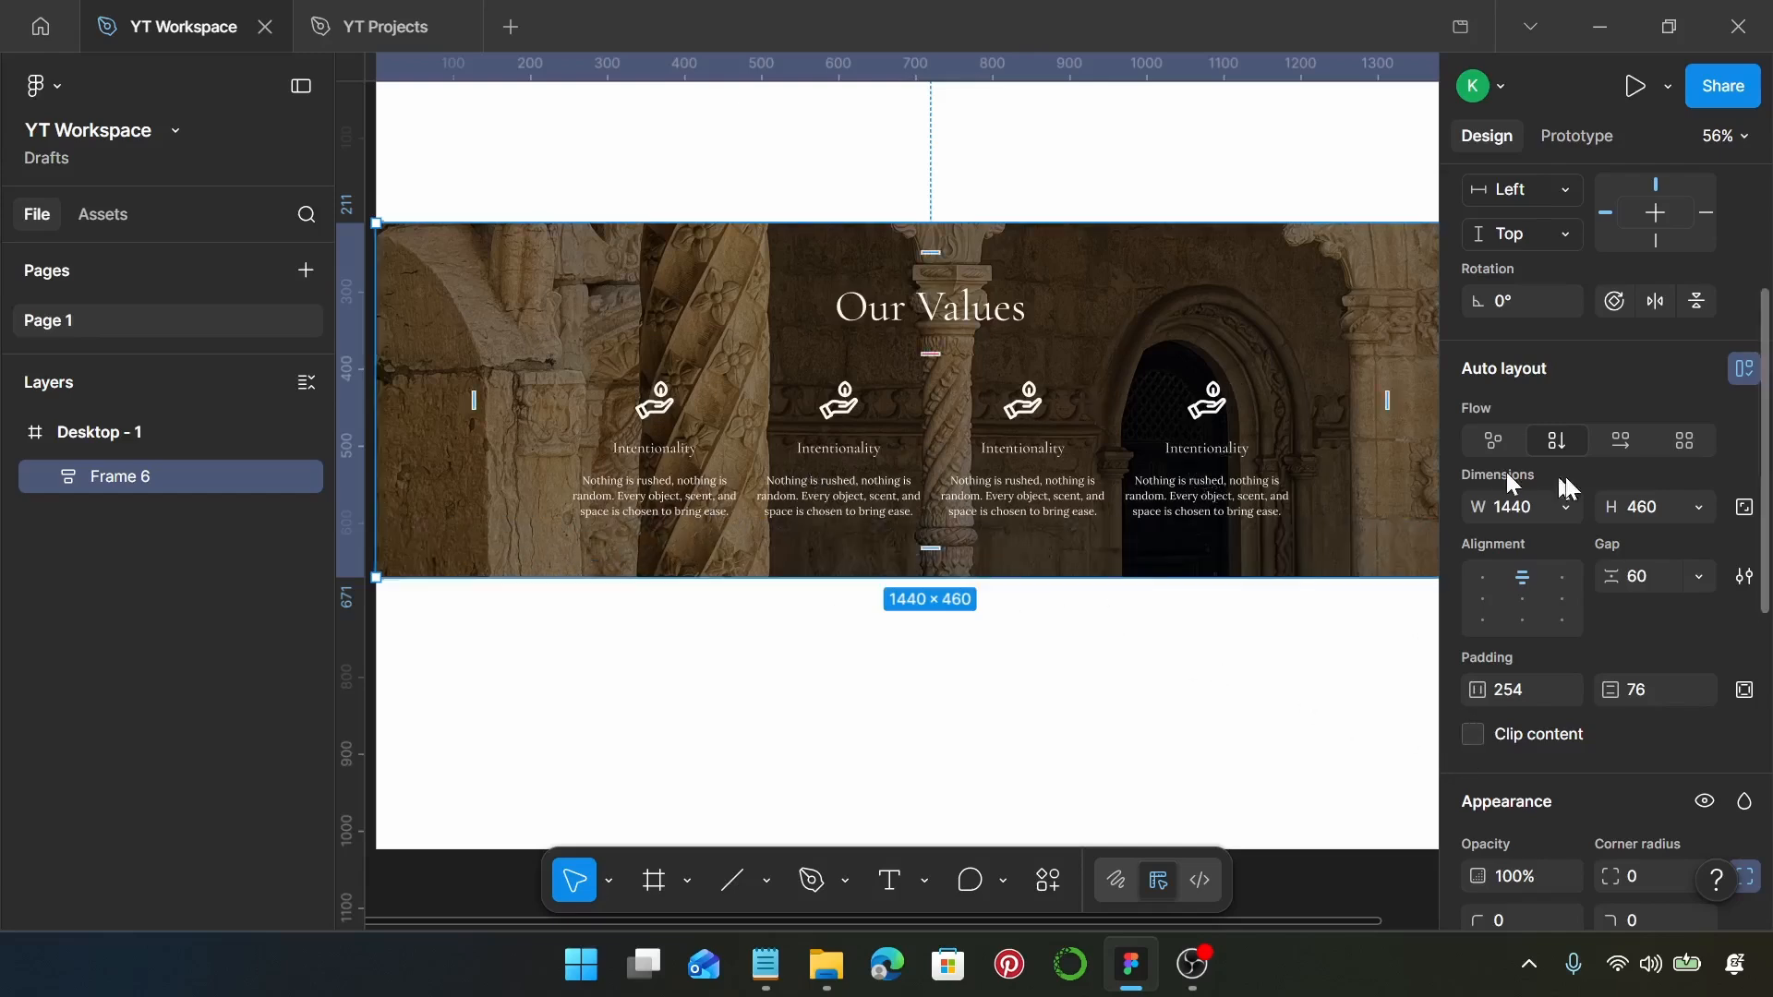
scroll(1723, 517, "down", 5)
scroll(1722, 517, "down", 1)
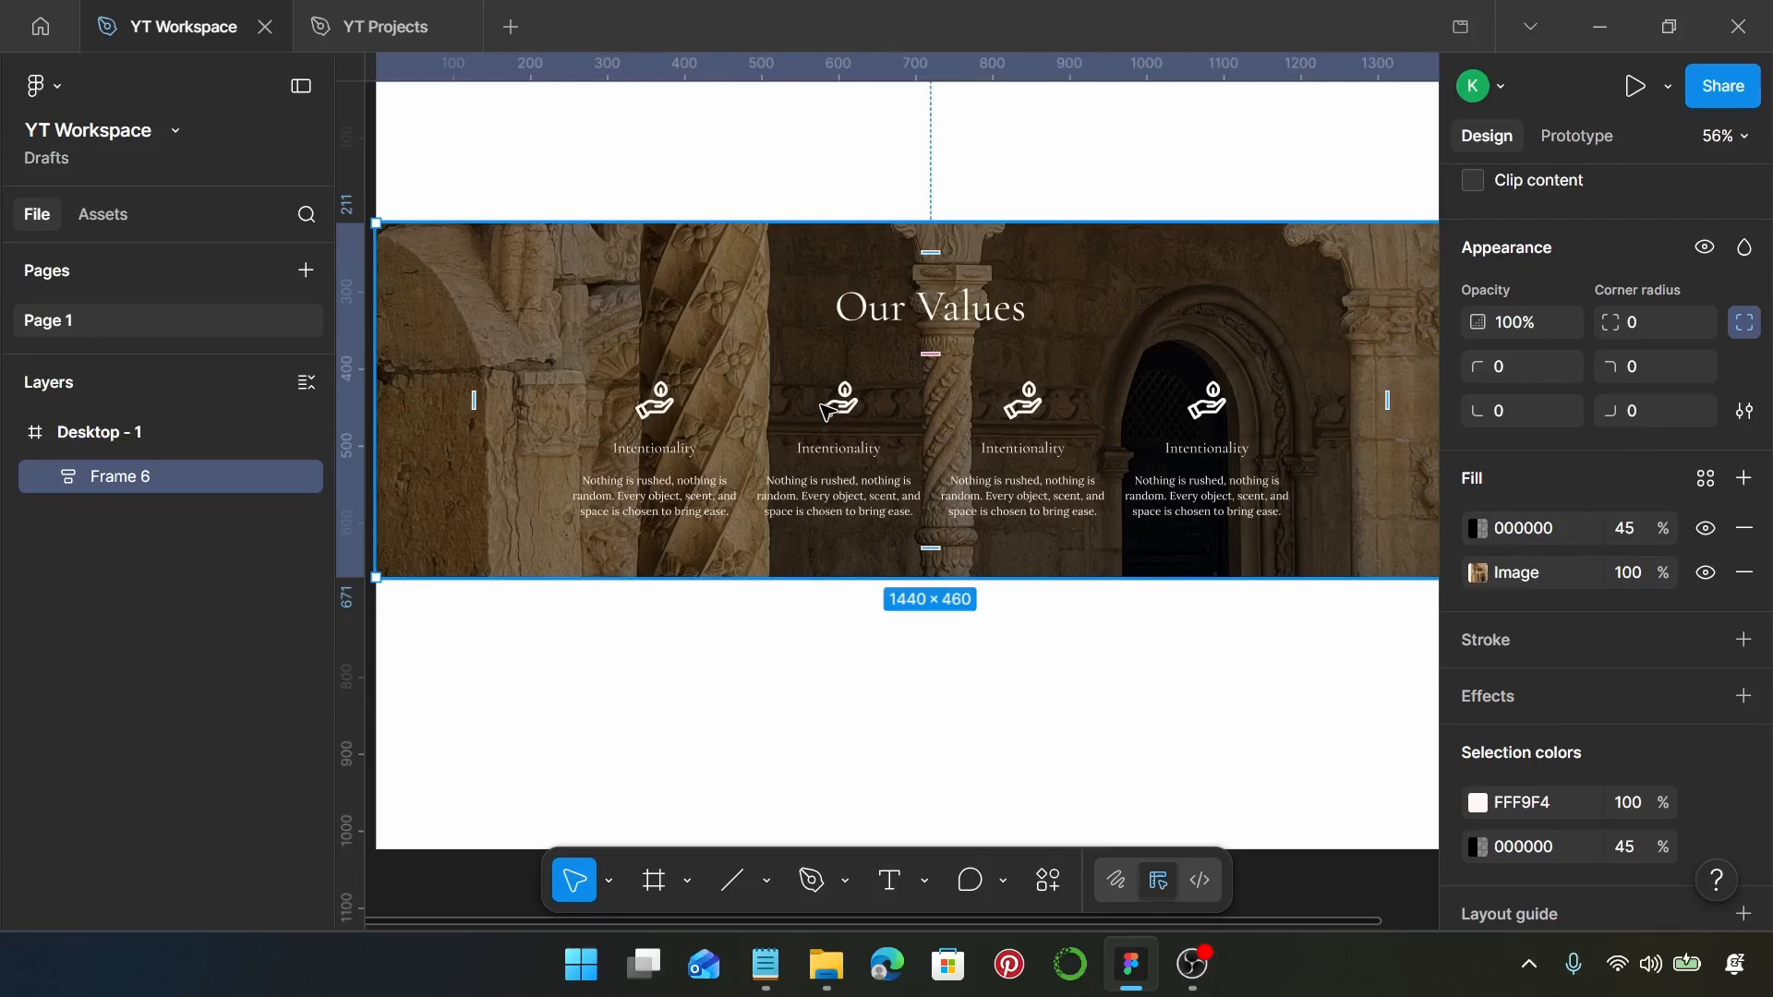
Select the hand icon in the second value item and launch the Iconify plugin for it.
scroll(828, 411, "up", 6)
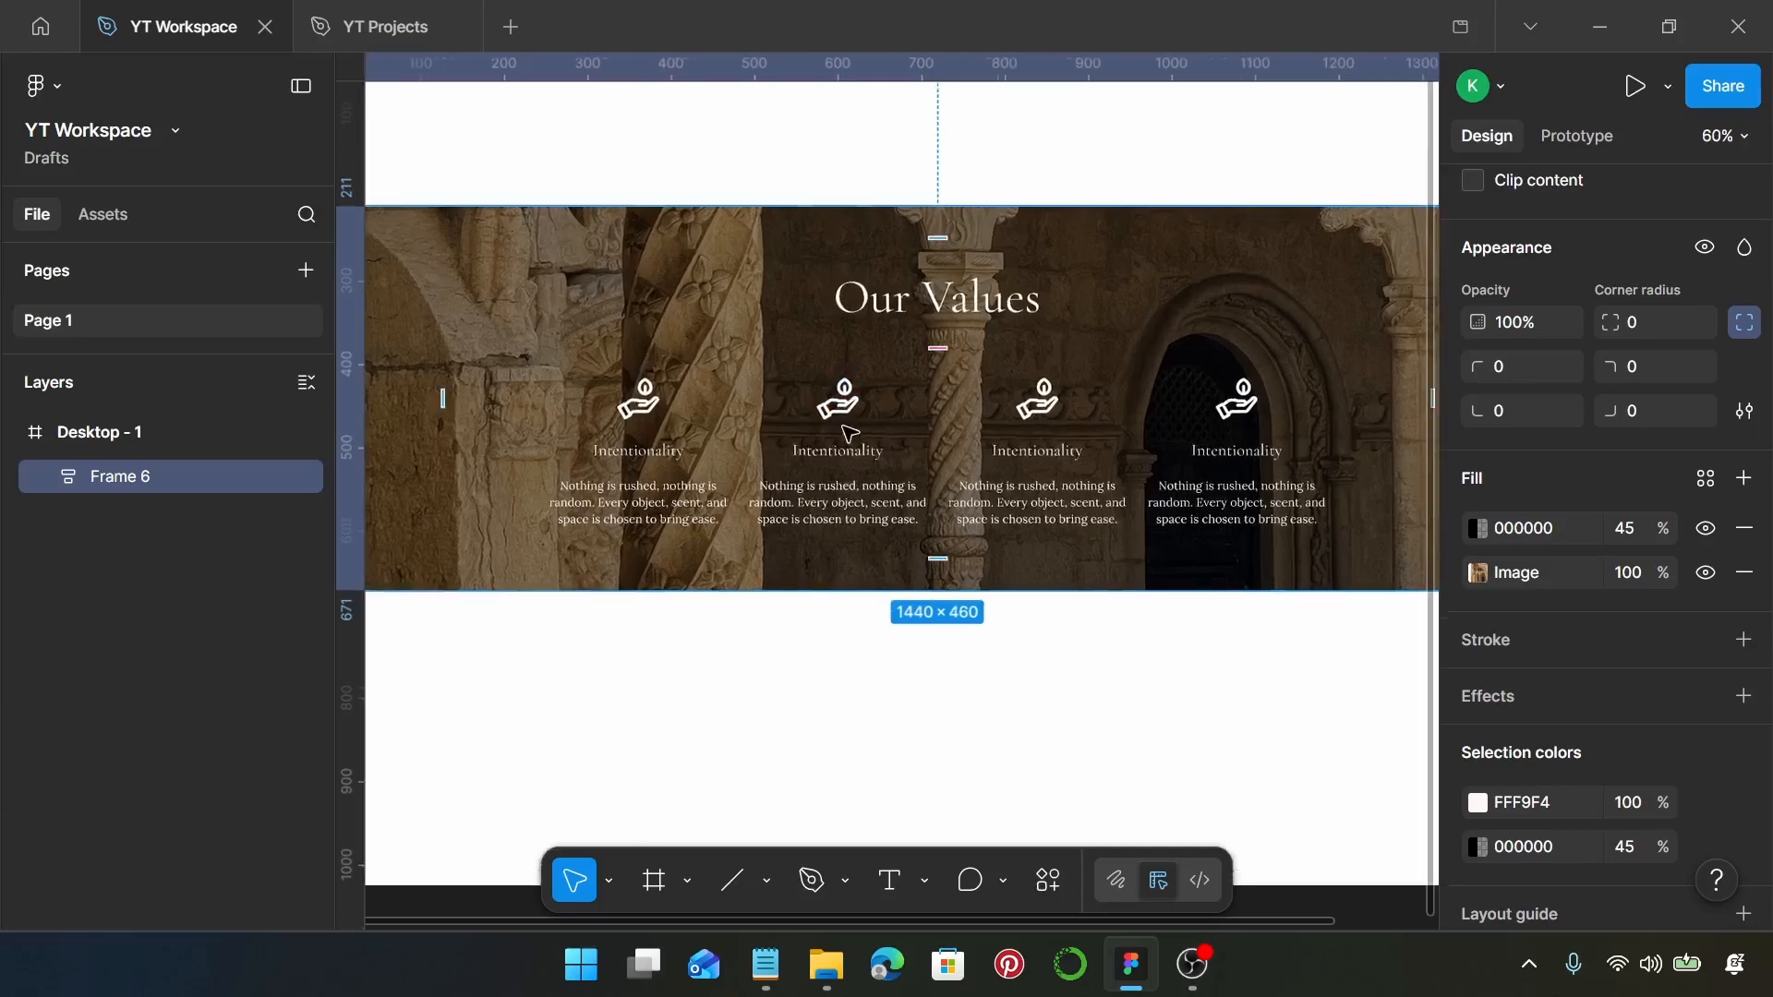
scroll(854, 395, "right", 2)
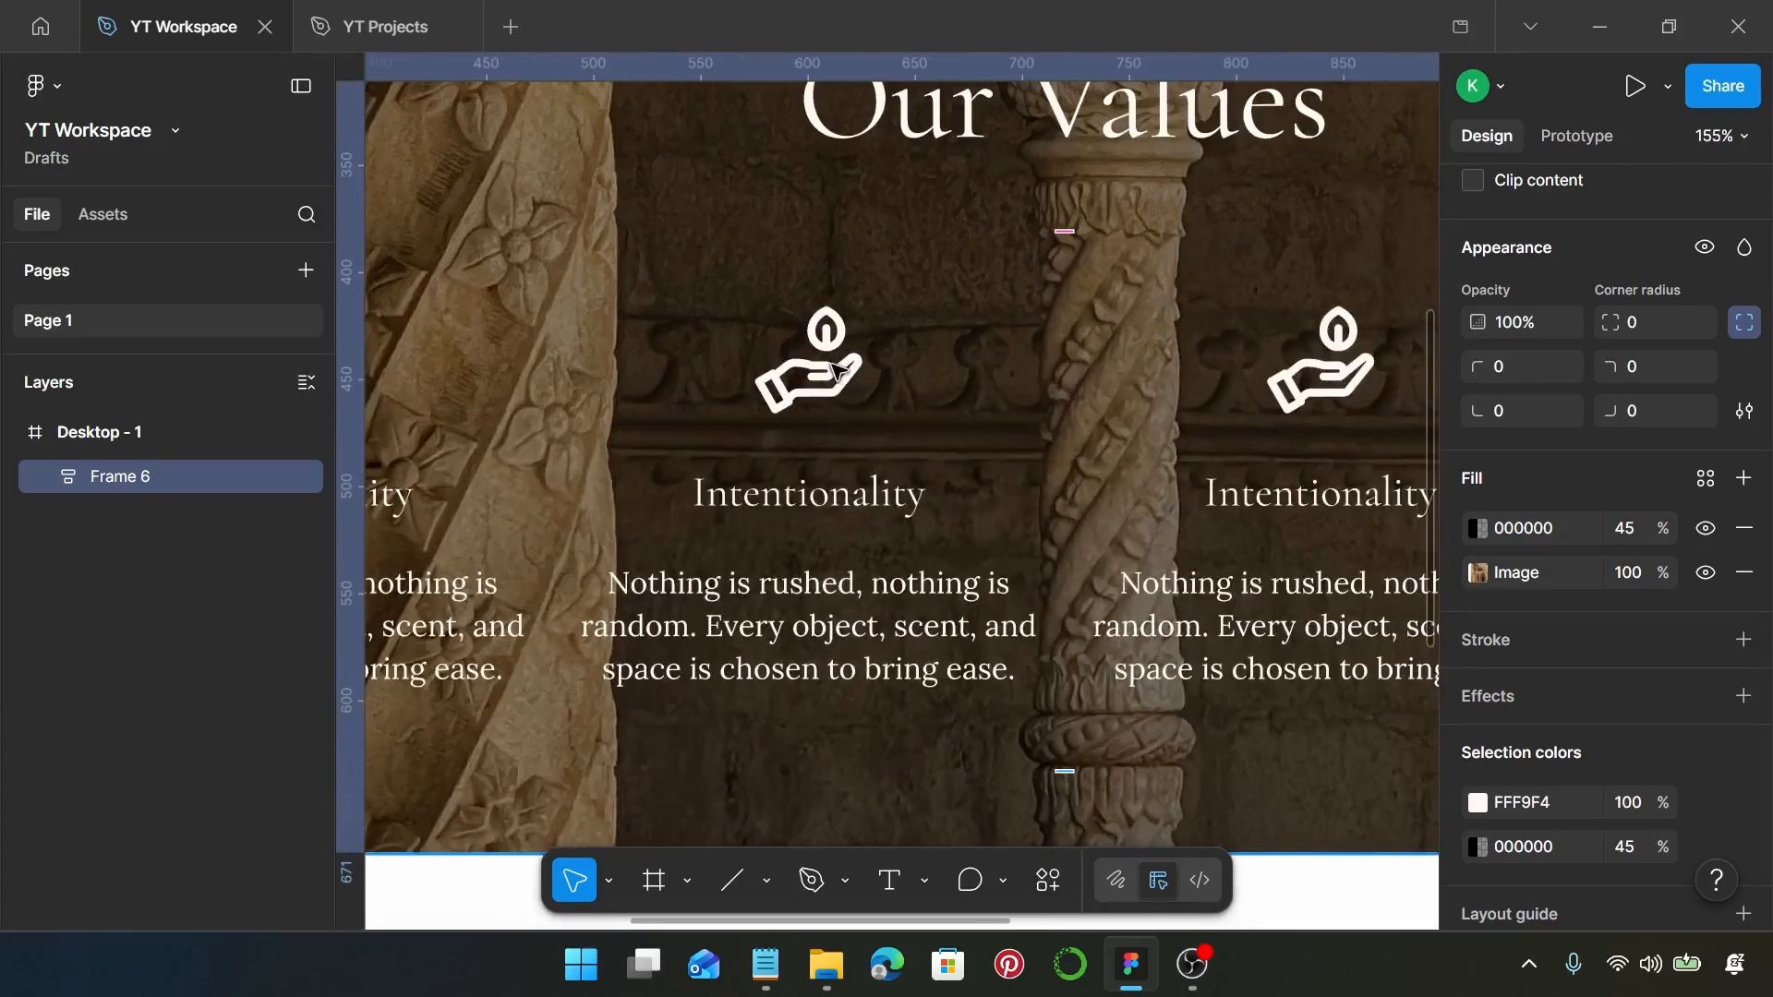
double_click(835, 369)
left_click(835, 370)
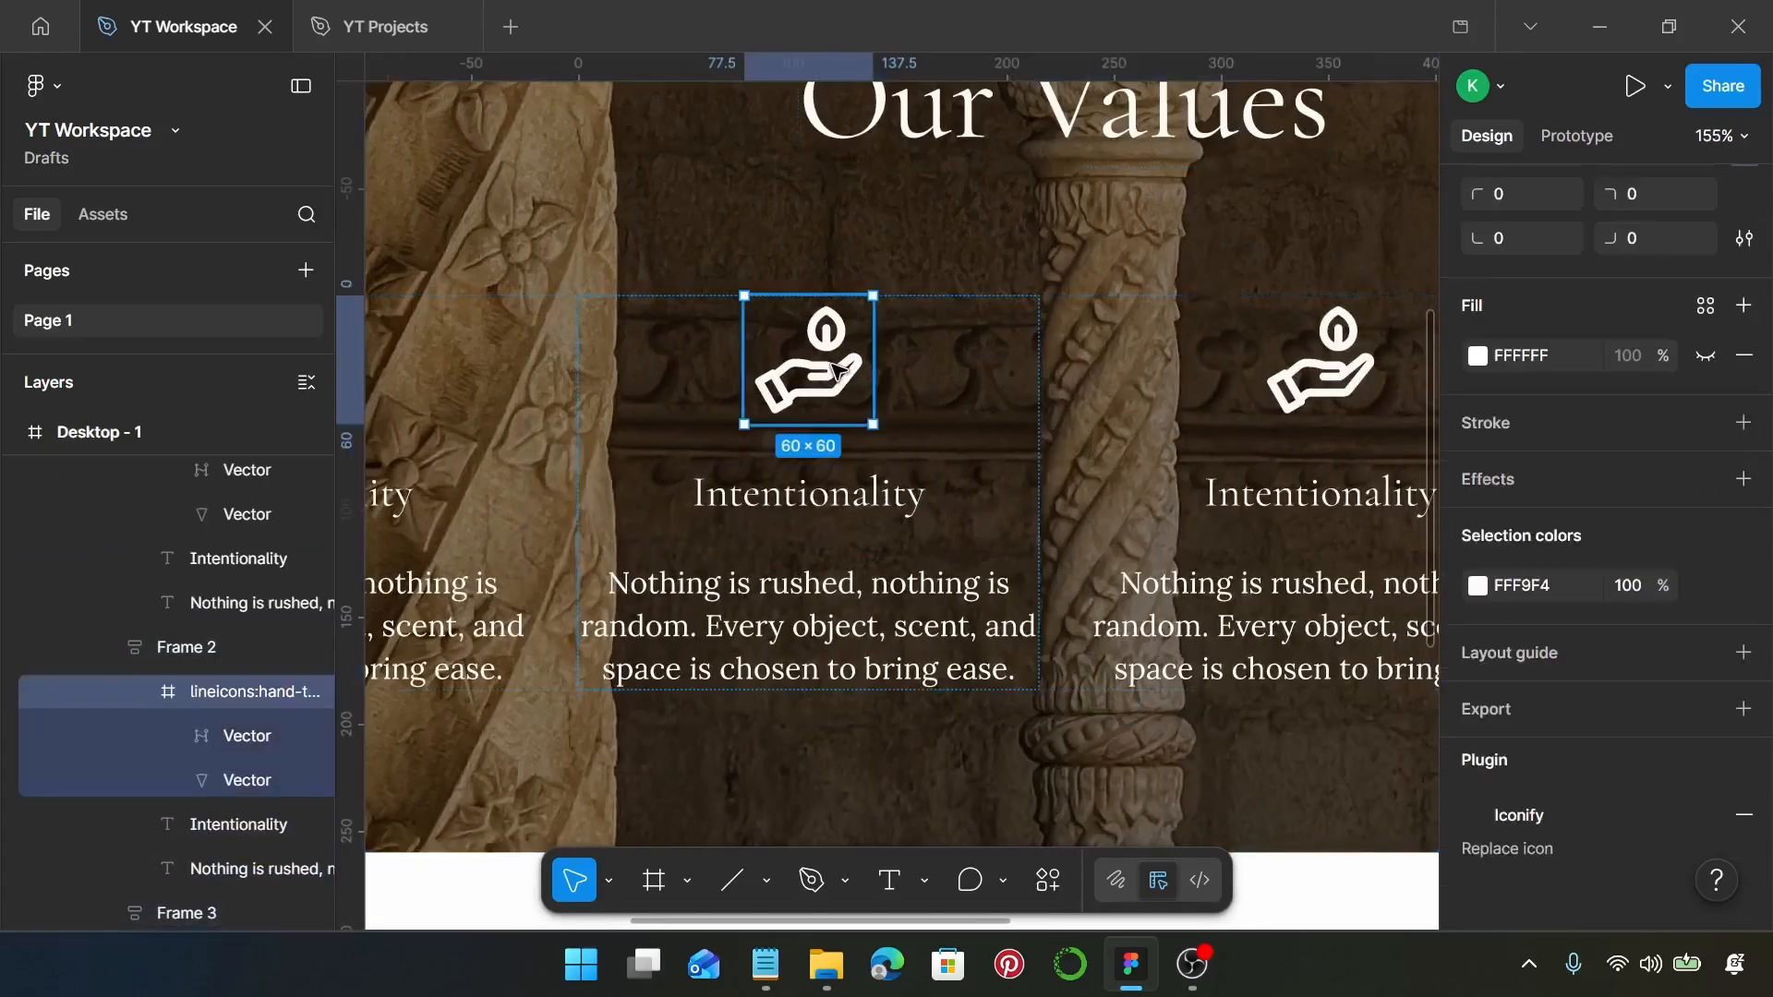
right_click(835, 370)
mouse_move(1001, 815)
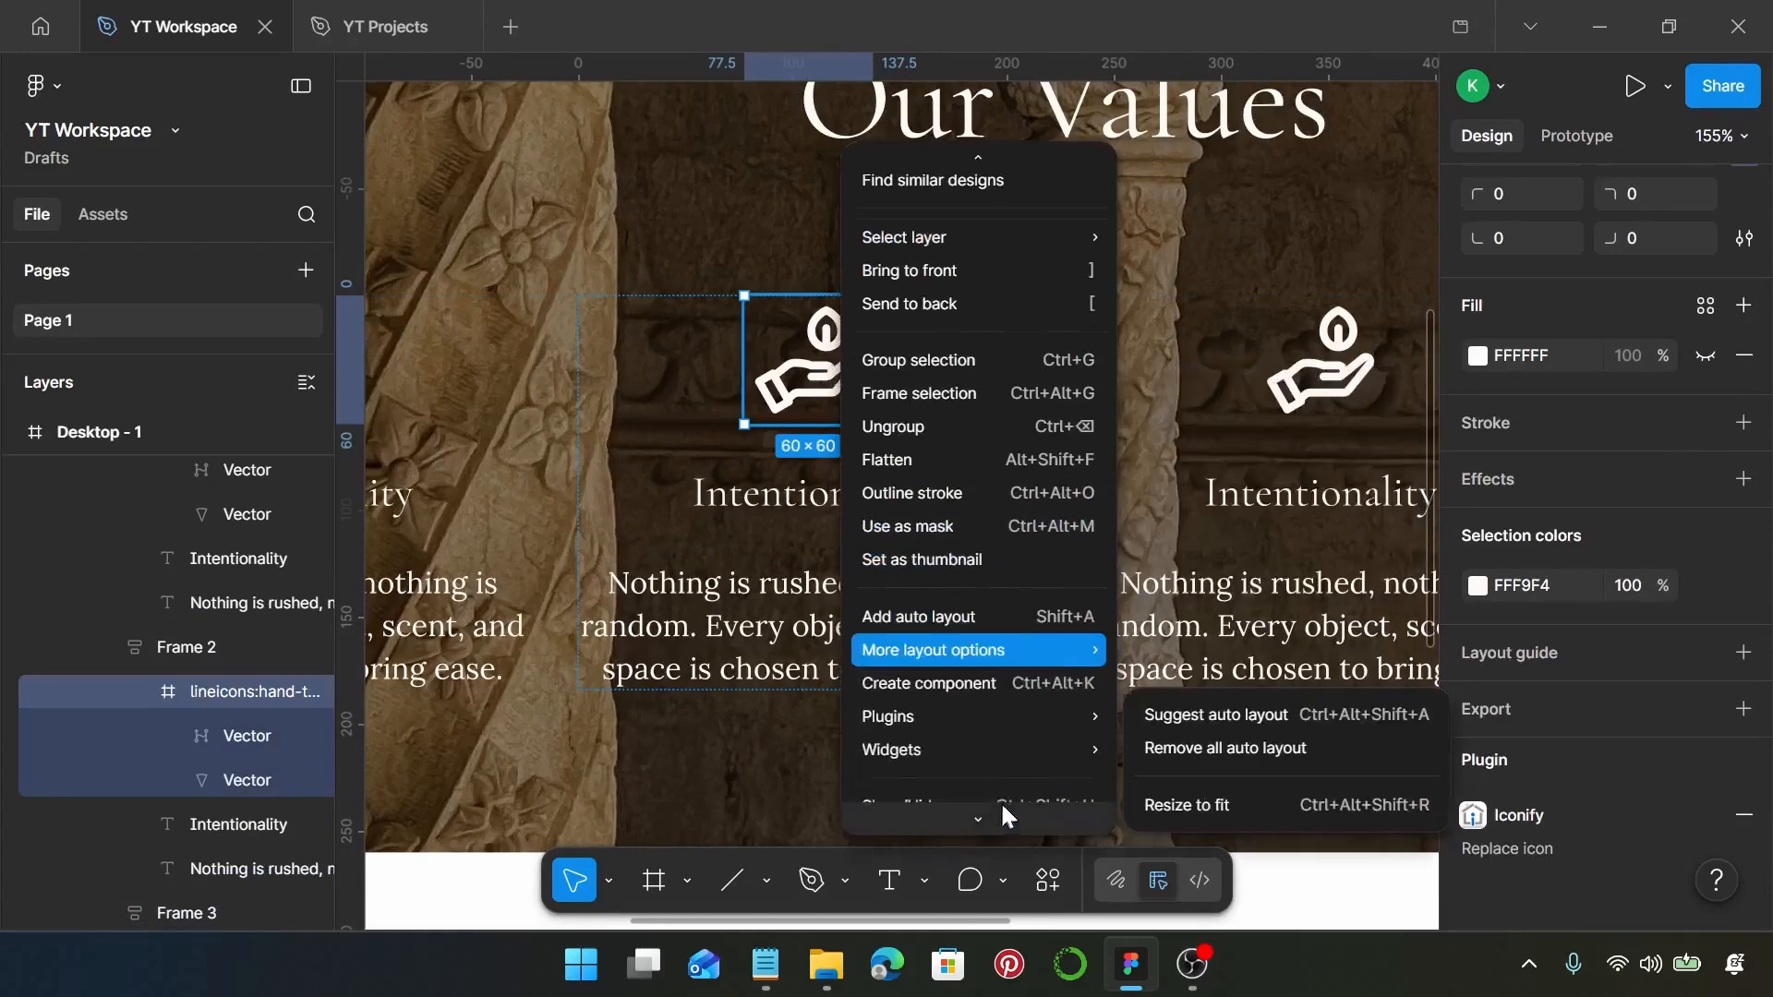
mouse_move(1039, 729)
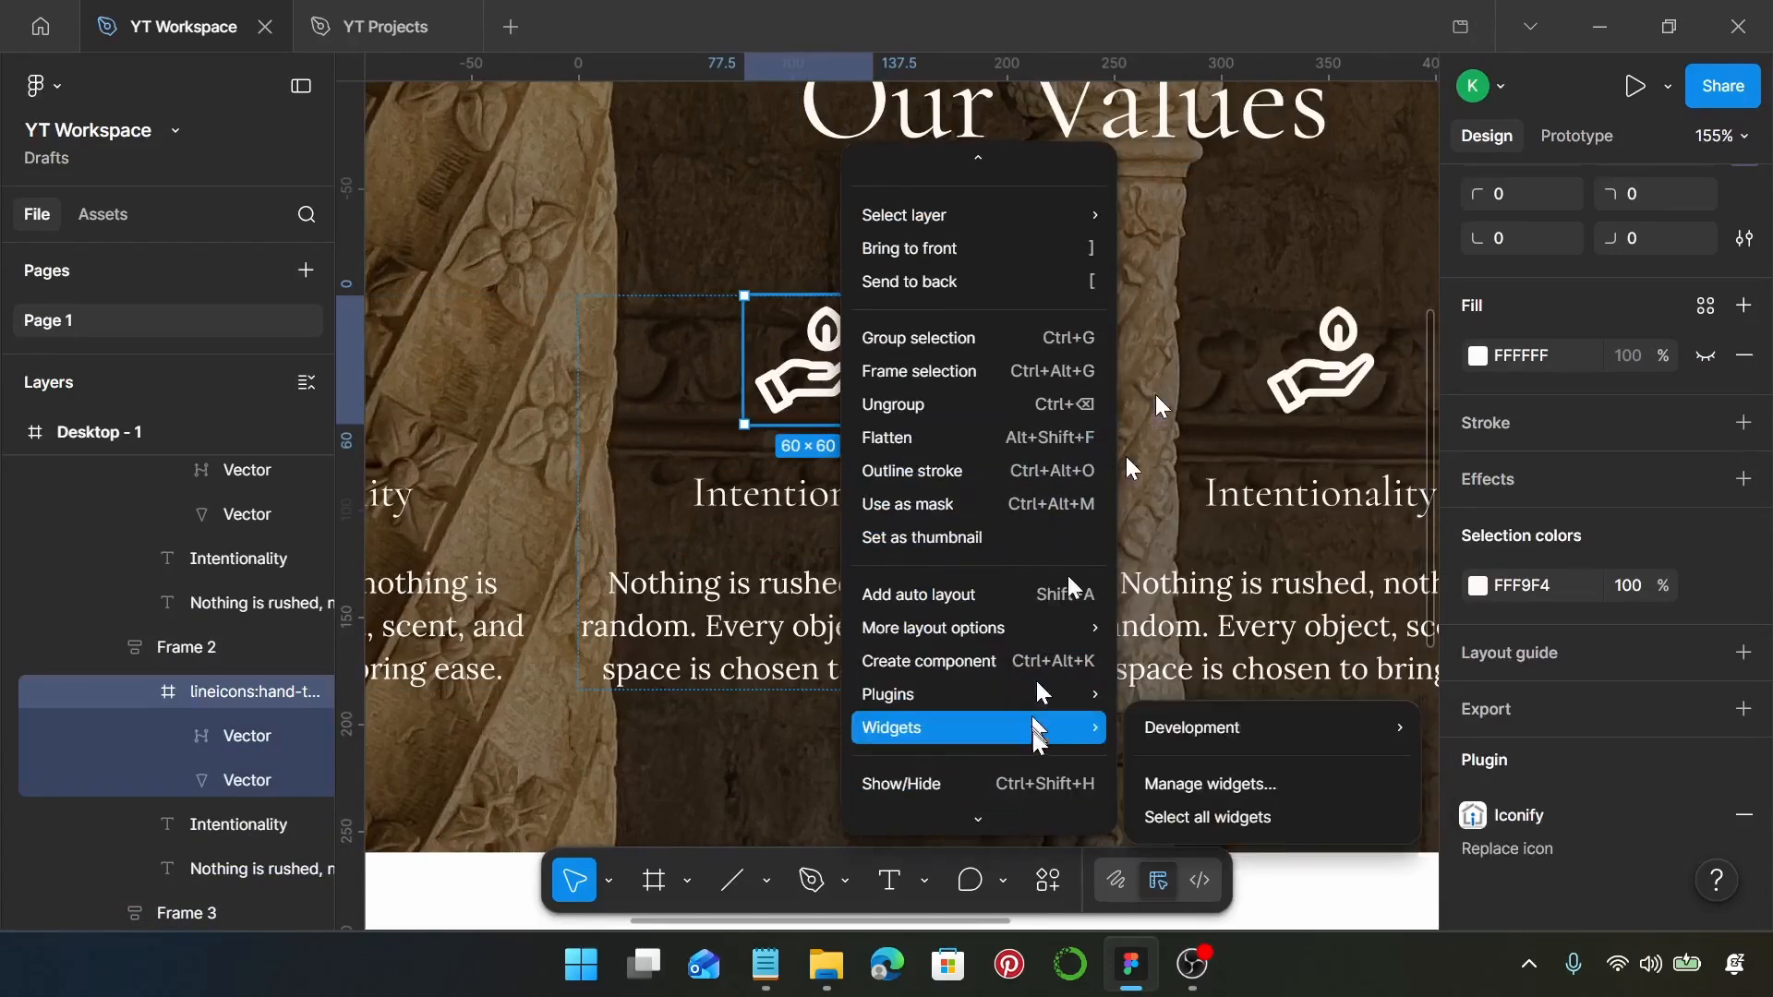
mouse_move(1060, 690)
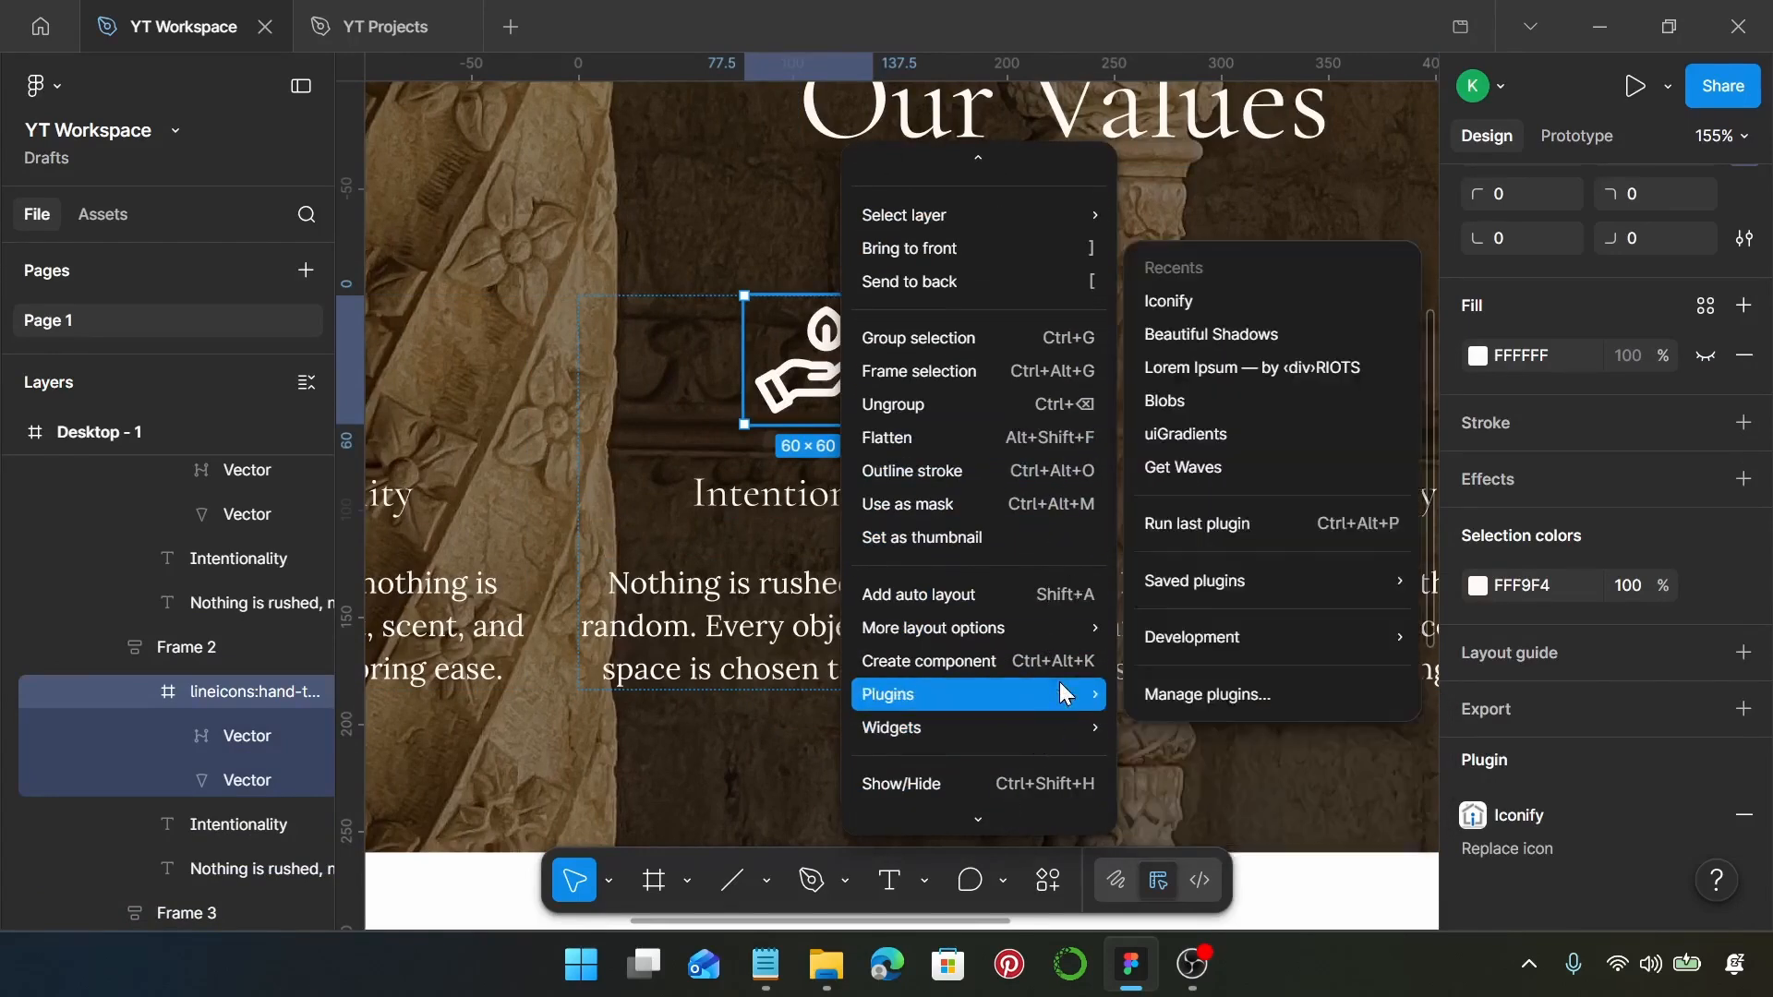
left_click(1232, 300)
Search Iconify for "calm" and replace the second item's icon with material-symbols:sentiment-calm-outline-rounded, closing the plugin.
left_click(818, 222)
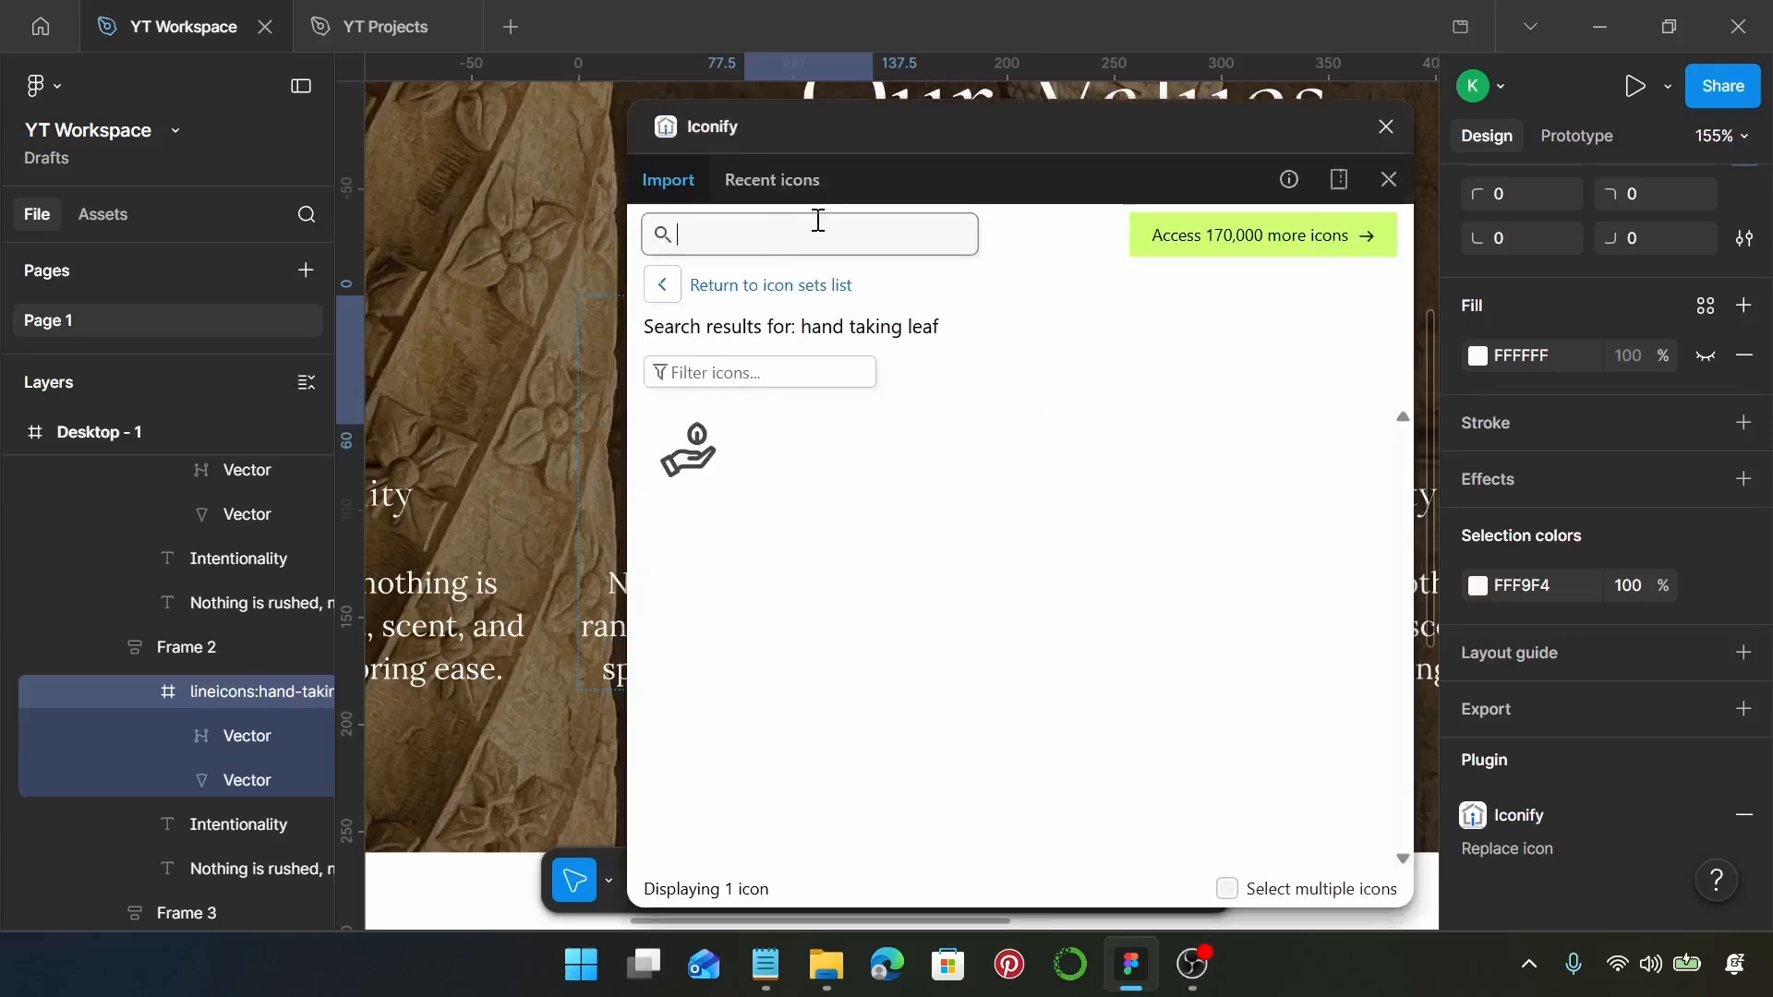
type("c")
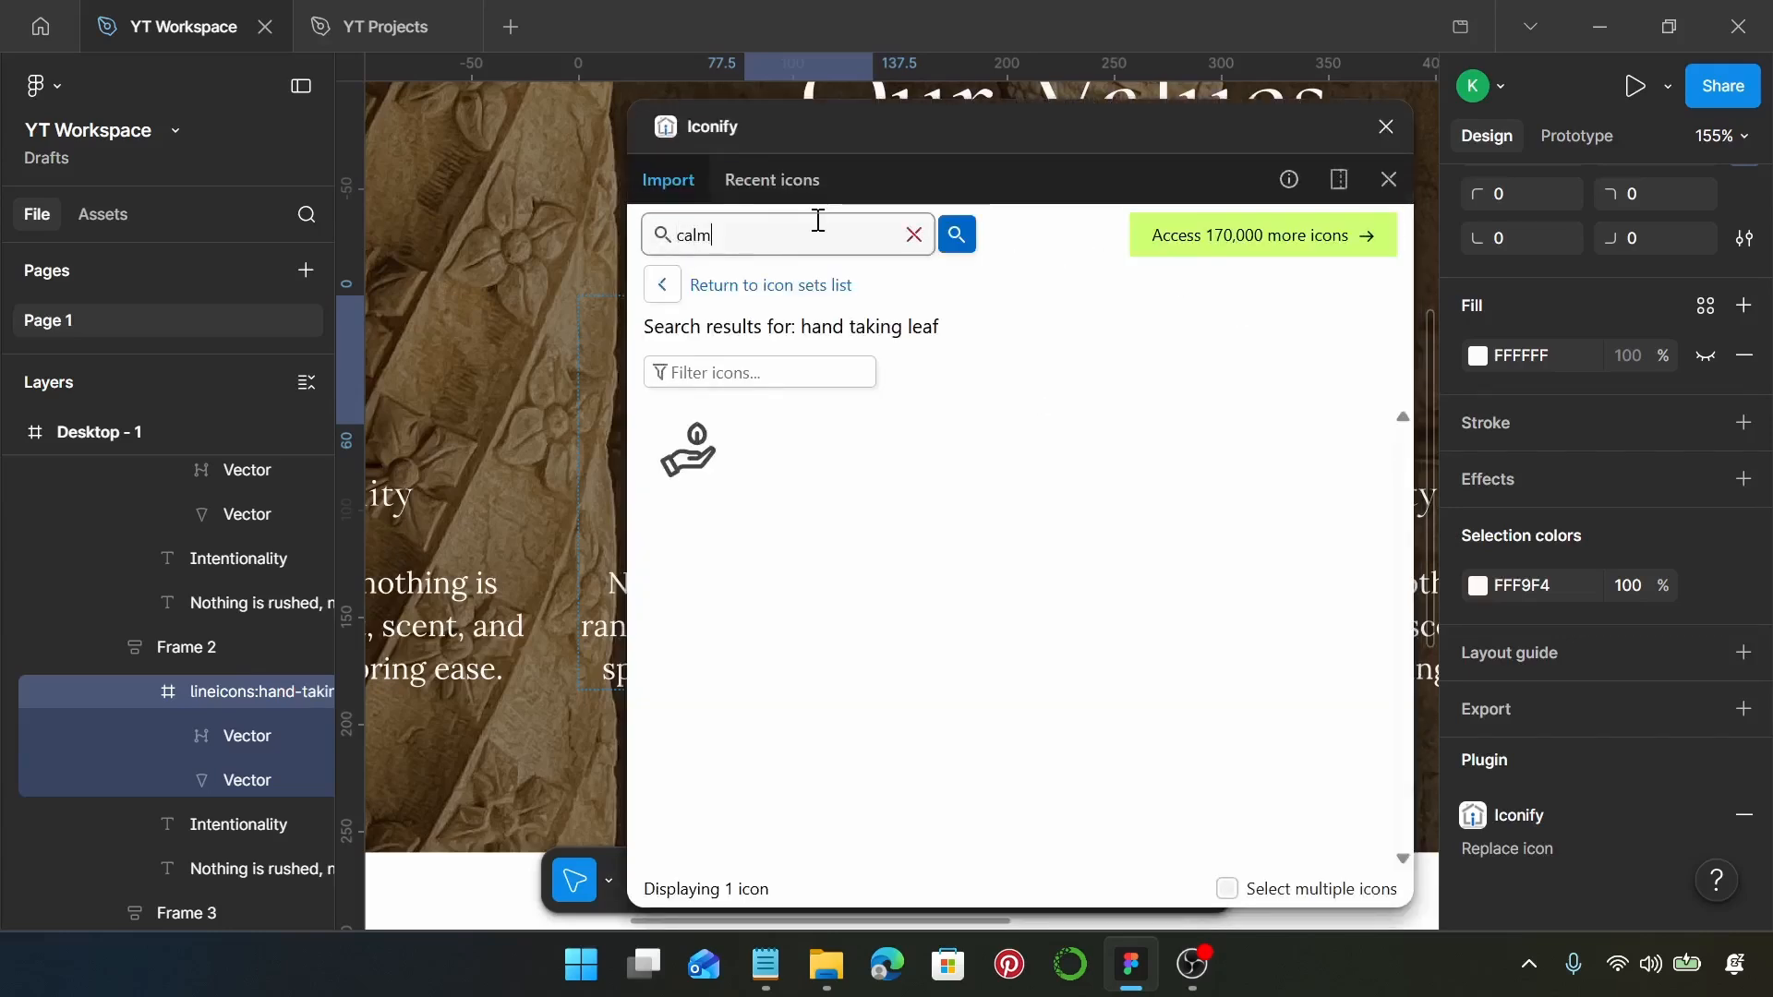
type("alm")
key("Return")
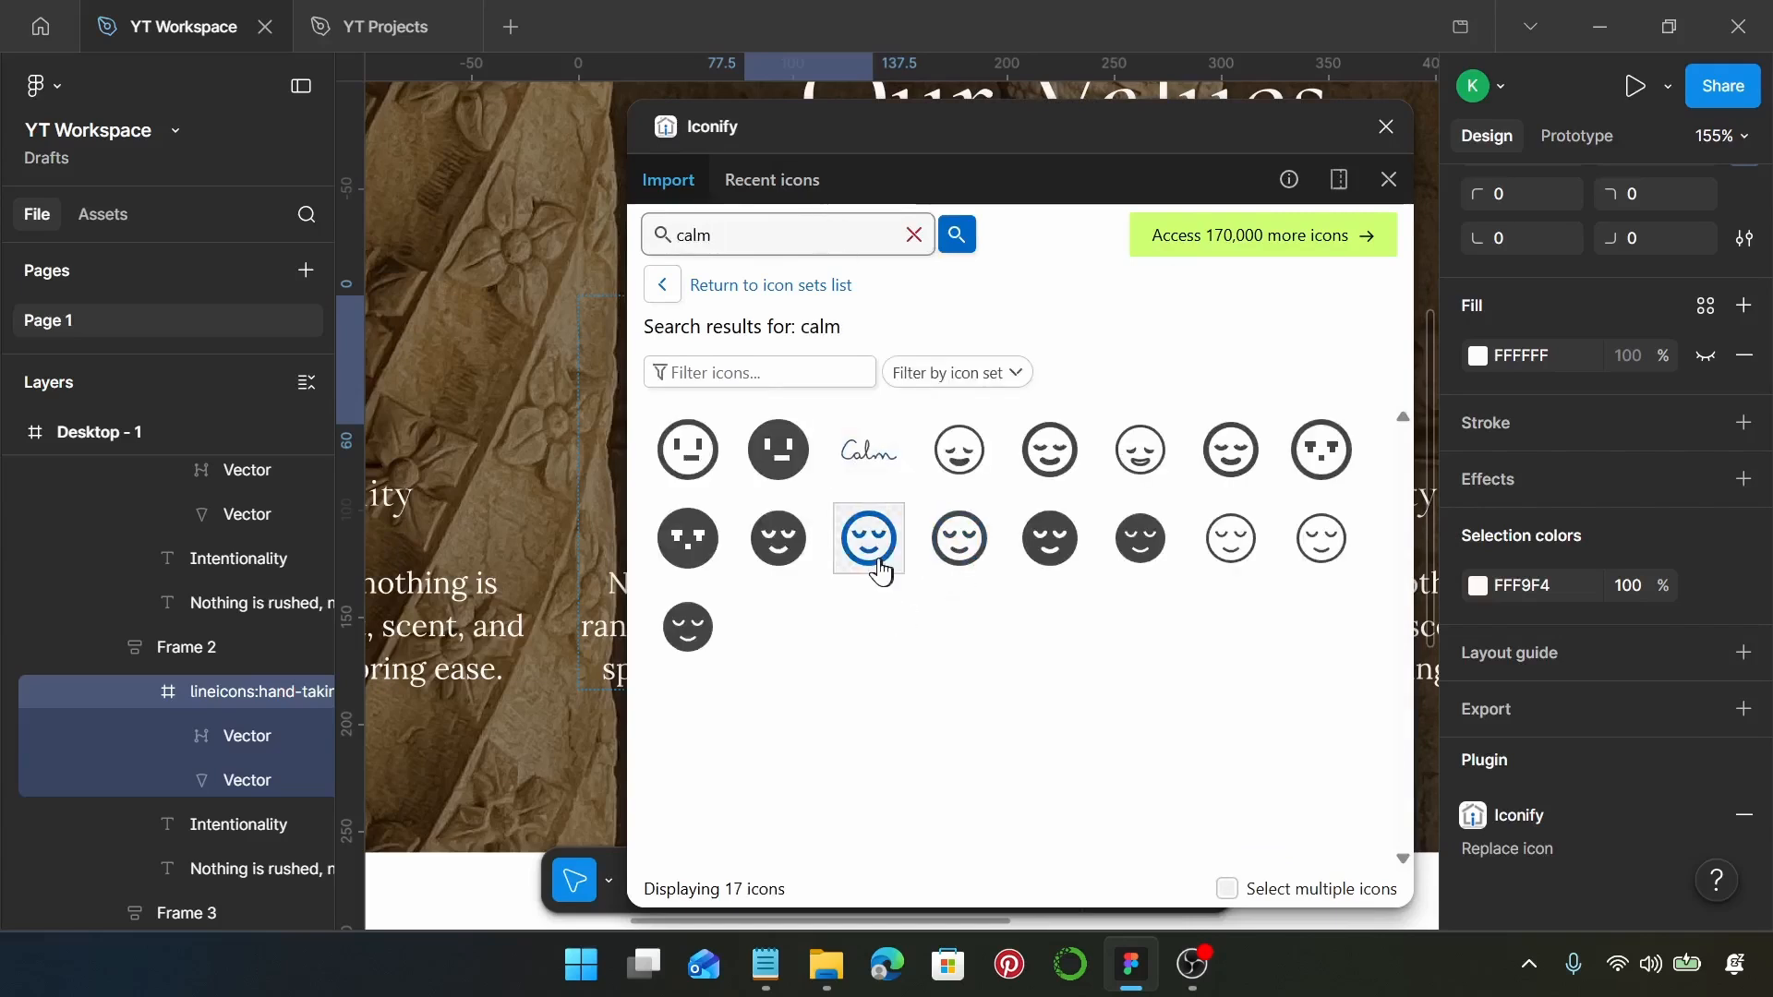
left_click(961, 558)
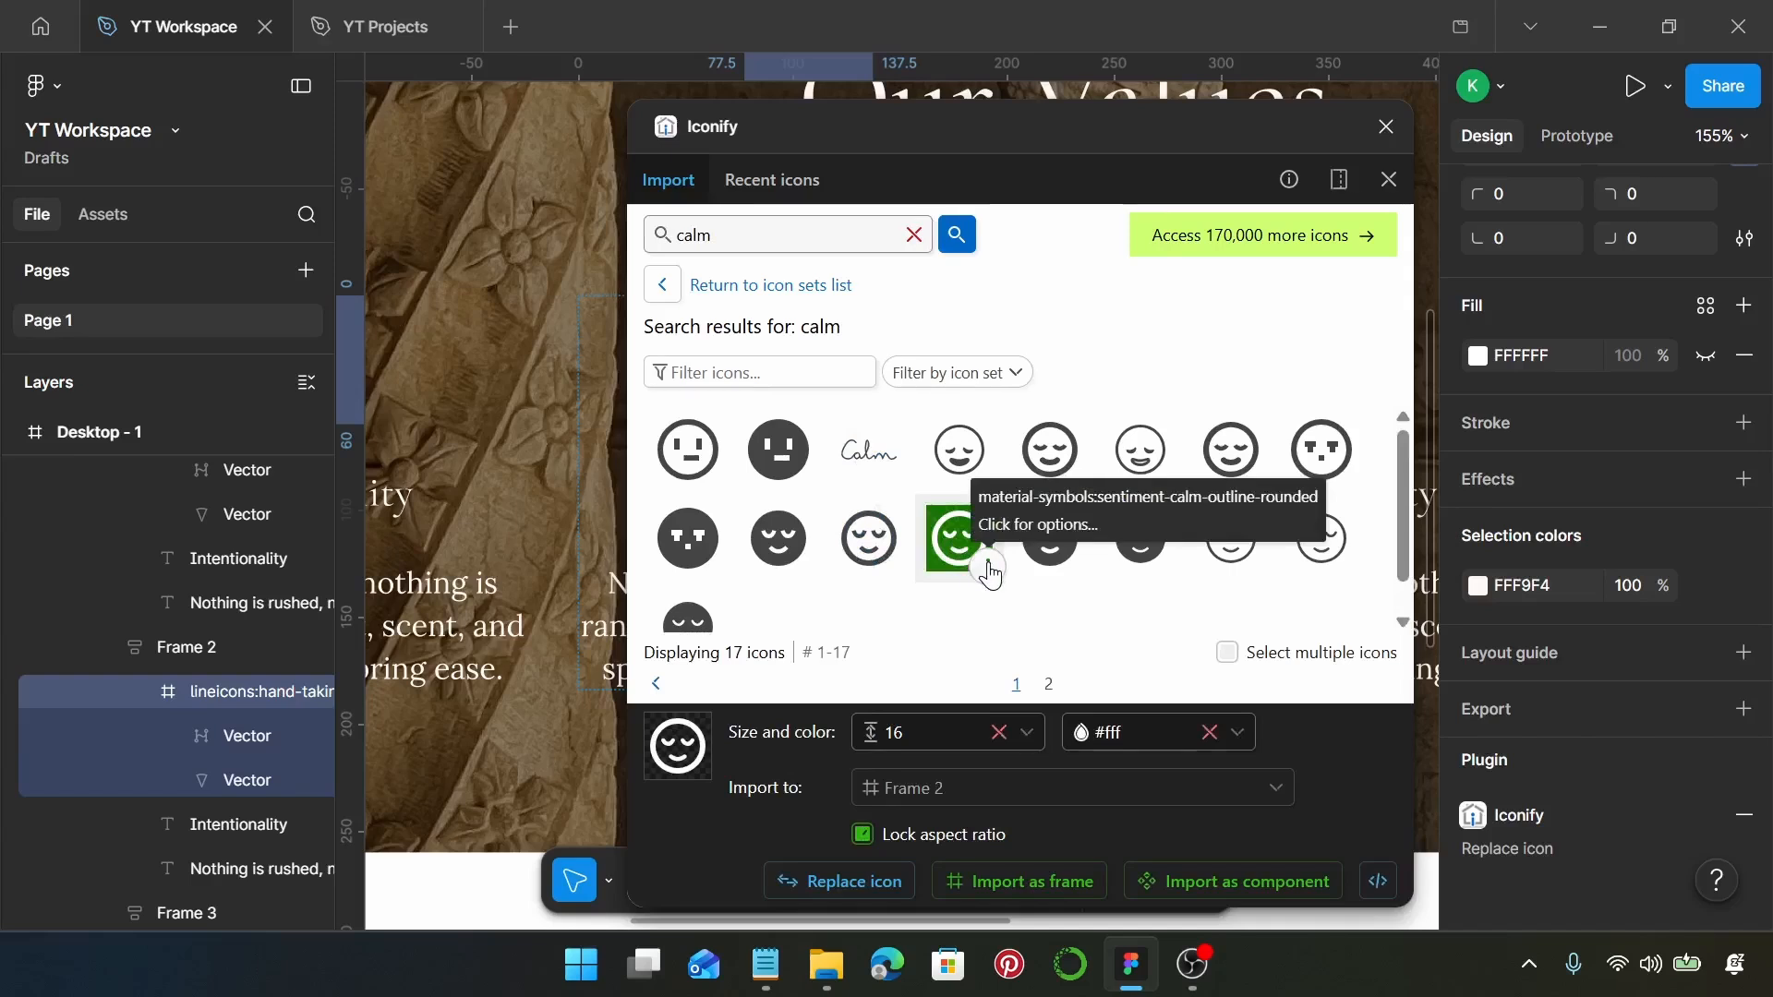
left_click(888, 880)
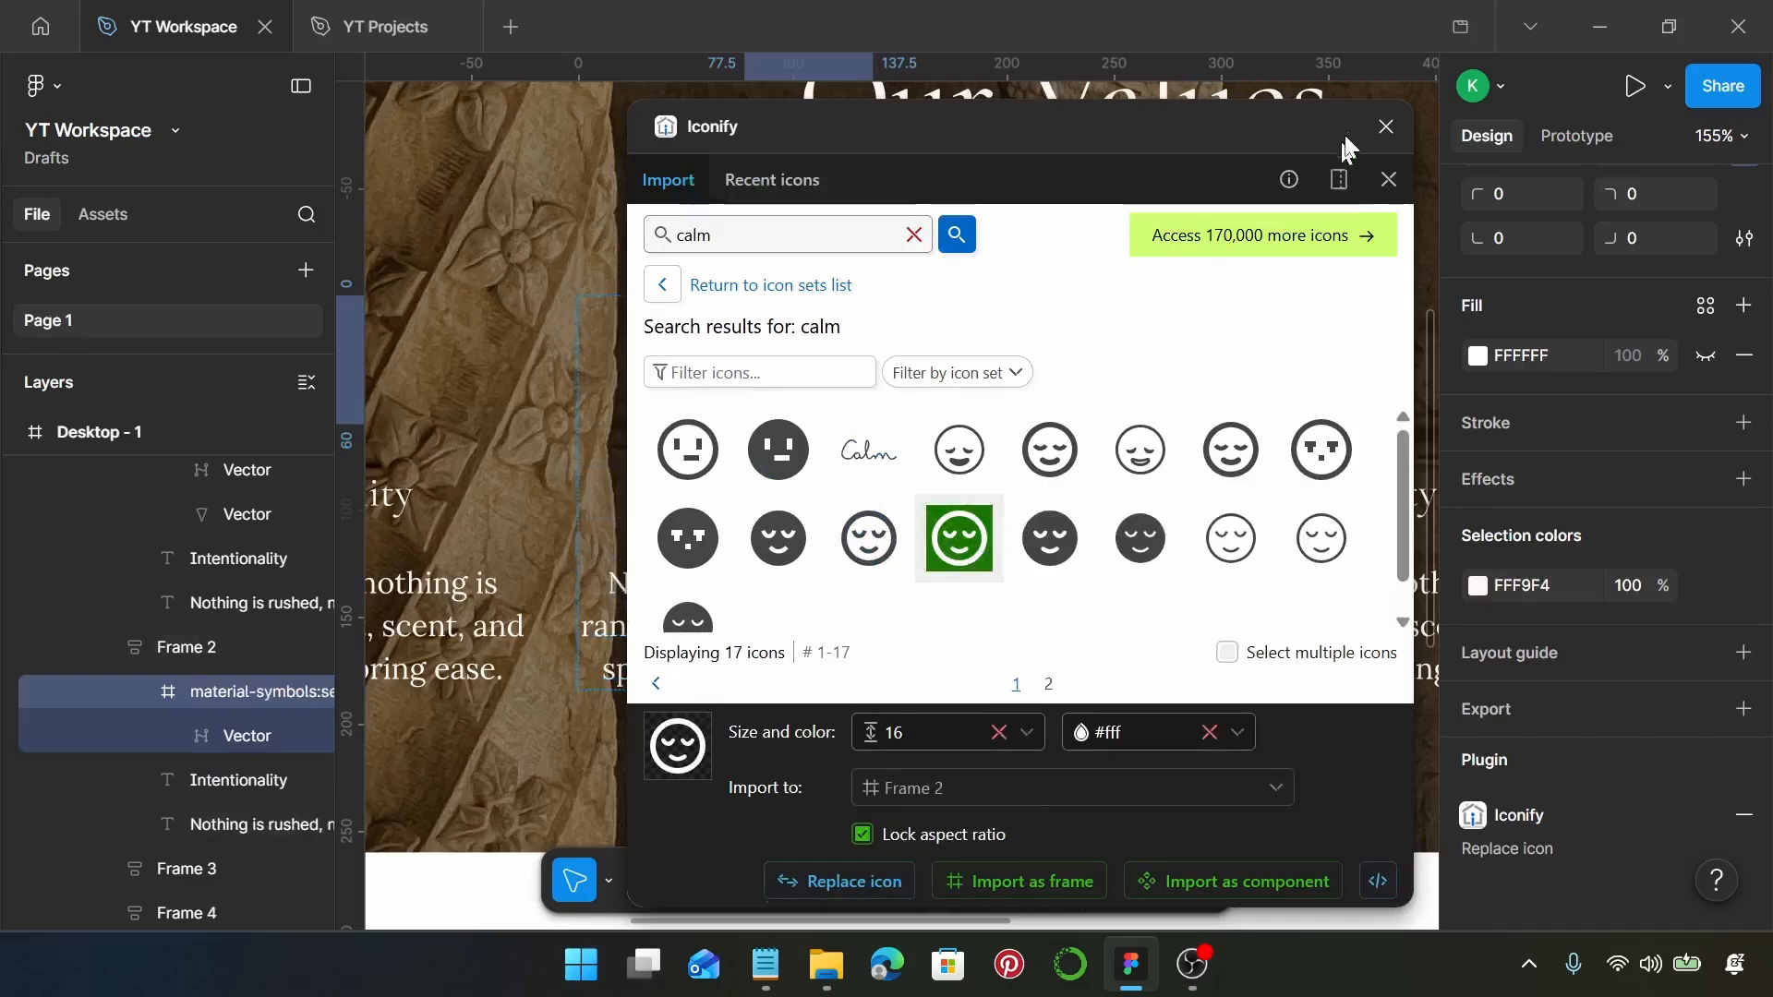
left_click(1386, 127)
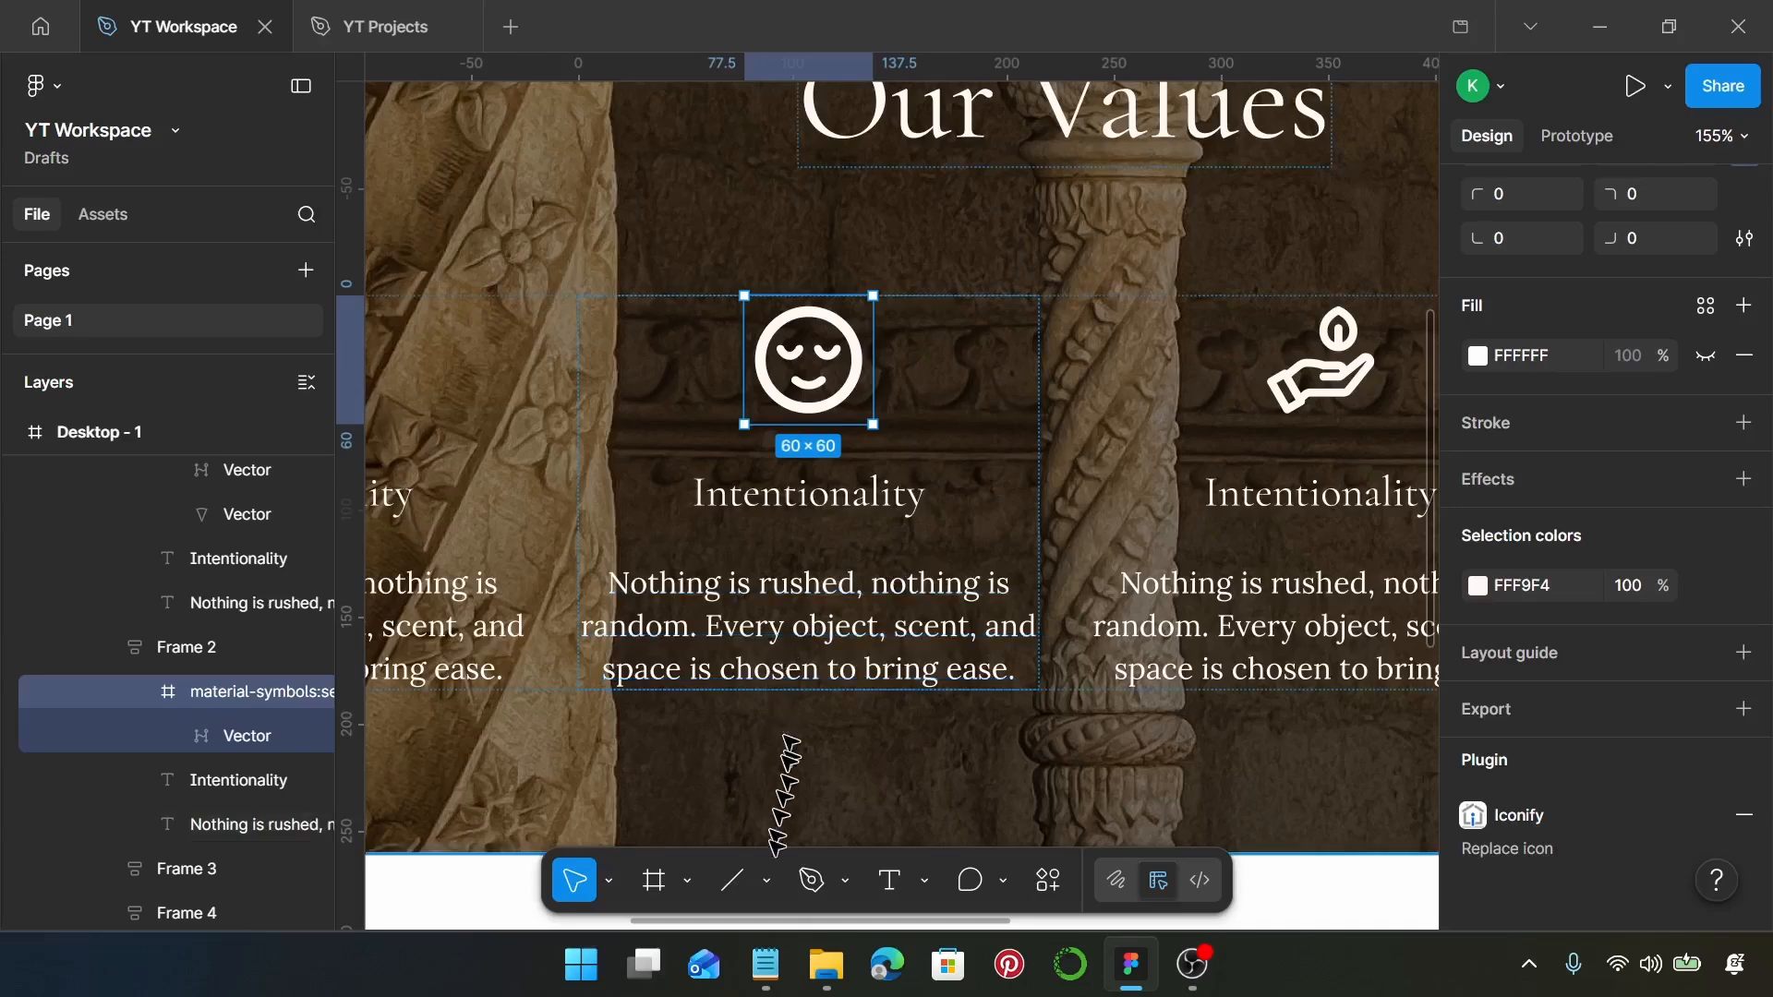
Replace the second value item's title with "Stillness" from the Notepad notes.
left_click(775, 969)
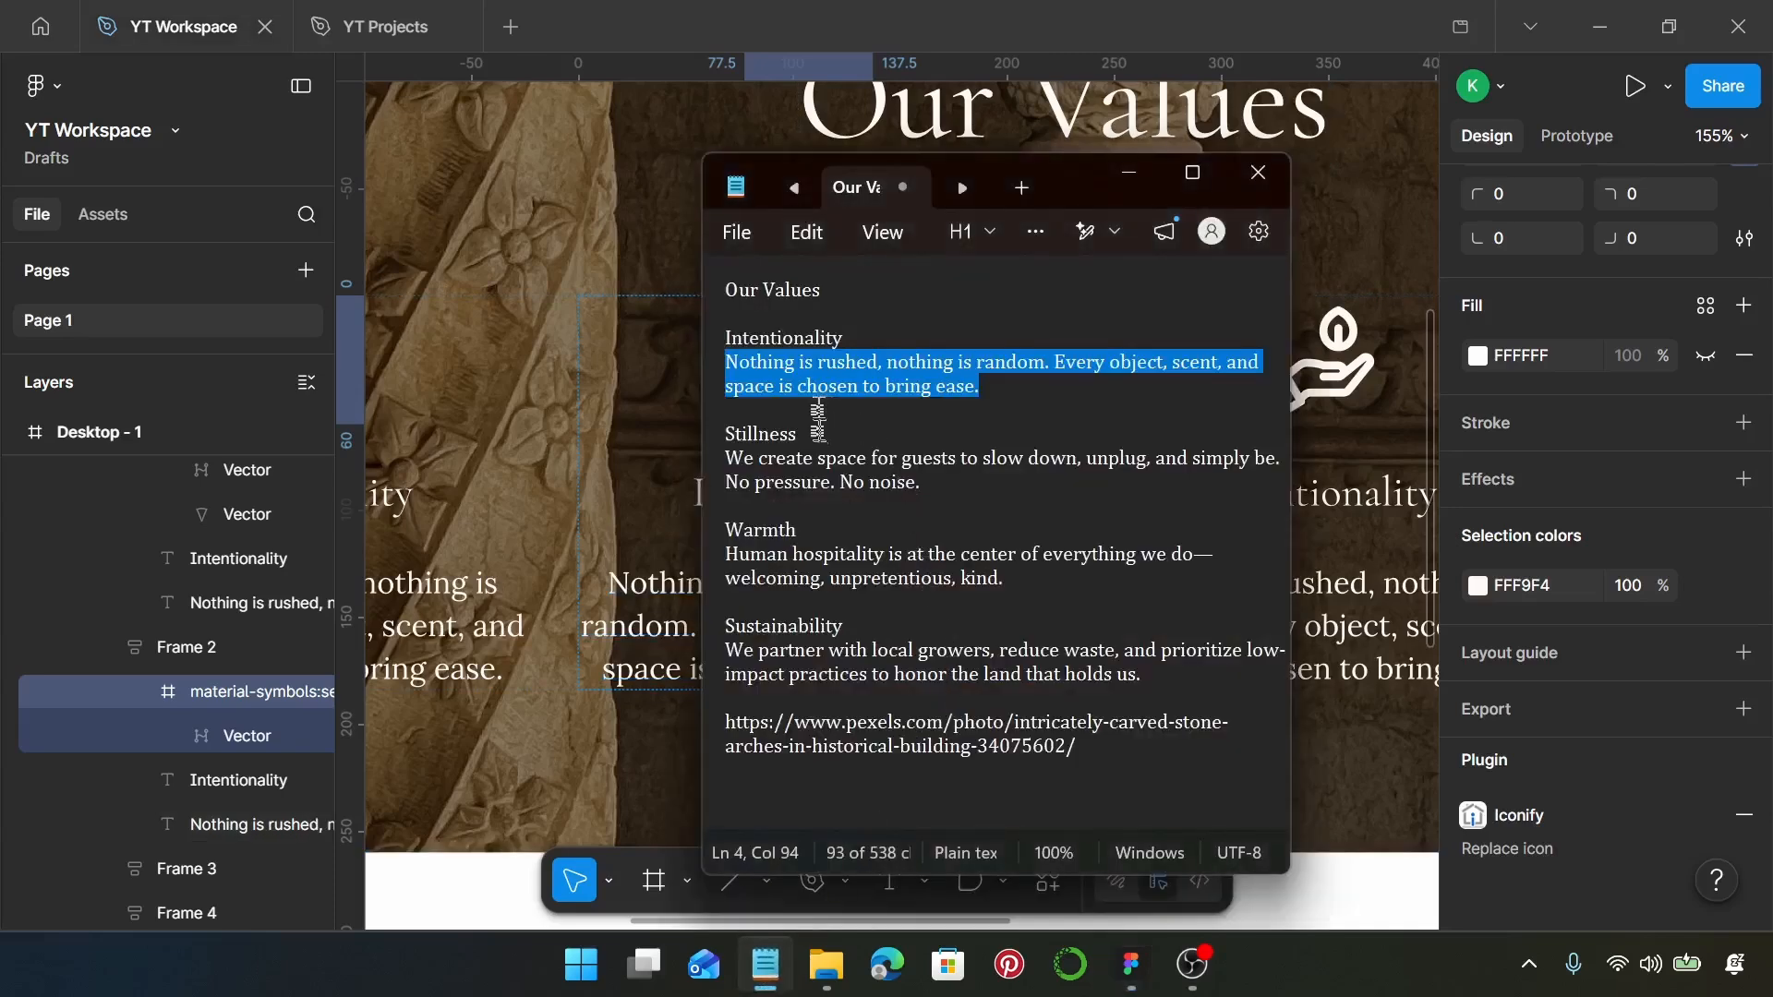
left_click_drag(735, 434, 811, 433)
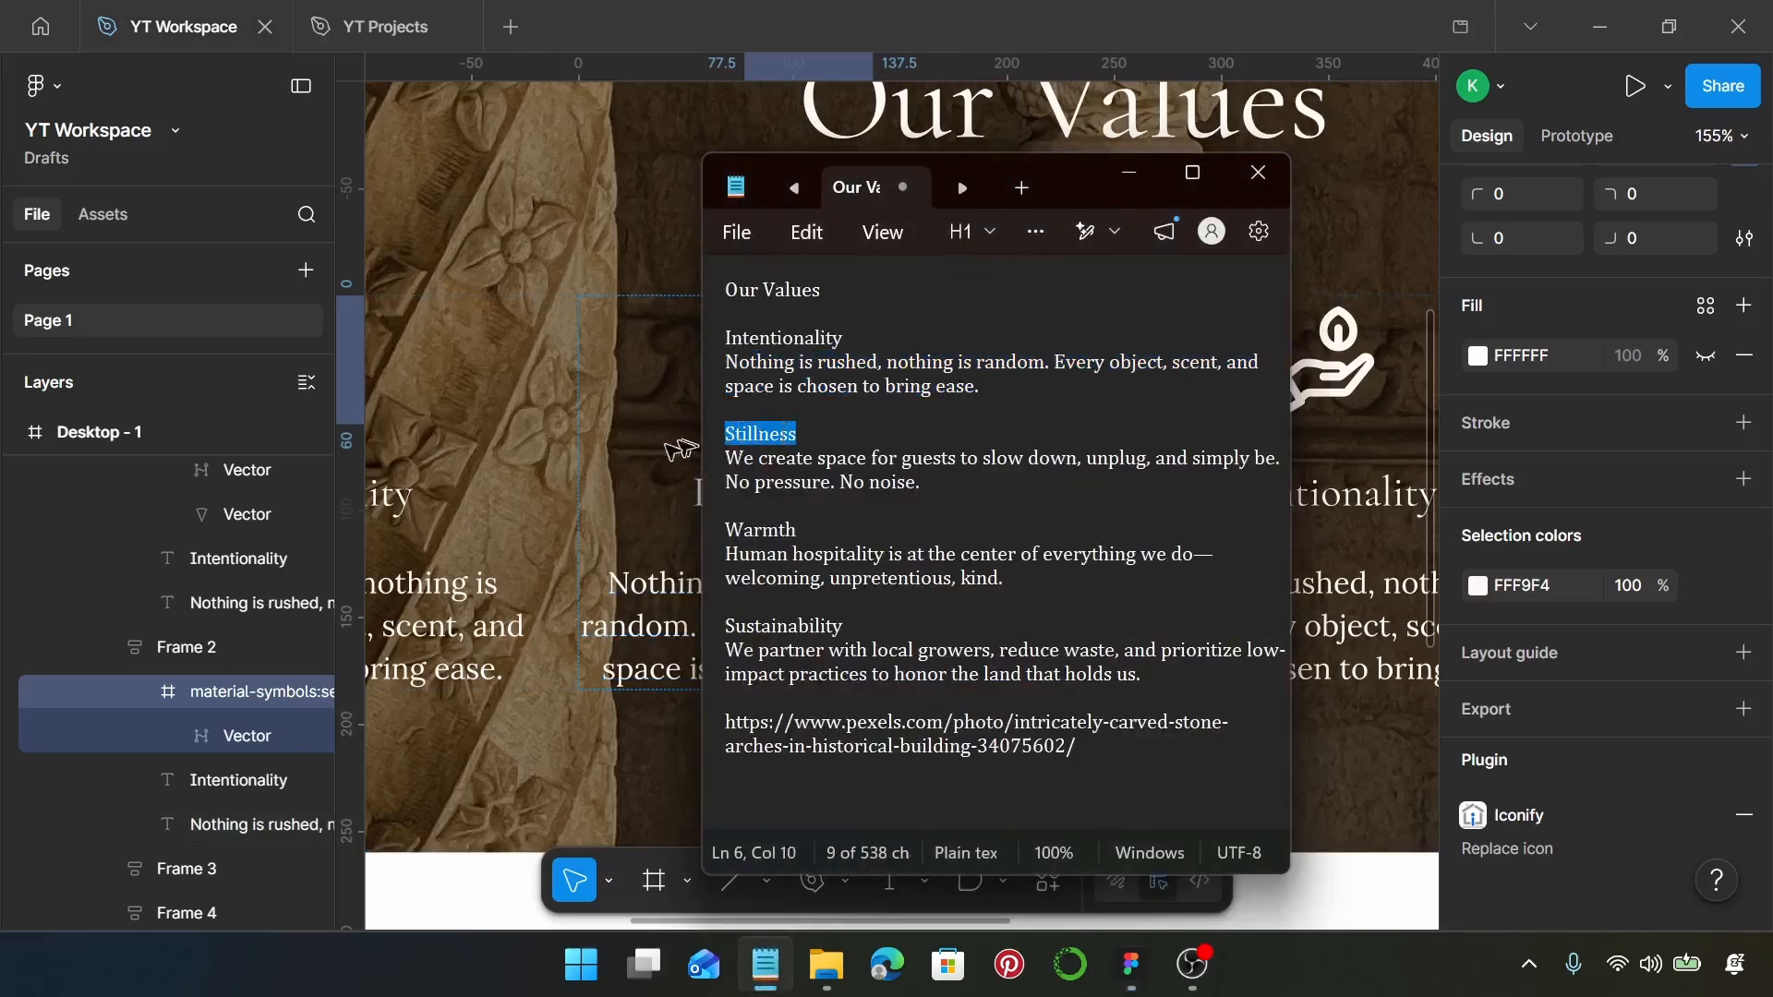
left_click(665, 454)
double_click(746, 495)
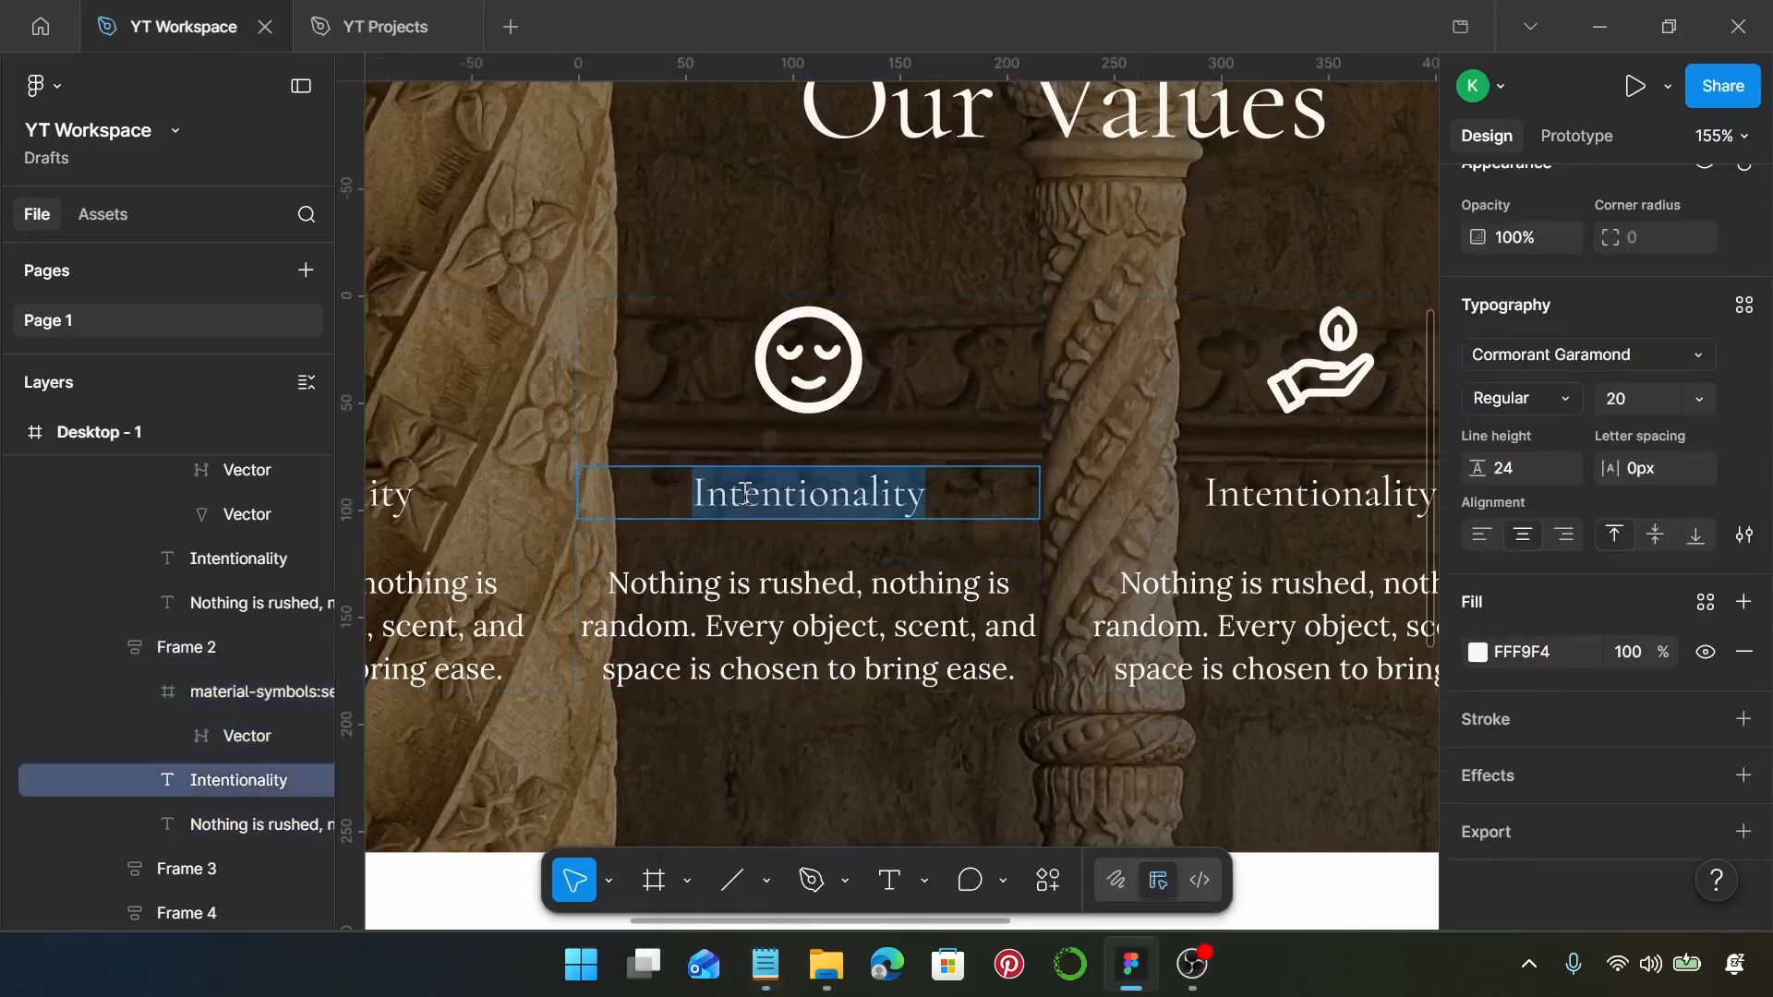
type("Stillness")
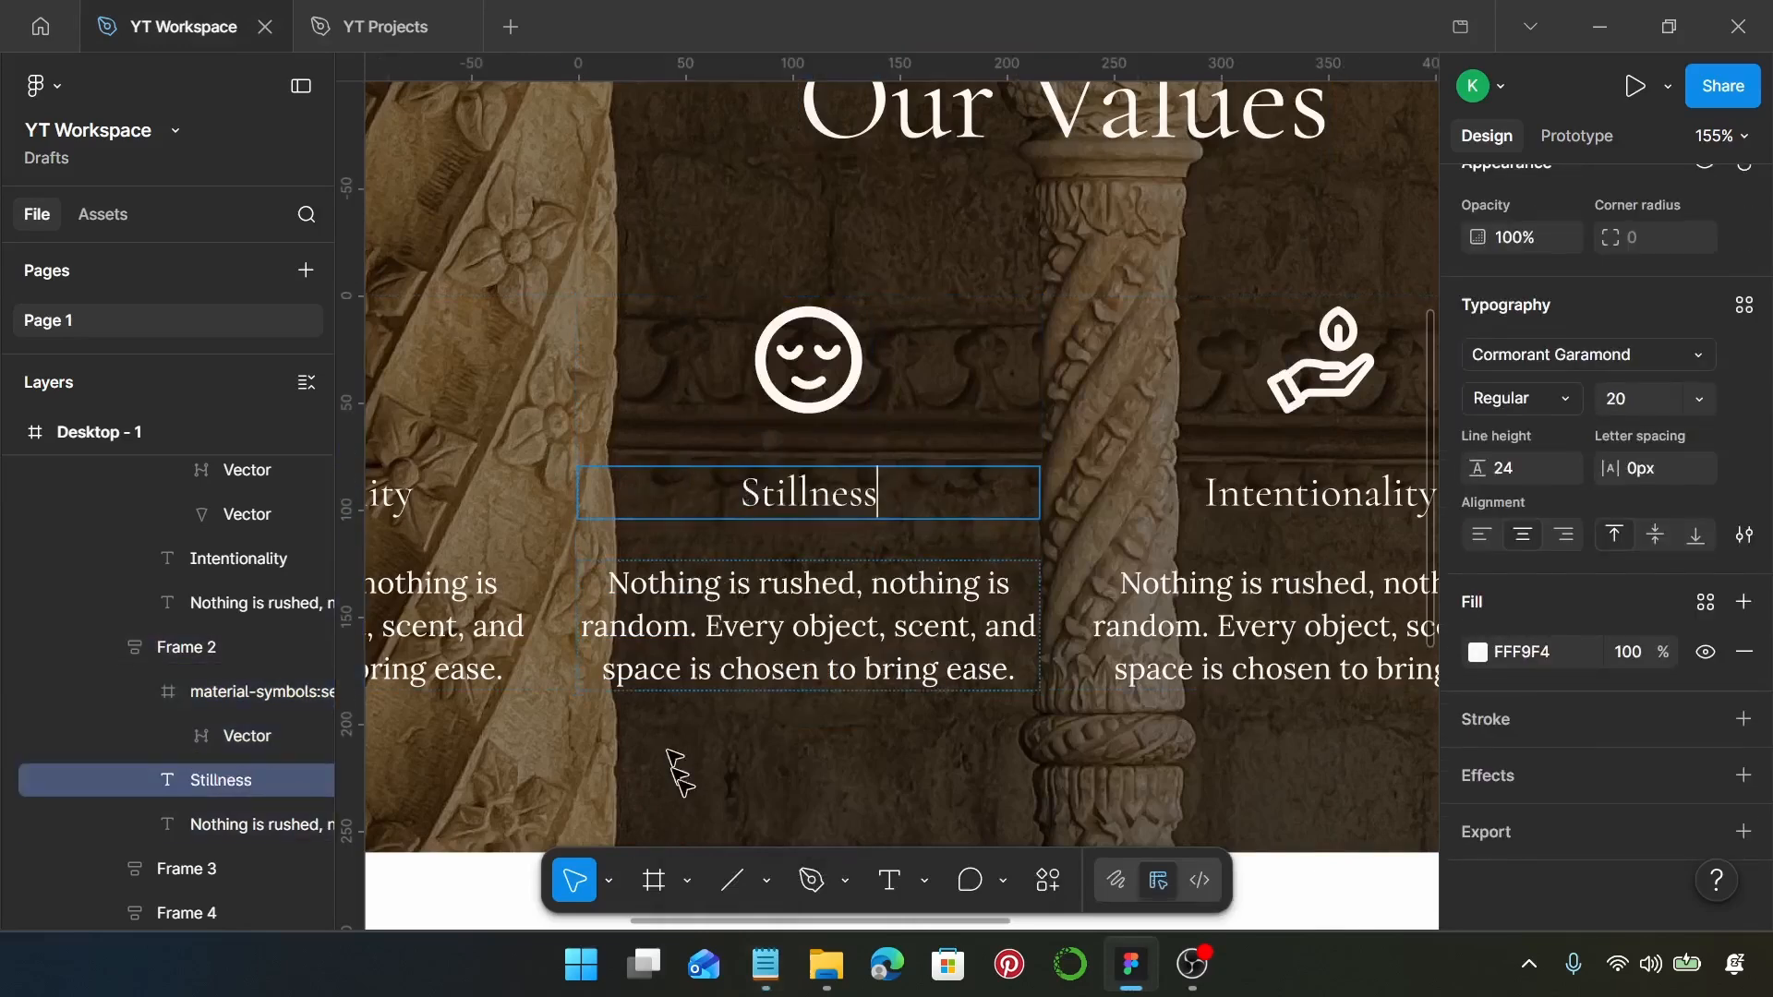
Replace the second value item's description with the Stillness text "We create space for guests to slow down…" from the Notepad notes.
left_click(765, 964)
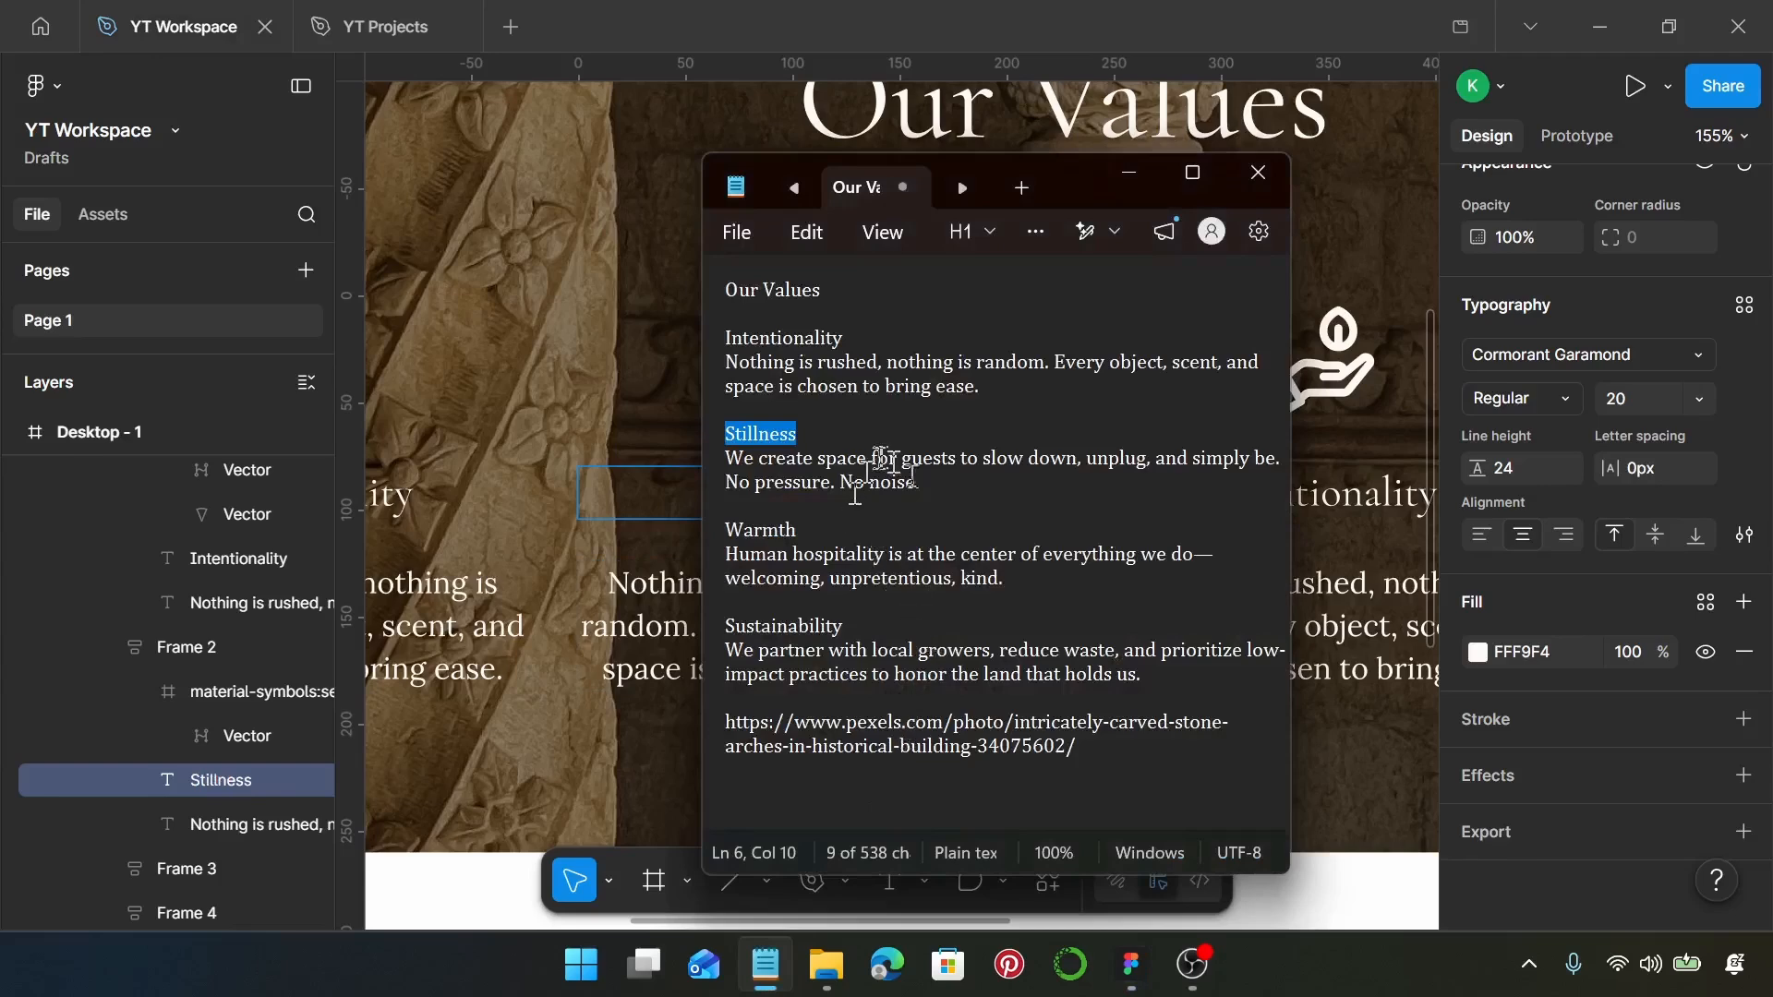
left_click_drag(920, 482, 709, 455)
key("ctrl+c")
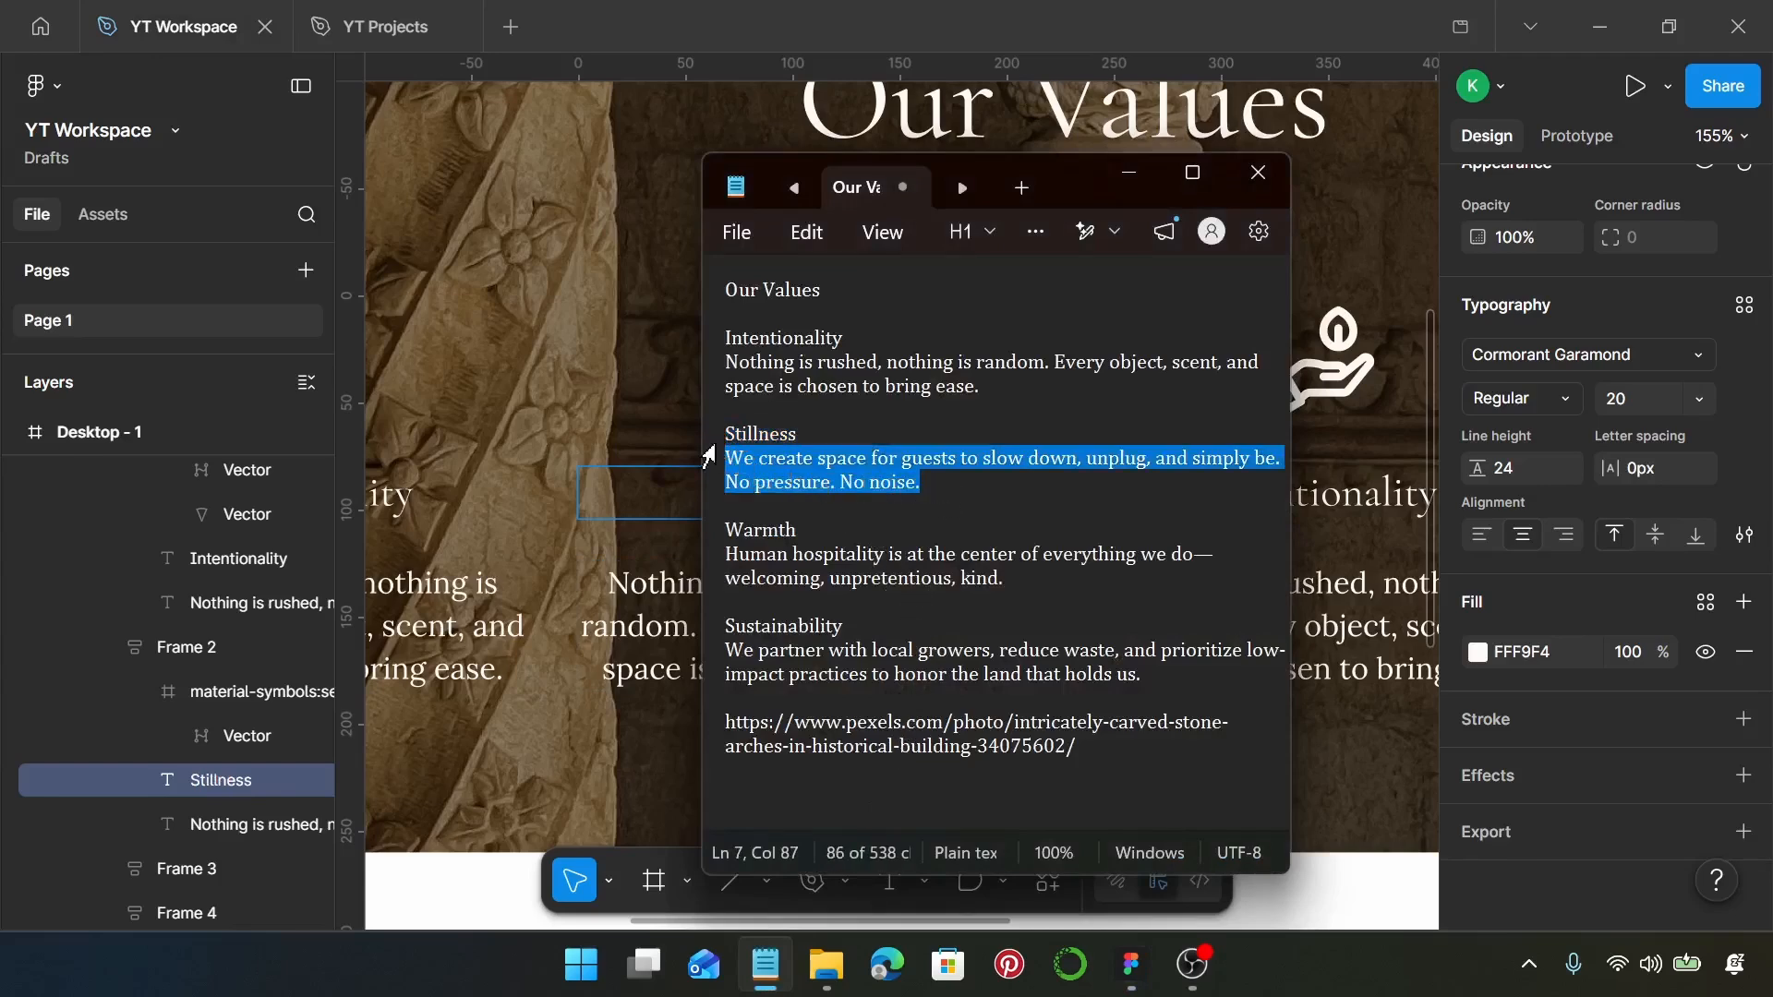
left_click(1128, 172)
left_click(787, 614)
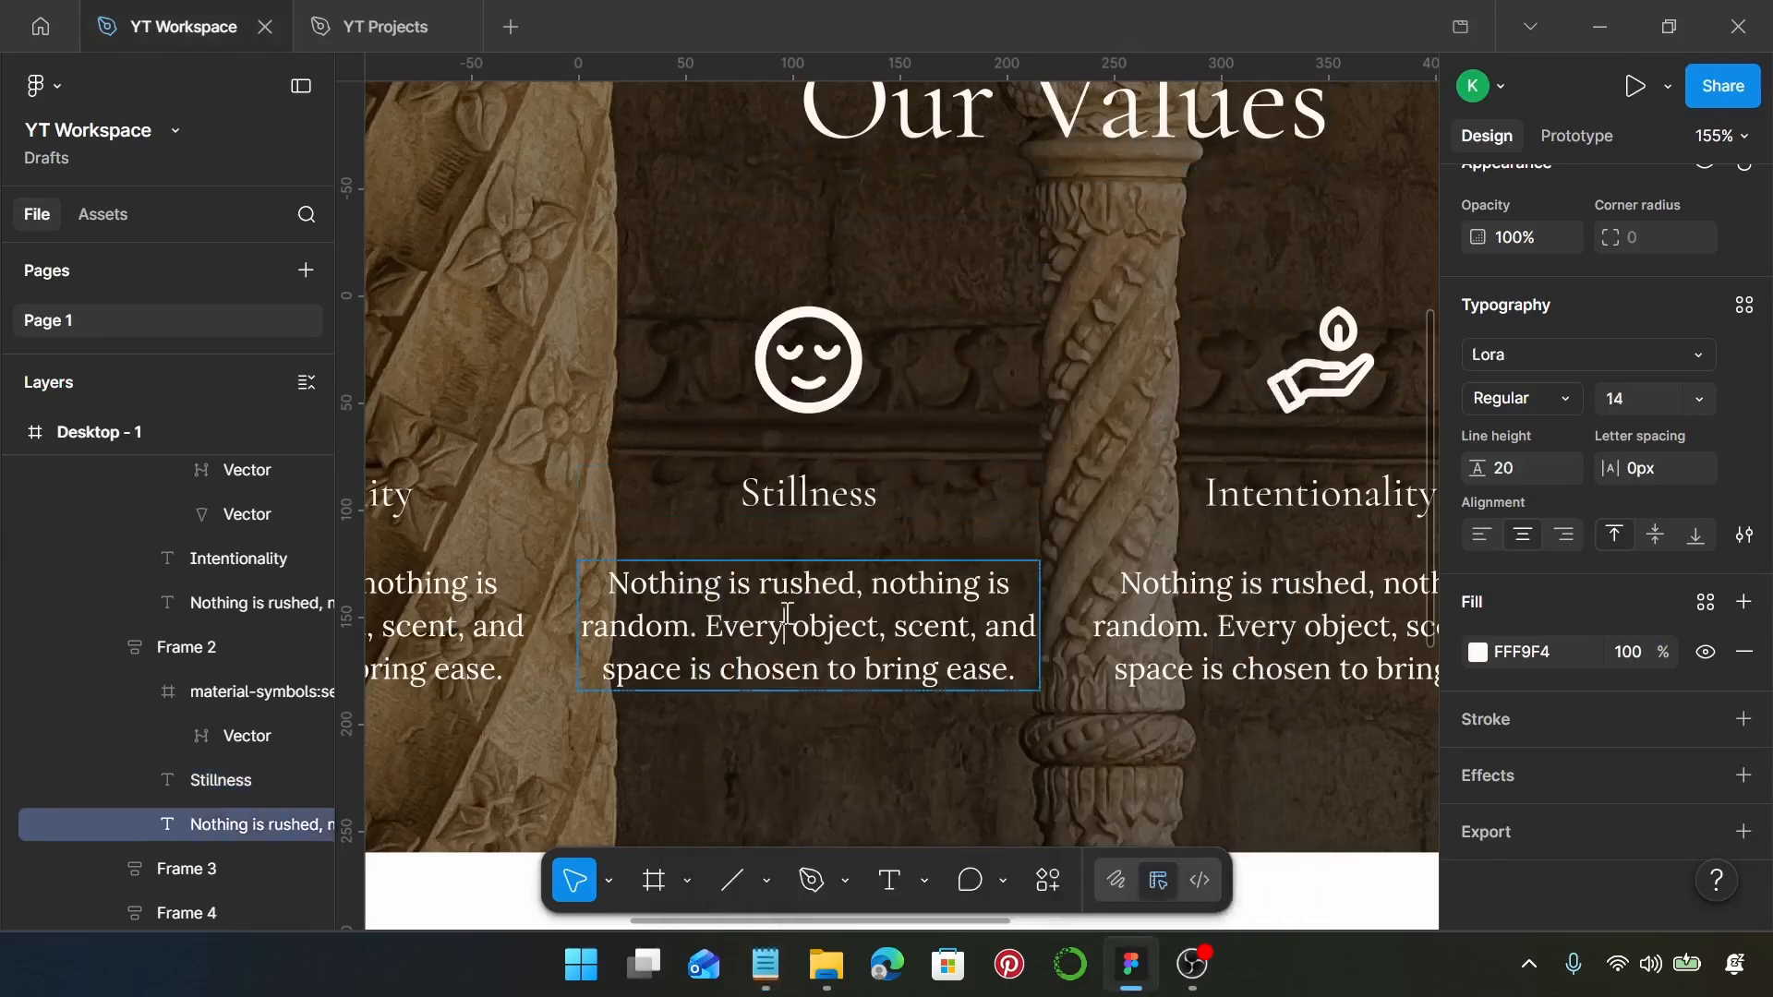
key("ctrl+a")
key("ctrl+v")
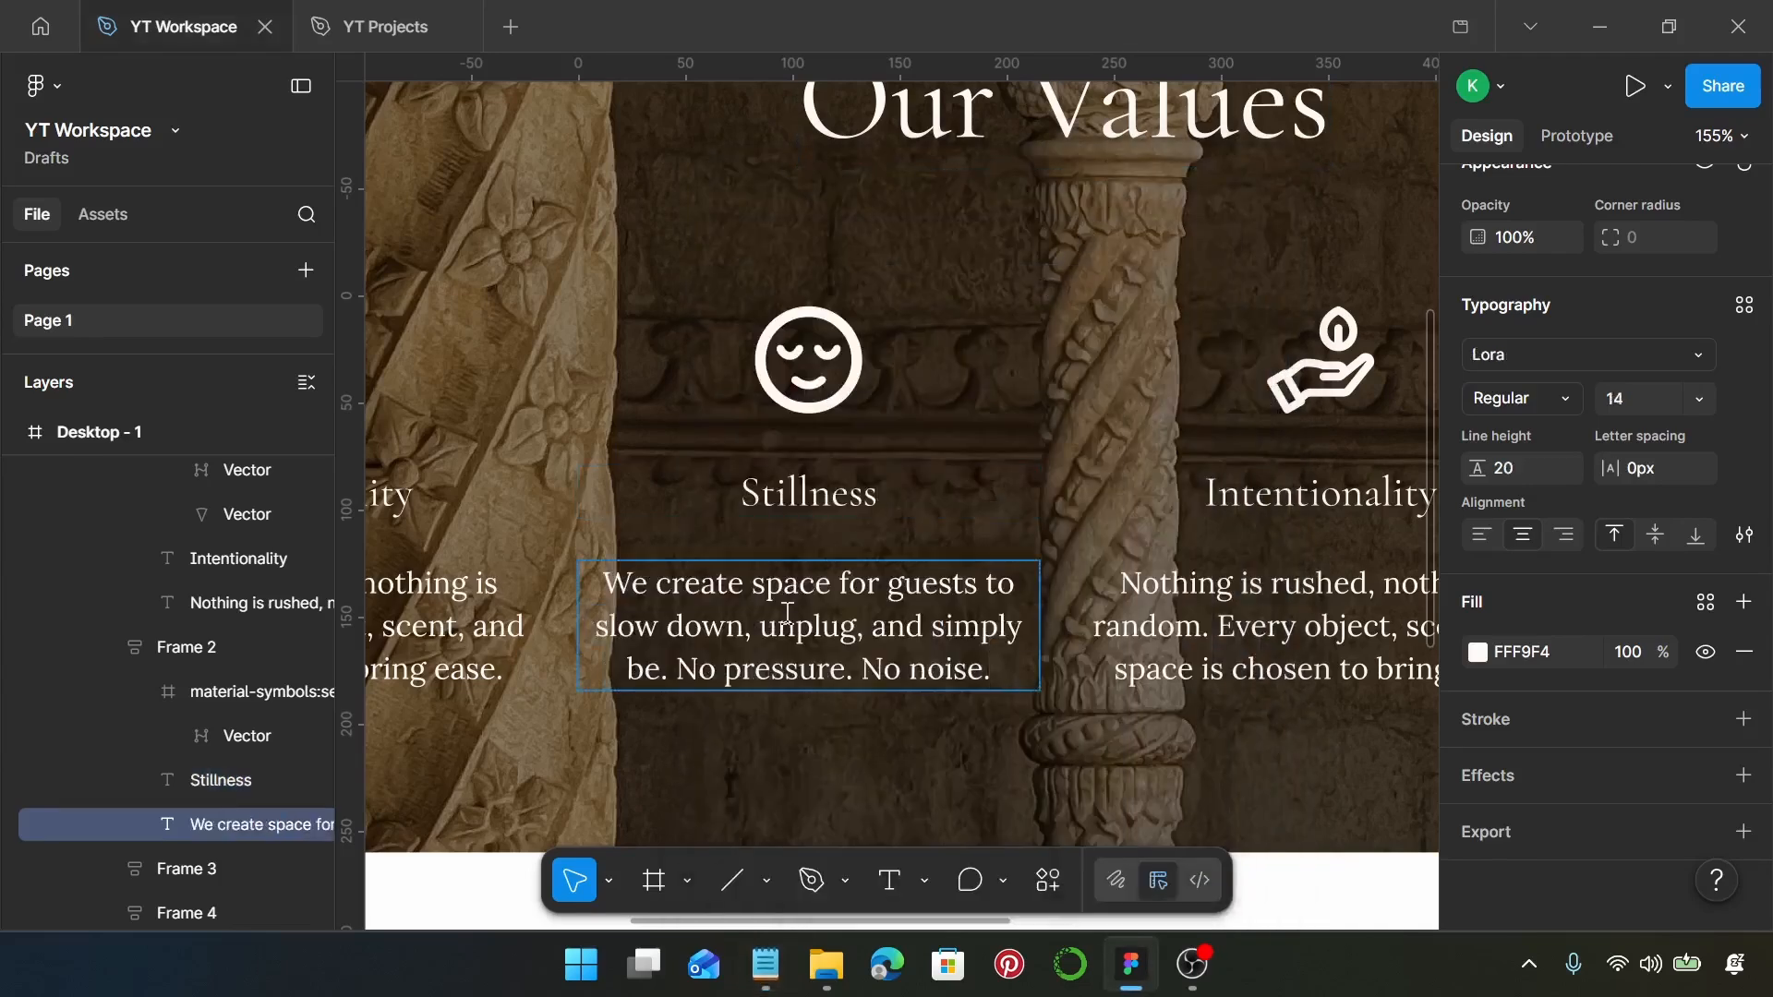
scroll(788, 614, "right", 5)
key("Escape")
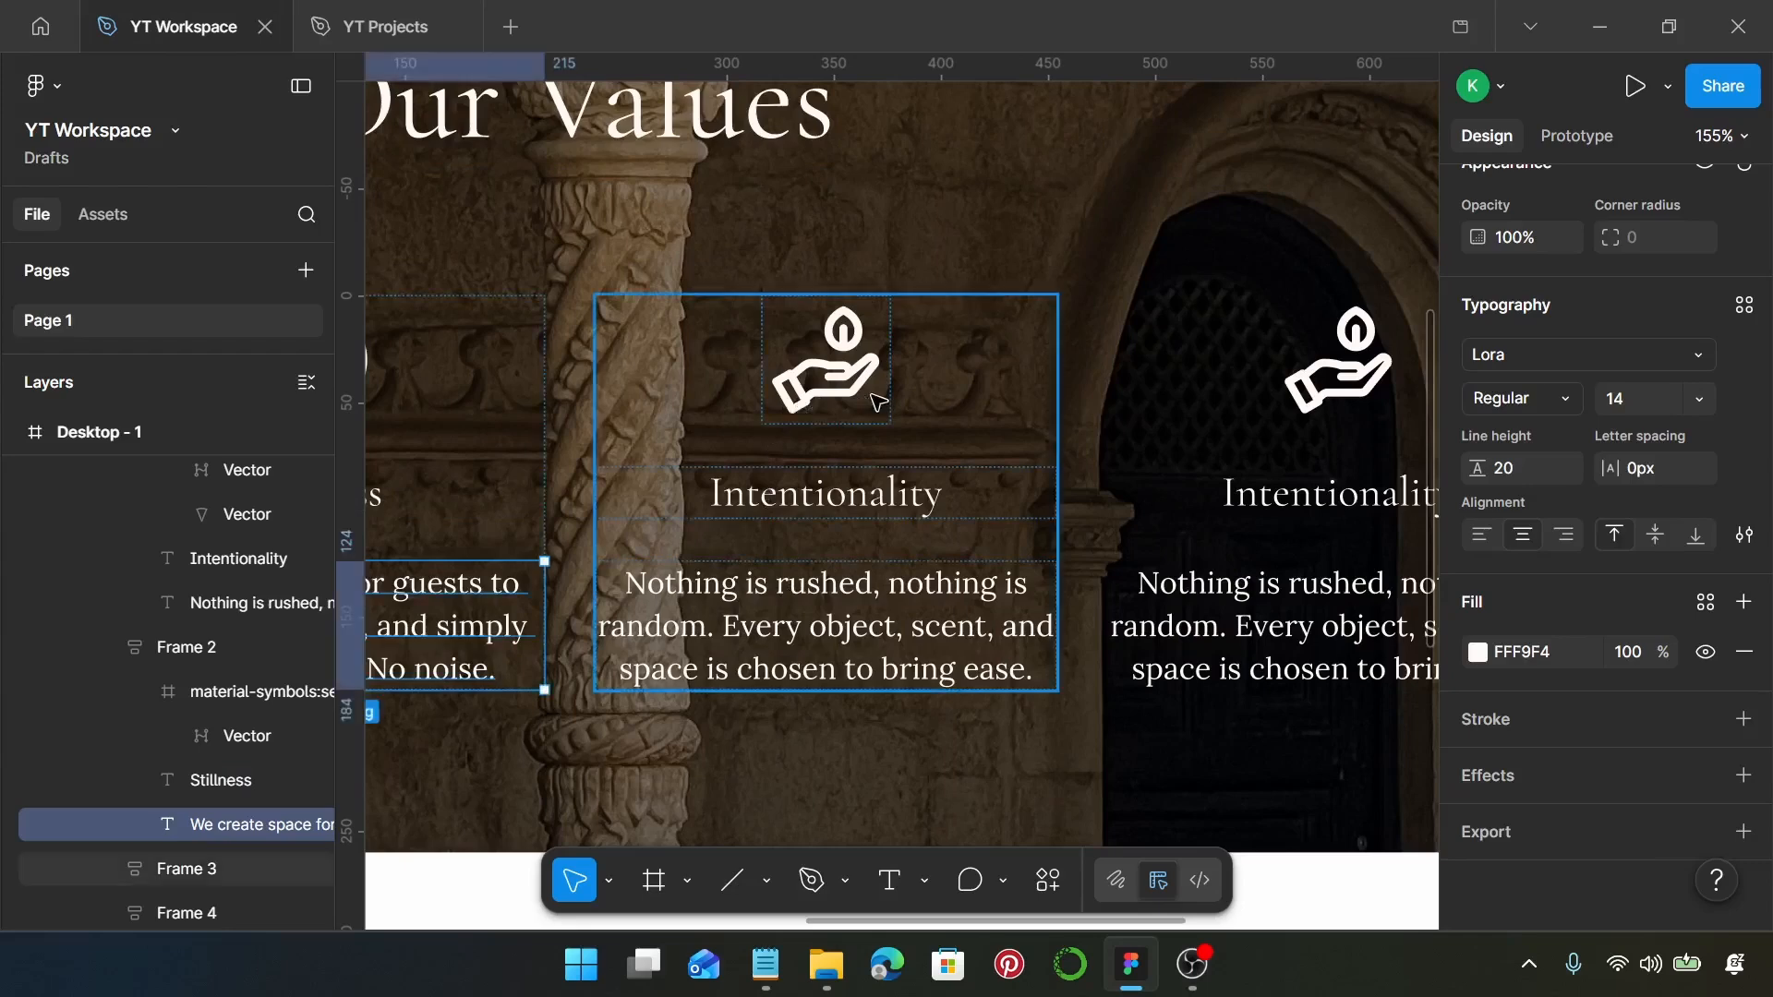
Select the hand icon in the third value item and launch the Iconify plugin for it.
left_click(855, 376)
right_click(855, 376)
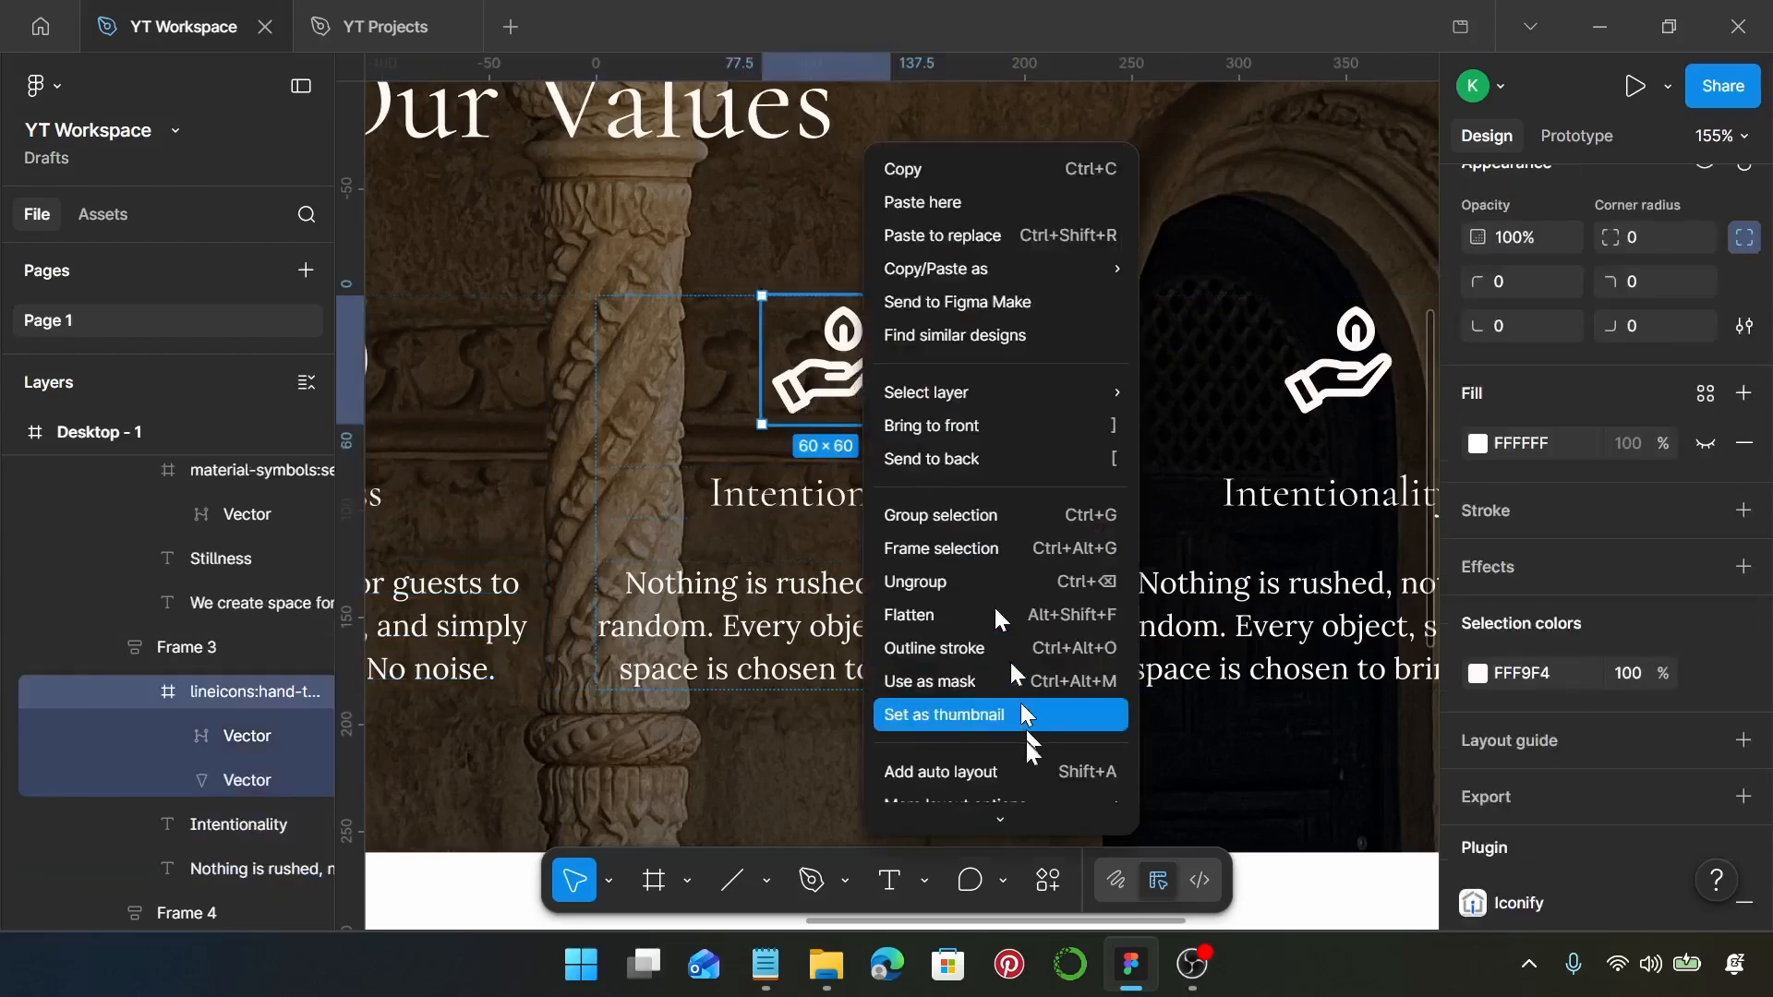
scroll(1034, 812, "down", 2)
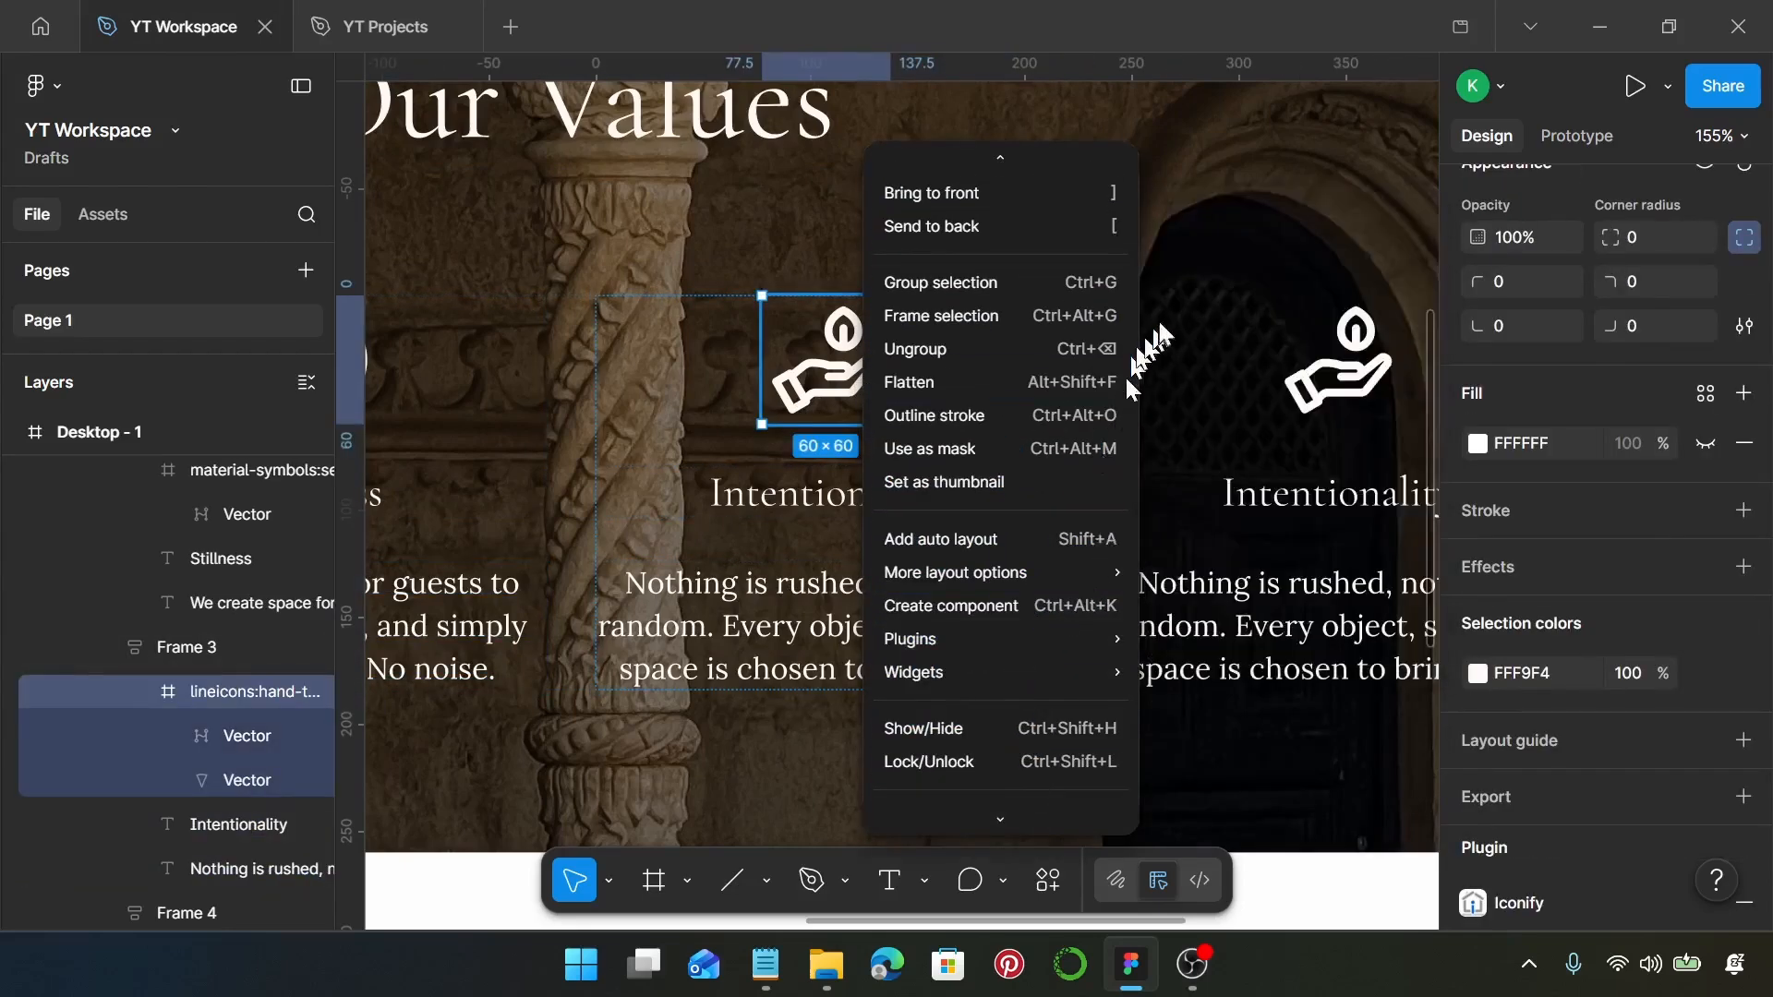
mouse_move(1033, 672)
mouse_move(1051, 639)
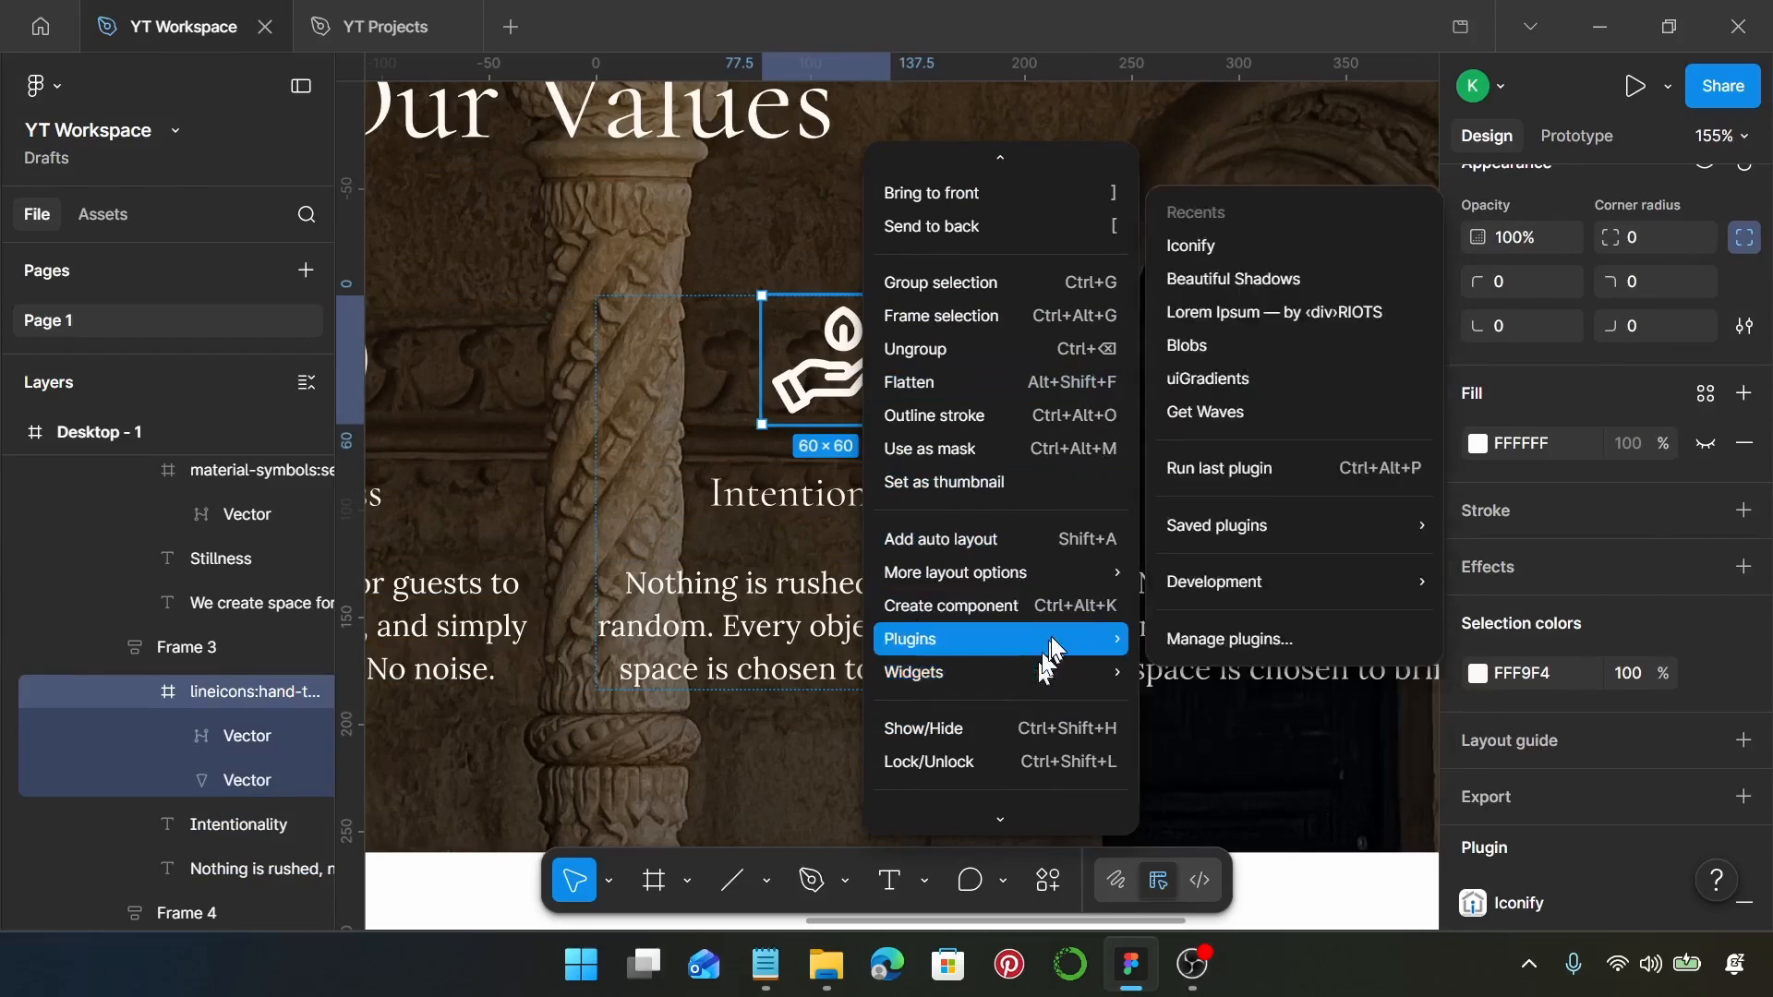
left_click(1306, 246)
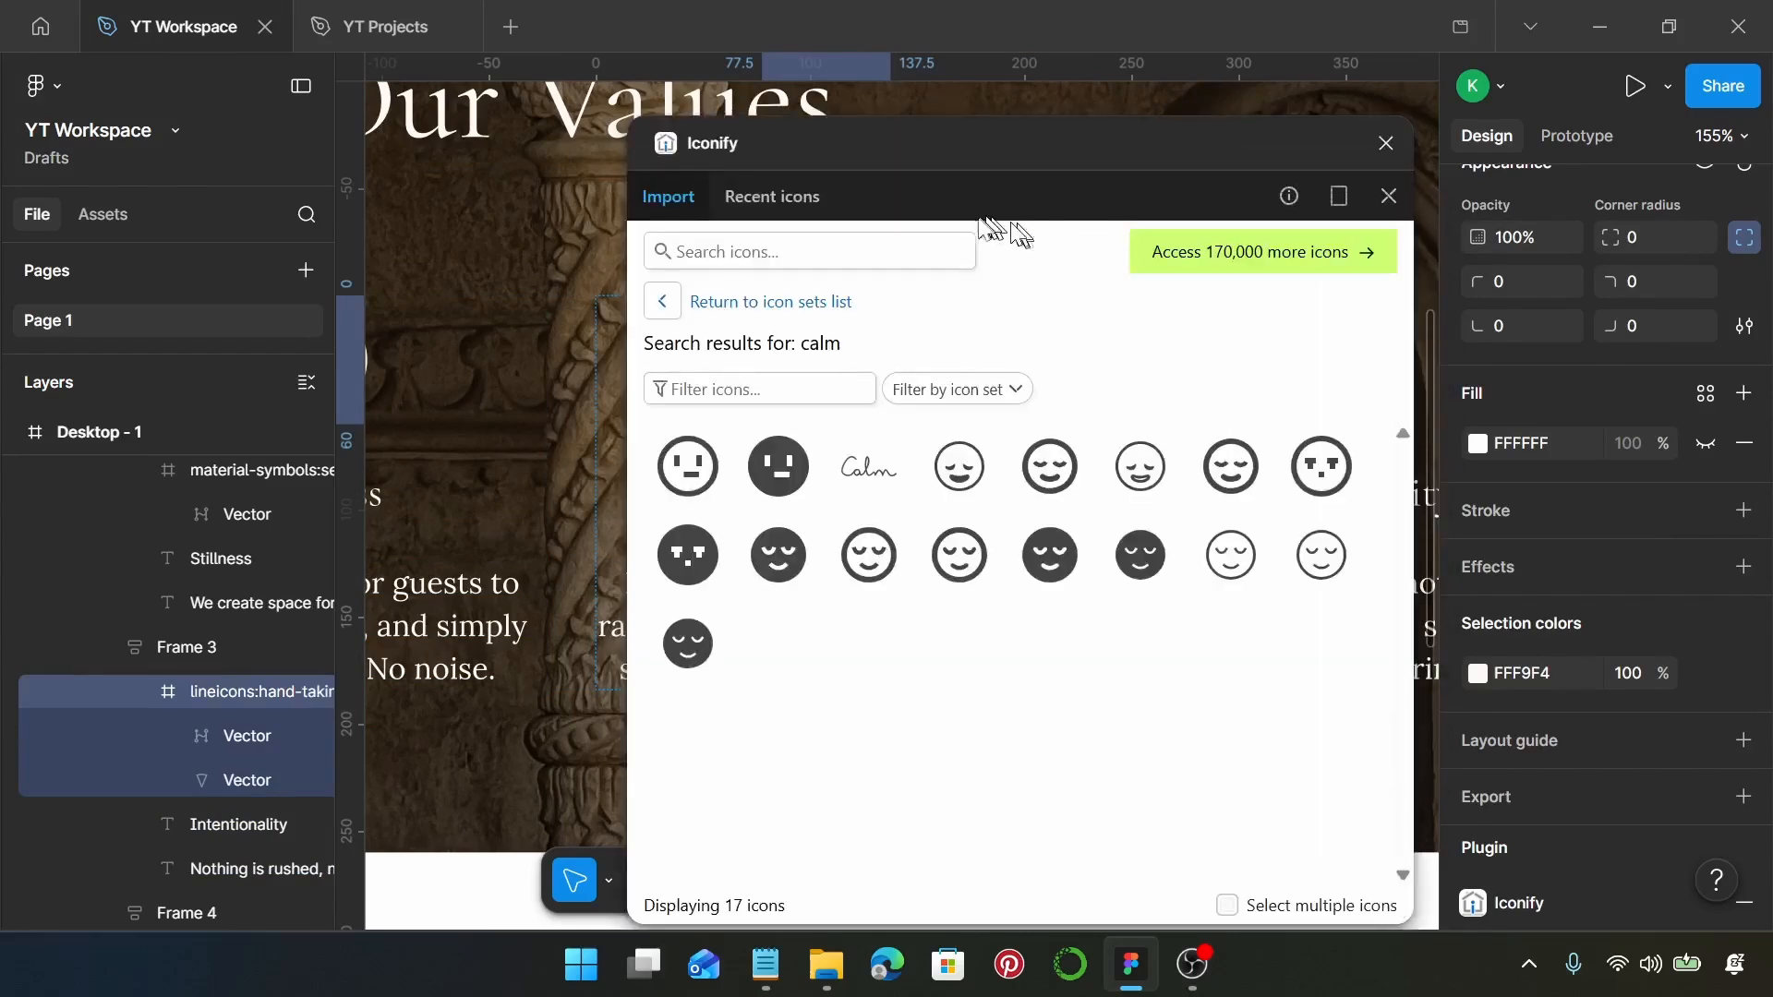
Search Iconify for "fireplace" and replace the third item's icon with fluent:fireplace-24-regular, closing the plugin.
left_click(909, 241)
type("fireplace")
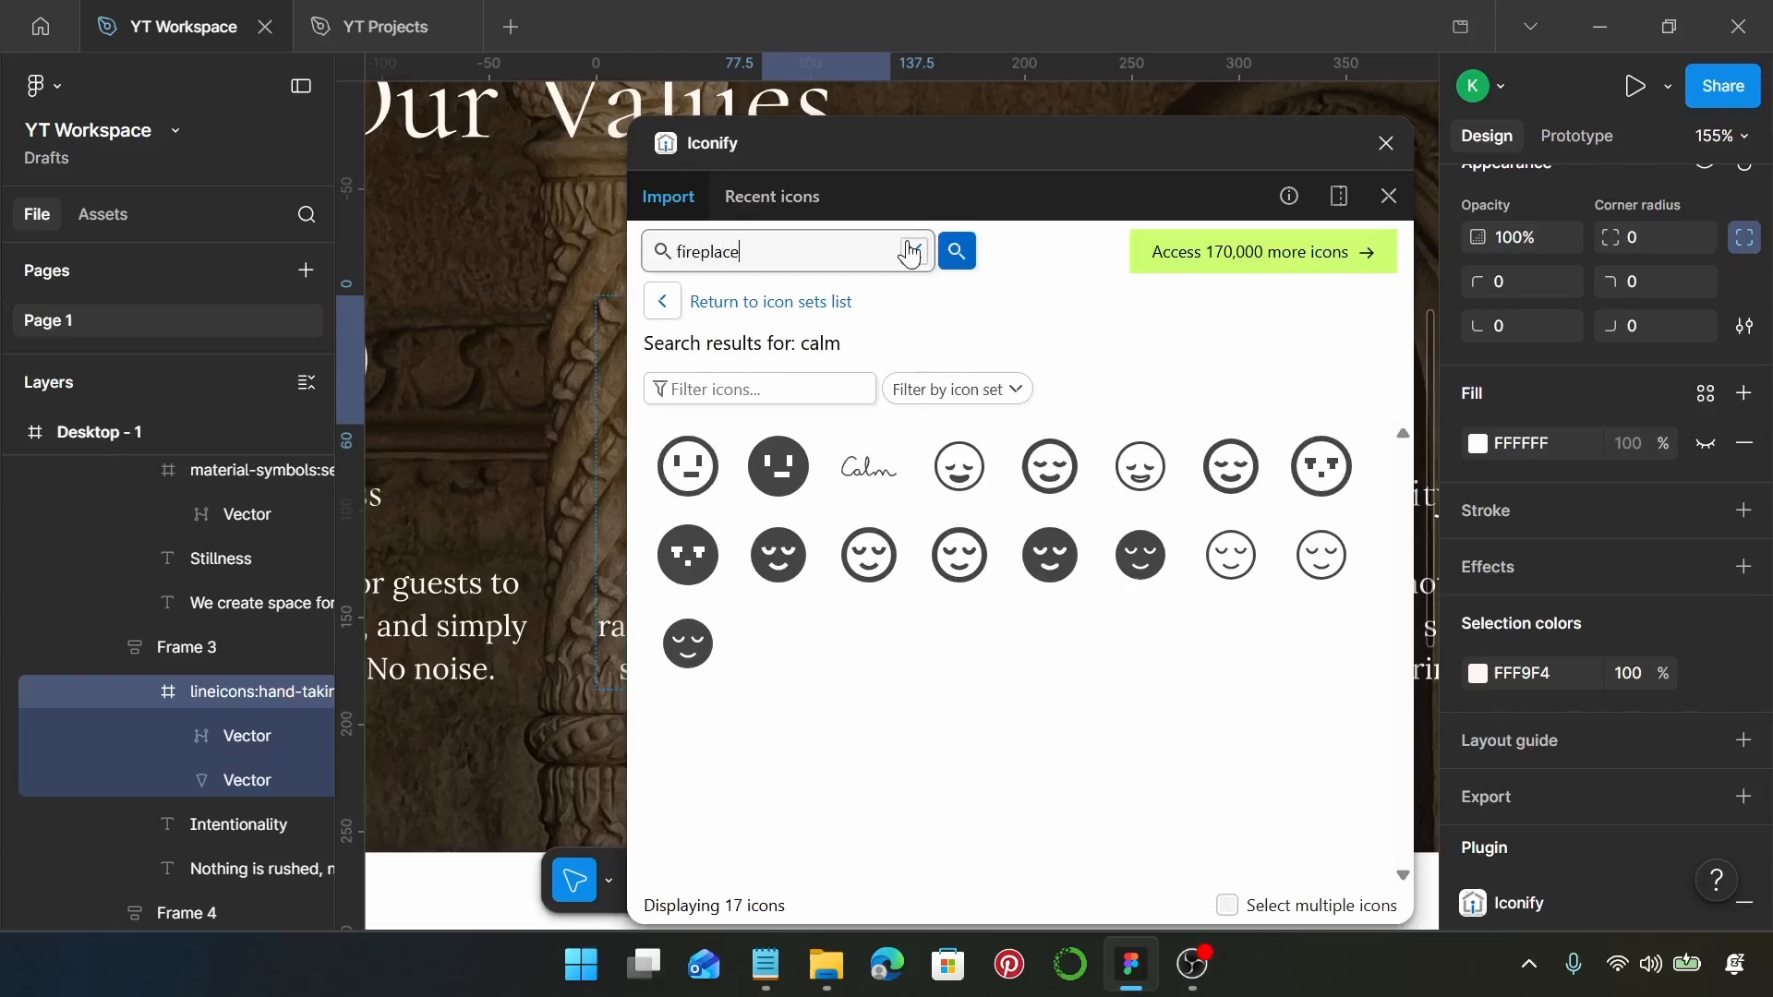
key("Return")
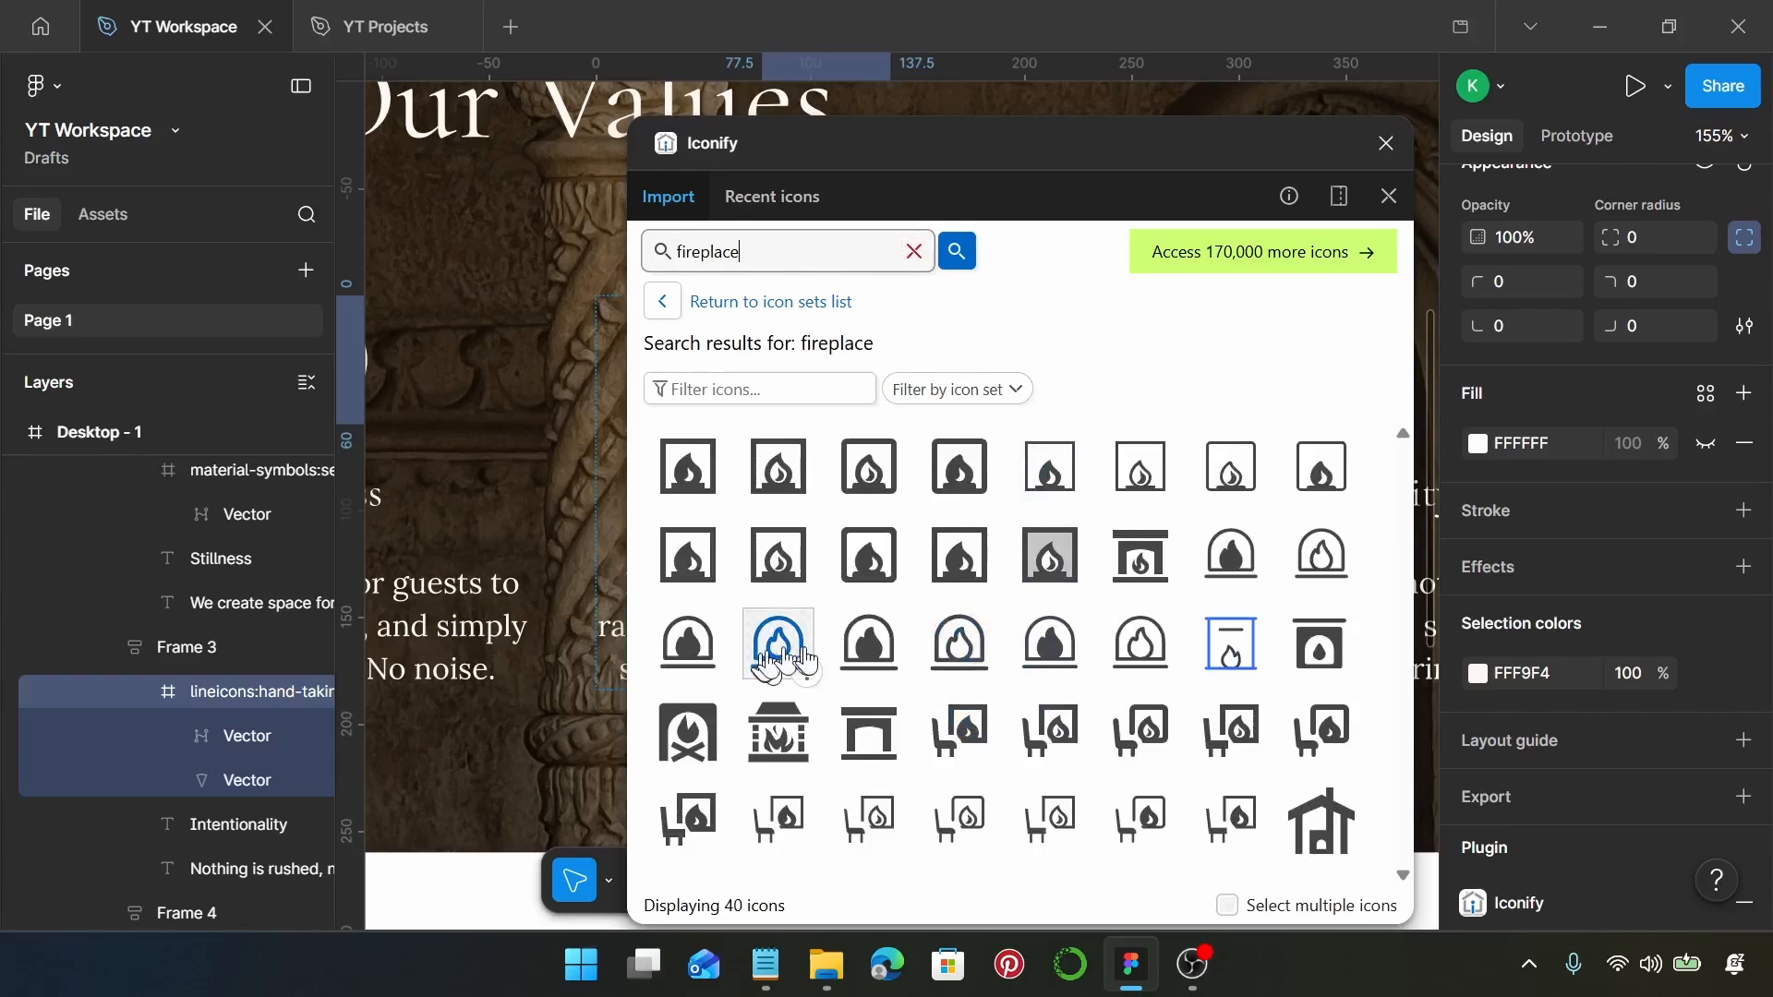
left_click(971, 661)
scroll(980, 600, "down", 2)
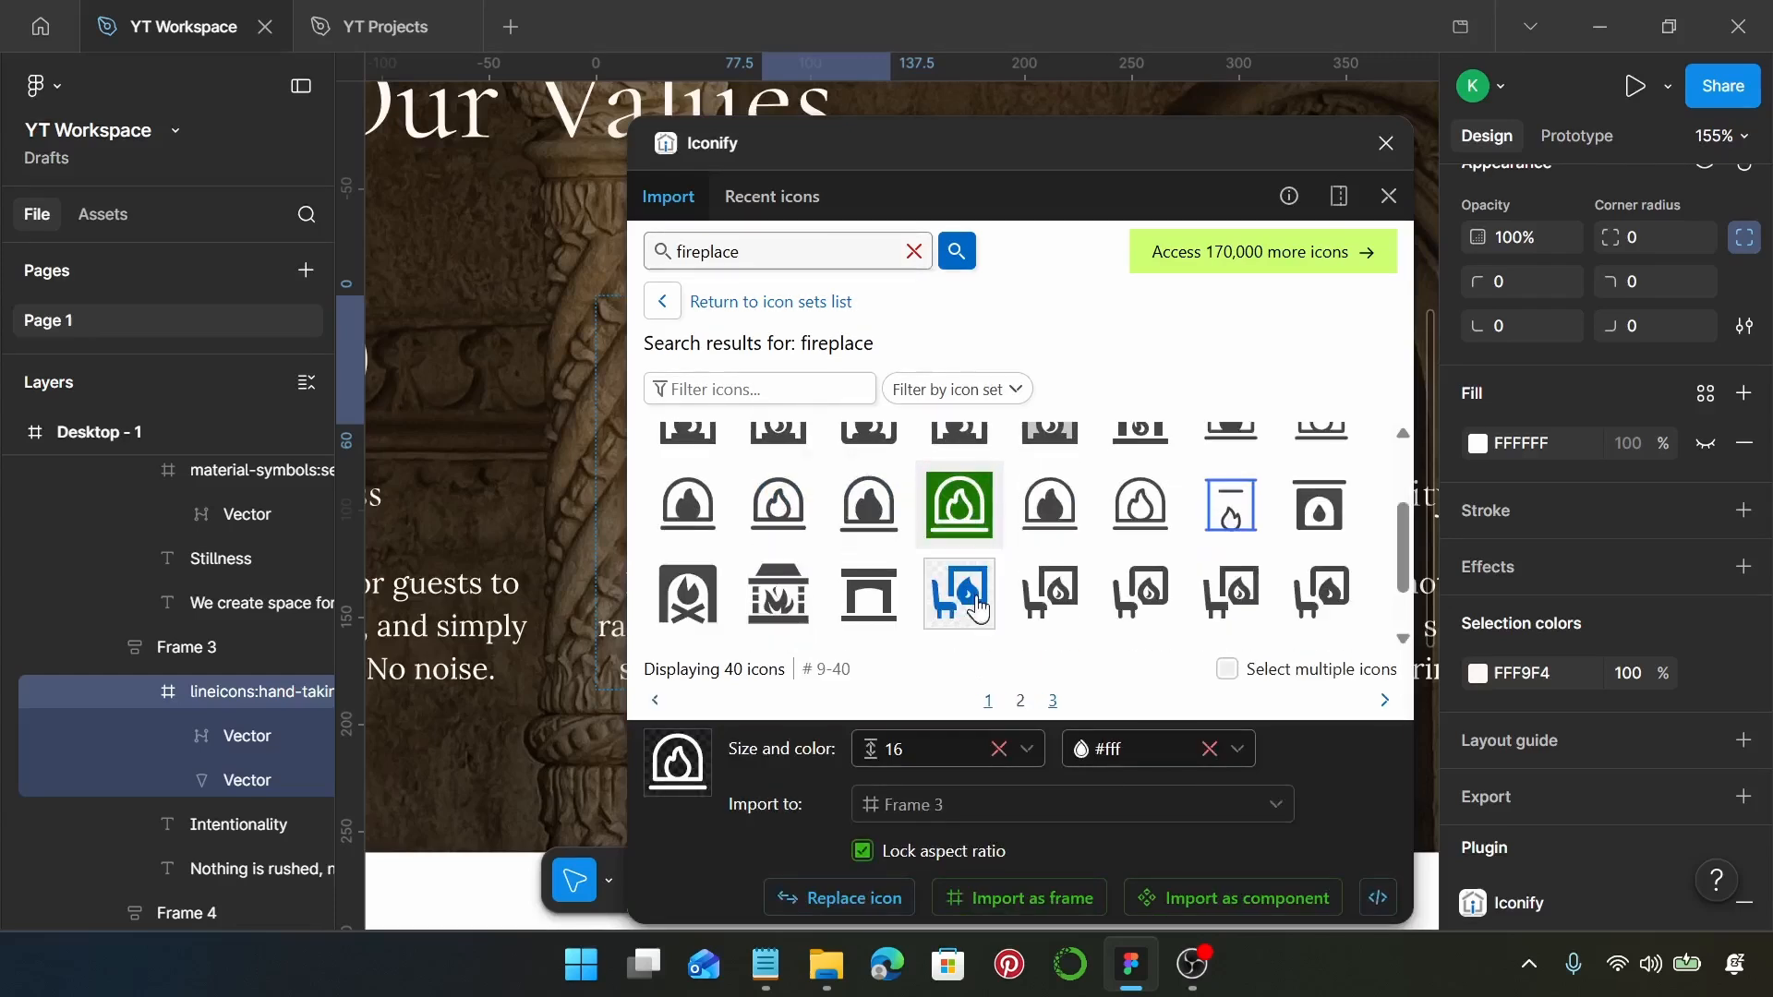
left_click(803, 536)
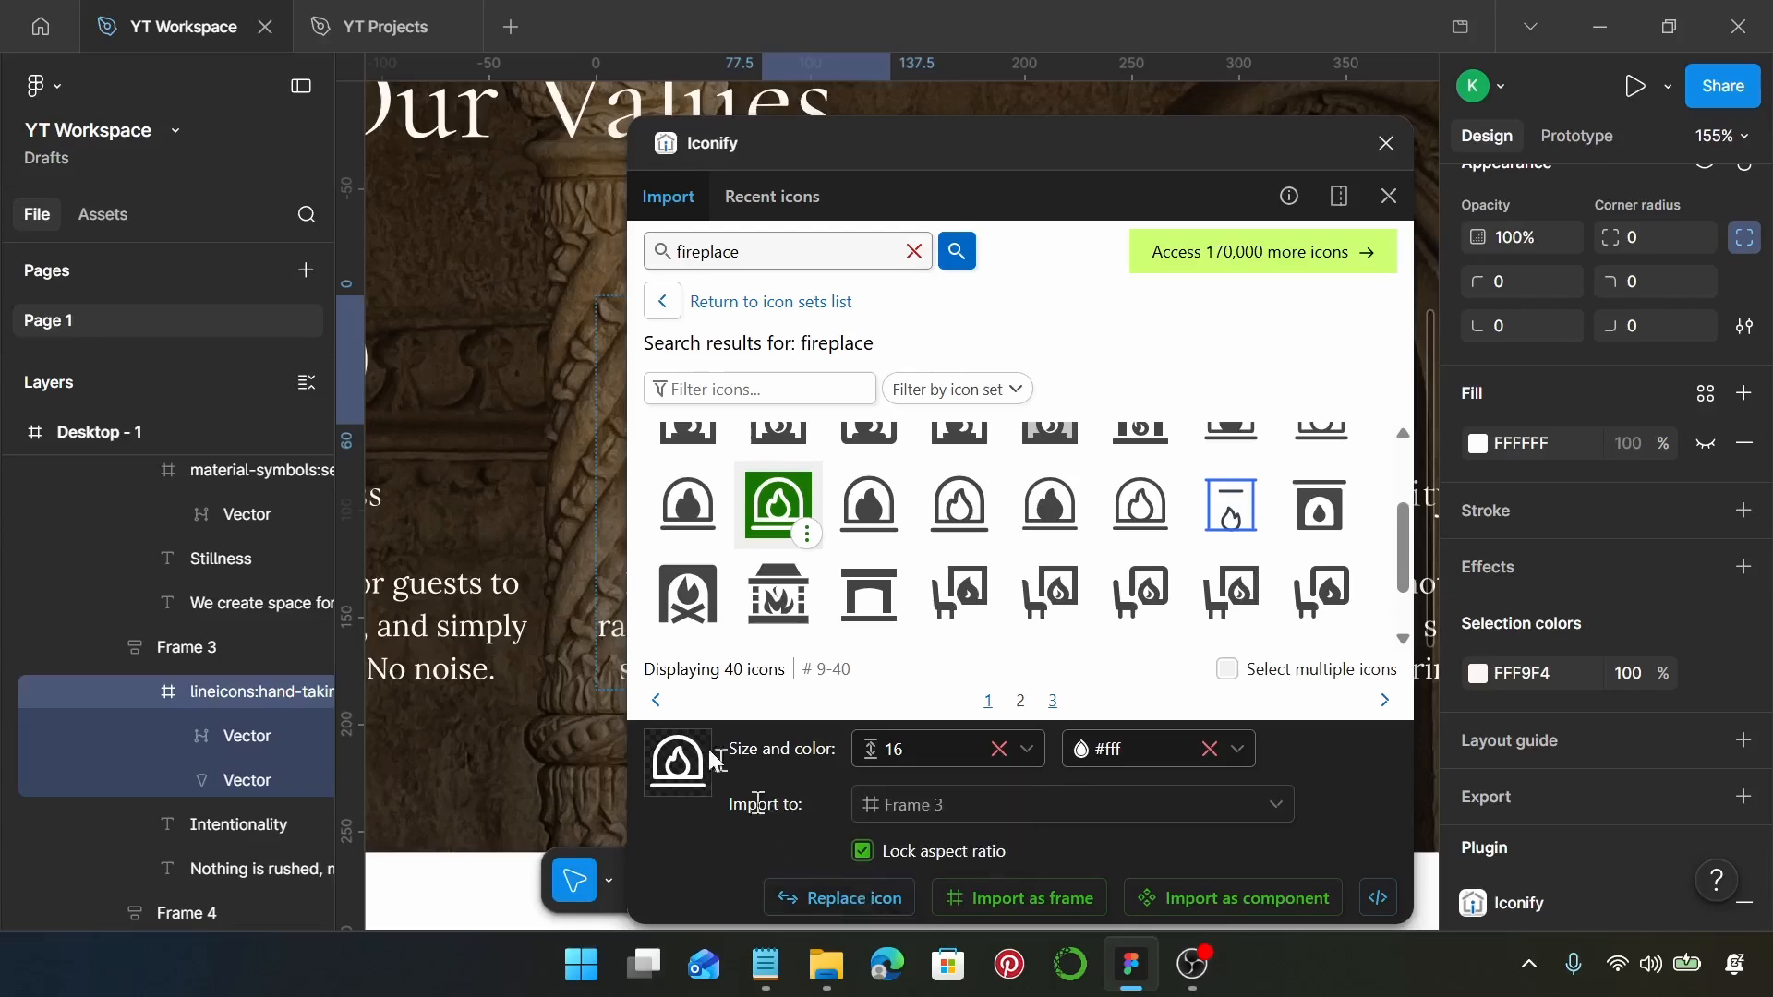
scroll(449, 437, "down", 3)
scroll(469, 447, "right", 2)
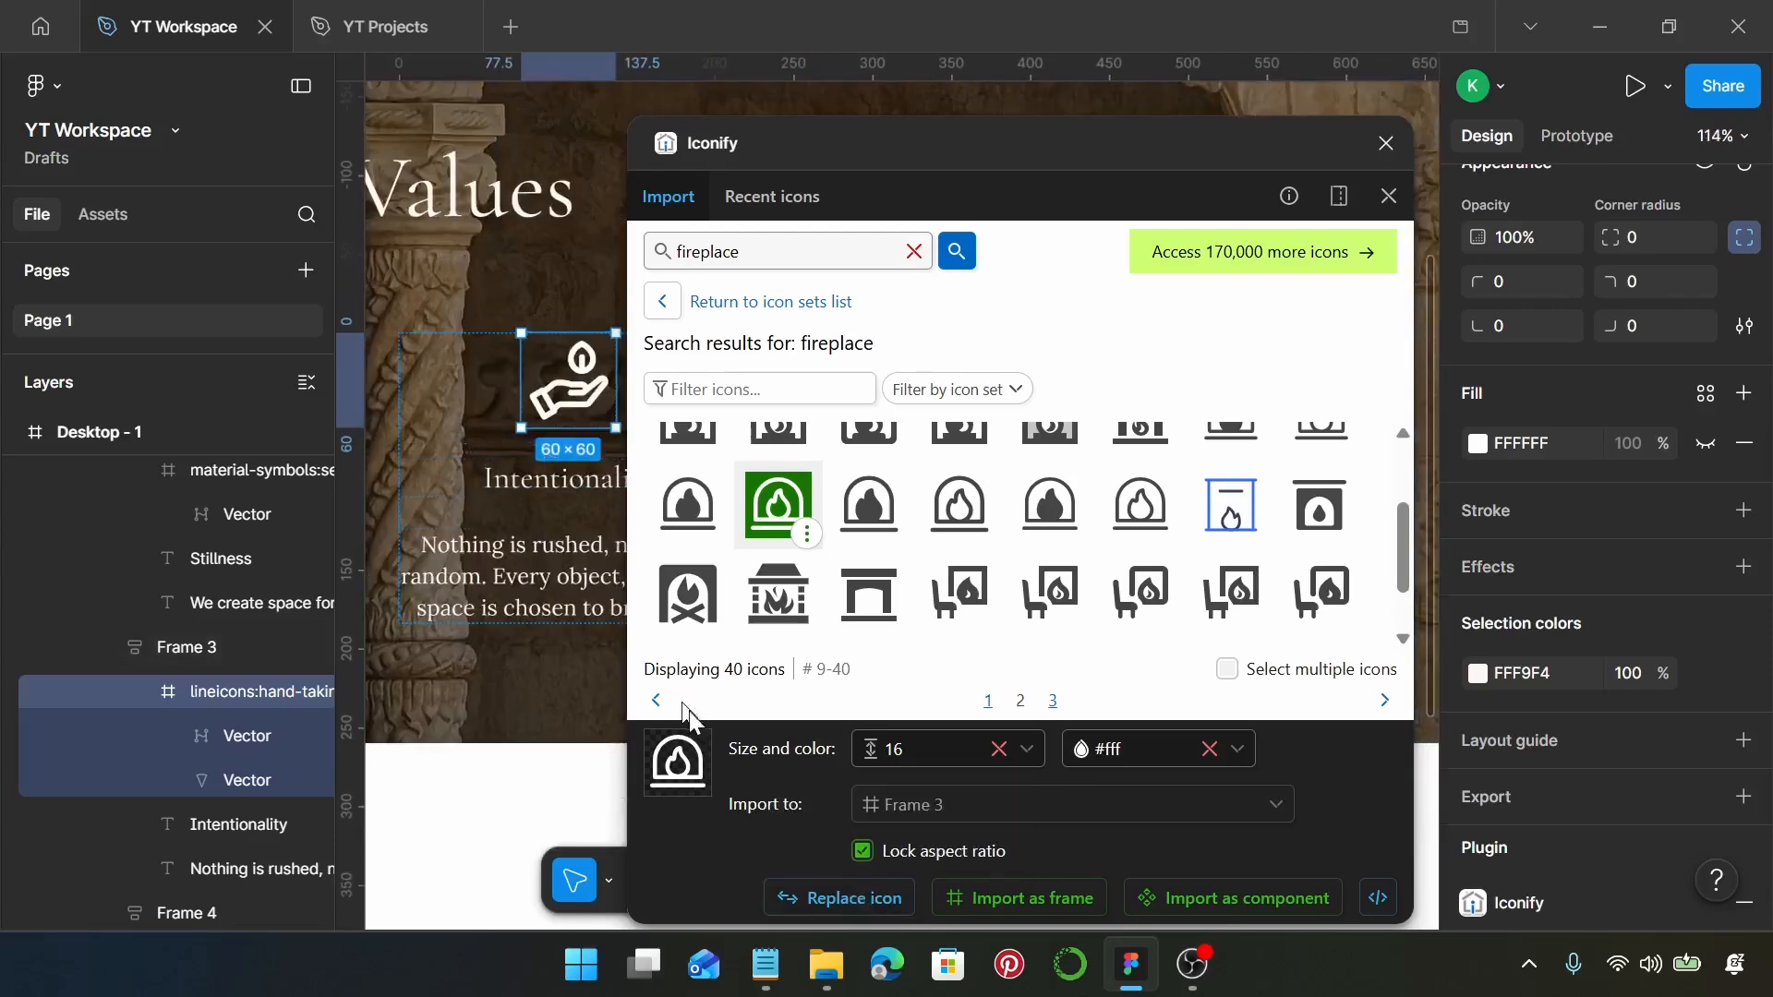
left_click(838, 897)
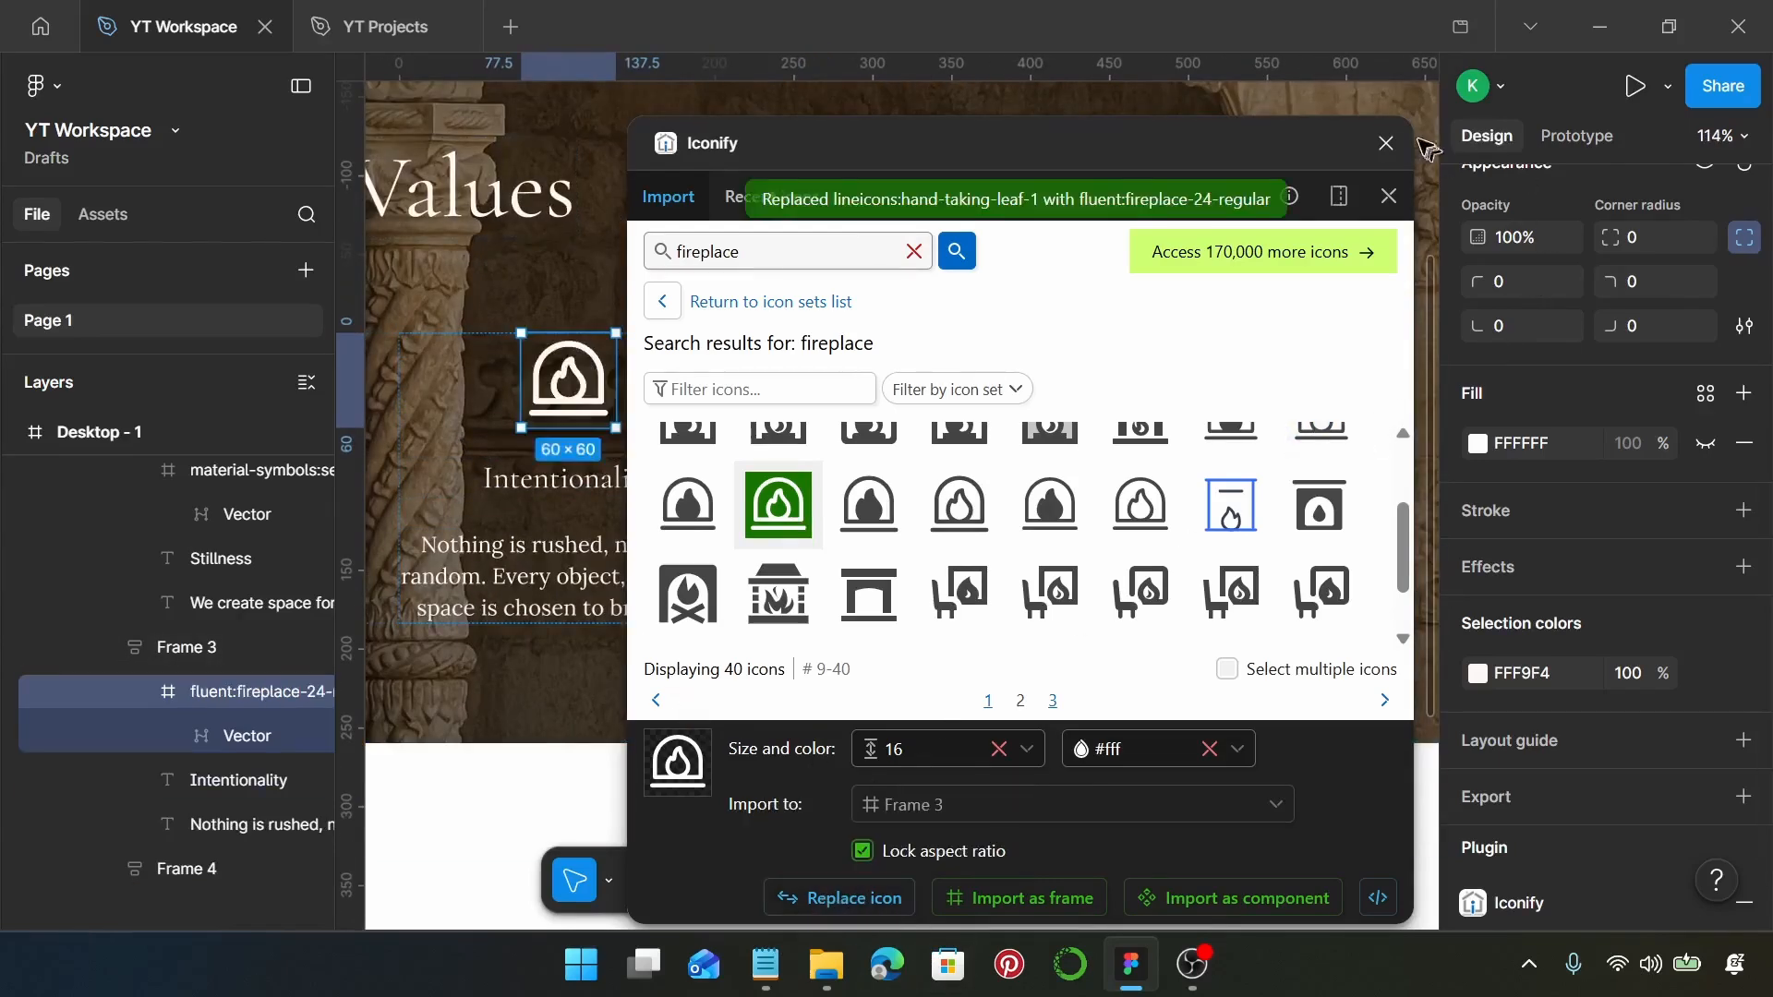
left_click(1386, 142)
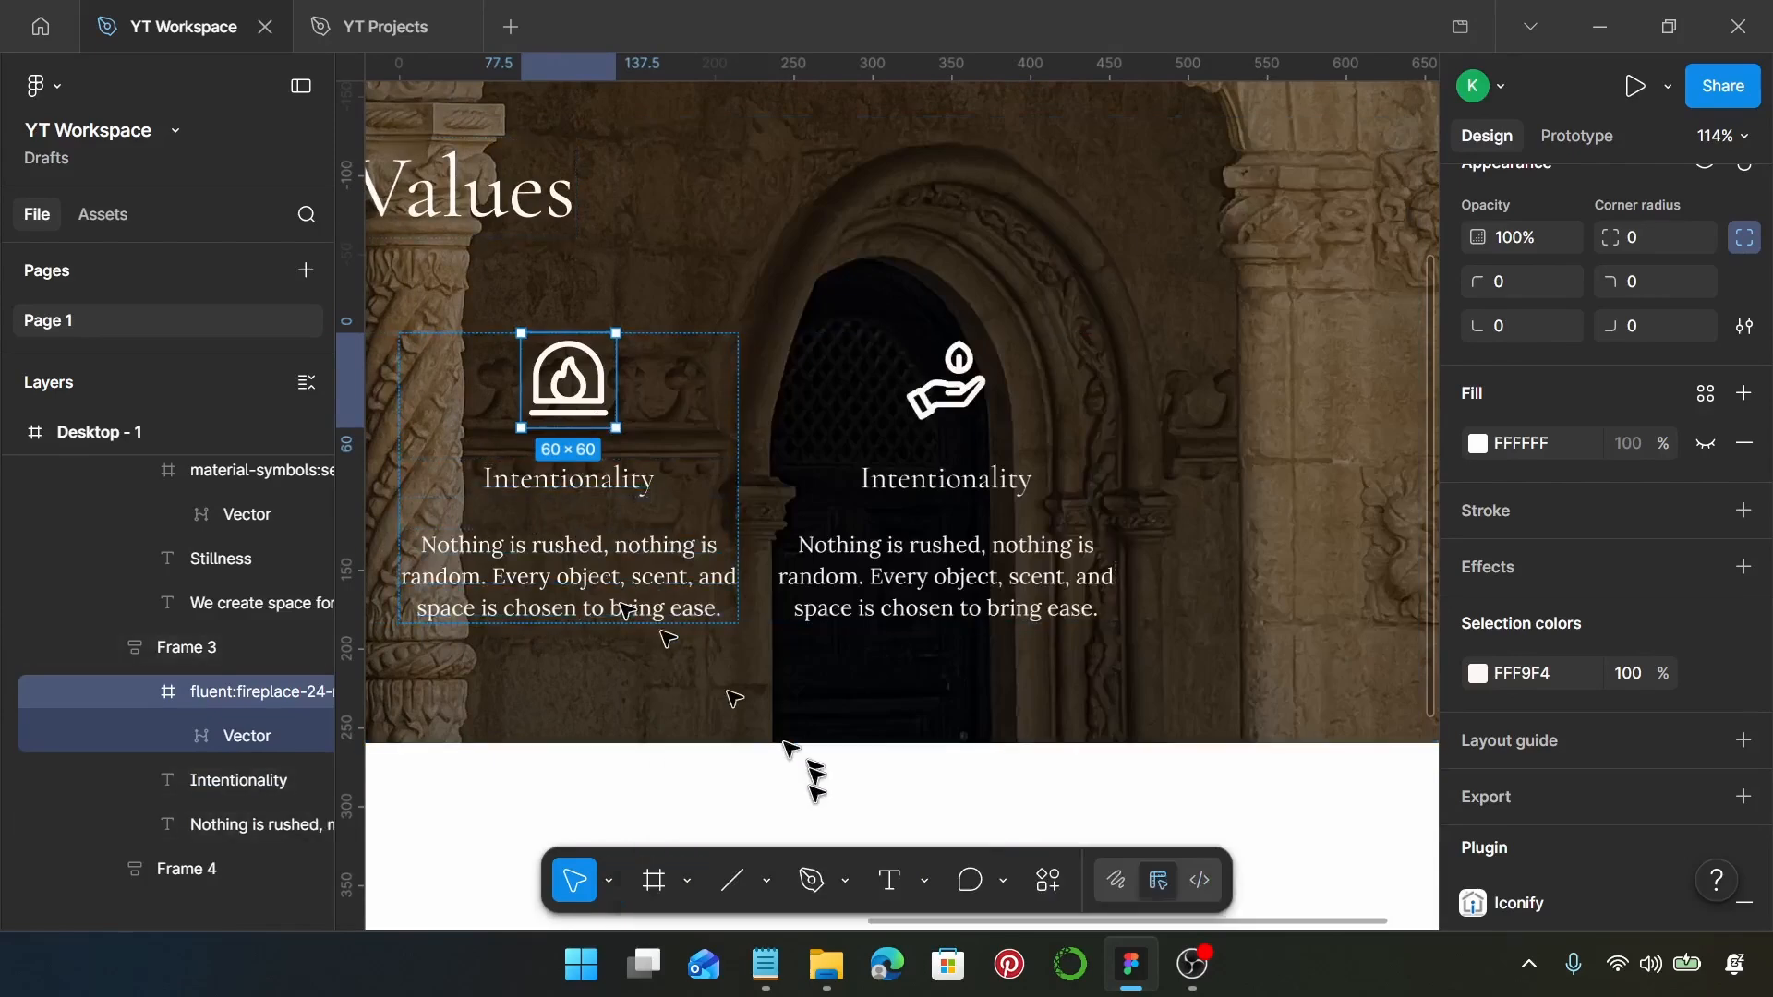
Replace the third value item's title with "Warmth" from the Notepad notes.
left_click(766, 964)
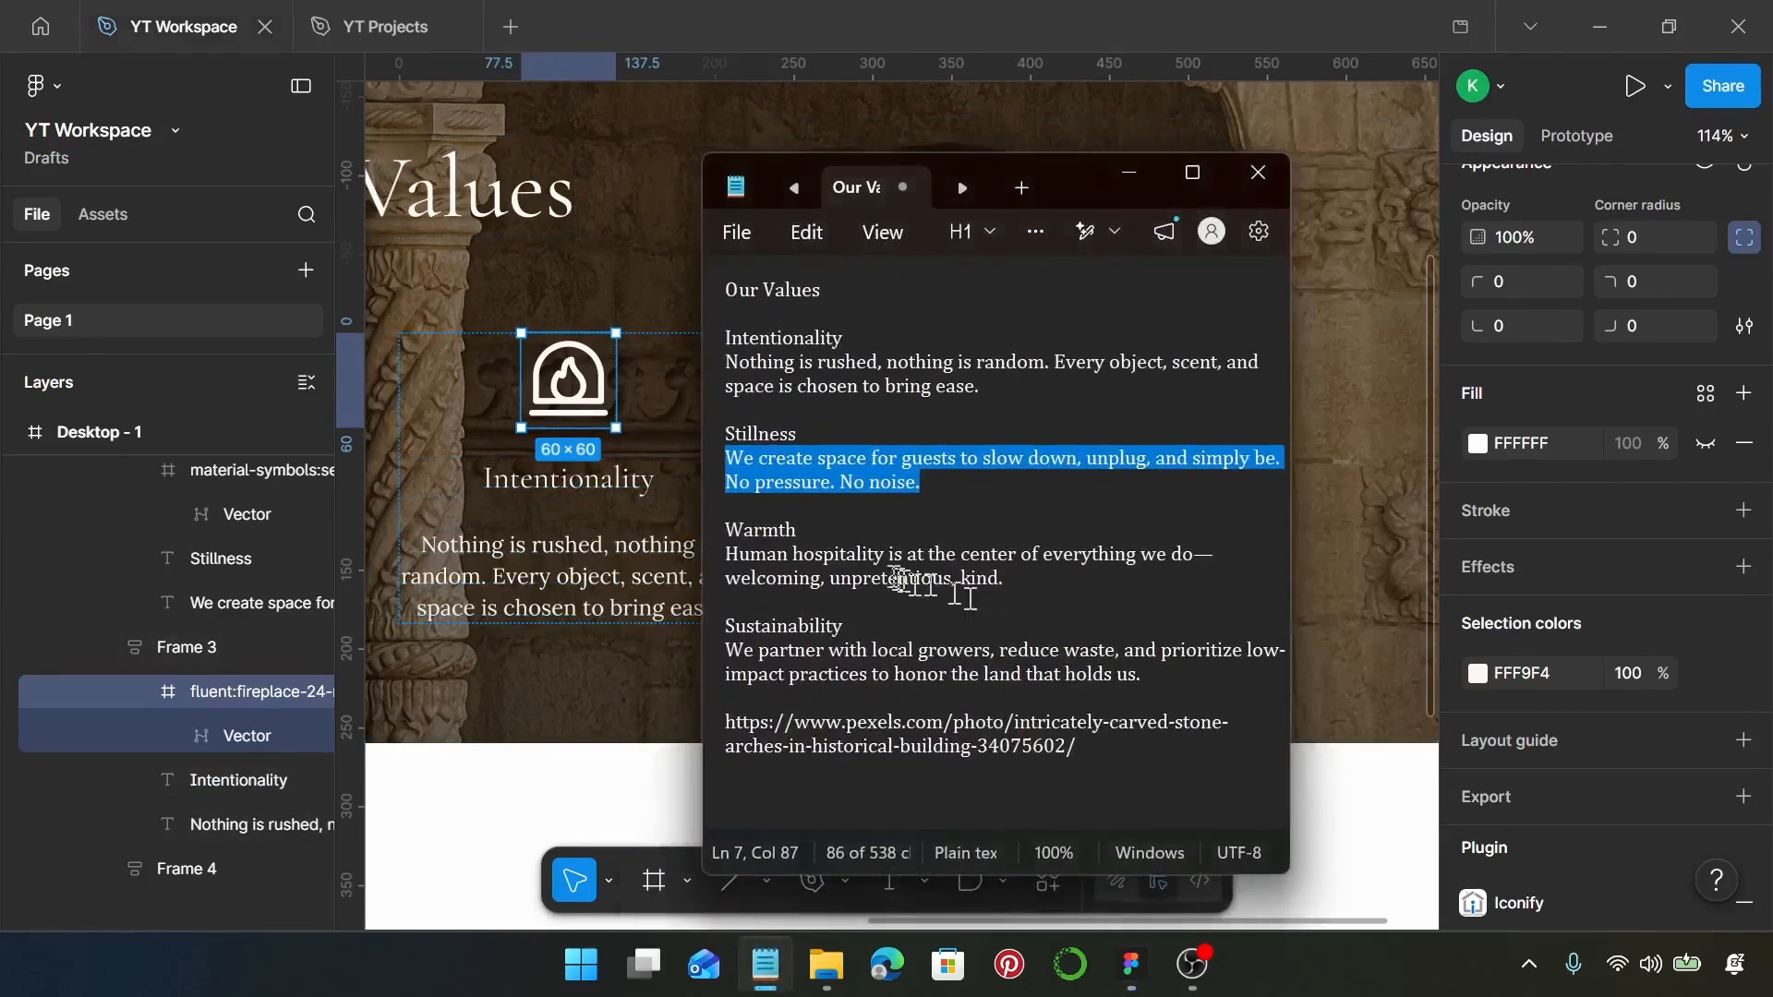
left_click_drag(753, 532, 809, 532)
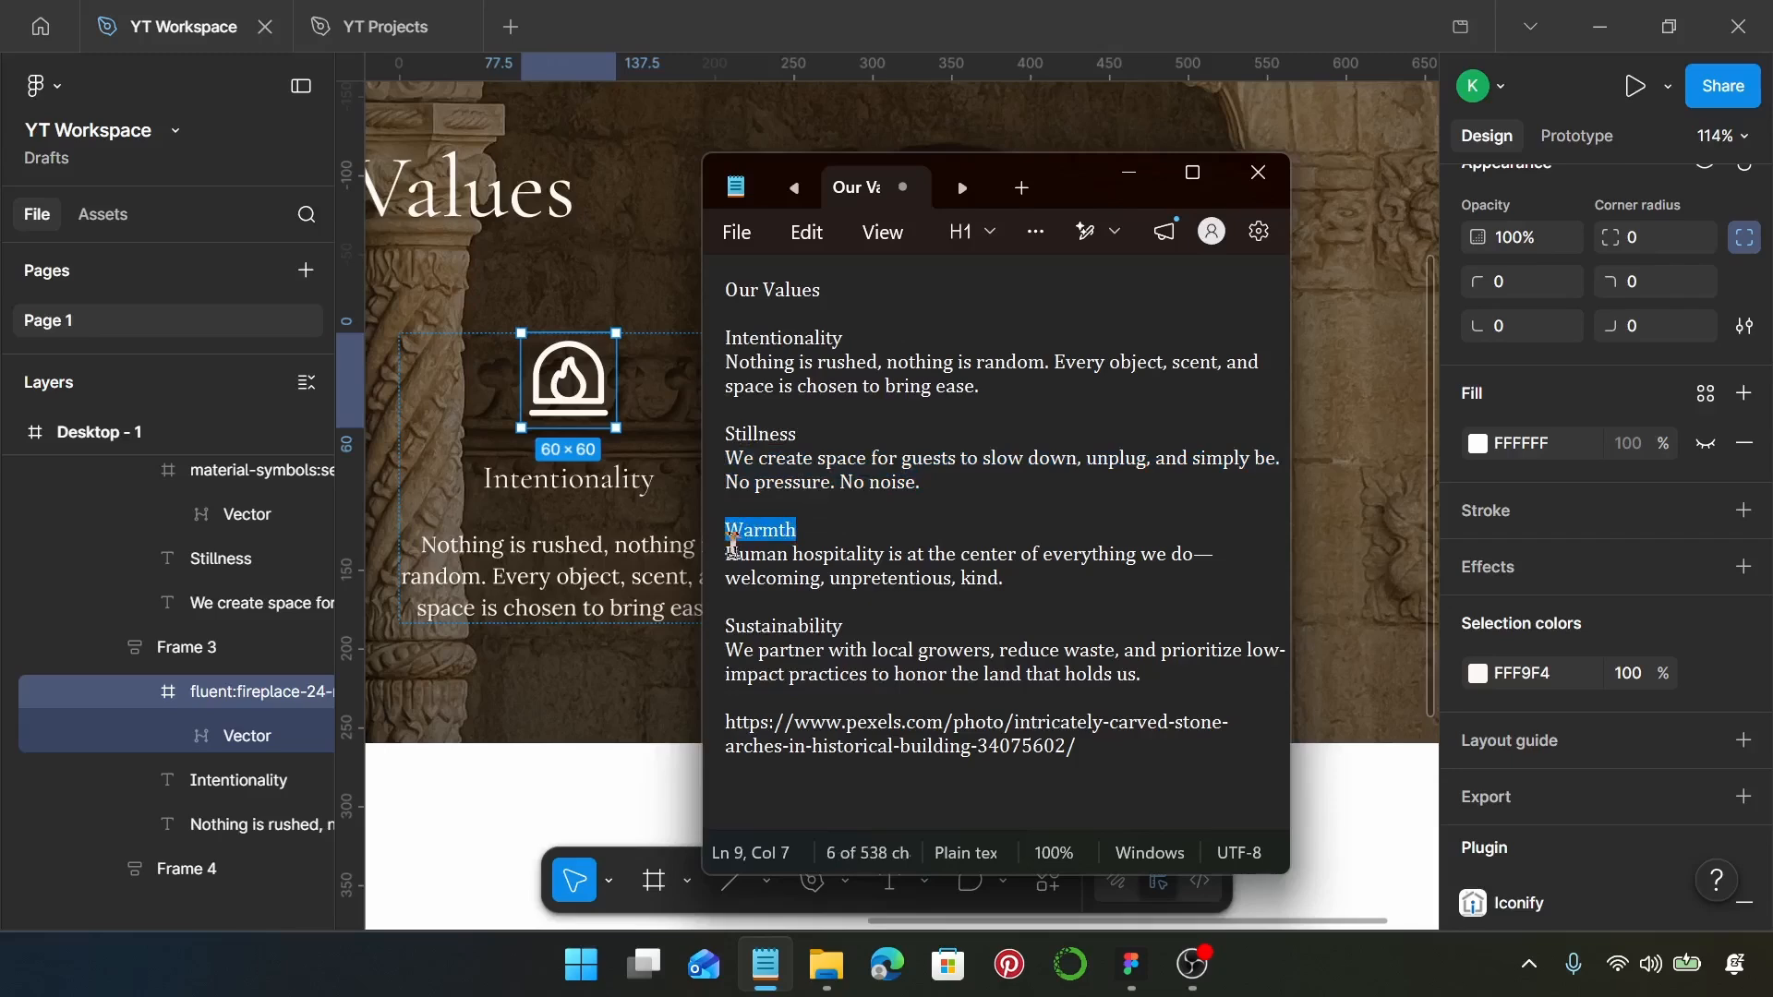
left_click(618, 485)
double_click(618, 484)
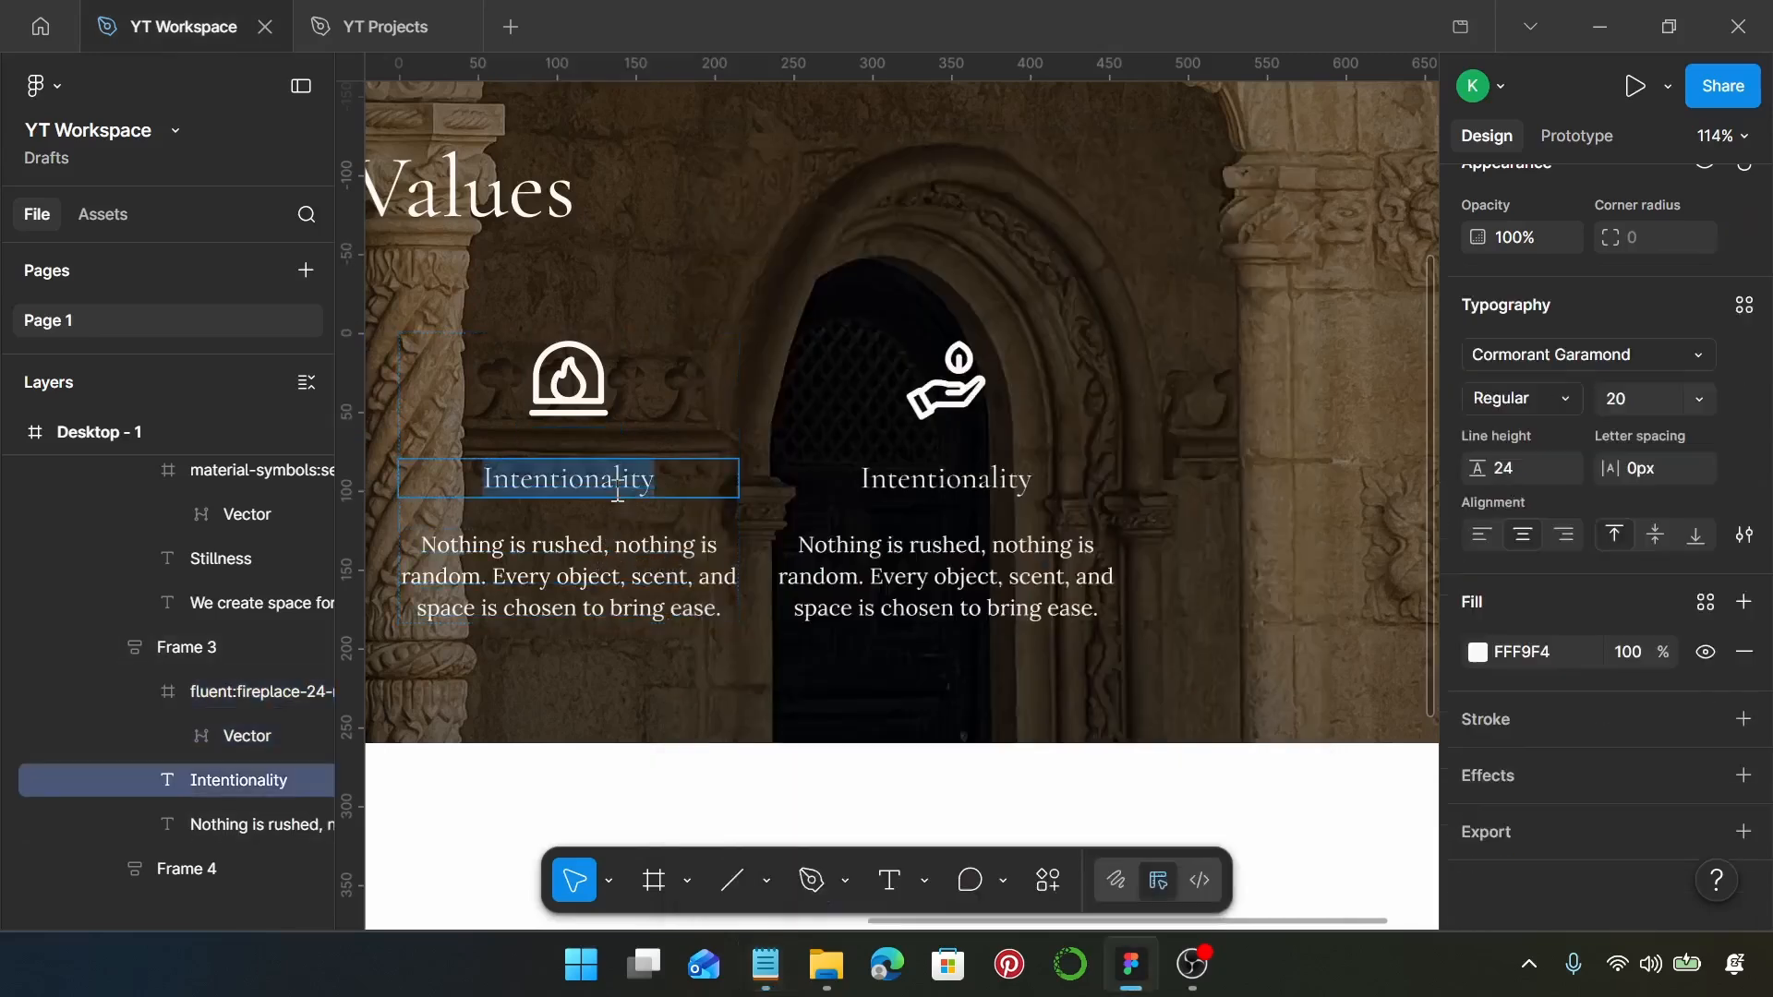
type("Warmth")
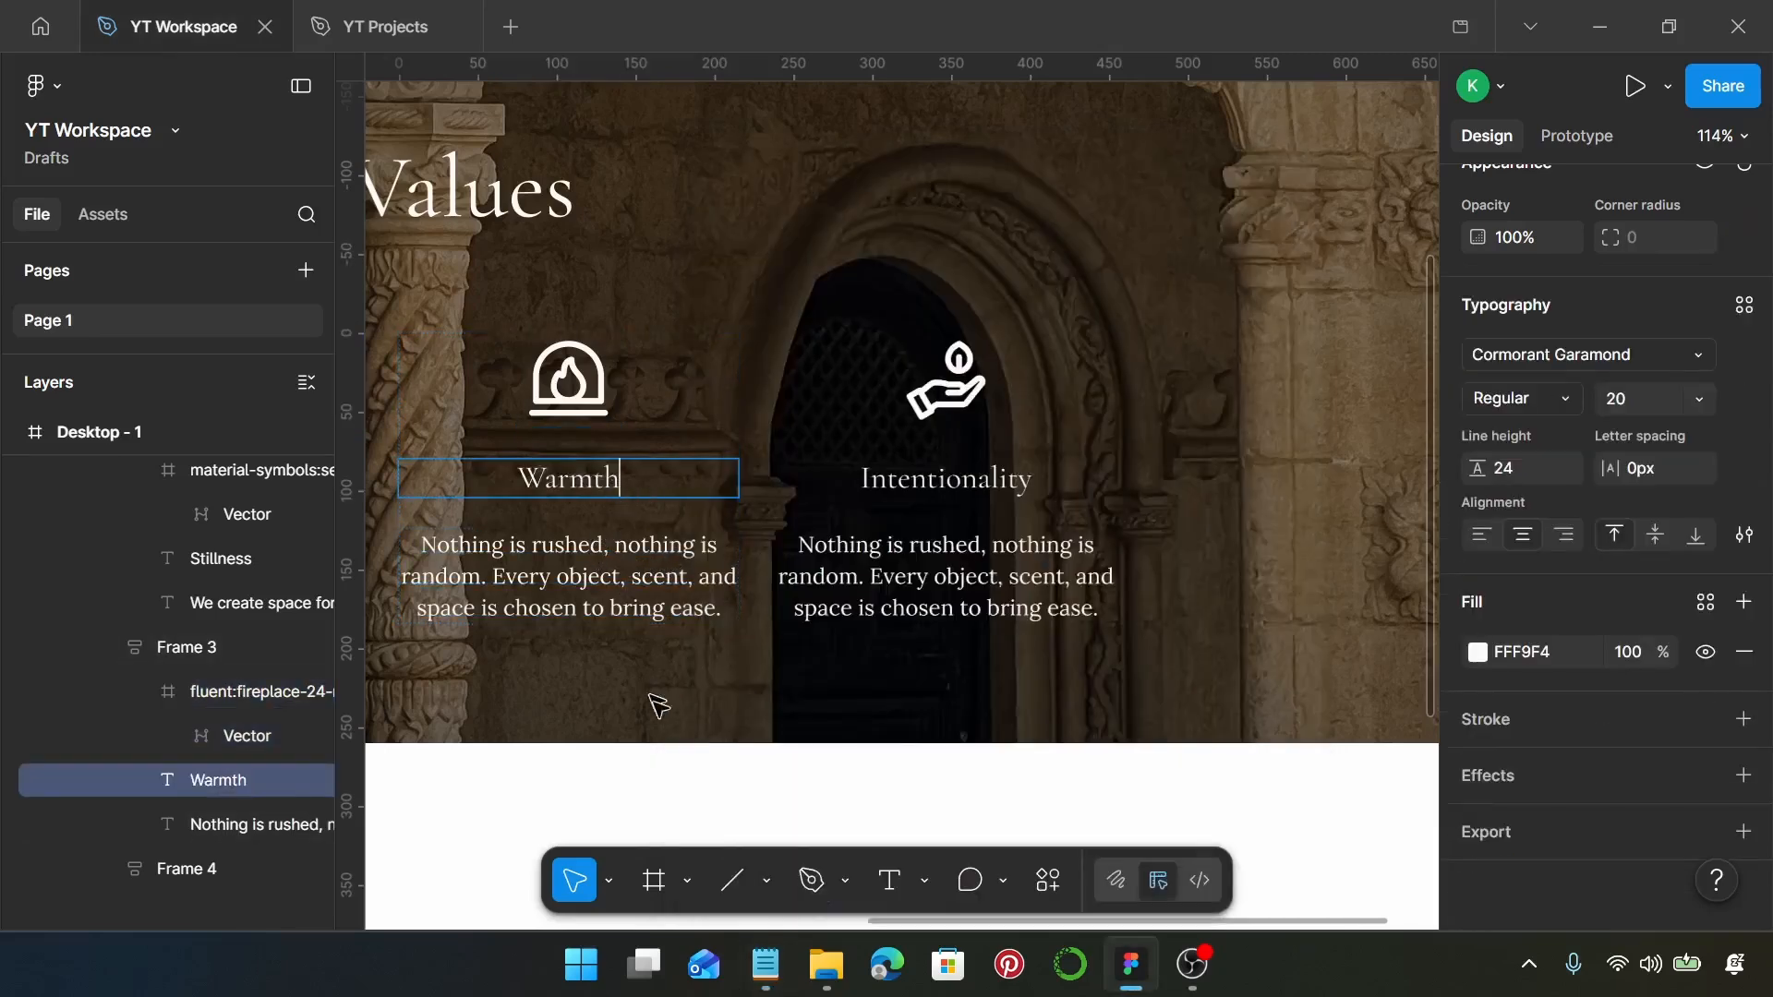
Replace the third value item's description with the Warmth text "Human hospitality is at the center of everything we do…" from the Notepad notes.
left_click(765, 965)
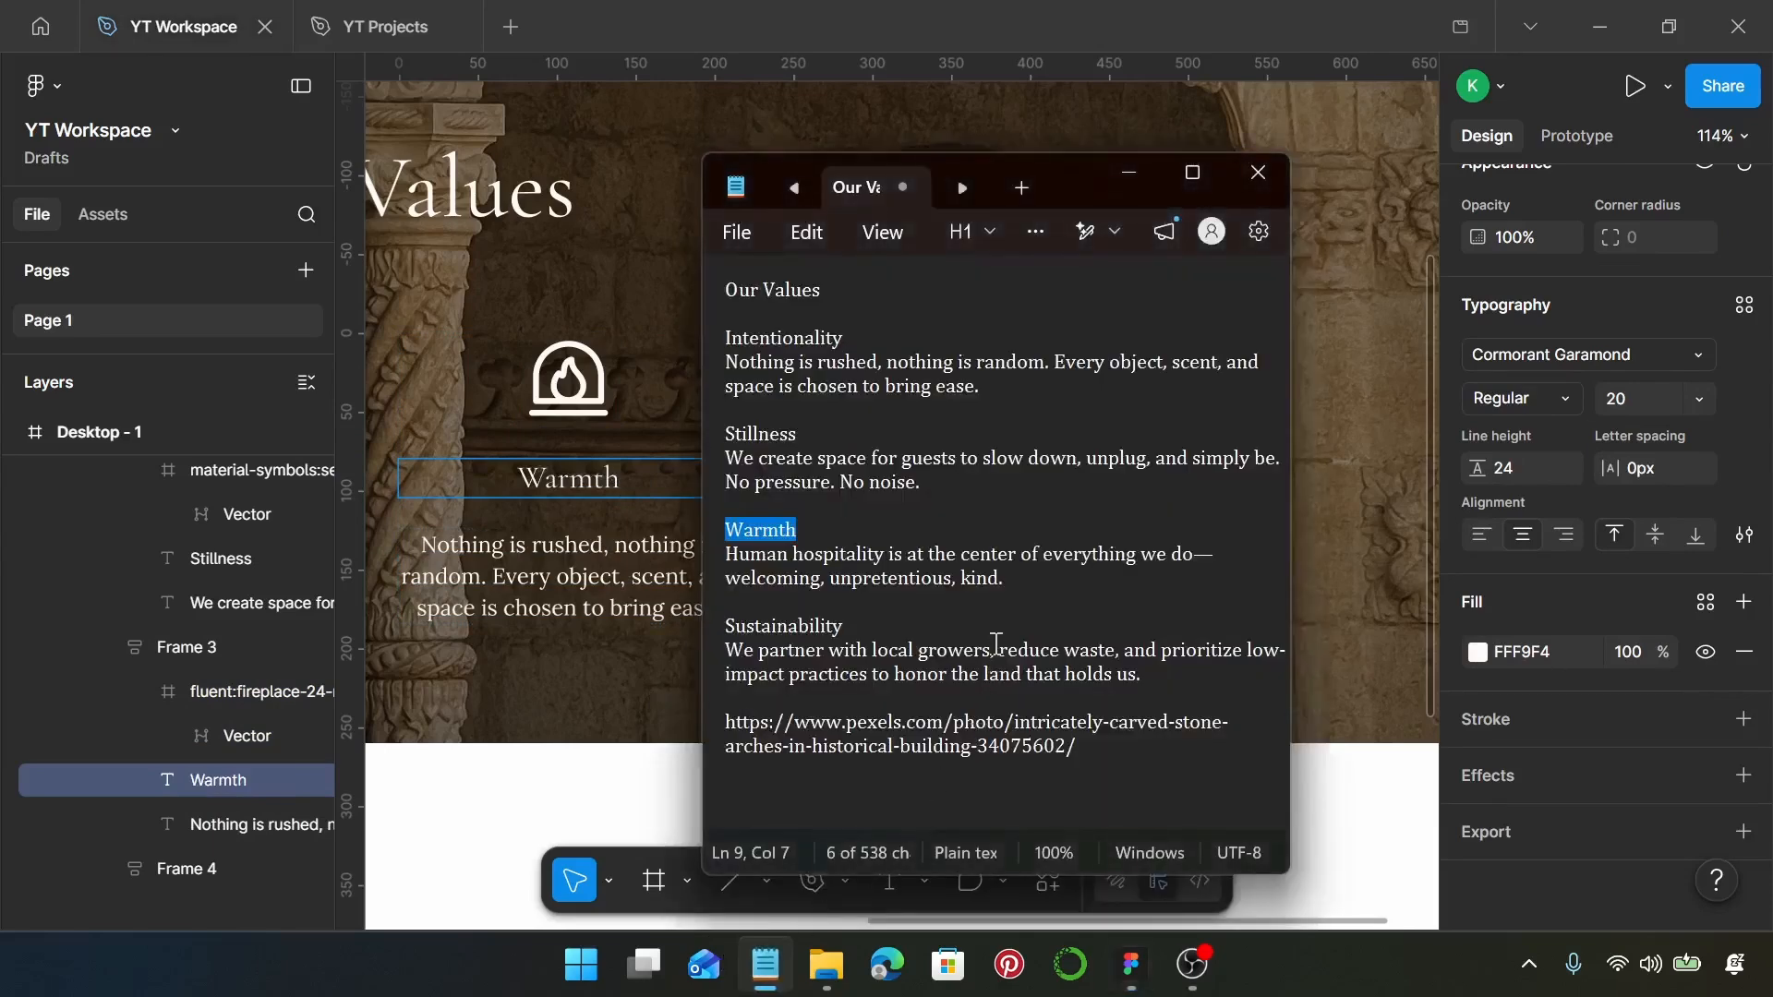
left_click_drag(1016, 582, 727, 554)
key("ctrl+c")
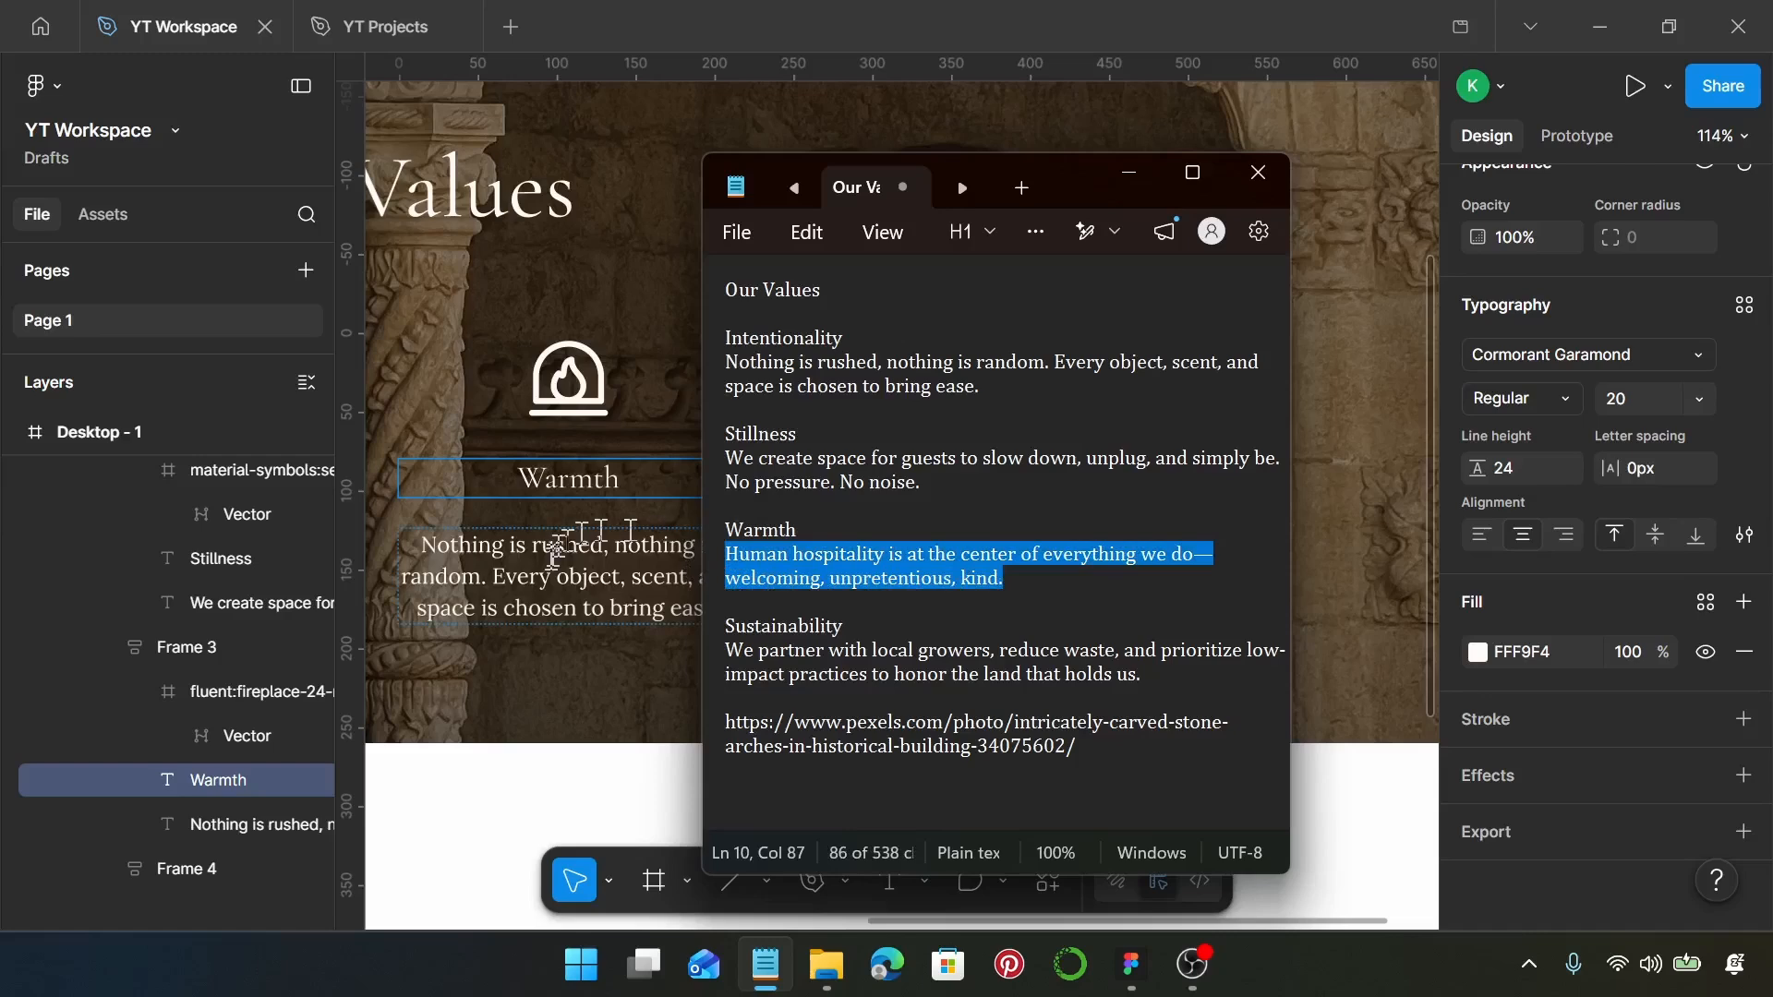
left_click(551, 561)
double_click(551, 561)
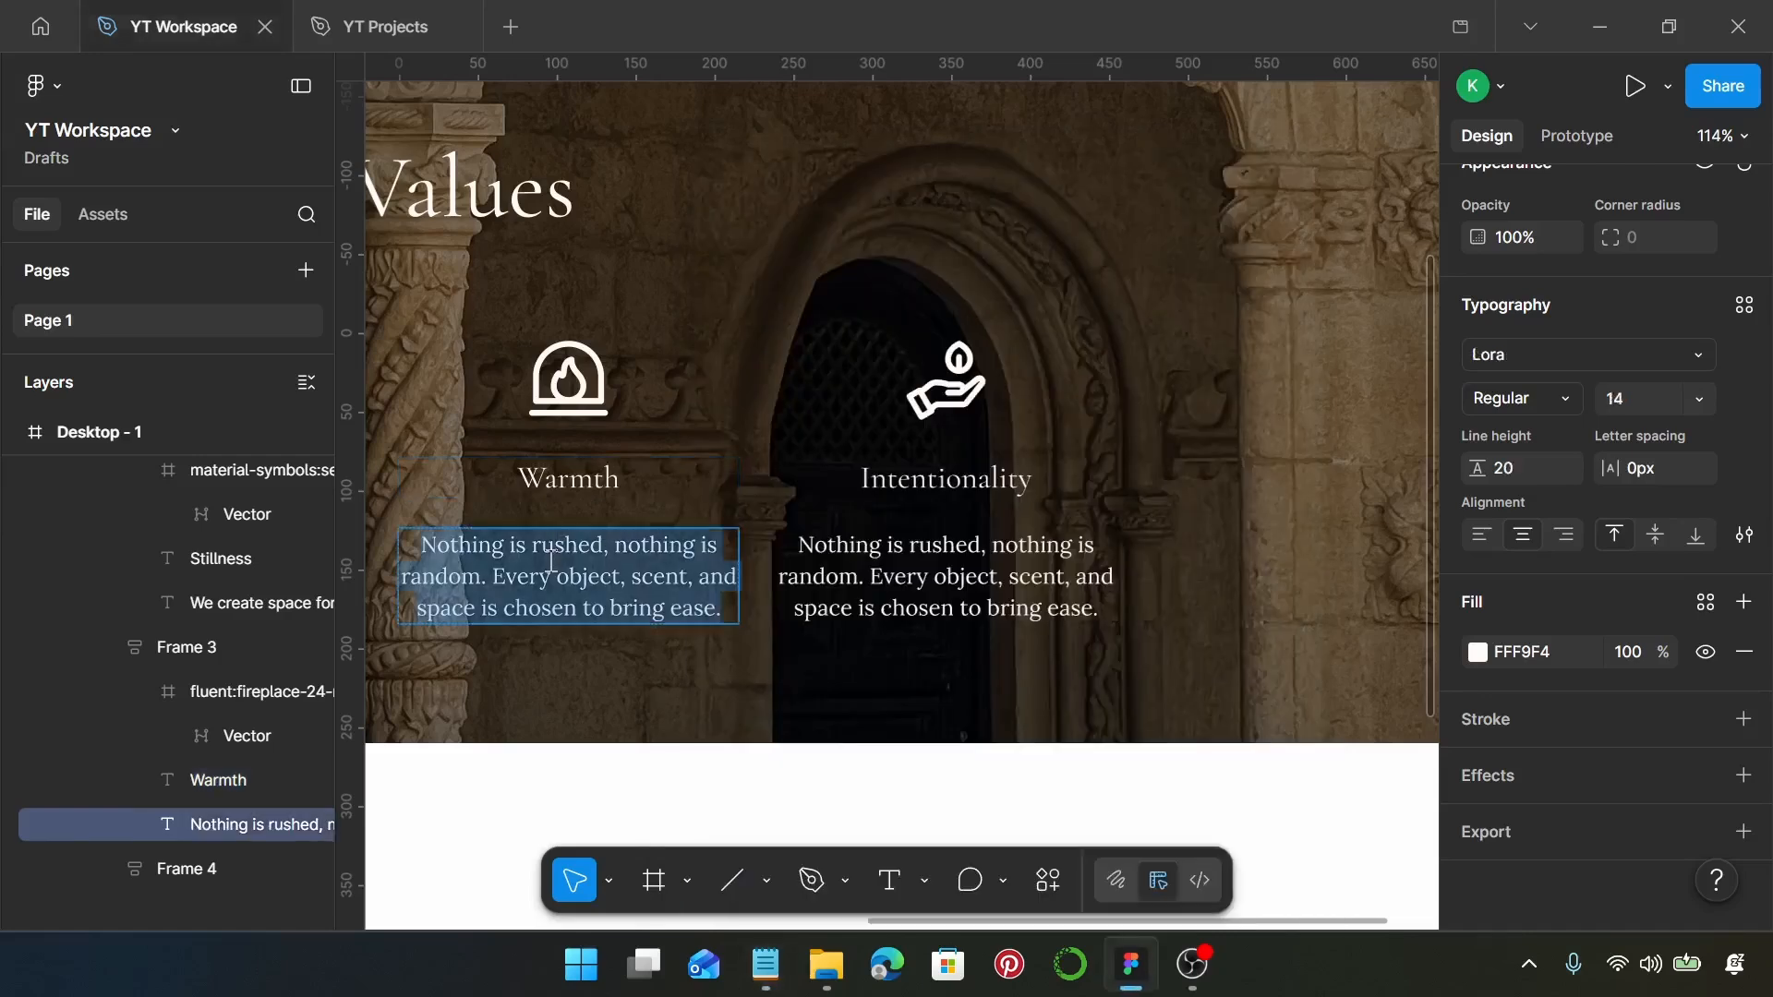
key("ctrl+v")
Select the hand icon in the fourth value item and launch the Iconify plugin for it.
scroll(554, 559, "right", 5)
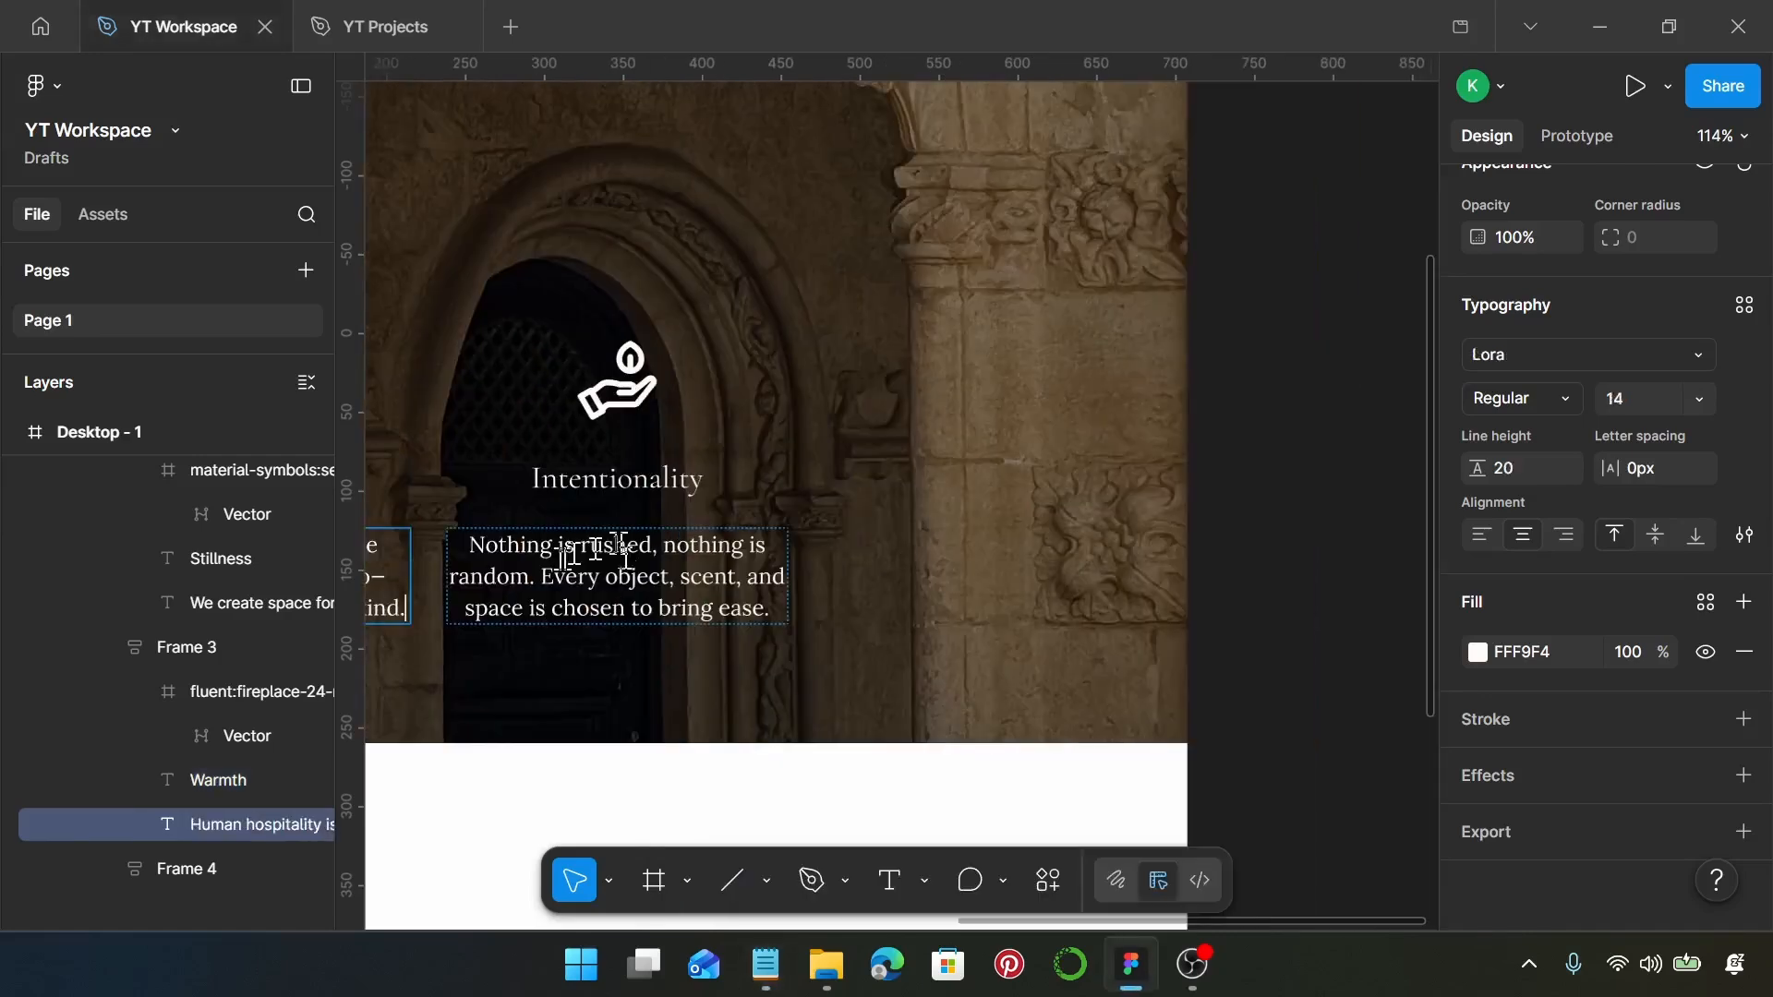
left_click(615, 381)
double_click(617, 379)
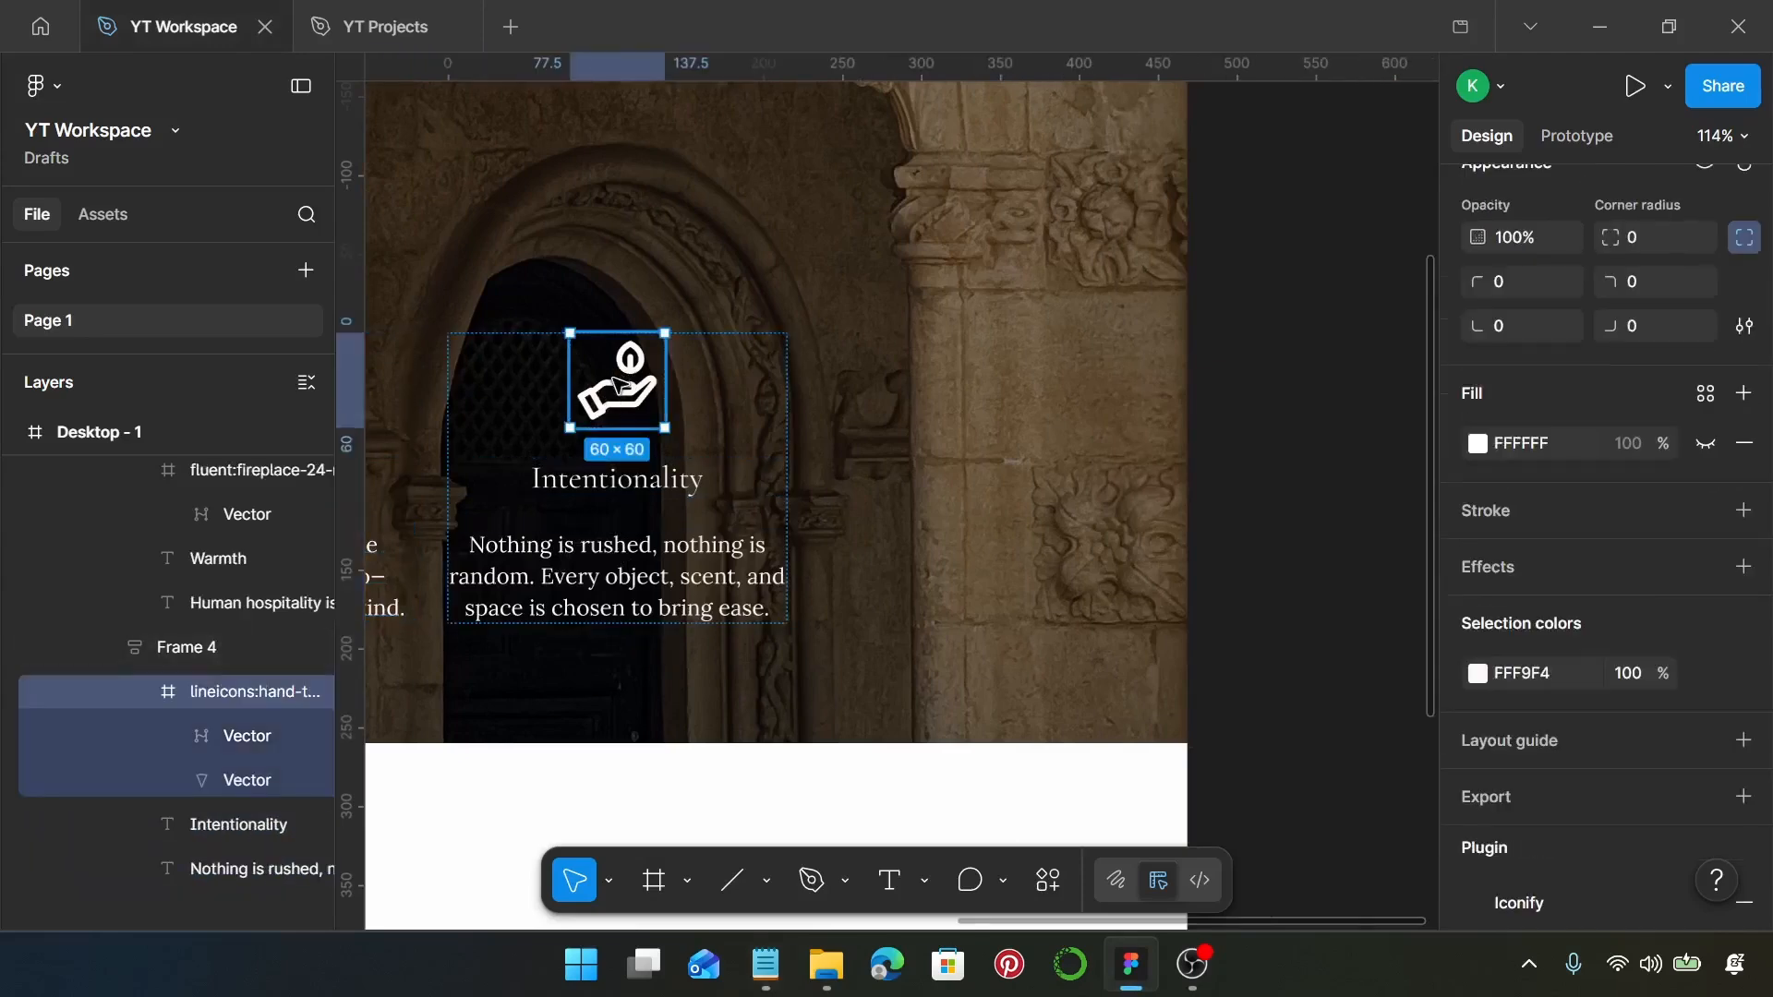
right_click(615, 386)
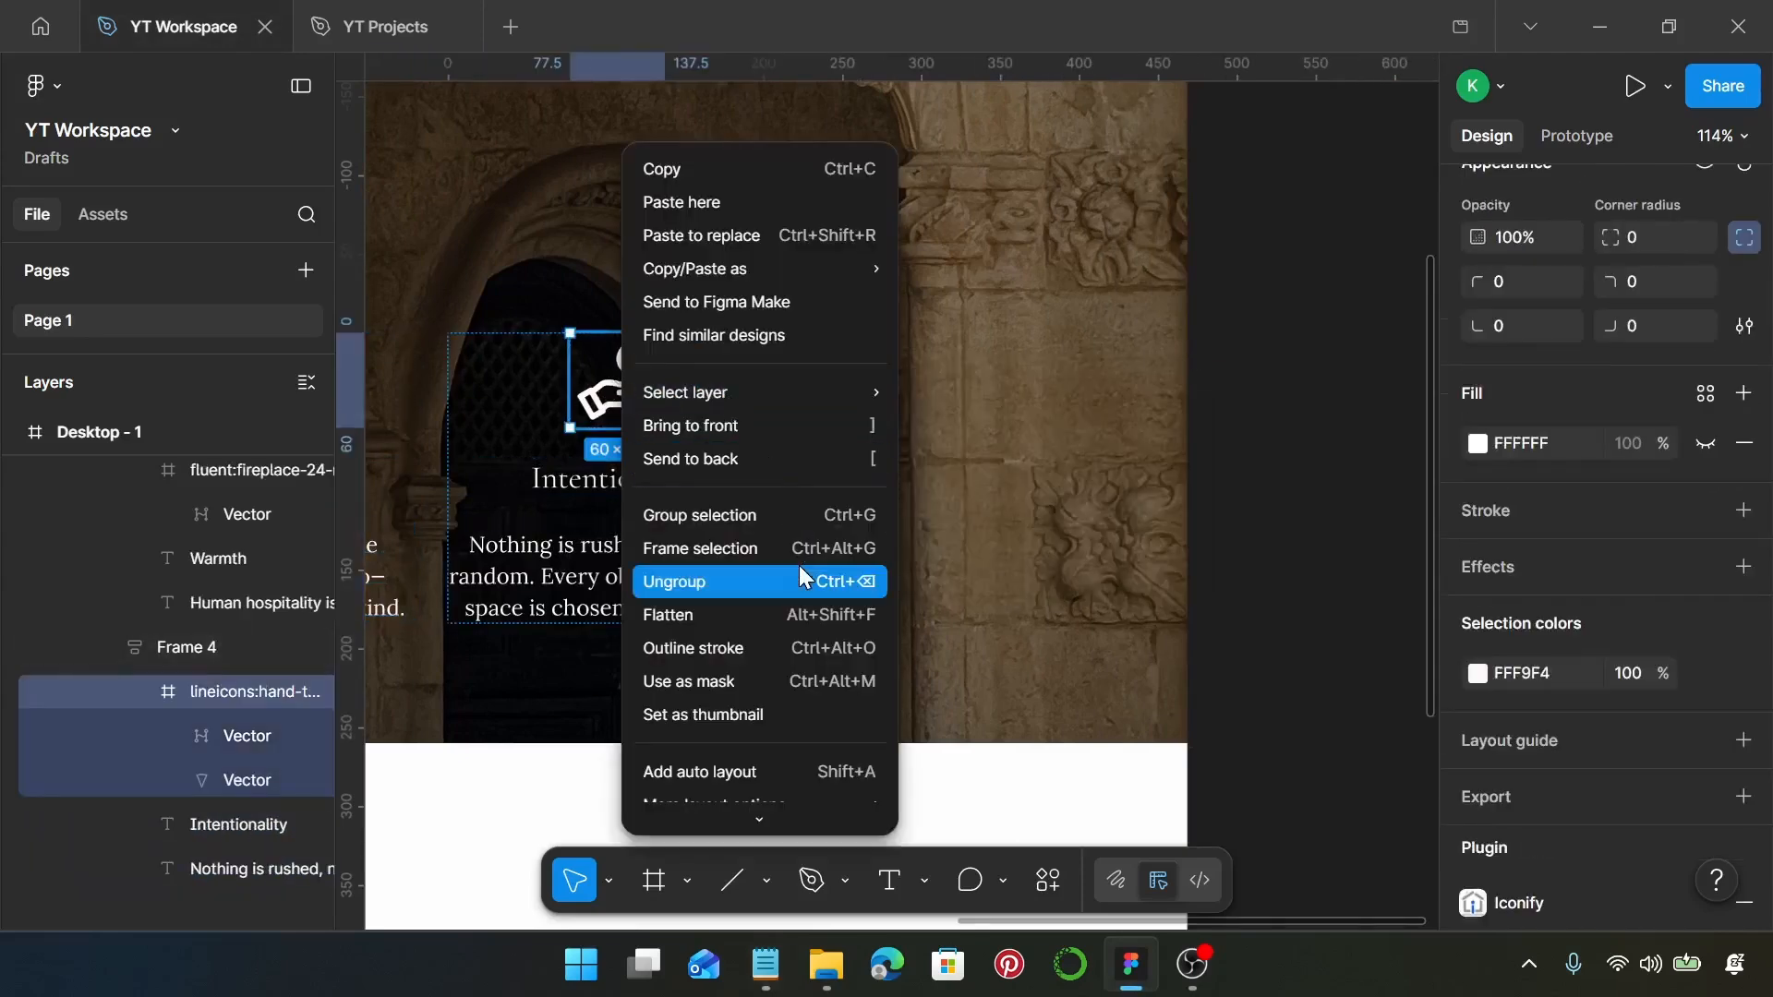
scroll(811, 627, "down", 3)
mouse_move(809, 729)
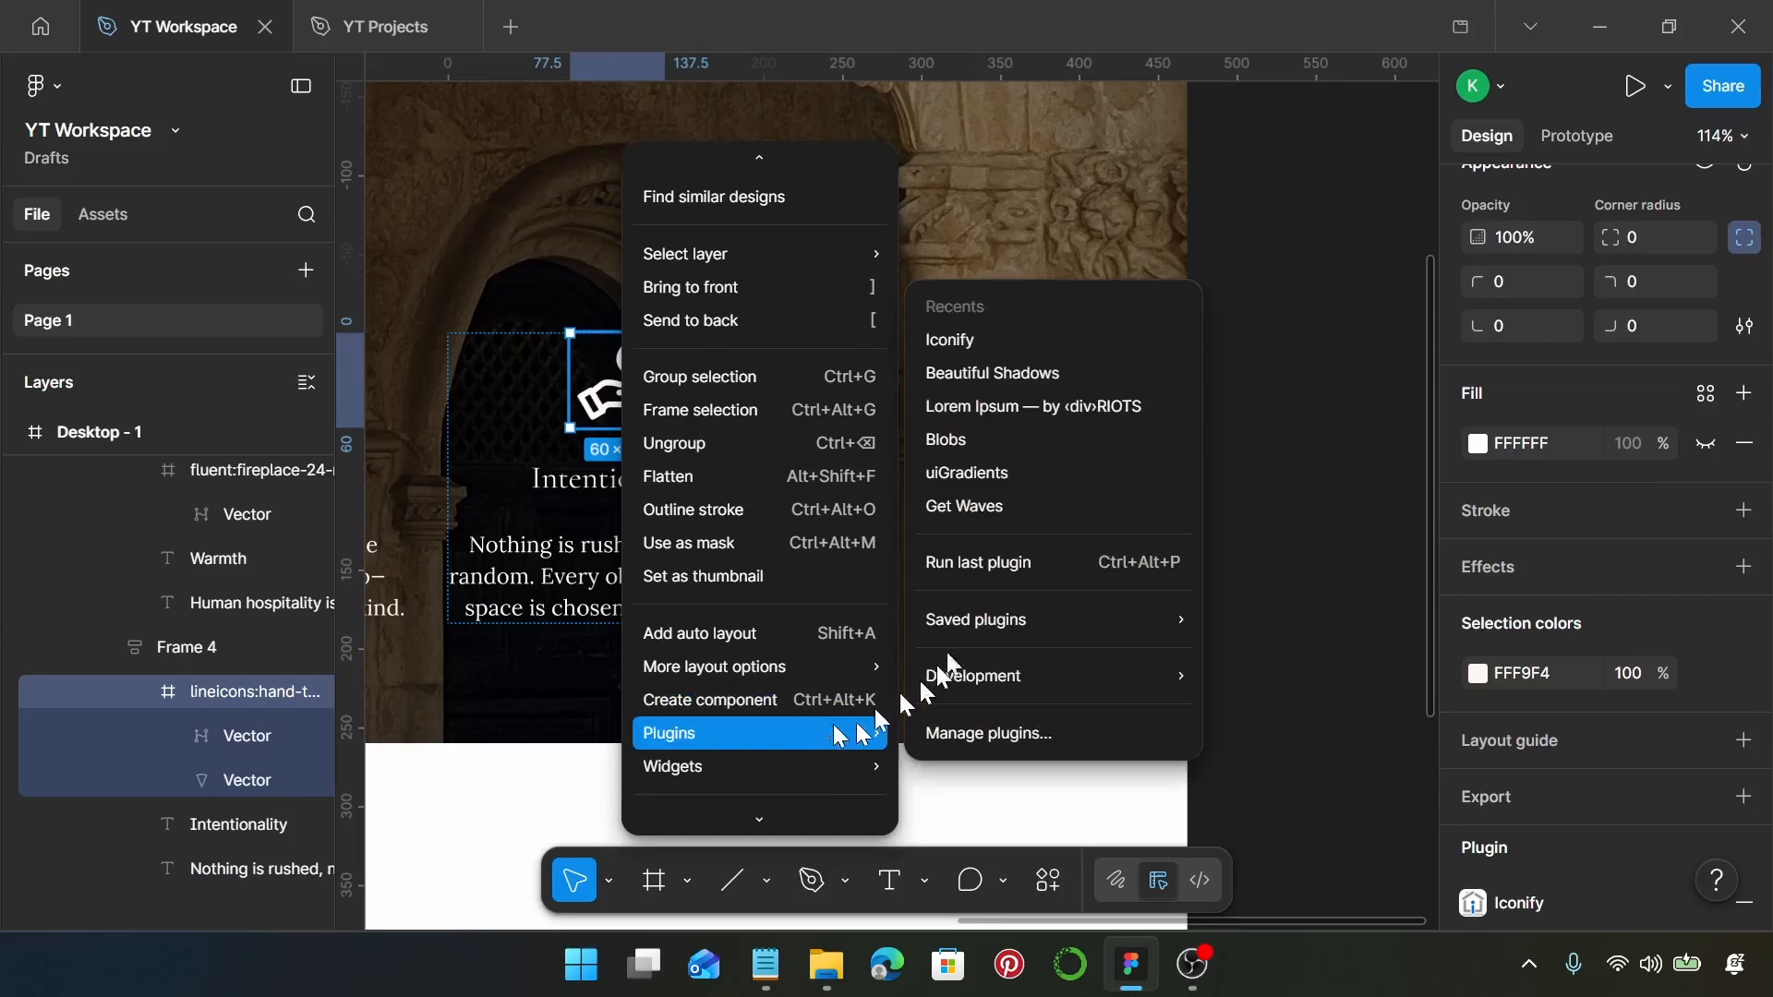
left_click(1001, 351)
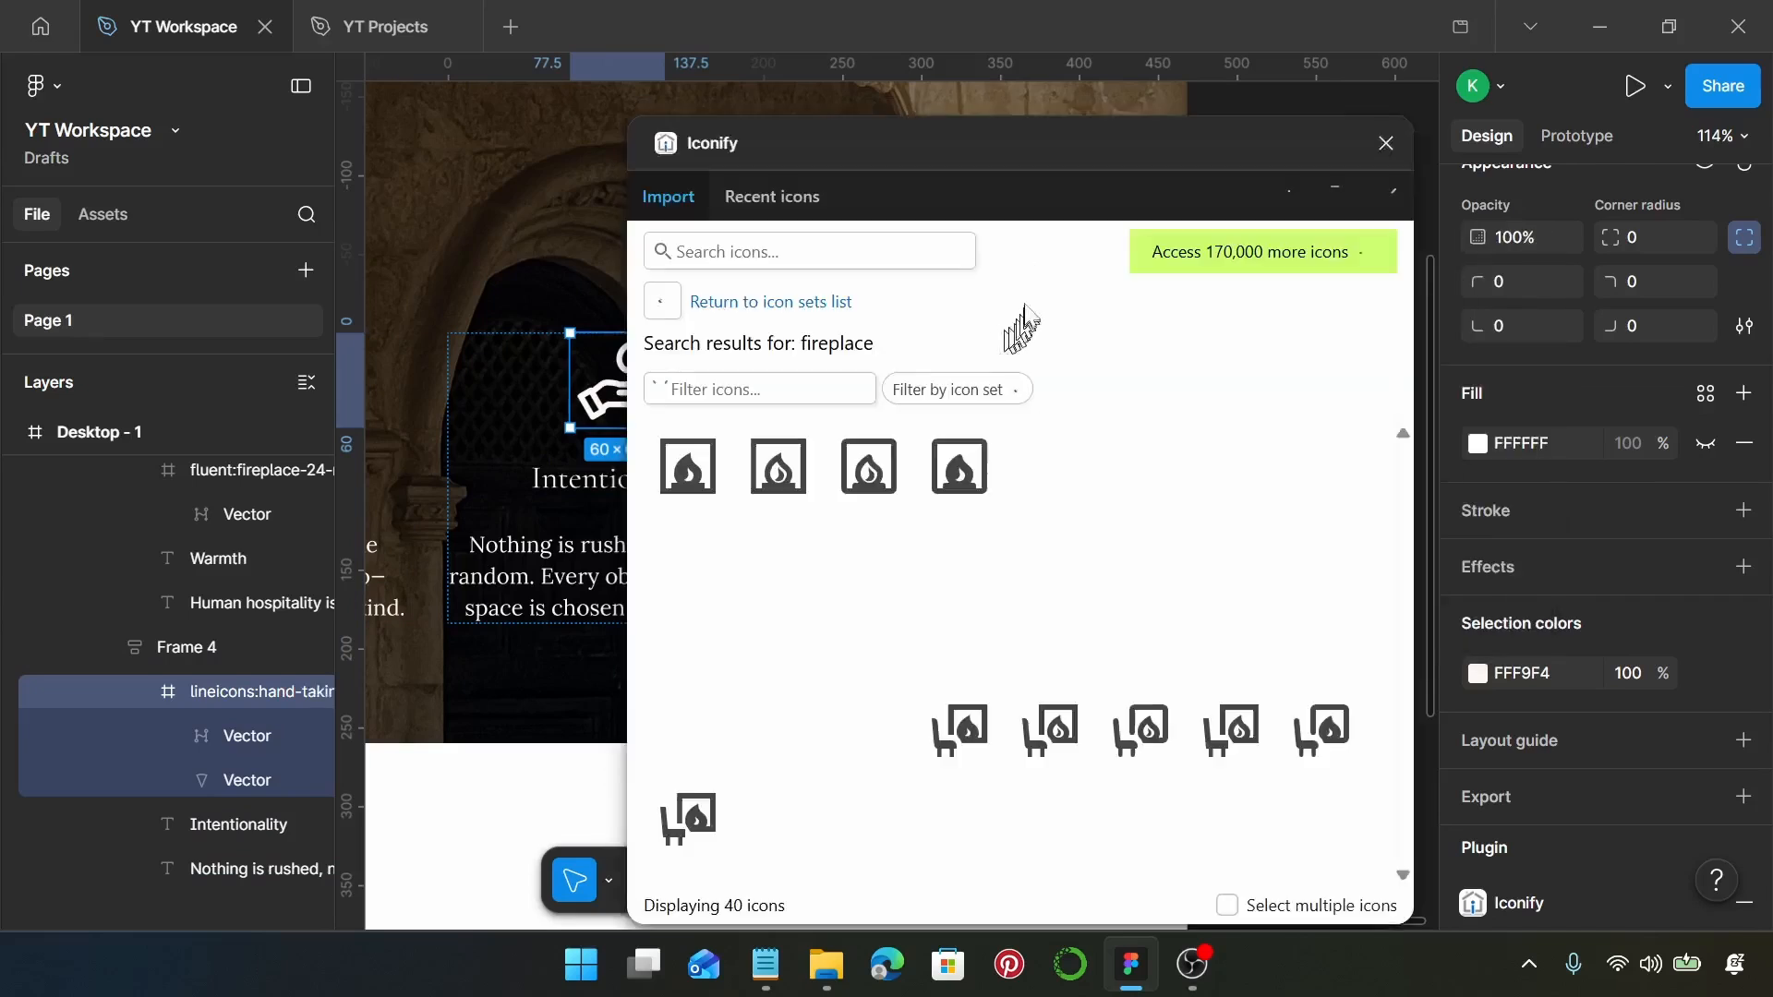
Search Iconify for "leaf" and replace the fourth value item's hand icon with f7:leaf-arrow-circlepath, closing the plugin.
left_click(856, 249)
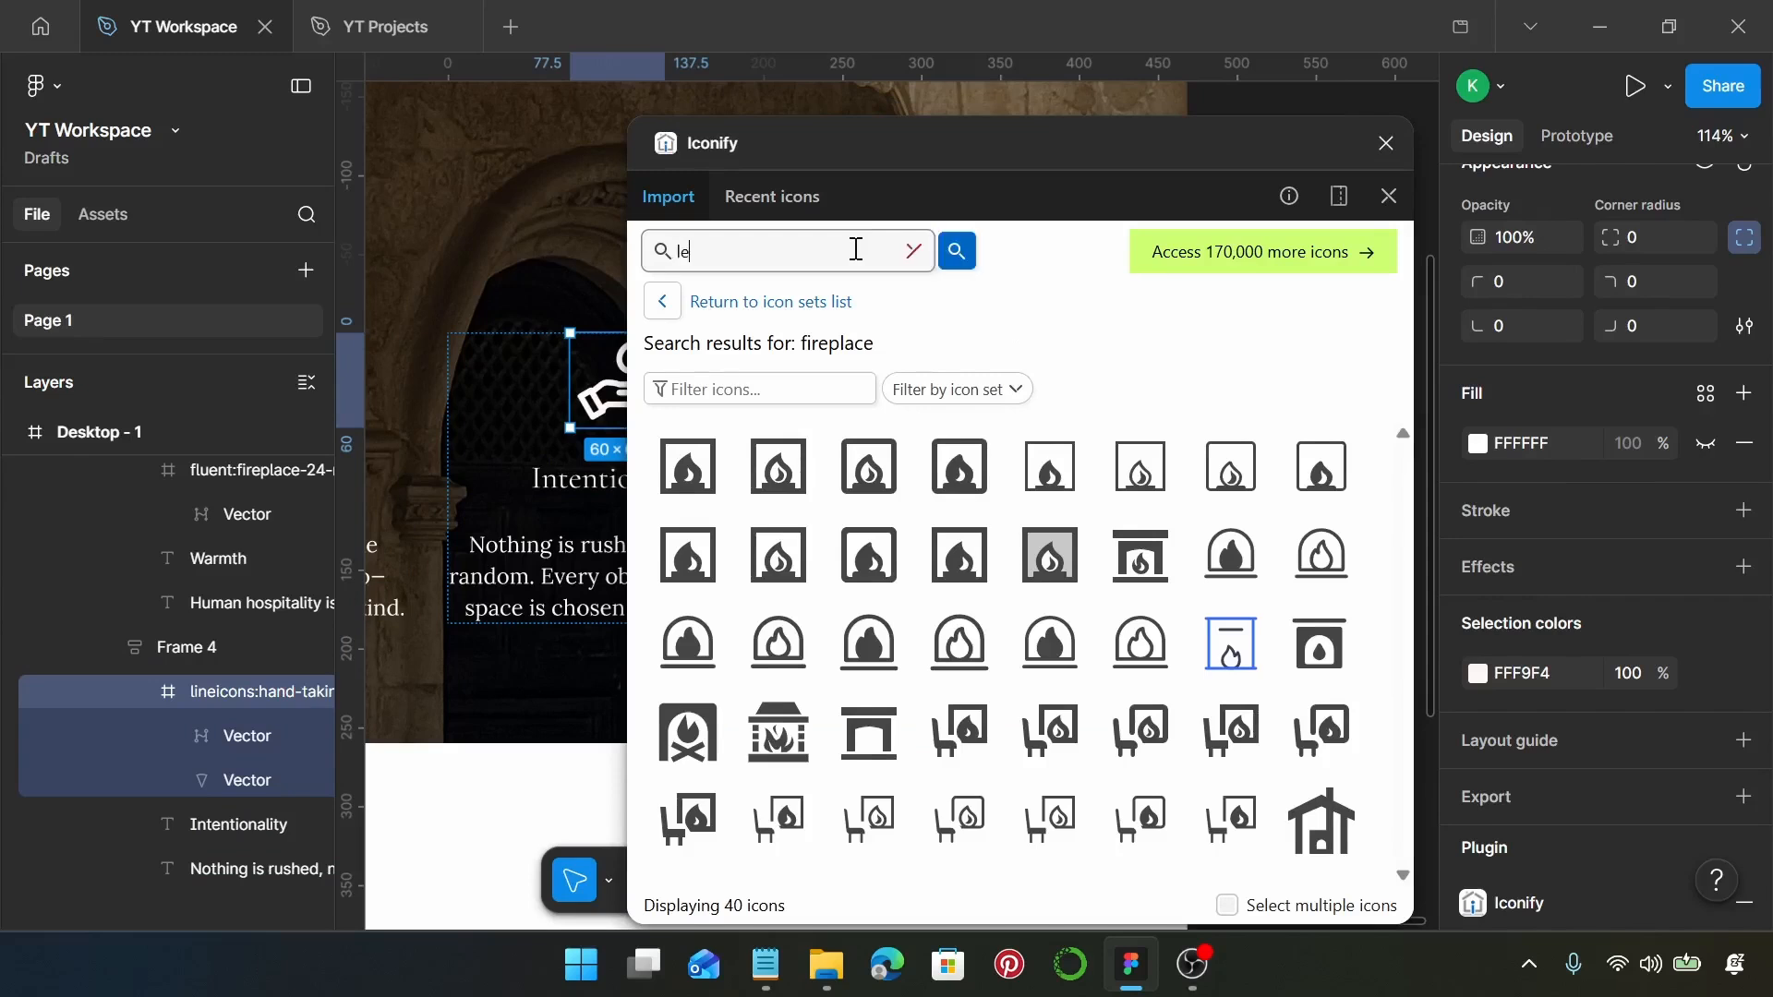
type("leaf")
key("Return")
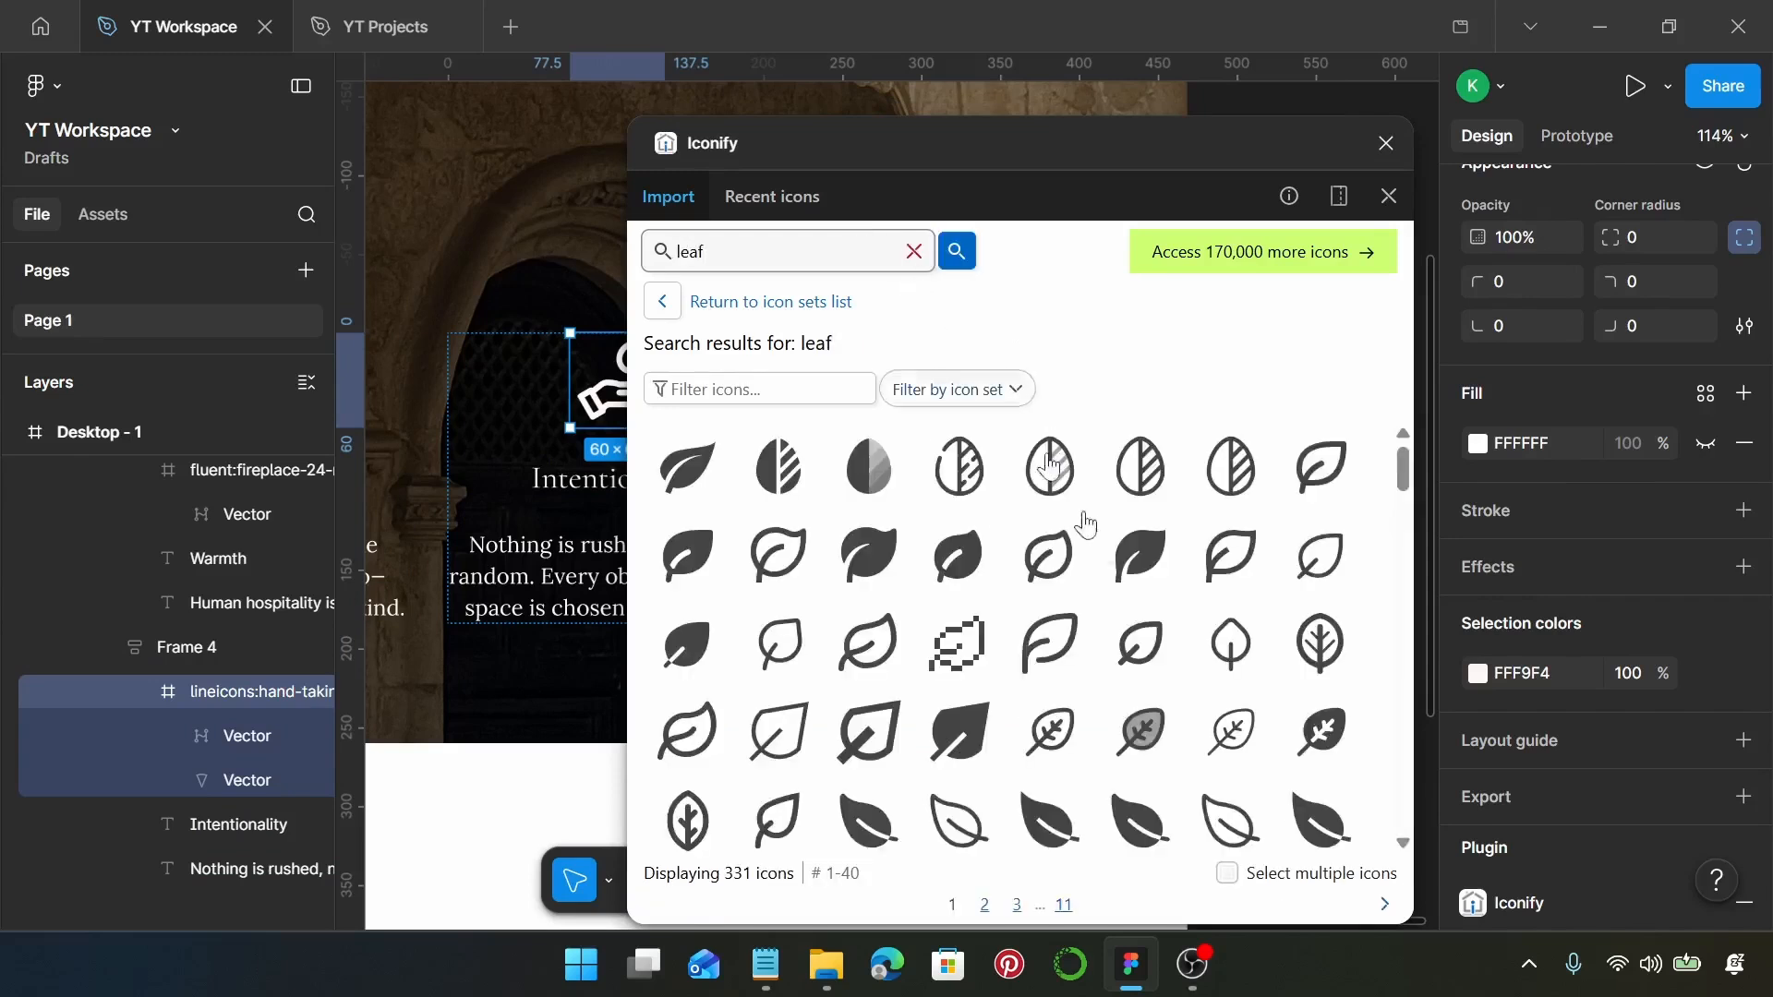
scroll(1167, 673, "down", 5)
scroll(1199, 680, "down", 9)
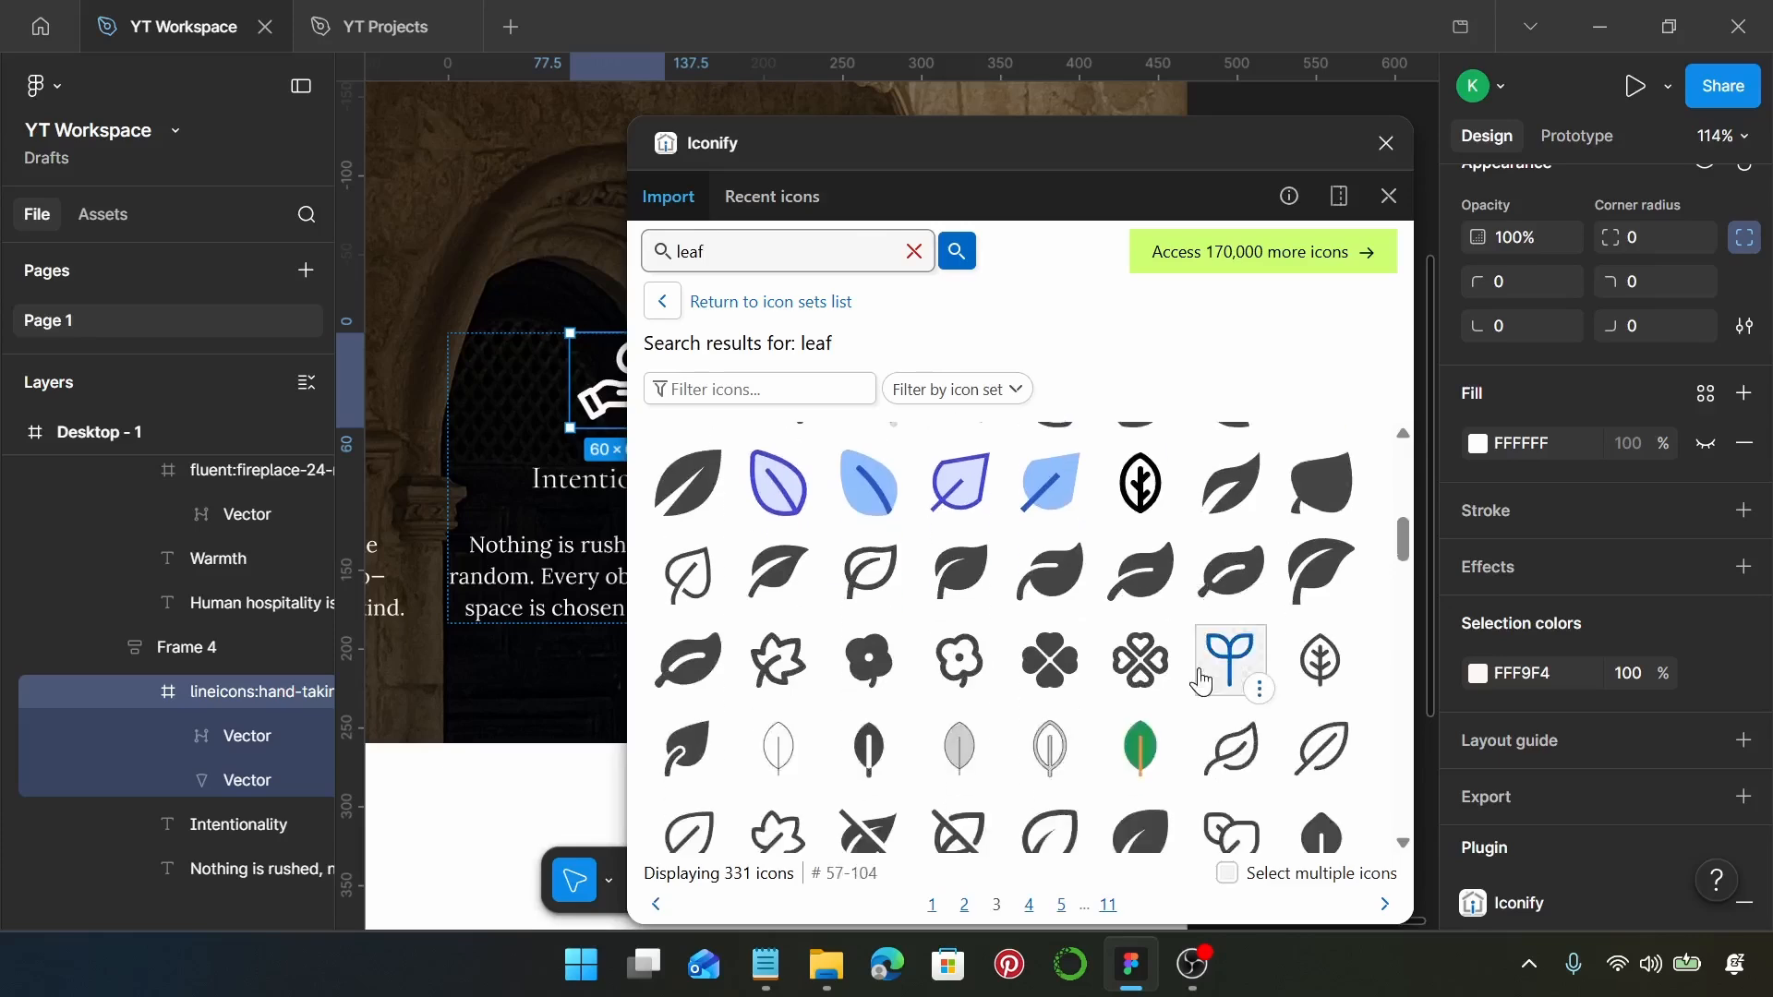
scroll(1201, 681, "down", 11)
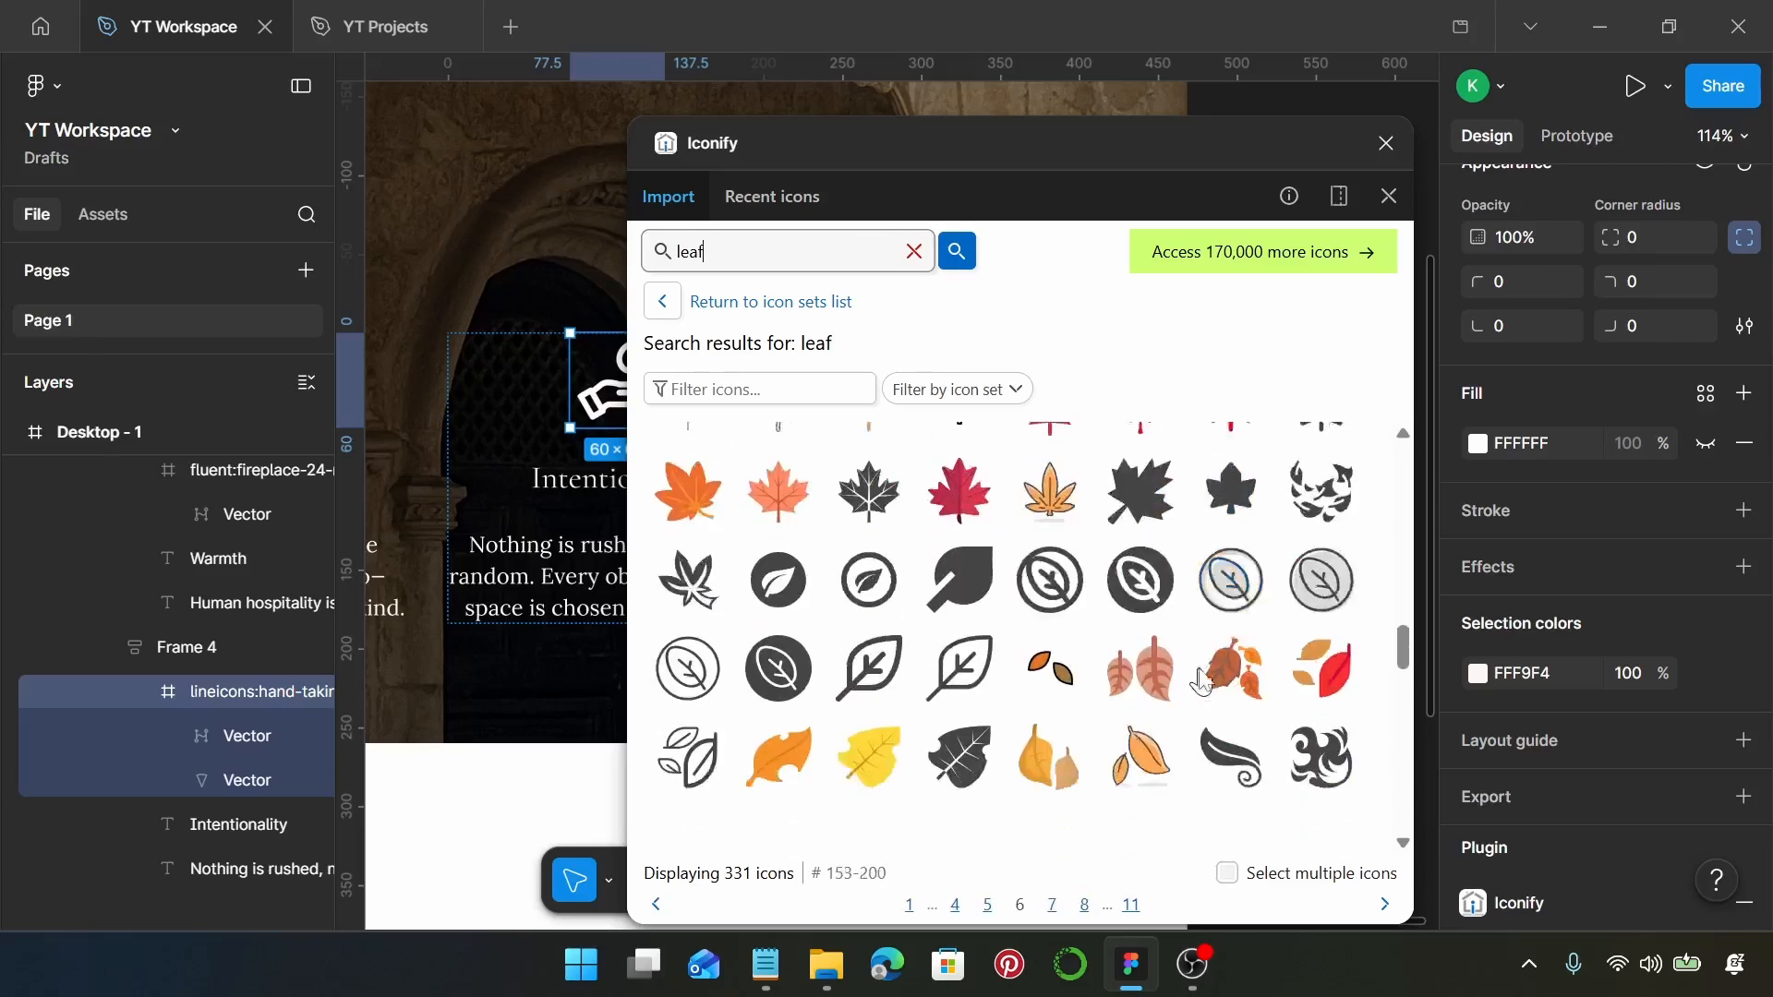
scroll(1201, 681, "down", 12)
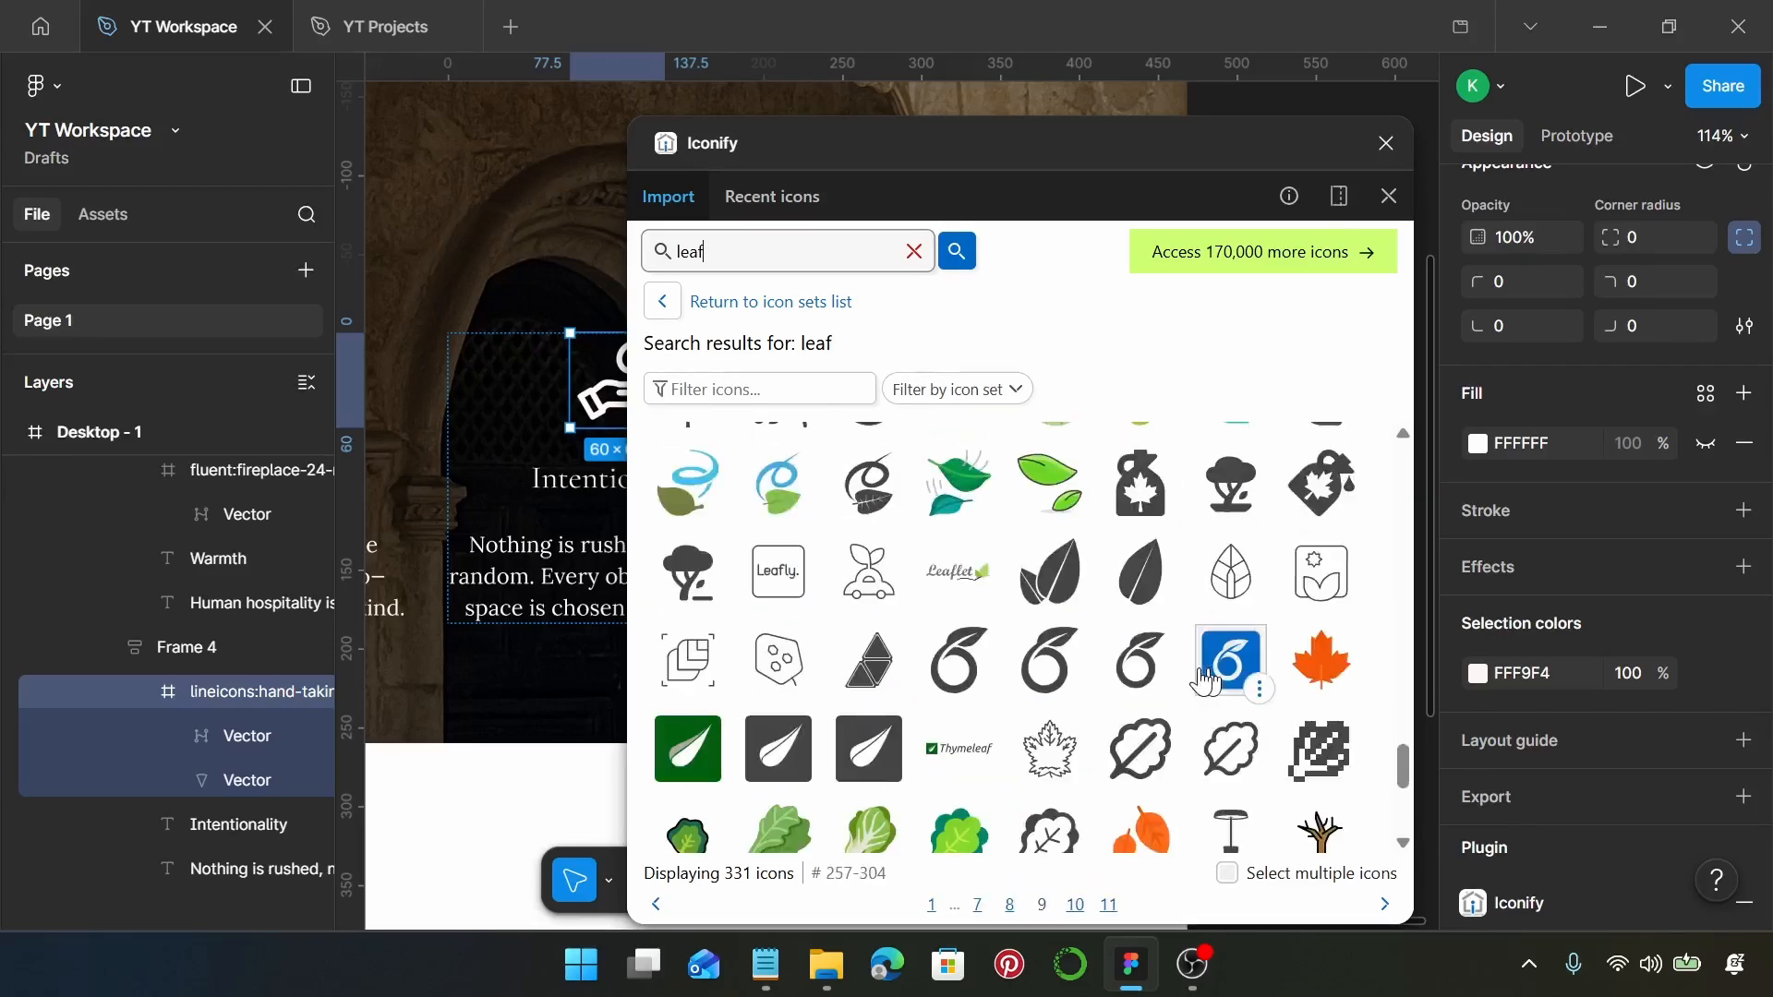
scroll(1201, 679, "up", 9)
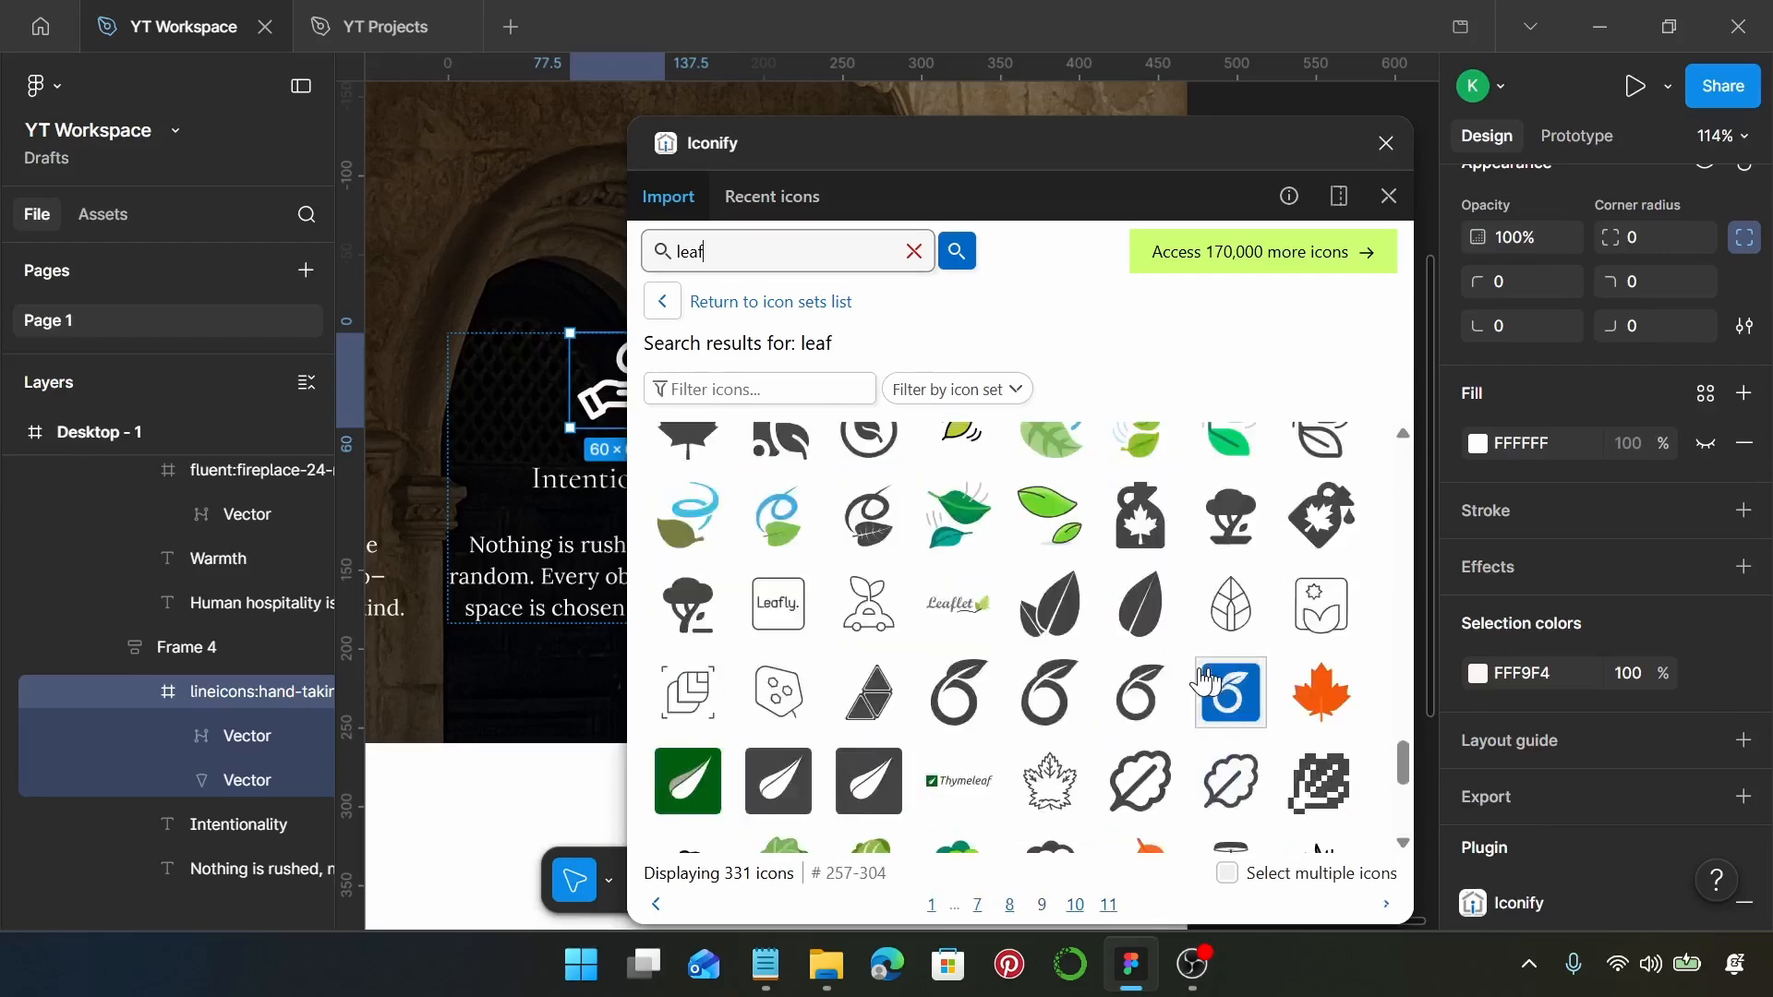
scroll(1201, 681, "down", 1)
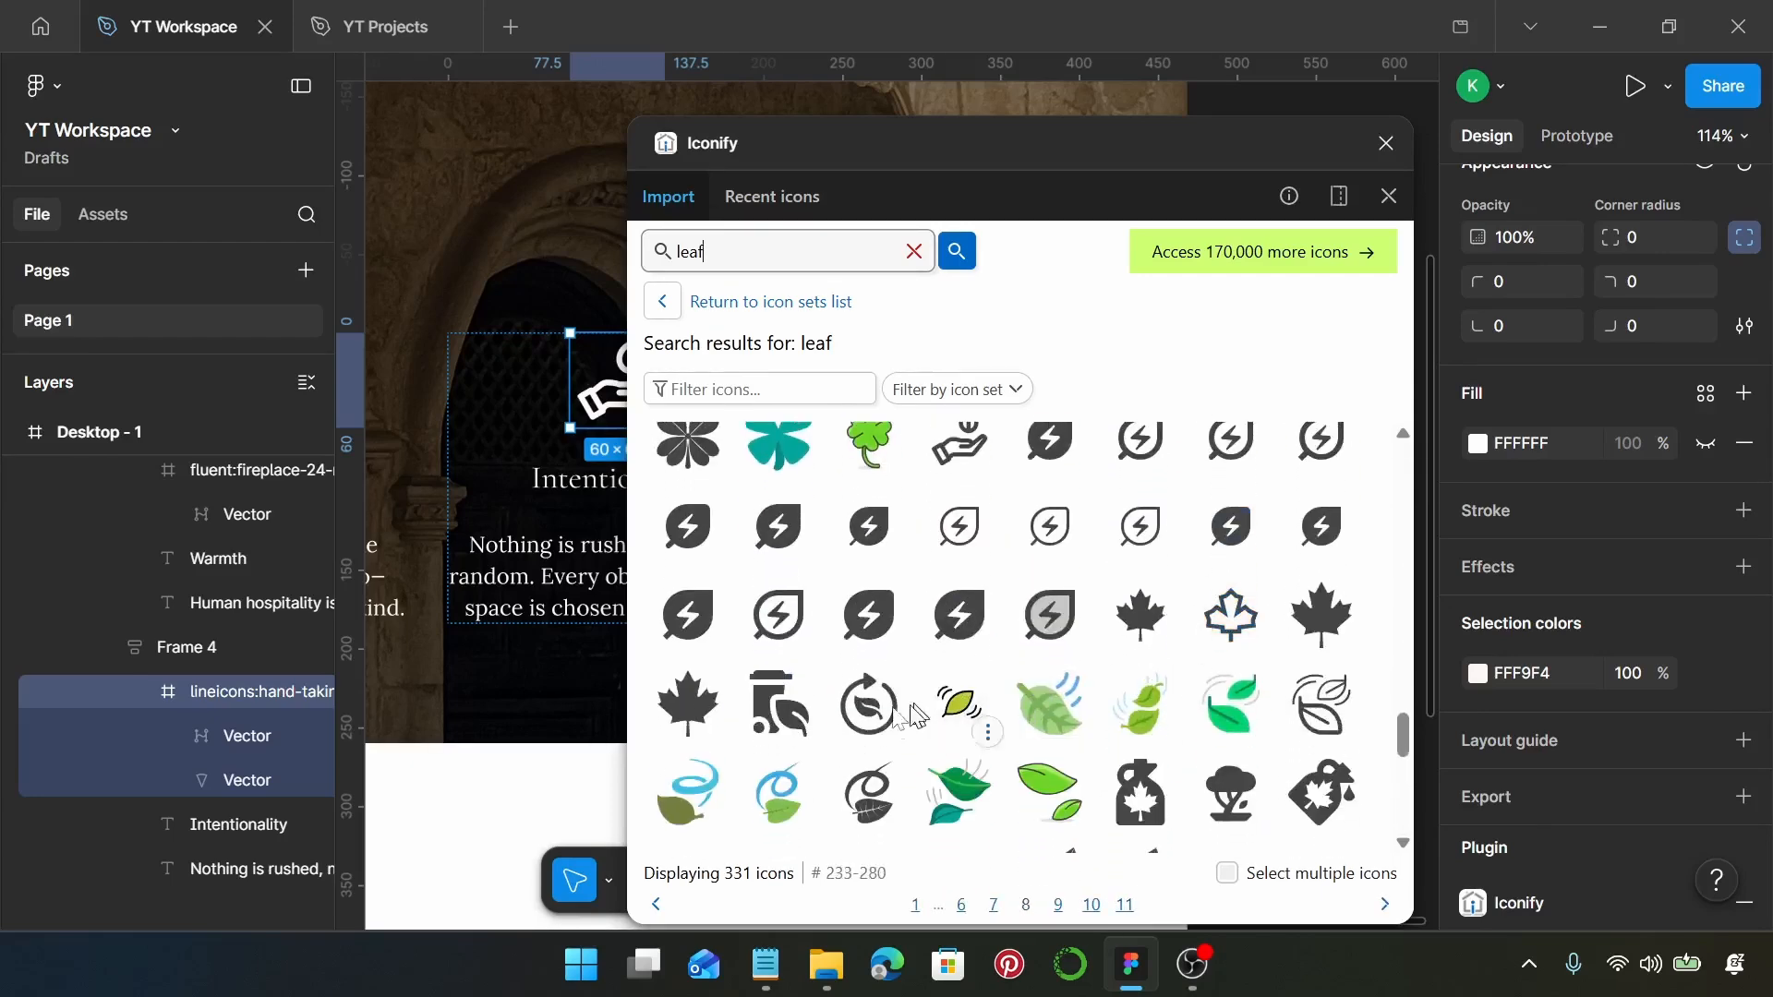
left_click(870, 713)
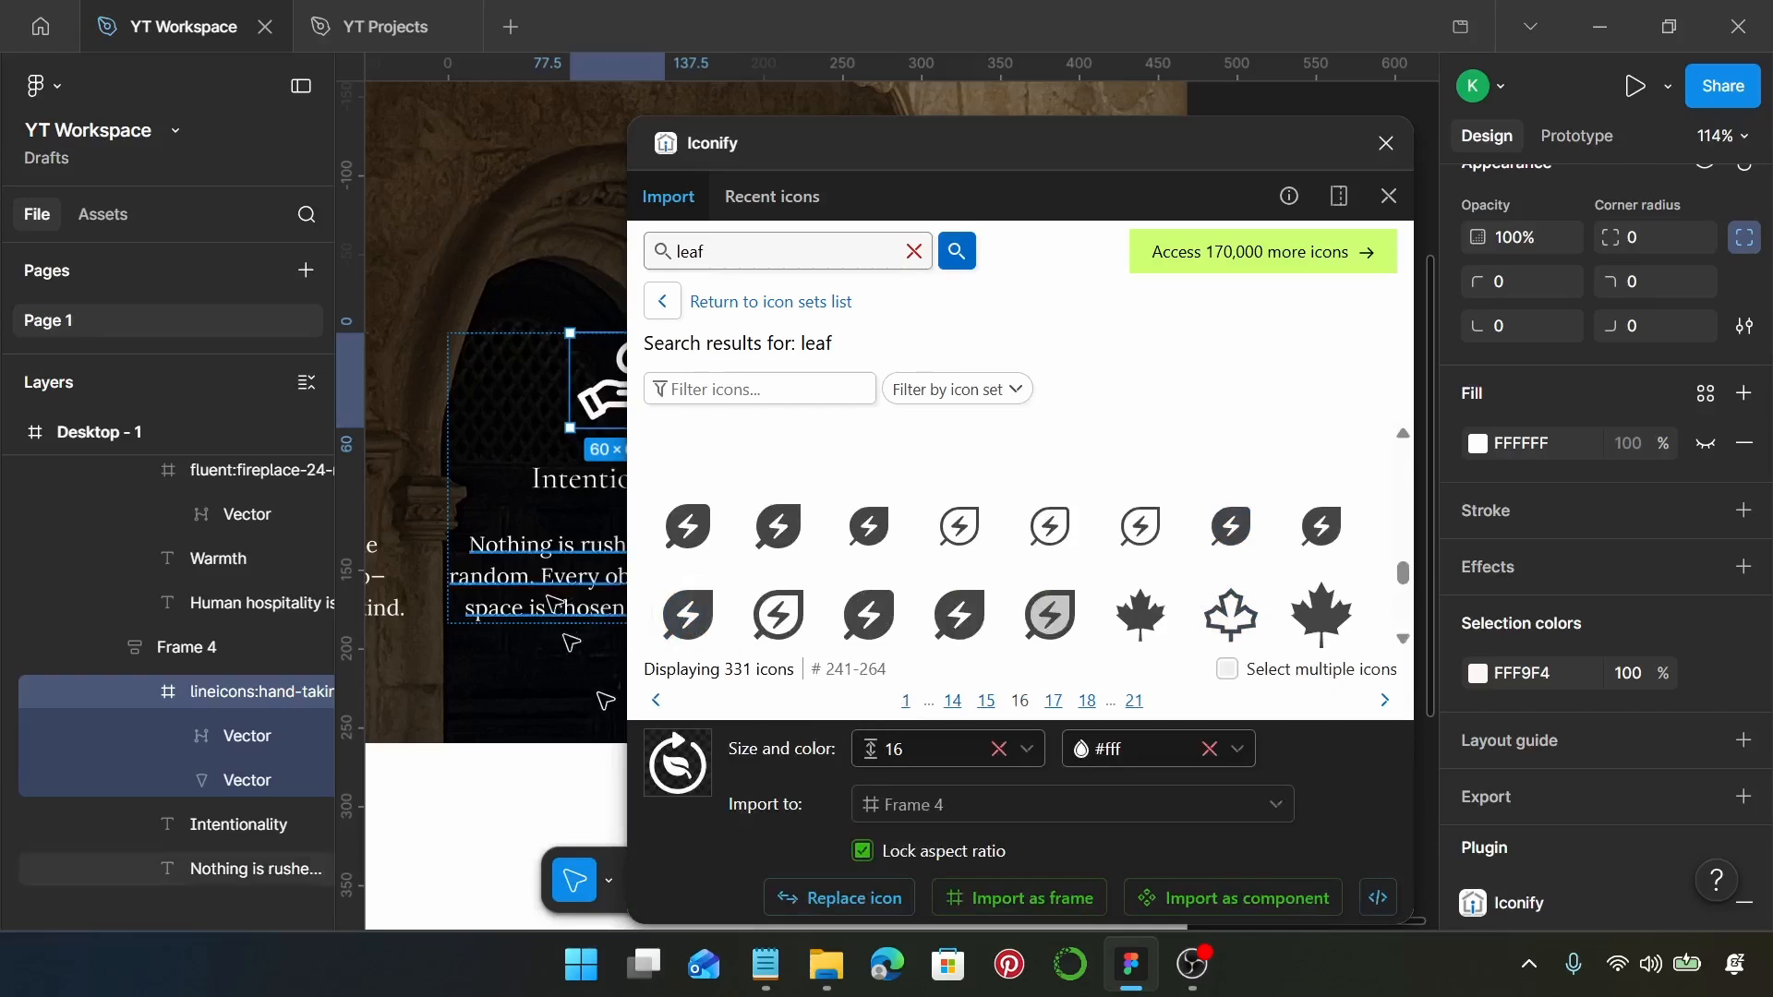
left_click(856, 908)
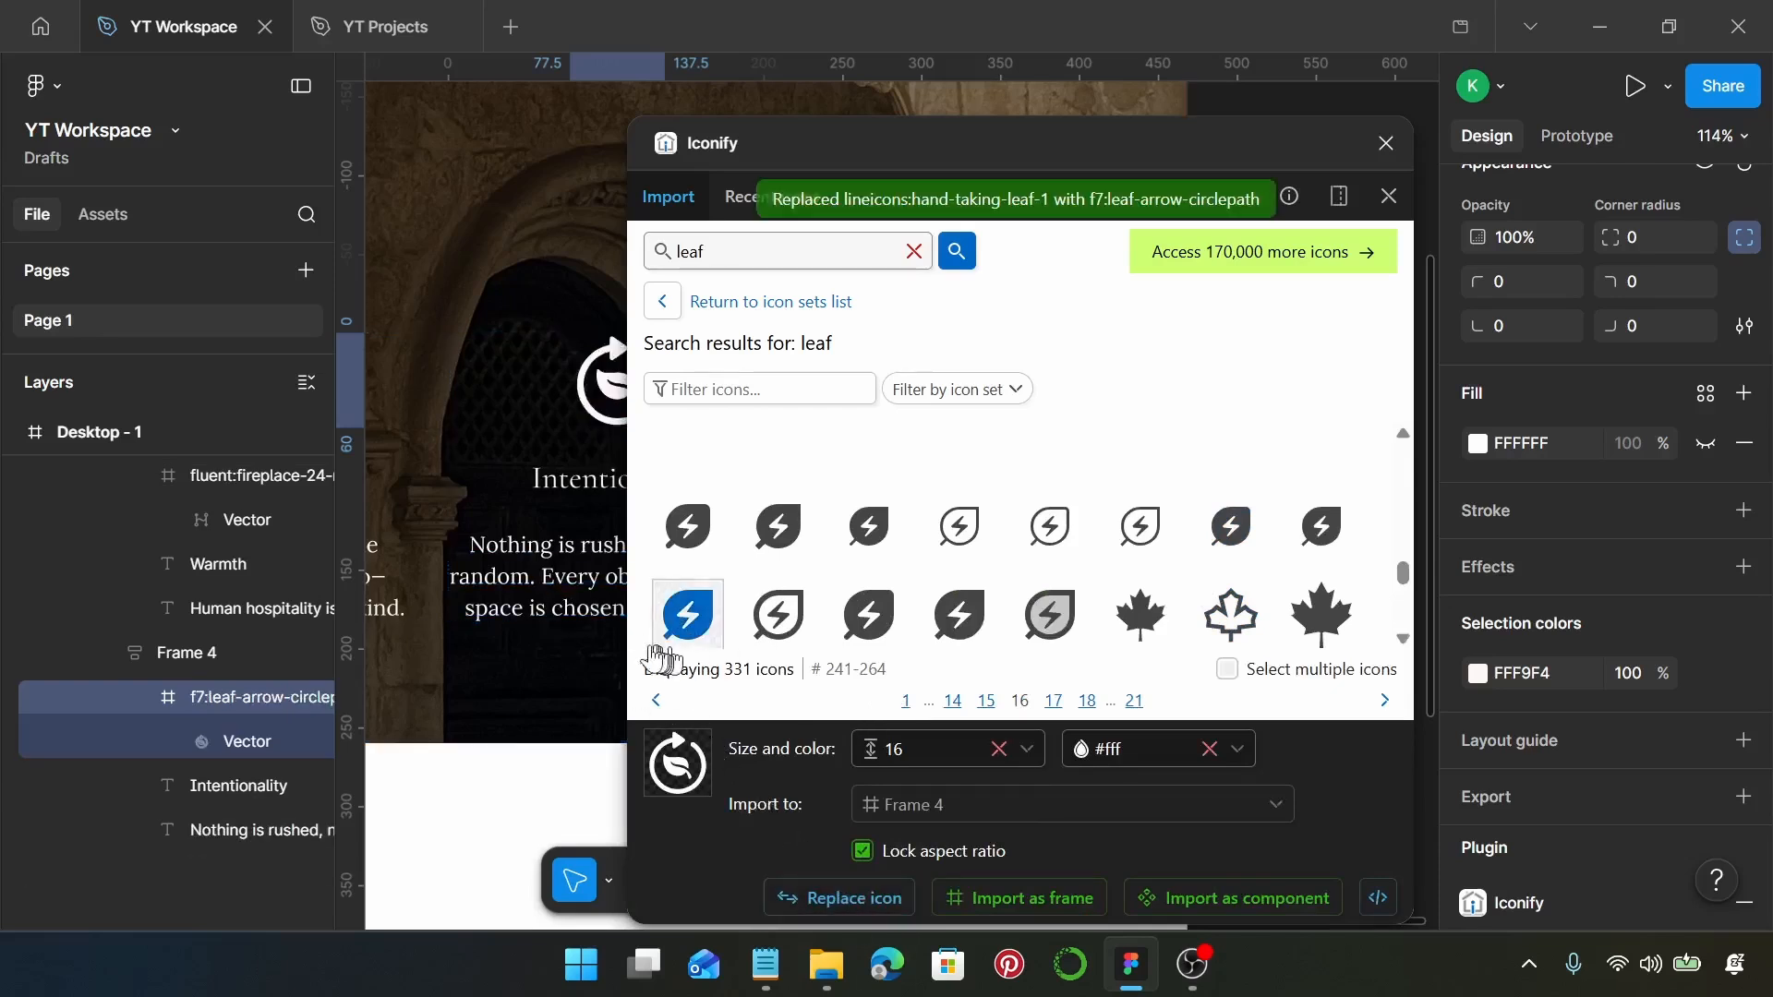
left_click(1387, 146)
scroll(1698, 313, "up", 3)
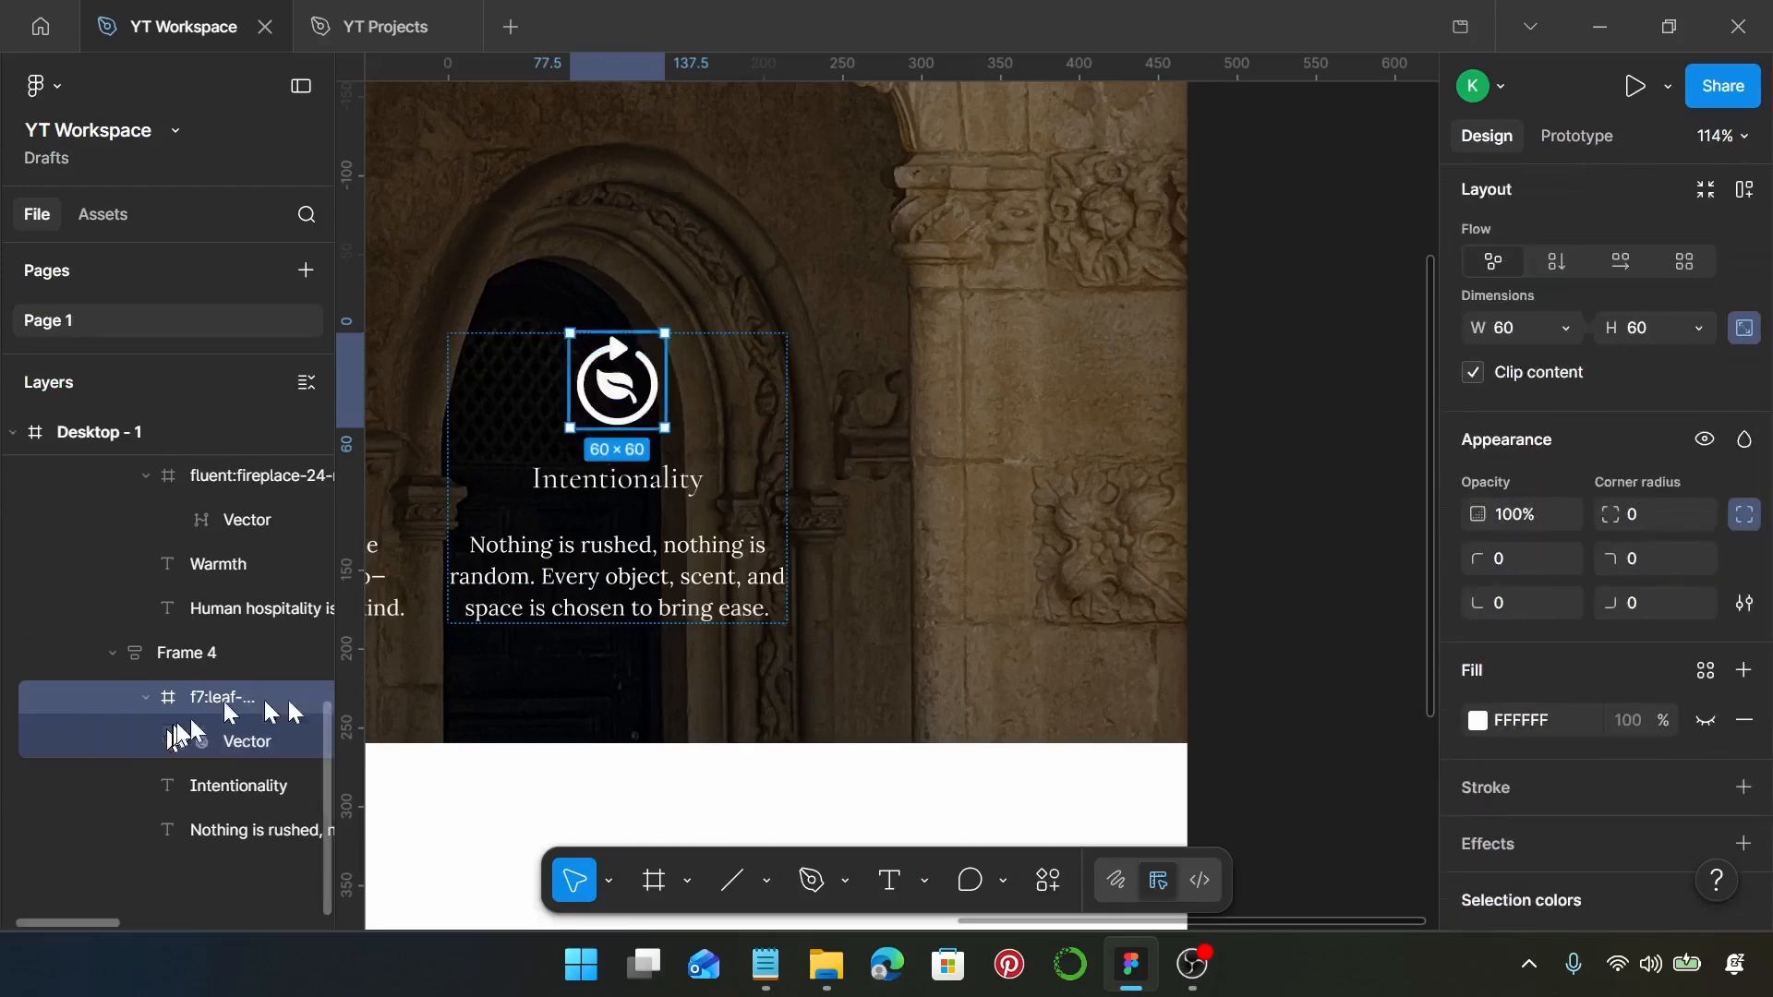
Replace the fourth value item's title with "Sustainability" from the Notepad notes.
left_click(766, 965)
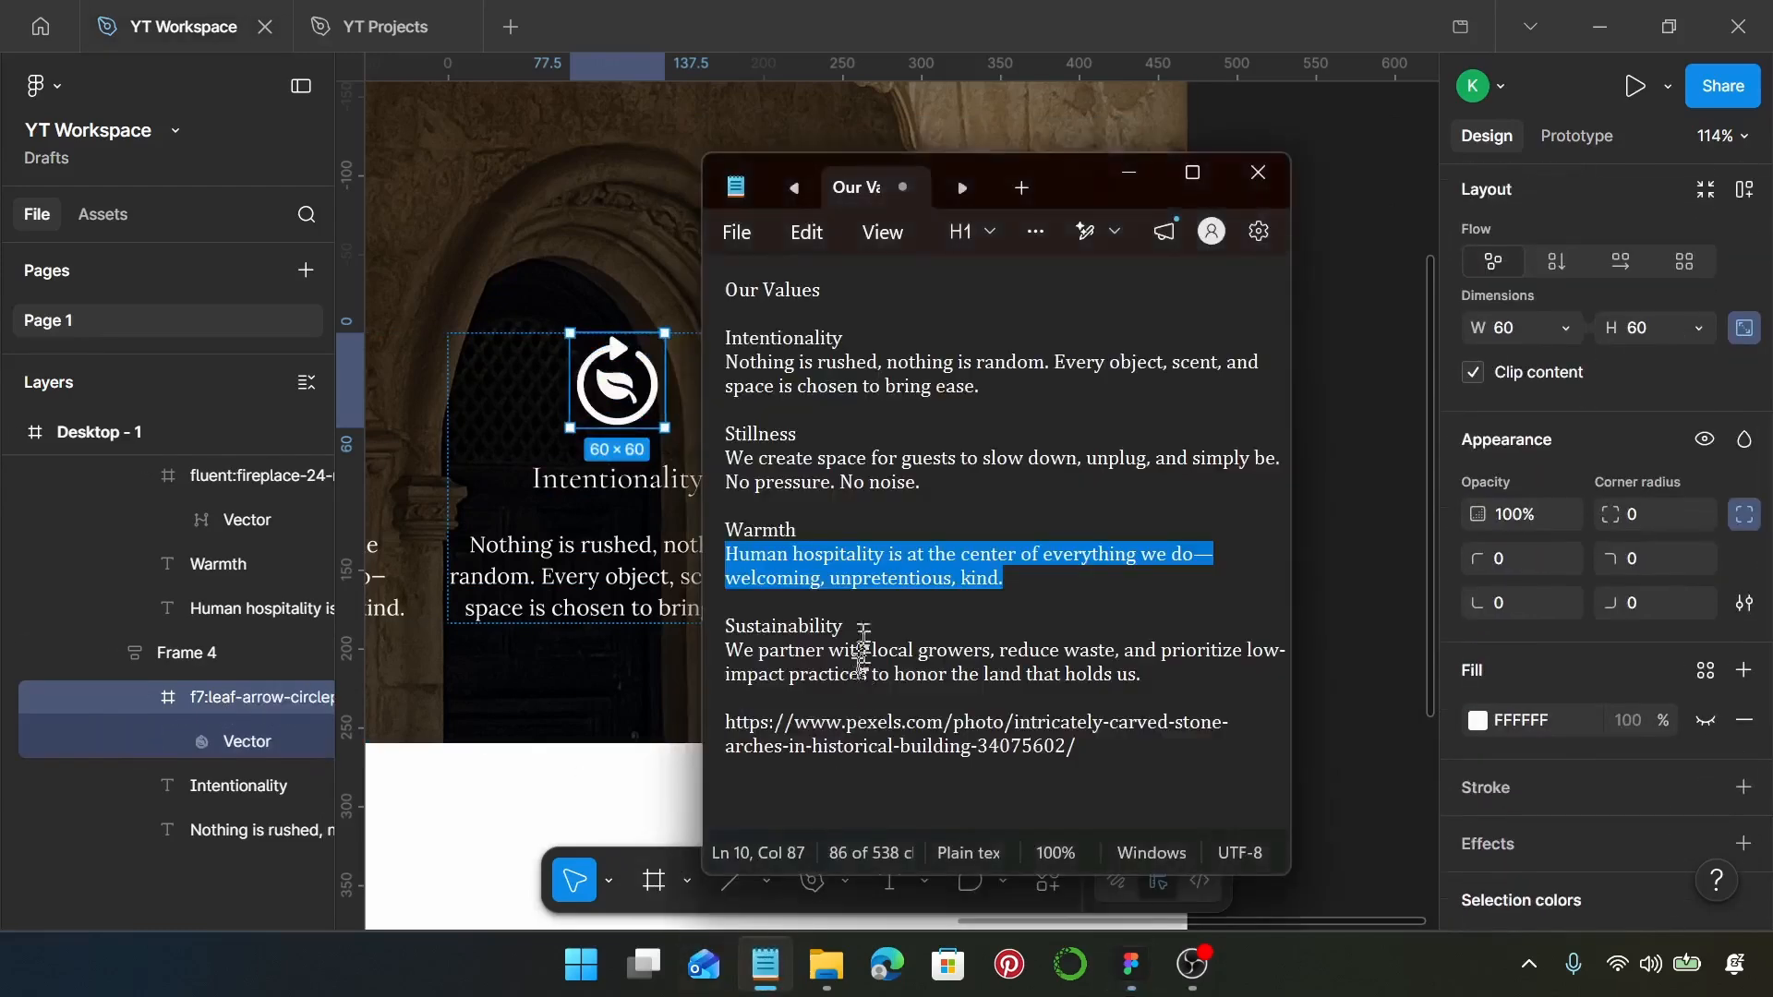
left_click_drag(843, 626, 726, 620)
key("ctrl+c")
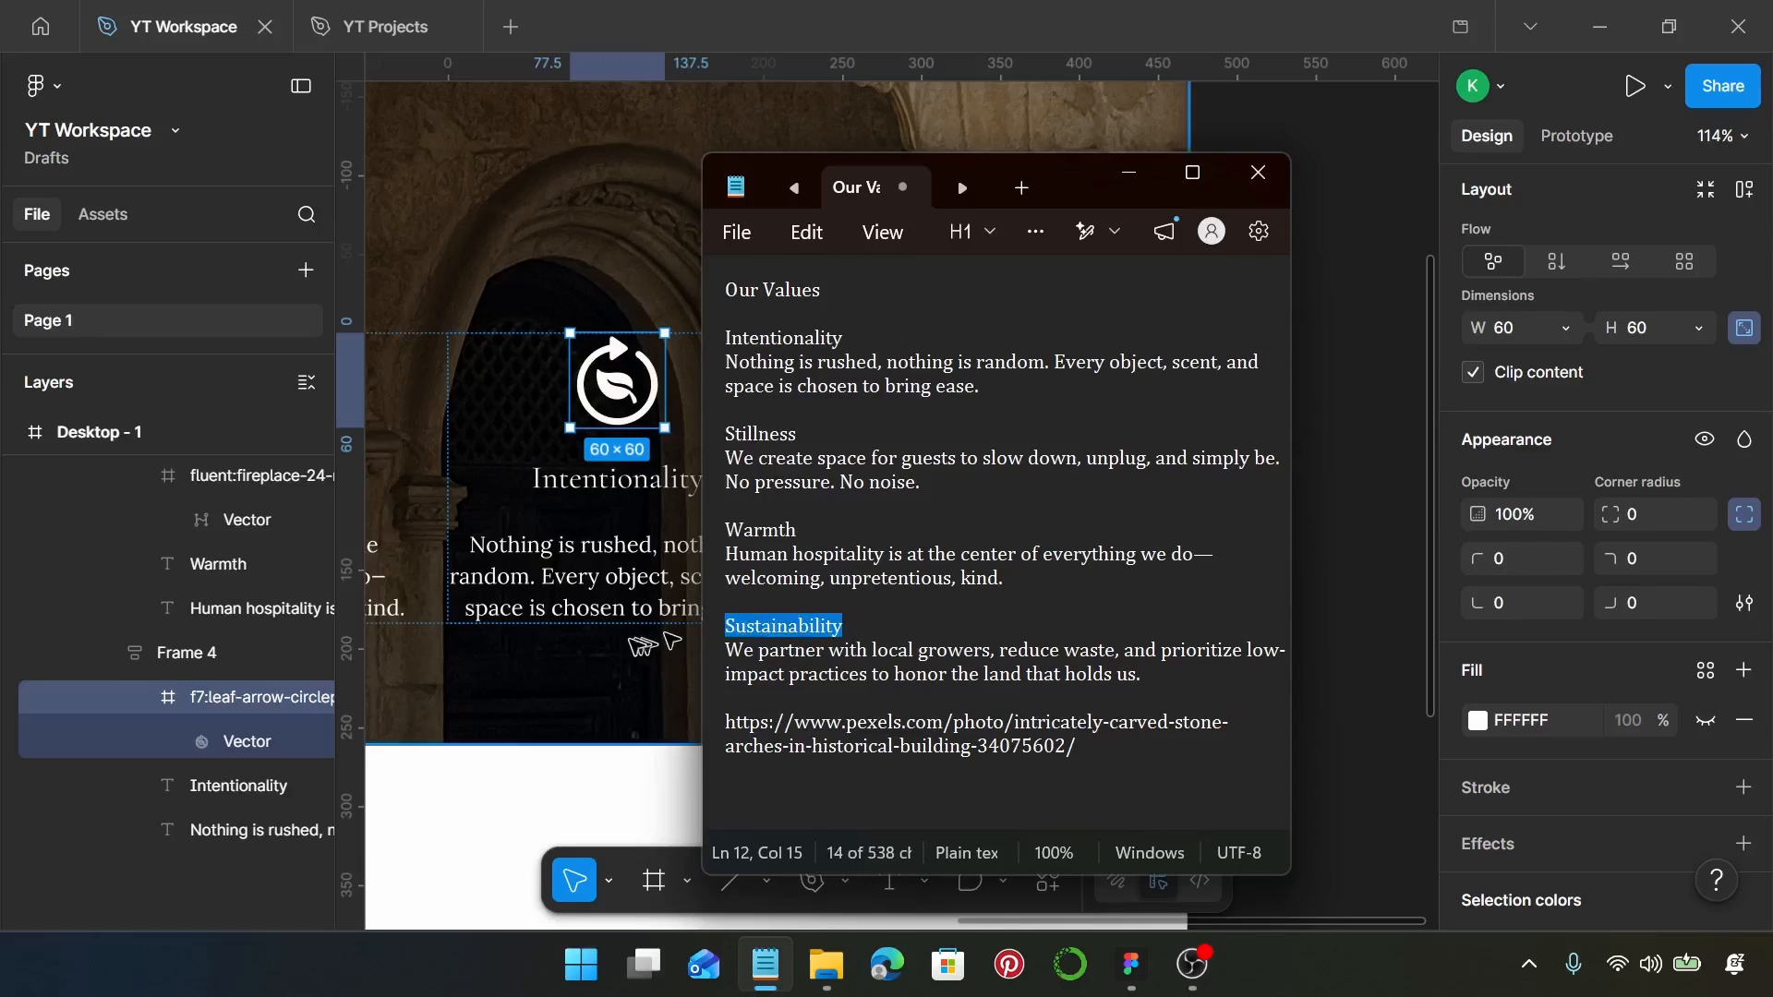
left_click(629, 486)
double_click(630, 488)
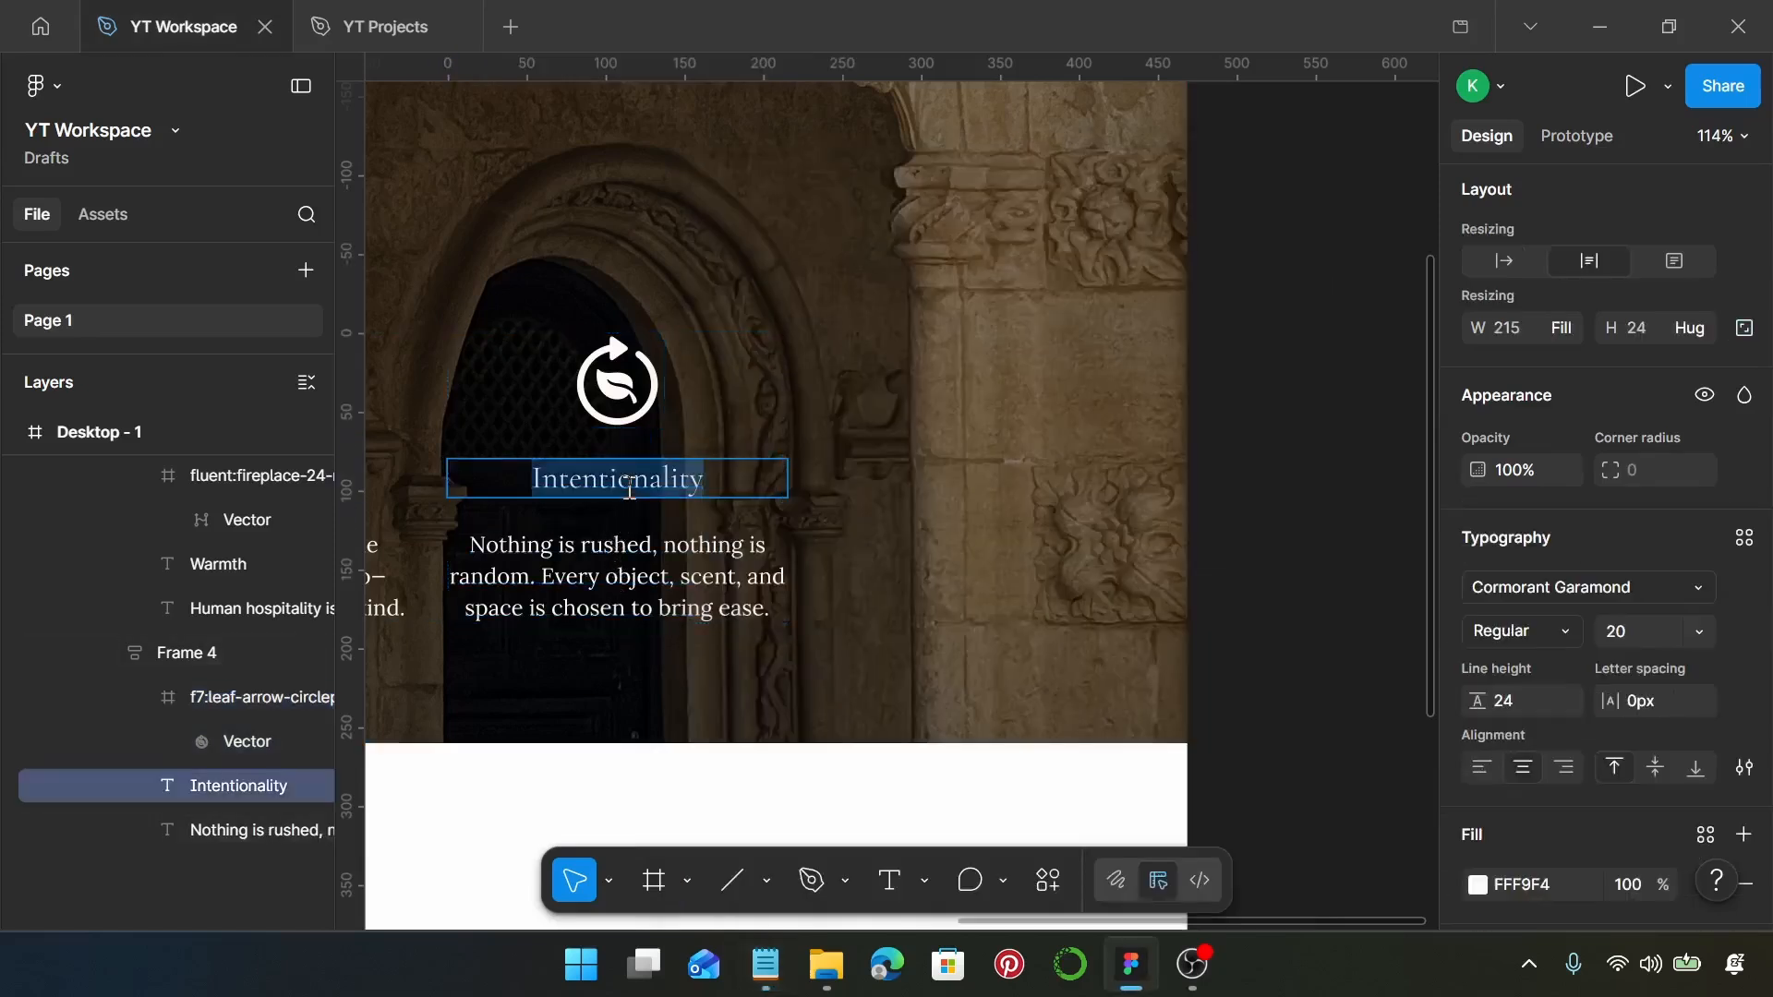
key("ctrl+v")
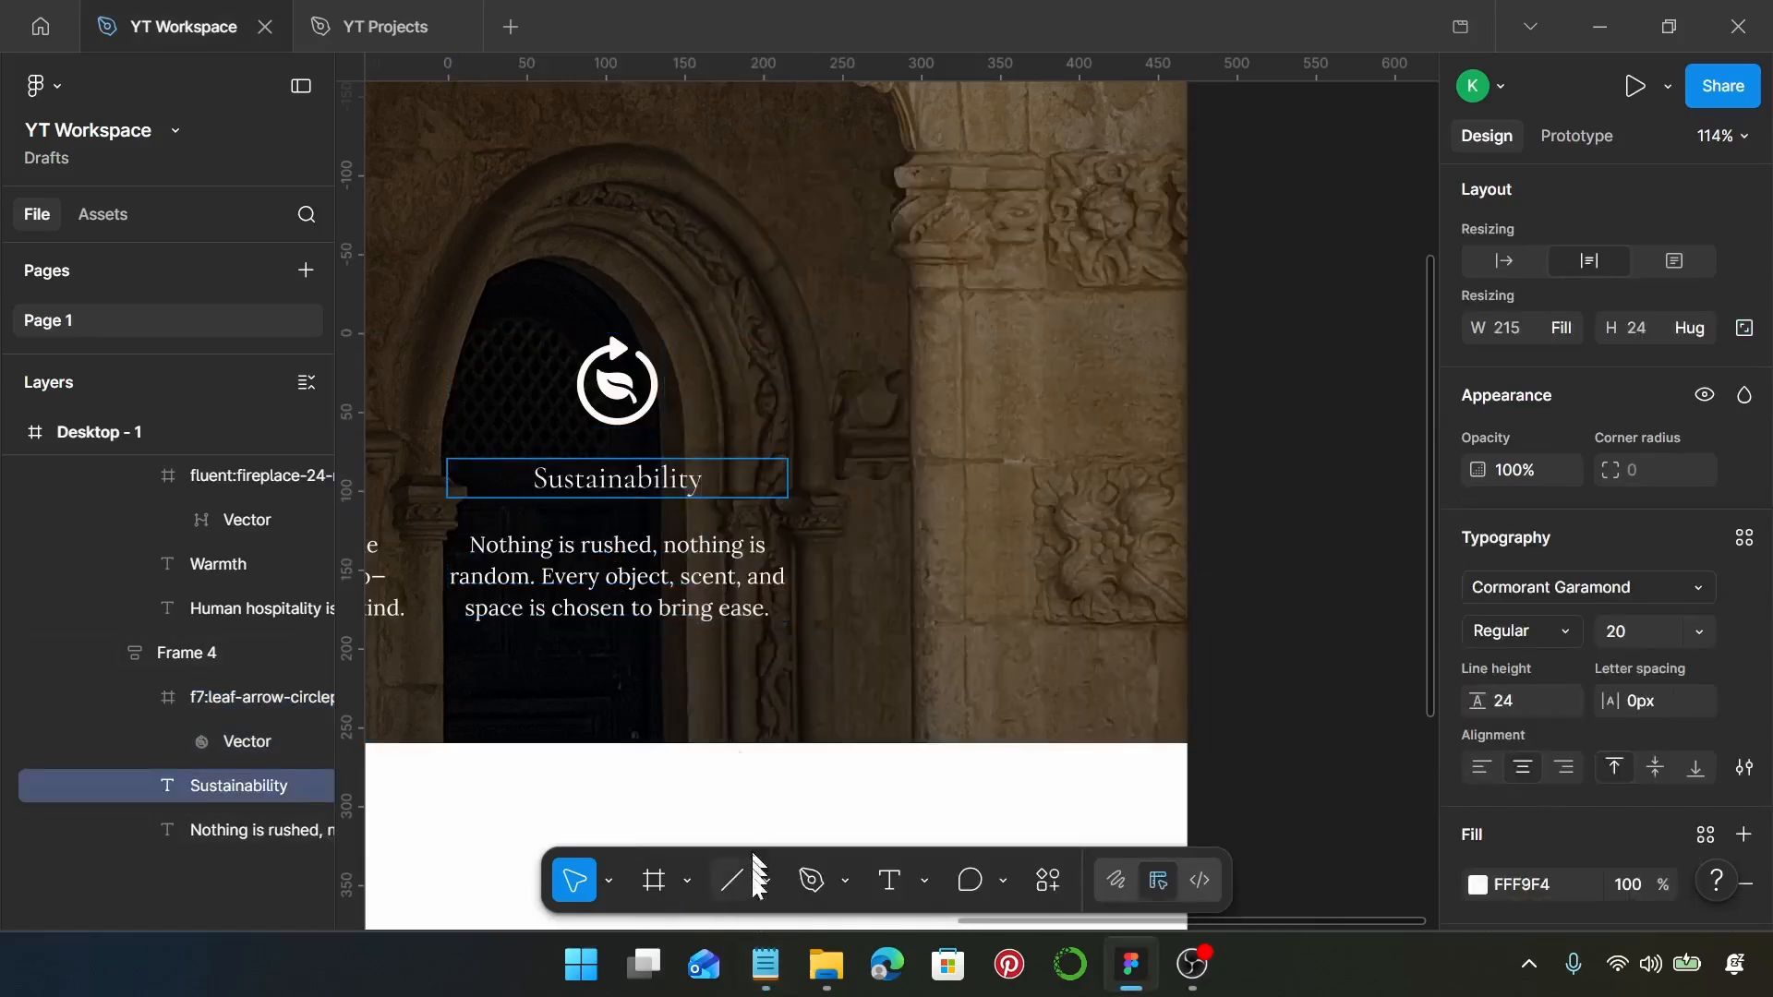
Replace the fourth value item's description with the Sustainability text "We partner with local growers, reduce waste…" from the Notepad notes and deselect it.
left_click(766, 964)
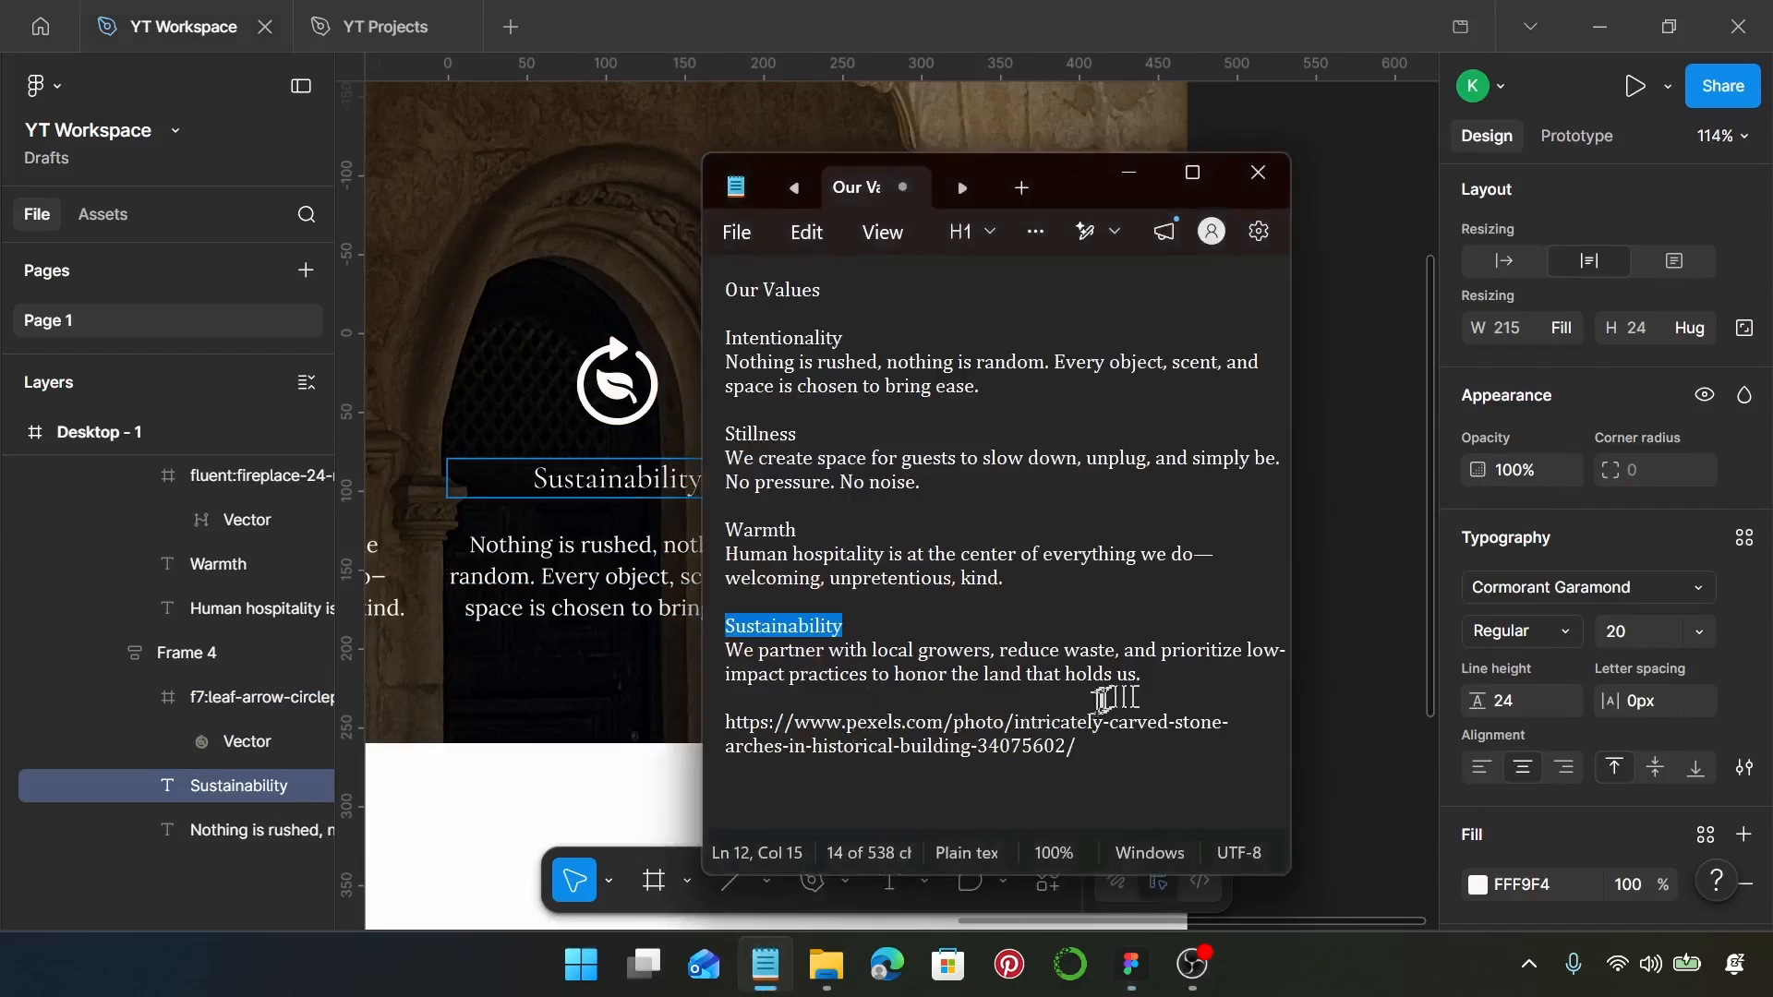
left_click_drag(1143, 697, 738, 644)
key("ctrl+c")
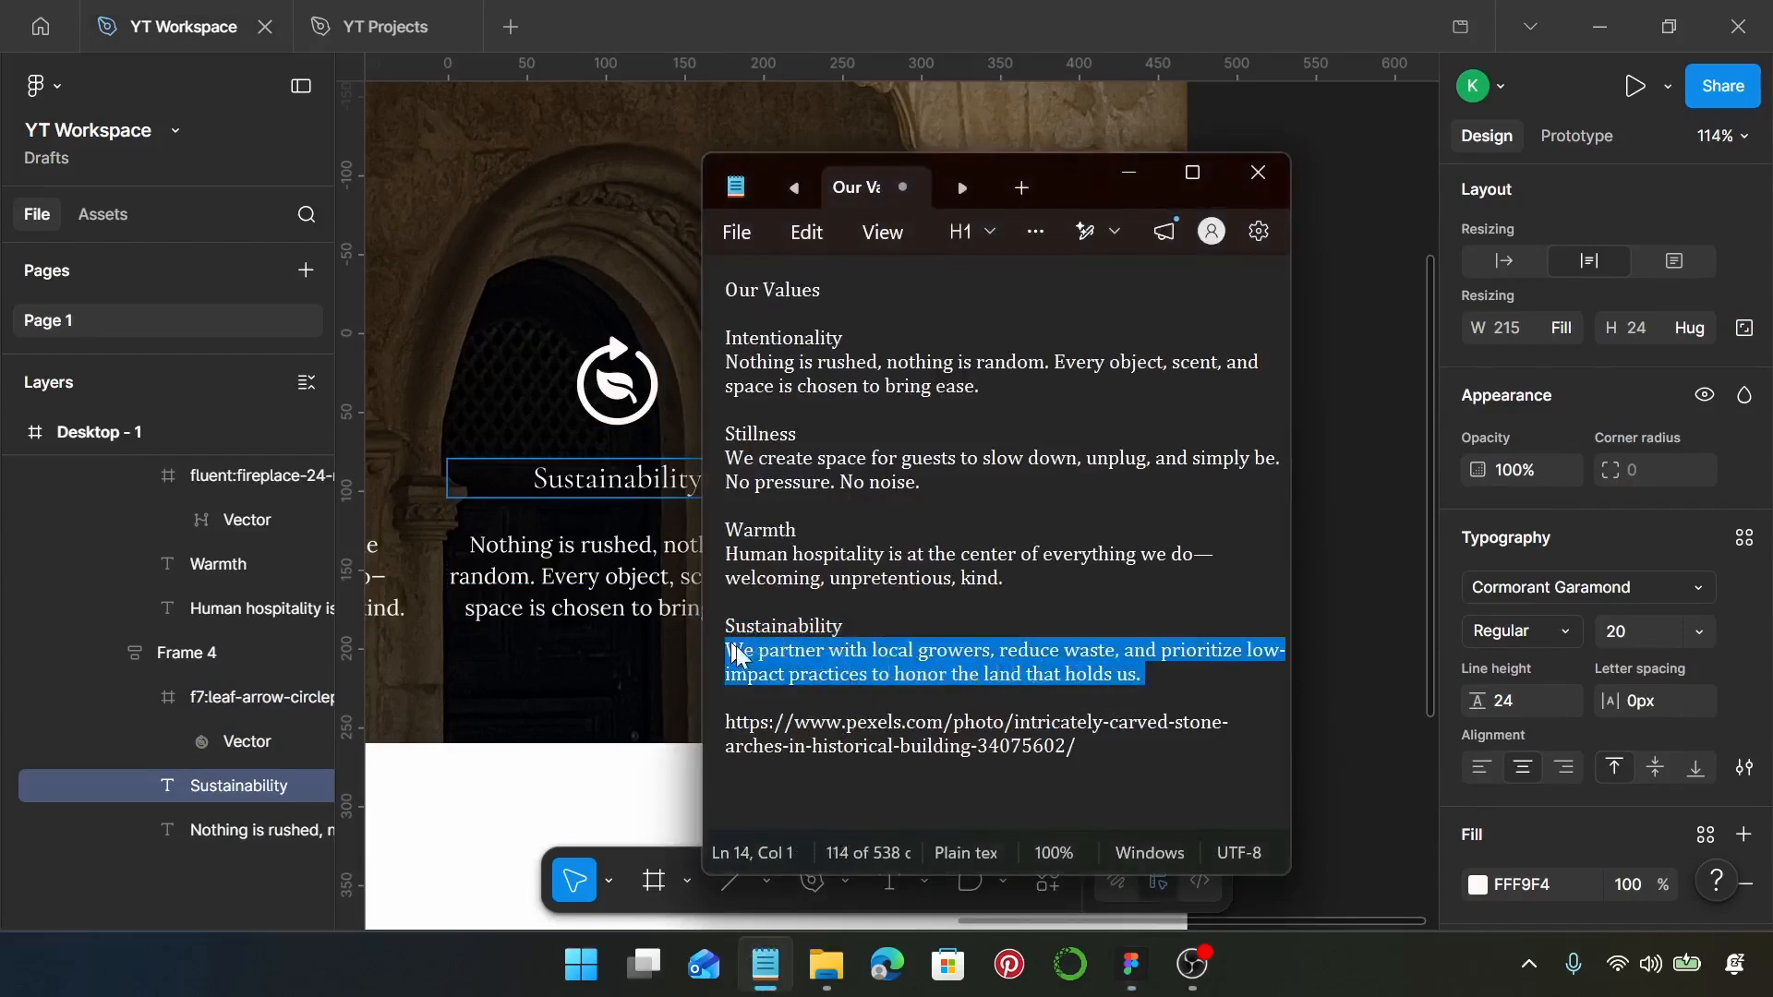
left_click(608, 616)
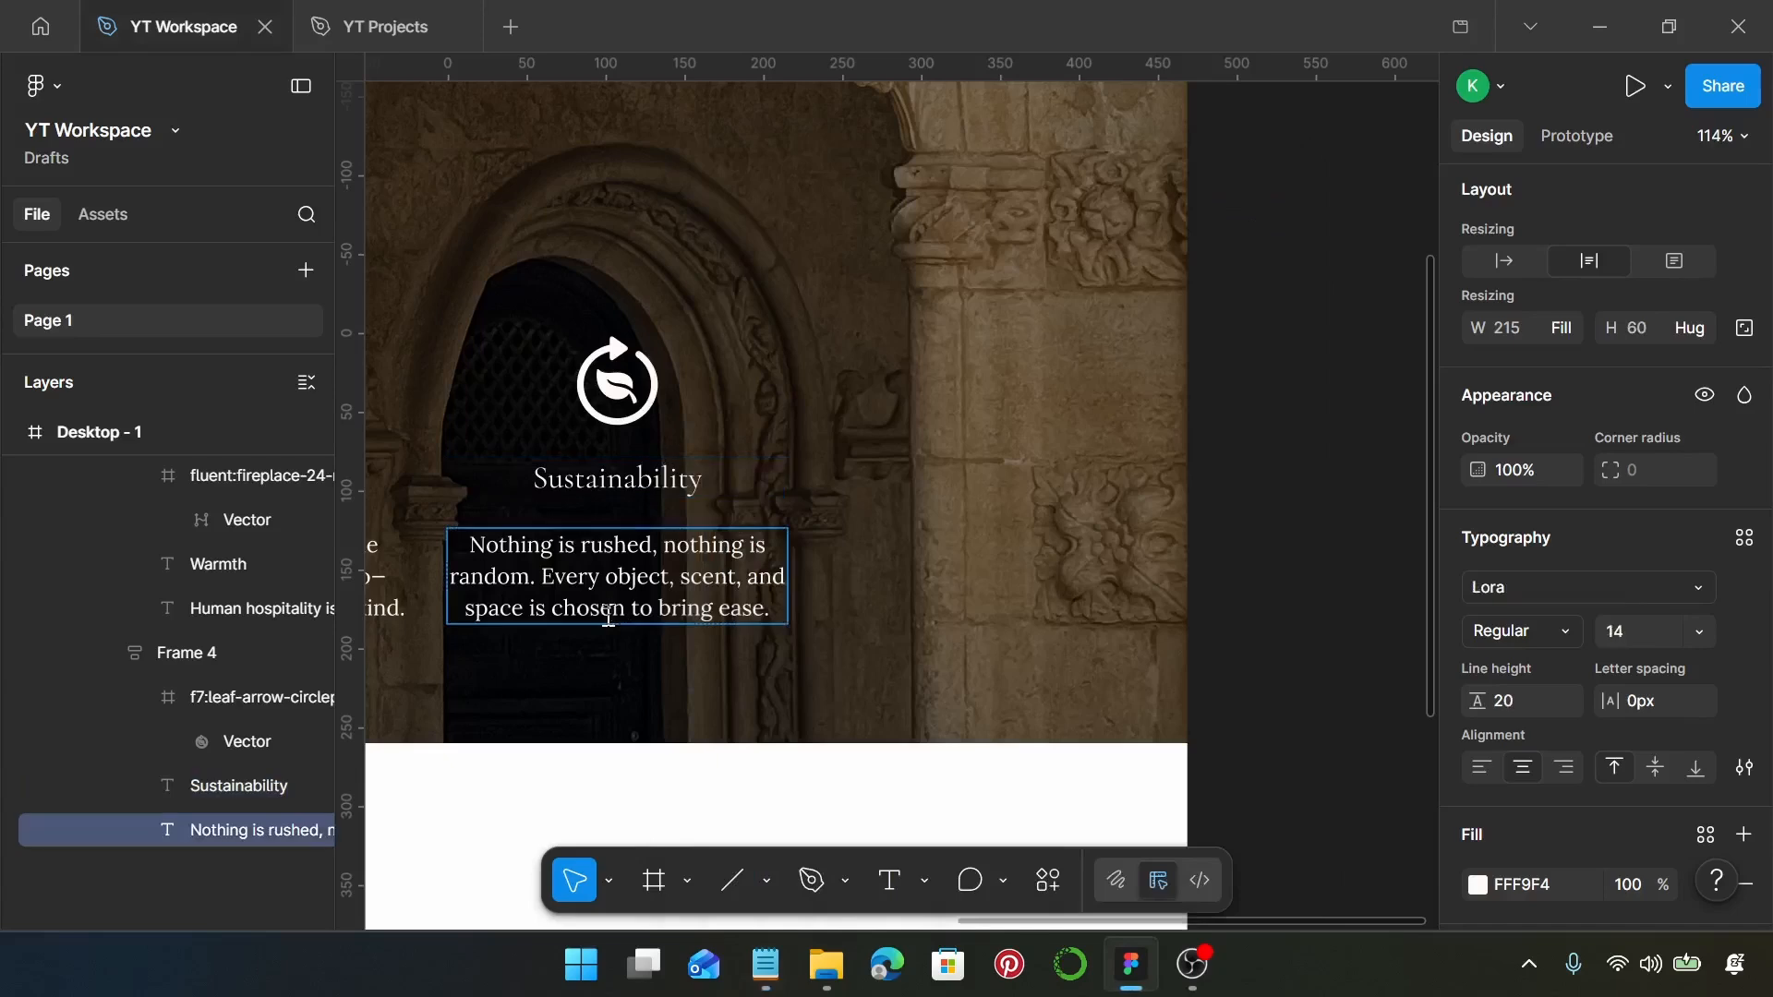
key("Return")
key("ctrl+v")
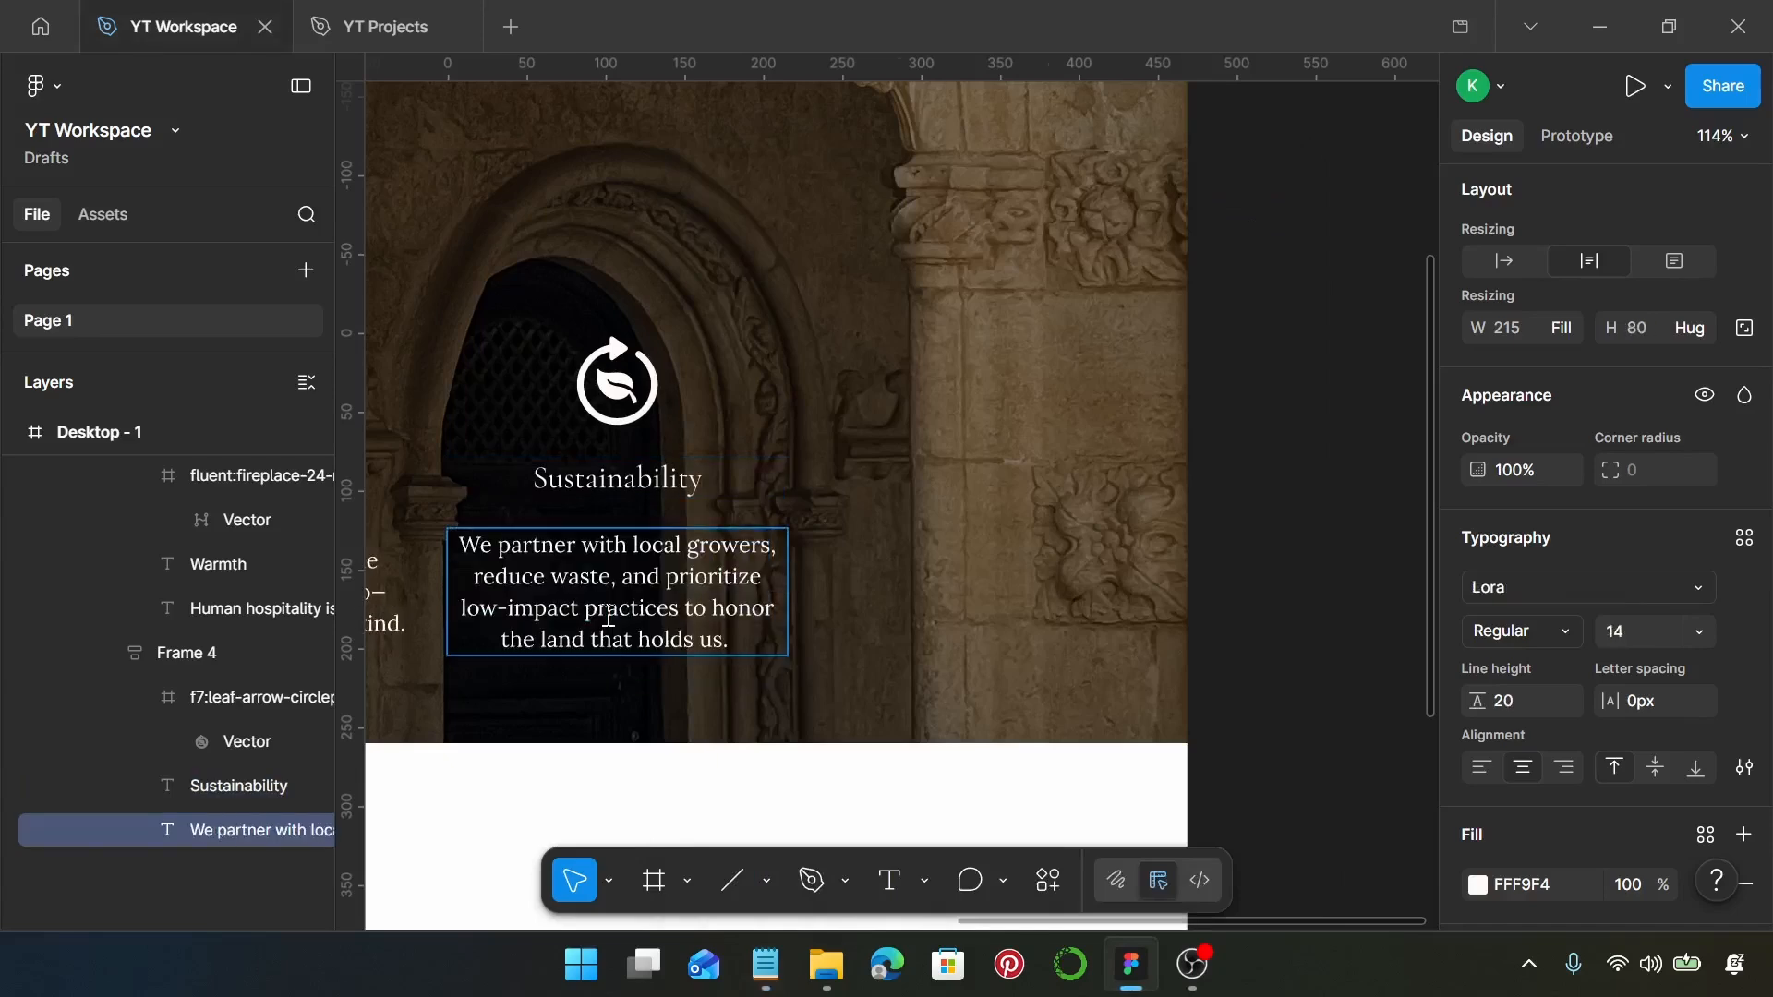
scroll(757, 745, "down", 5)
scroll(757, 745, "left", 5)
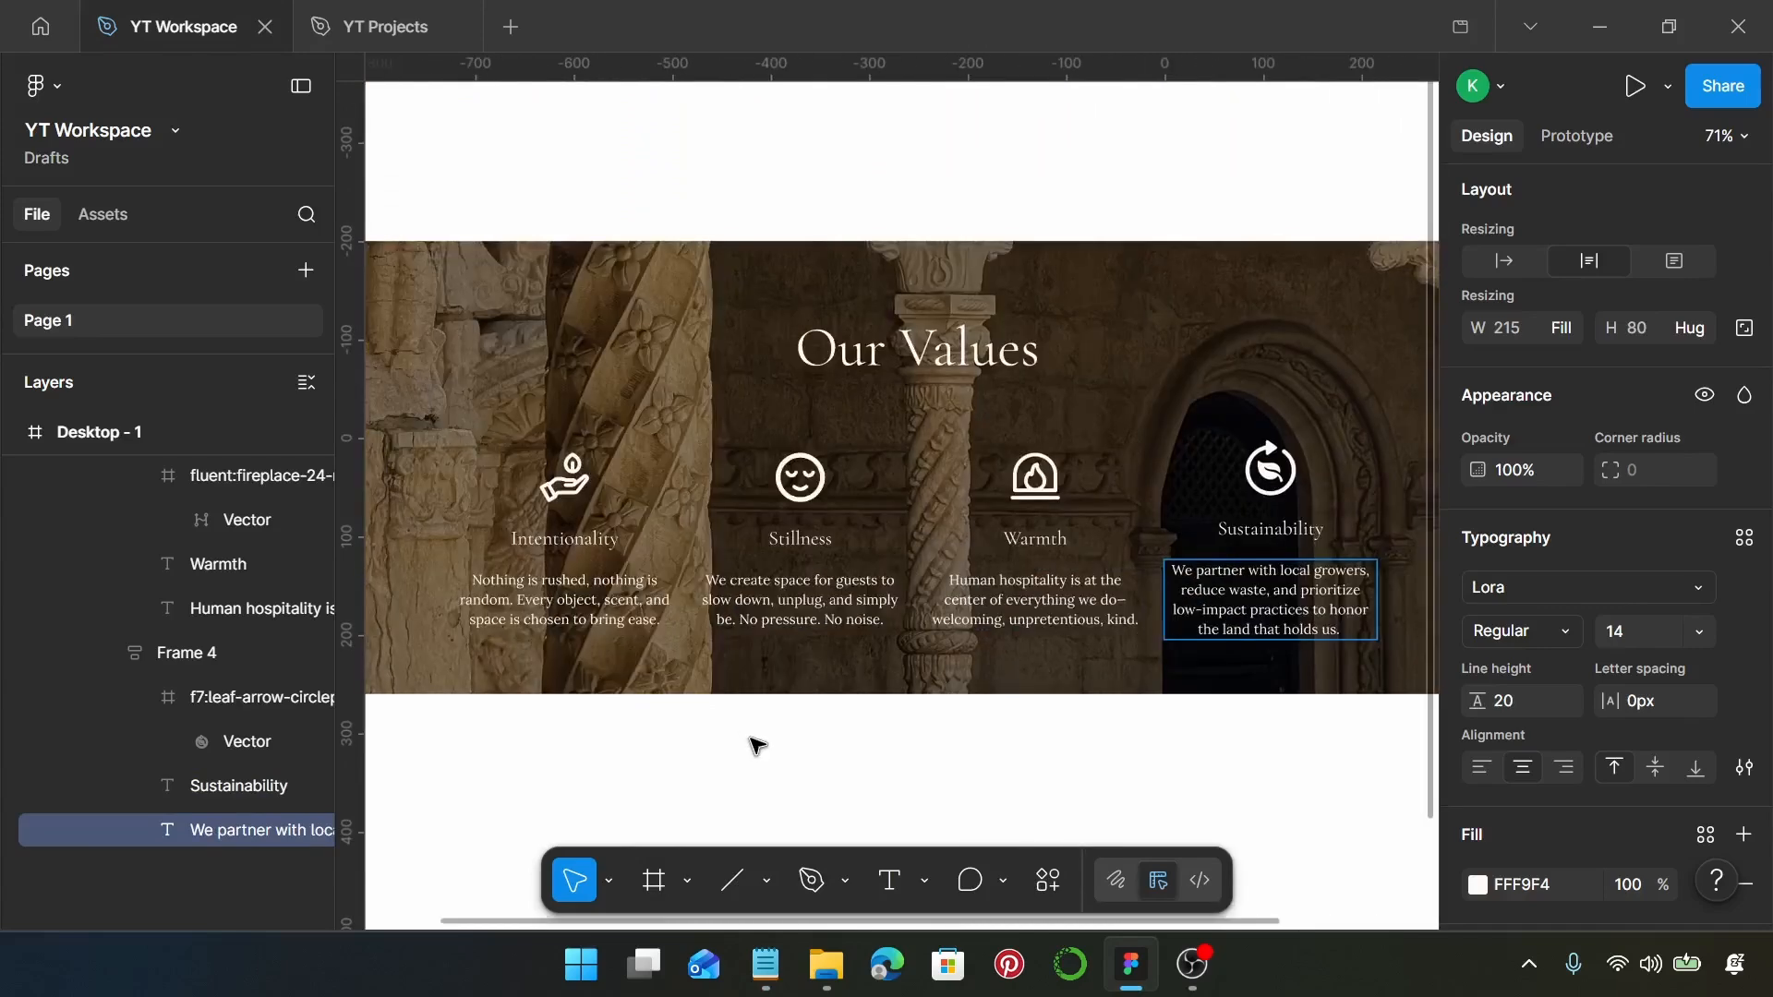
scroll(813, 747, "down", 3)
key("Escape")
left_click(829, 752)
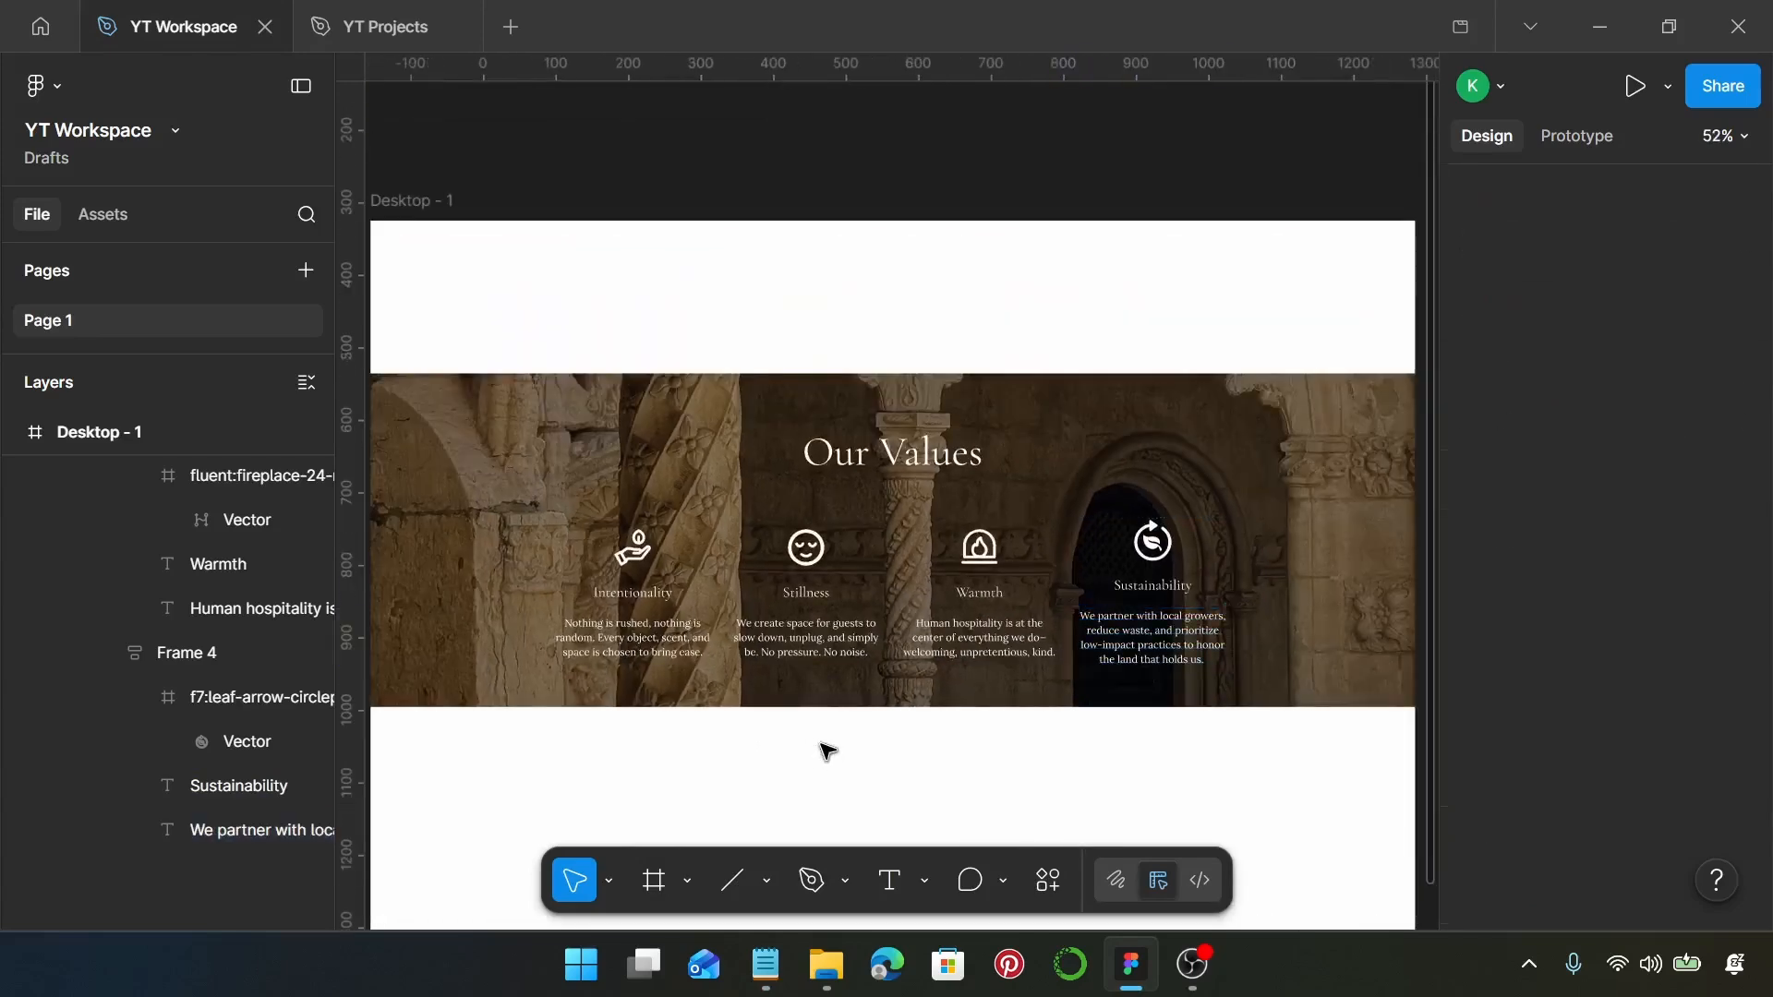
Move the whole "Our Values" banner down to the vertical centre of the Desktop - 1 frame and deselect it.
scroll(868, 725, "down", 2)
scroll(901, 703, "down", 1)
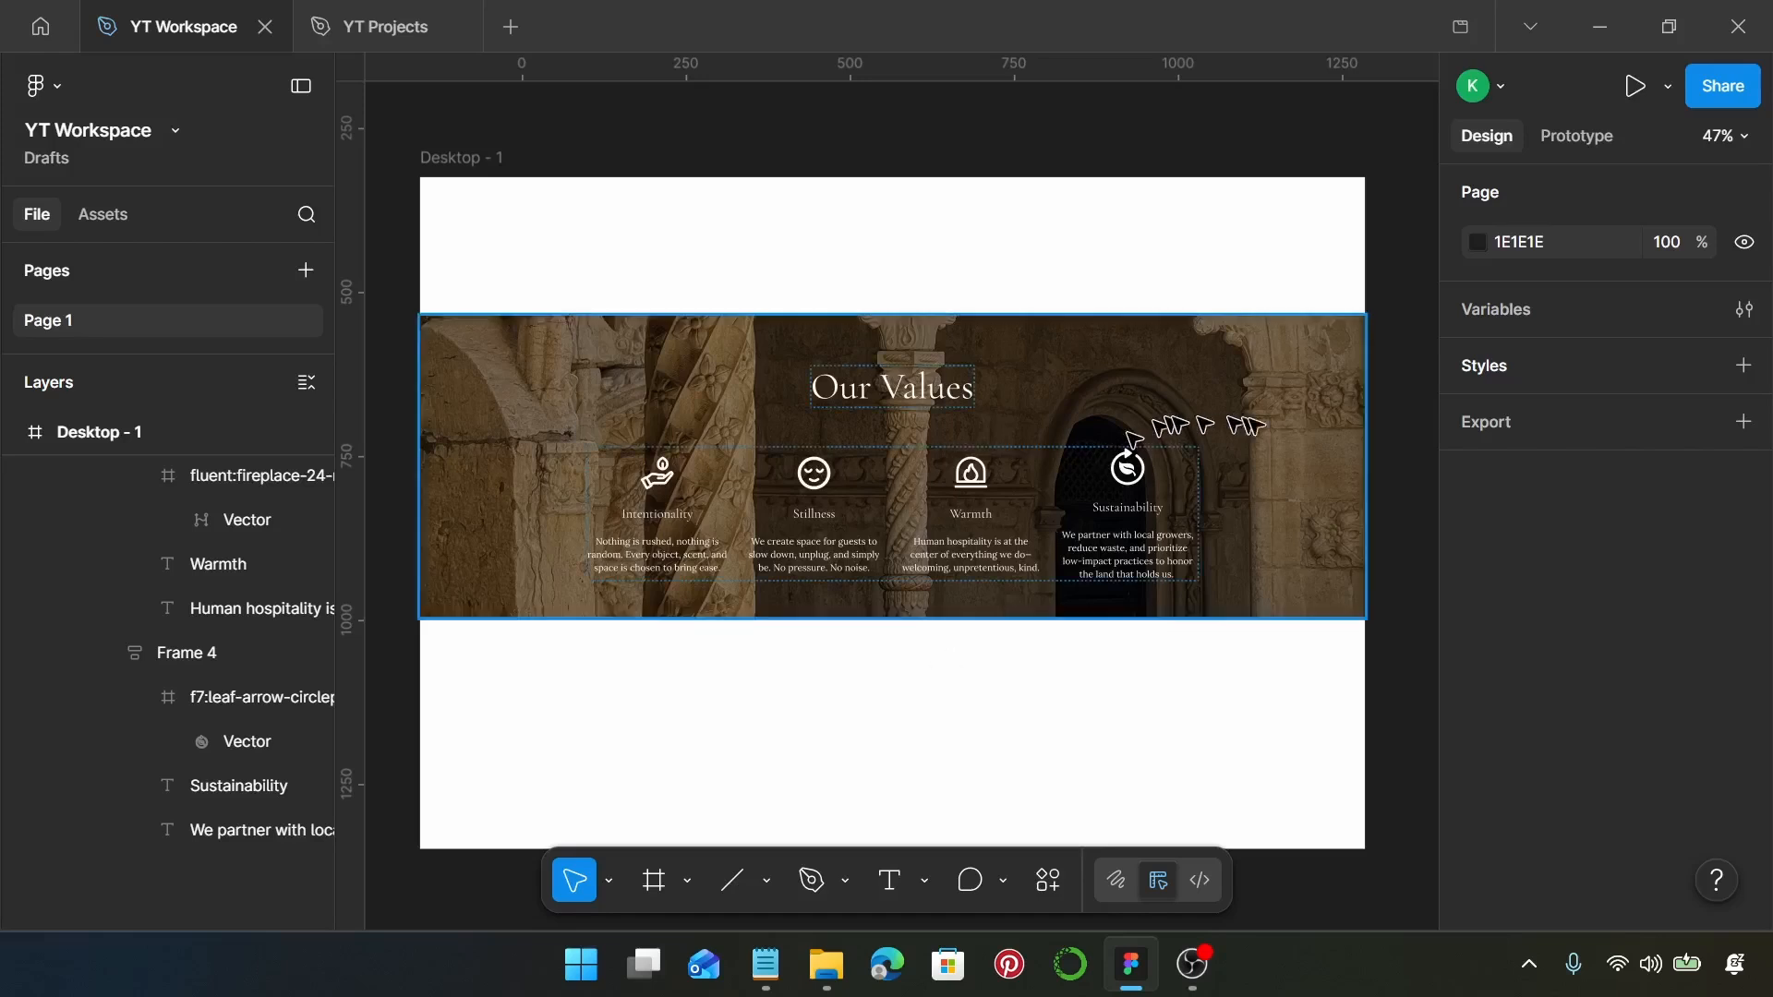
left_click_drag(1274, 427, 1275, 469)
left_click(1277, 828)
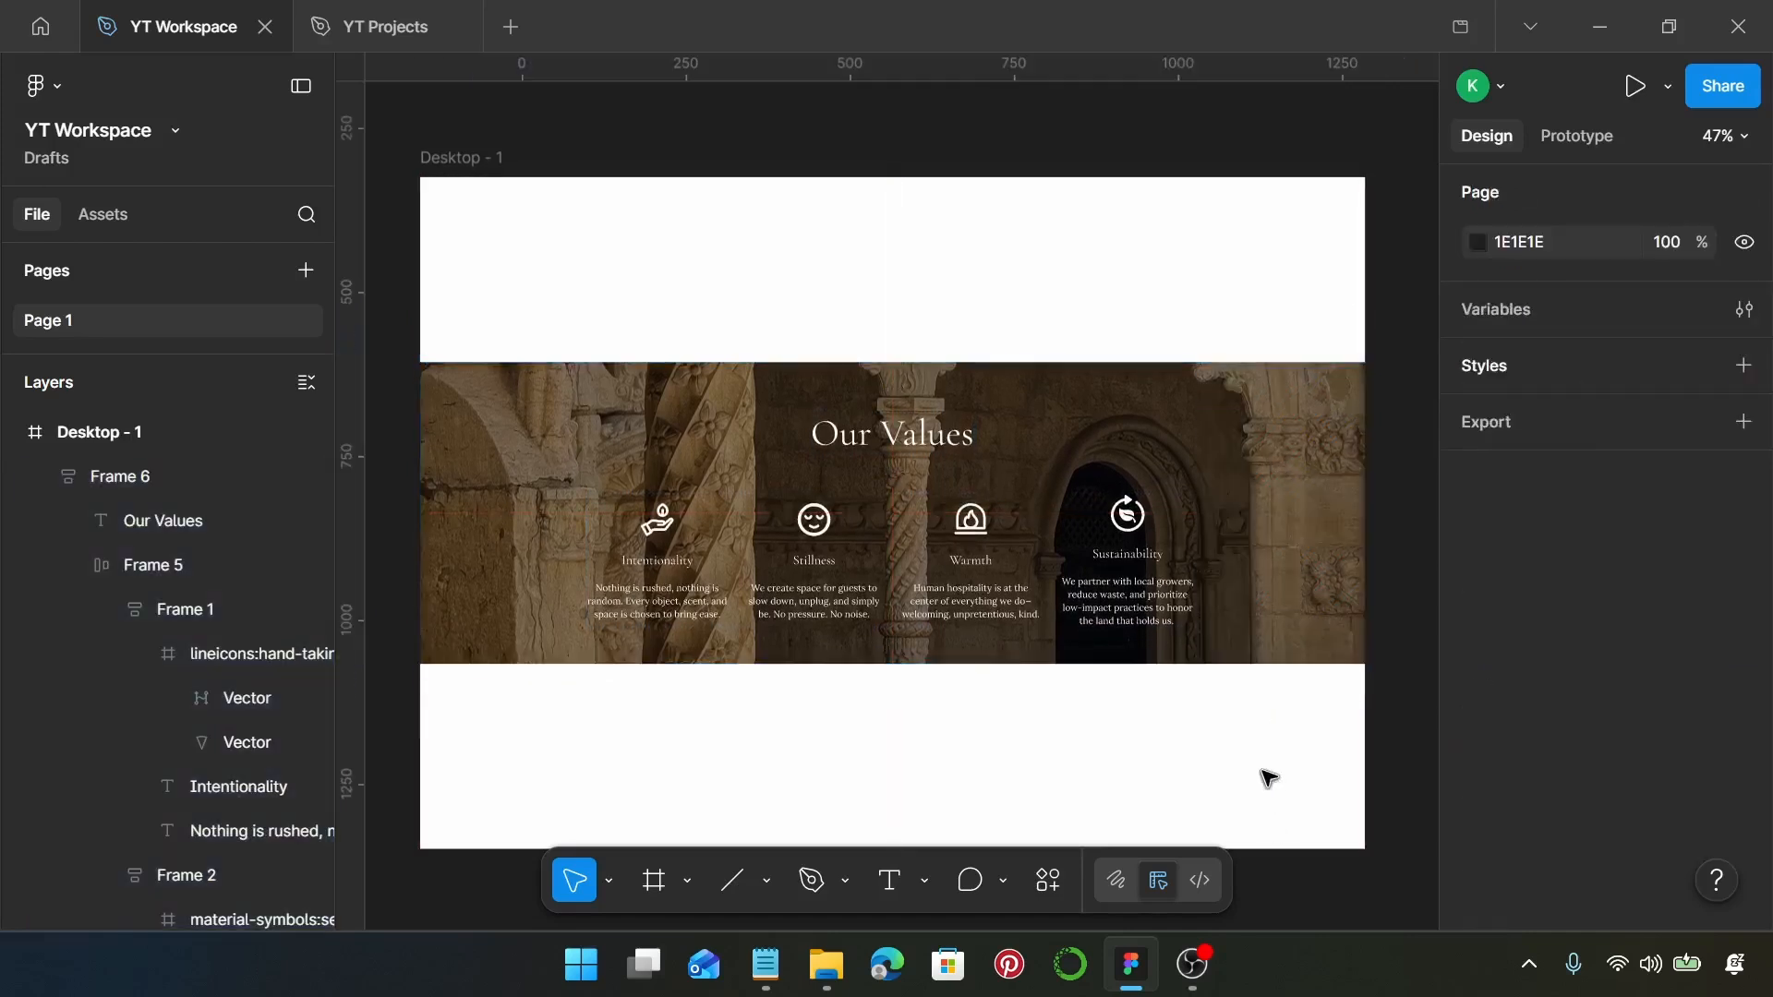